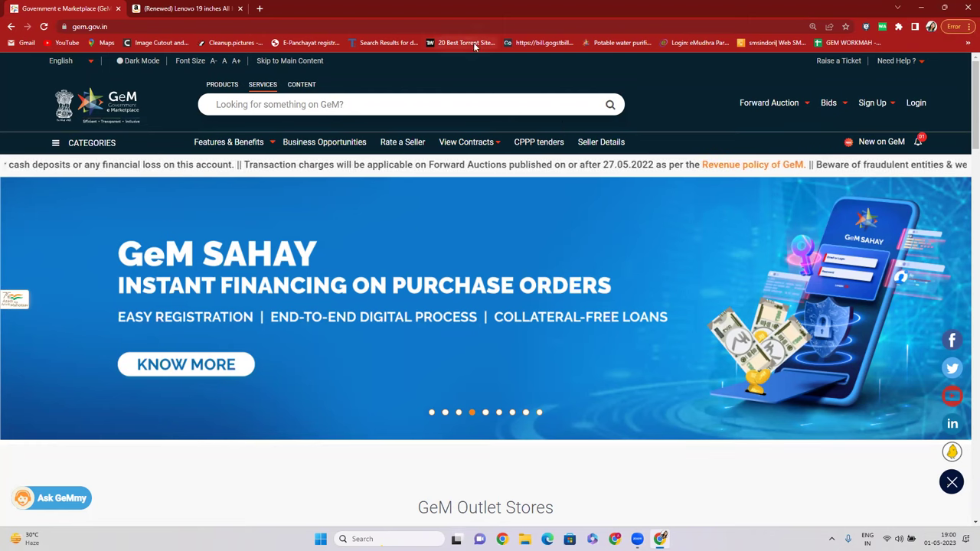
Open a new tab and search Google for 'rajasthan tenders'.
left_click(186, 9)
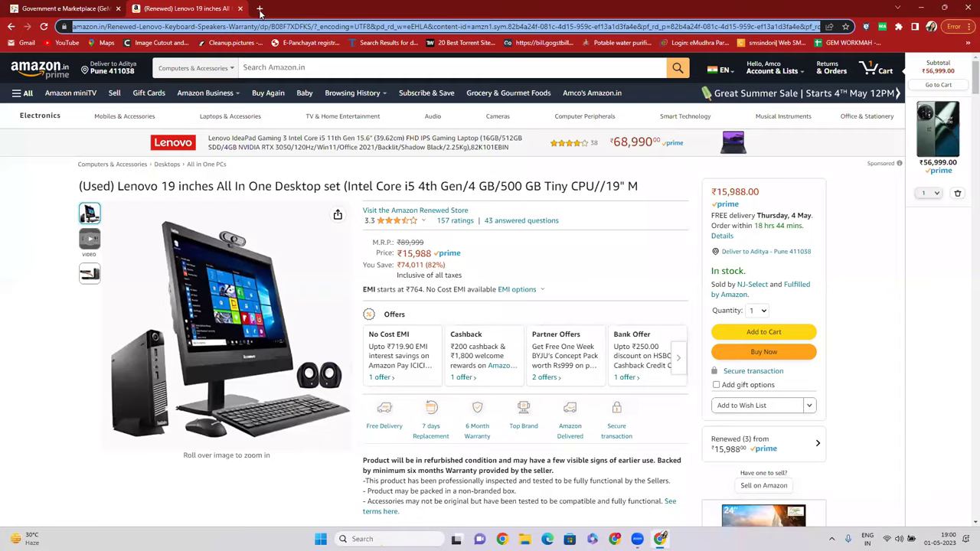
left_click(260, 8)
type("goo")
key("Return")
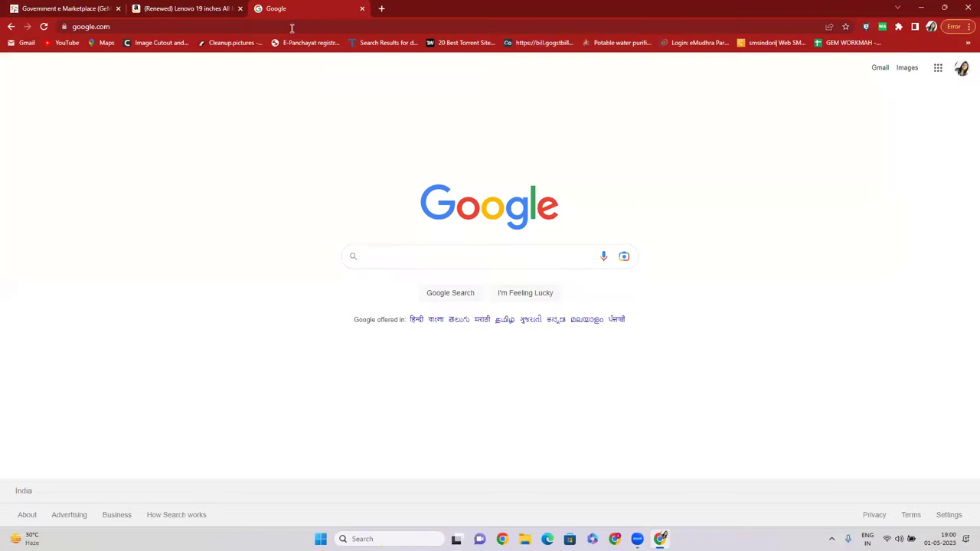
type("RAJESTA")
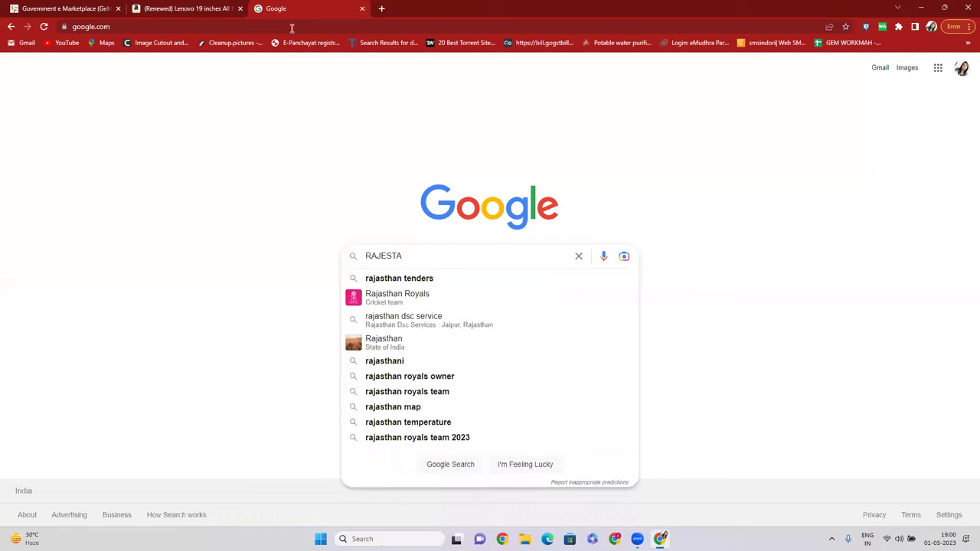
left_click(408, 282)
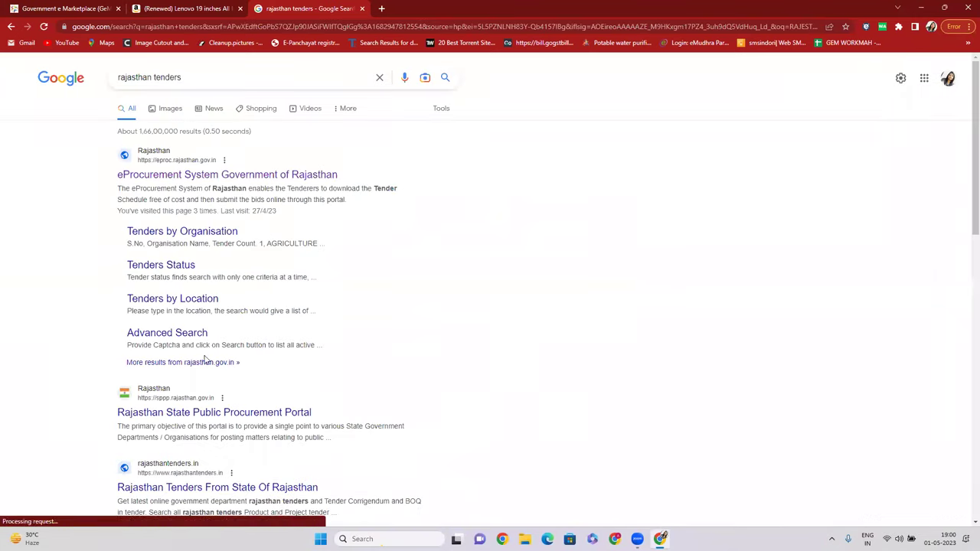
Visit the Rajasthan State Public Procurement Portal result, go back, then return to the GeM tab.
left_click(184, 414)
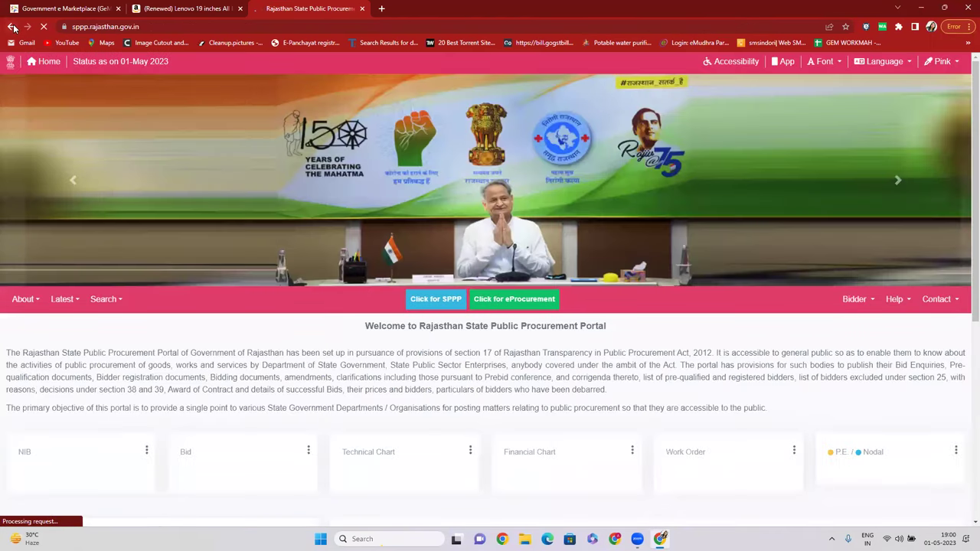
left_click(11, 26)
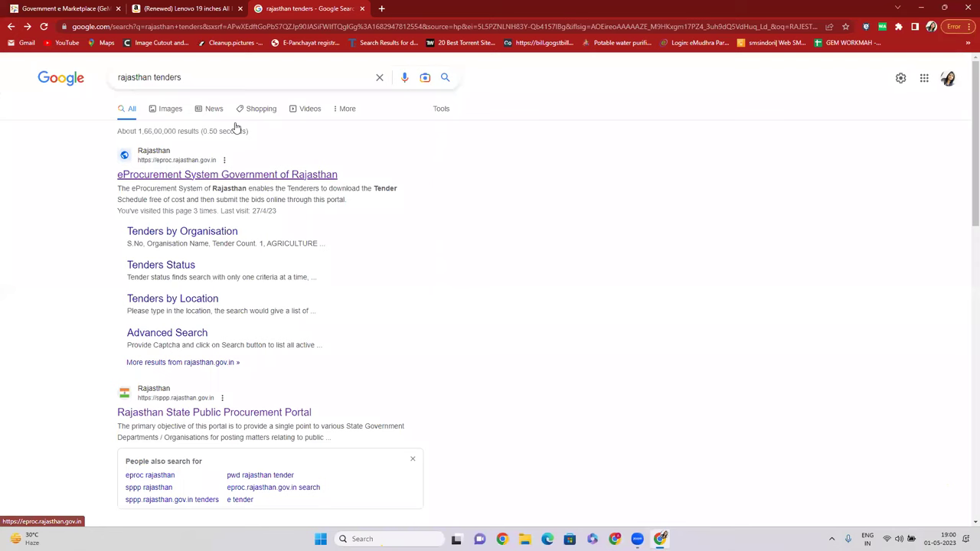
left_click_drag(206, 78, 42, 84)
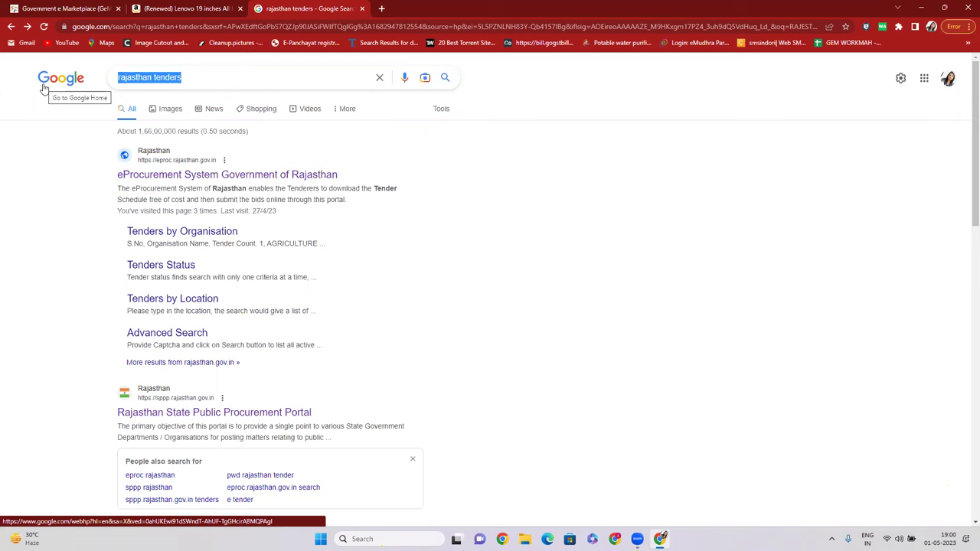
left_click(69, 8)
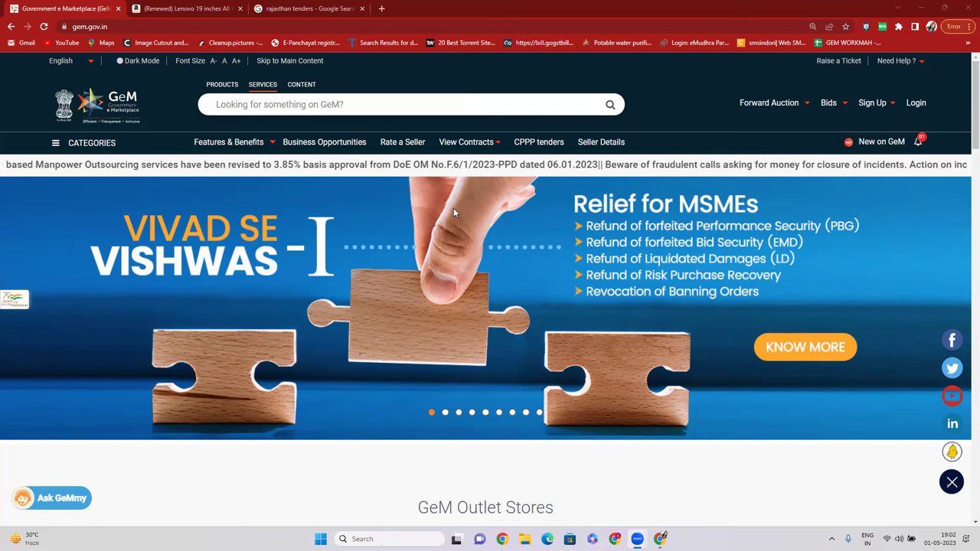
left_click(280, 246)
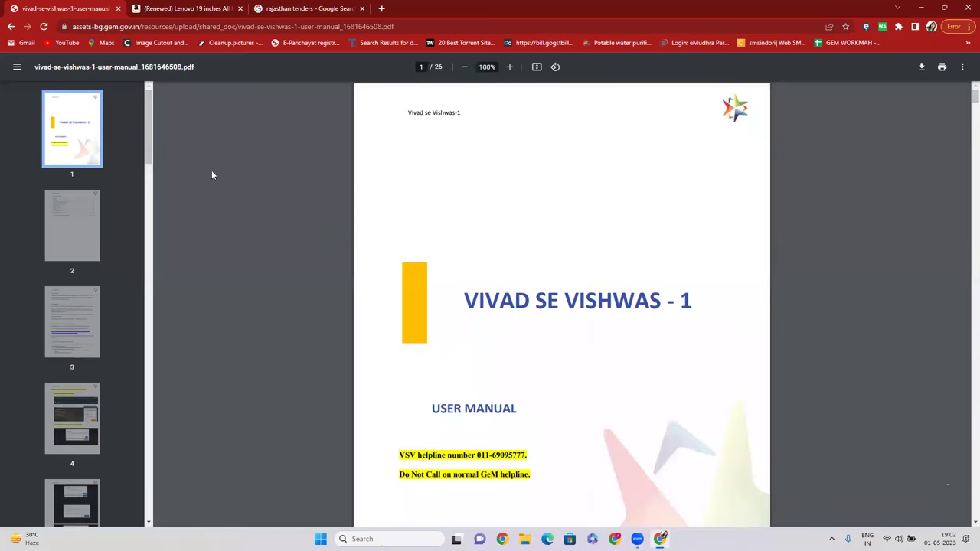
left_click(11, 27)
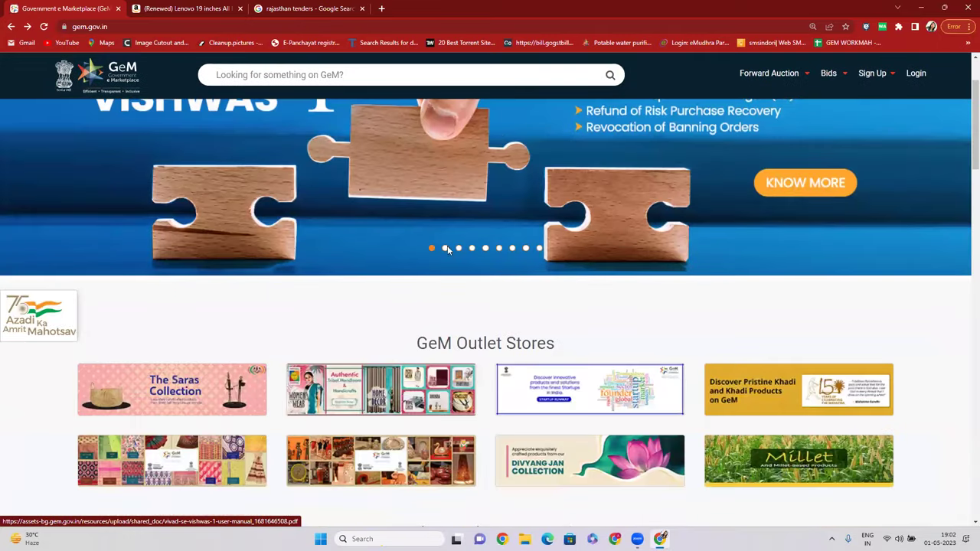
scroll(492, 298, "up", 2)
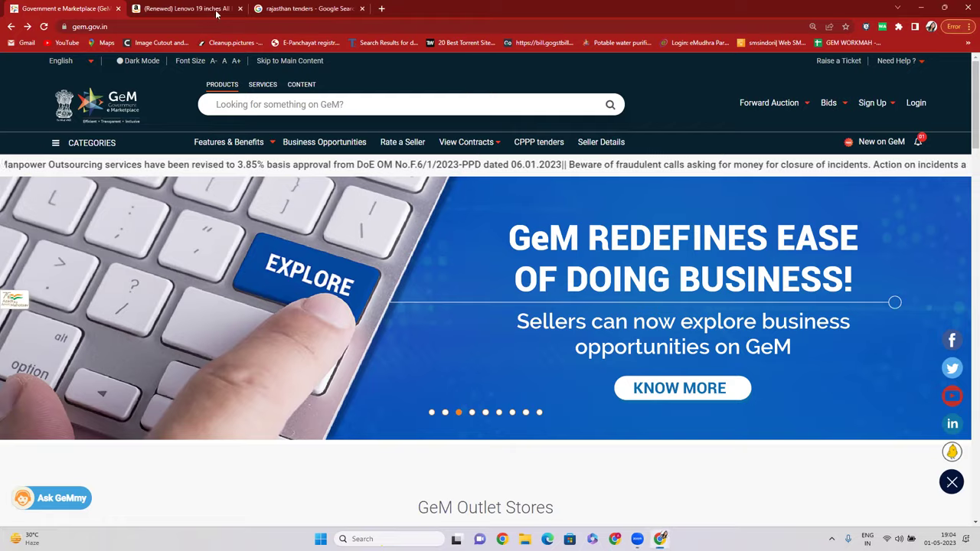
Load mahatenders.gov.in in the Amazon tab and open Sawantwadi tender 2023_DMA_899407_1.
left_click(175, 9)
type("maha")
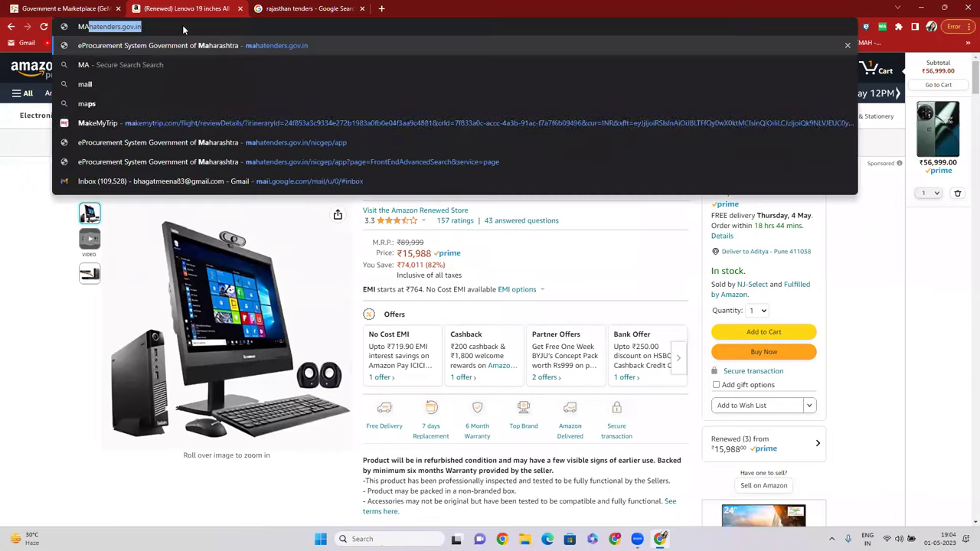
key("Return")
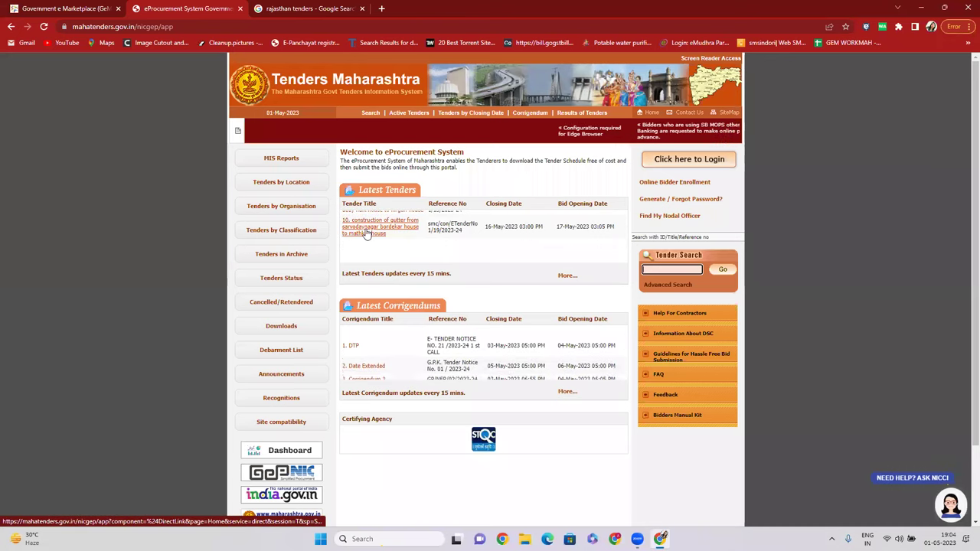
left_click(385, 232)
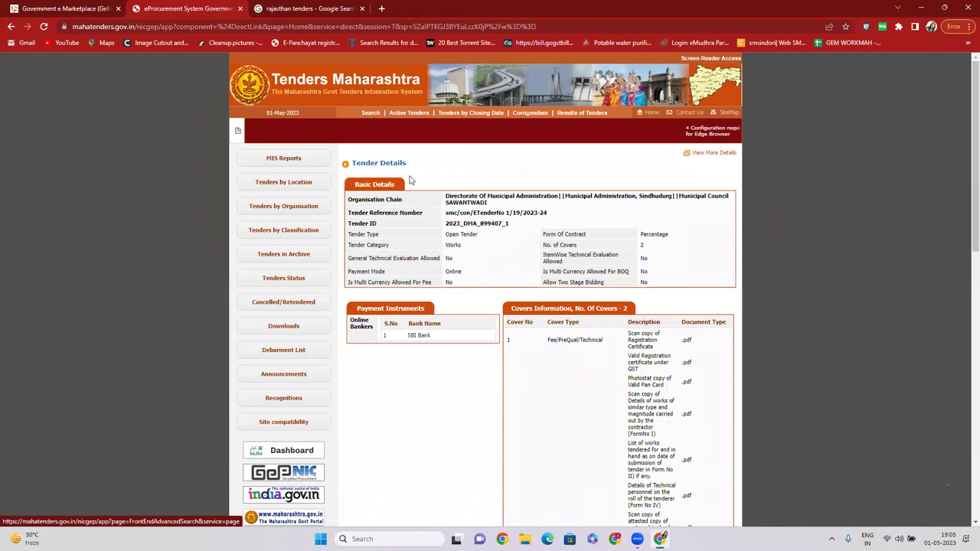
Run an advanced tender search for Open Tender, Goods category, with the captcha entered.
left_click(371, 113)
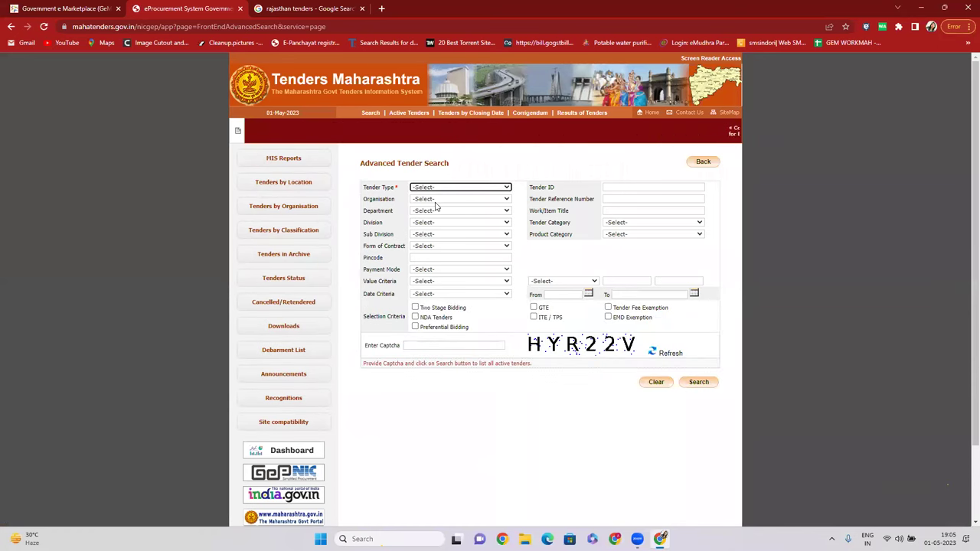
left_click(436, 187)
left_click(432, 207)
left_click(612, 224)
left_click(625, 242)
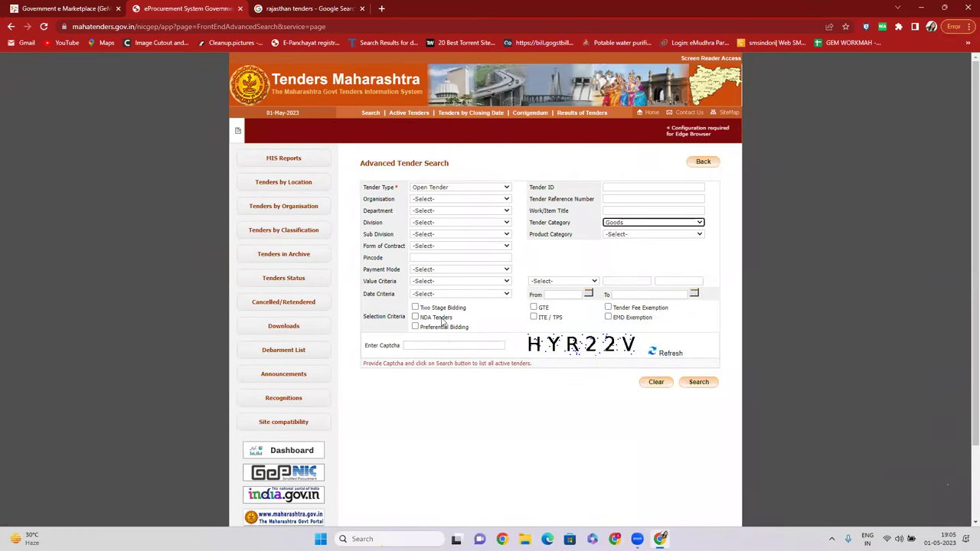
left_click(456, 346)
type("HYR22V")
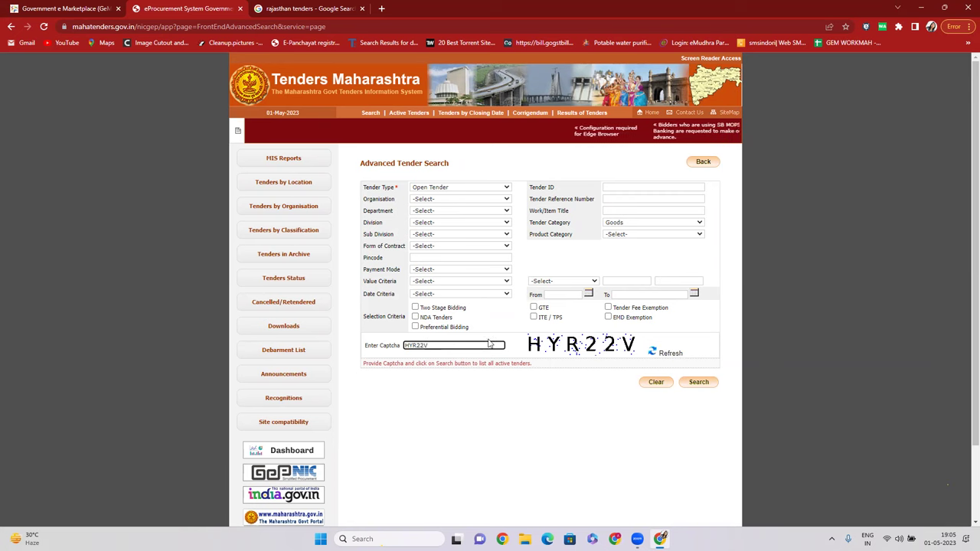
left_click(694, 384)
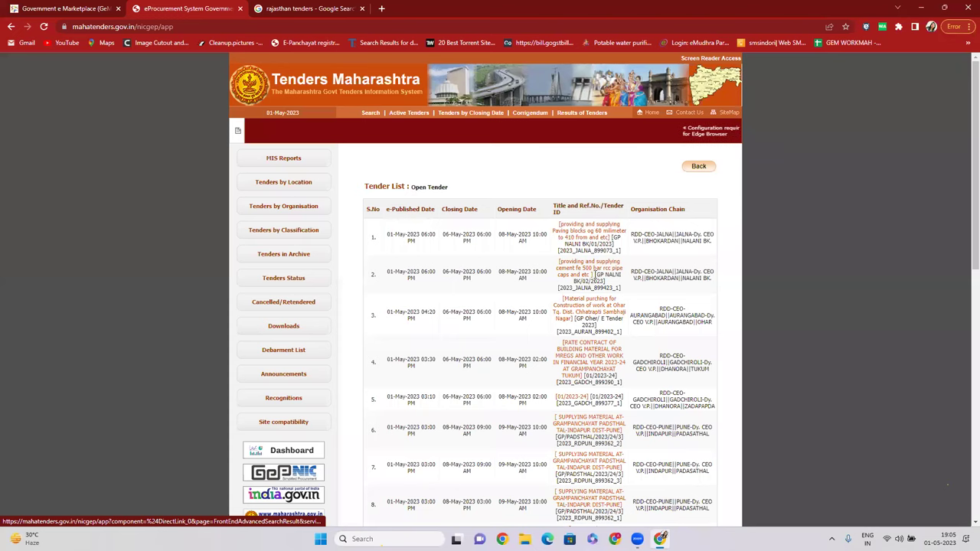
Open the Jalna RCC pipe caps tender 2023_JALNA_899423_1 from the results.
scroll(590, 240, "down", 1)
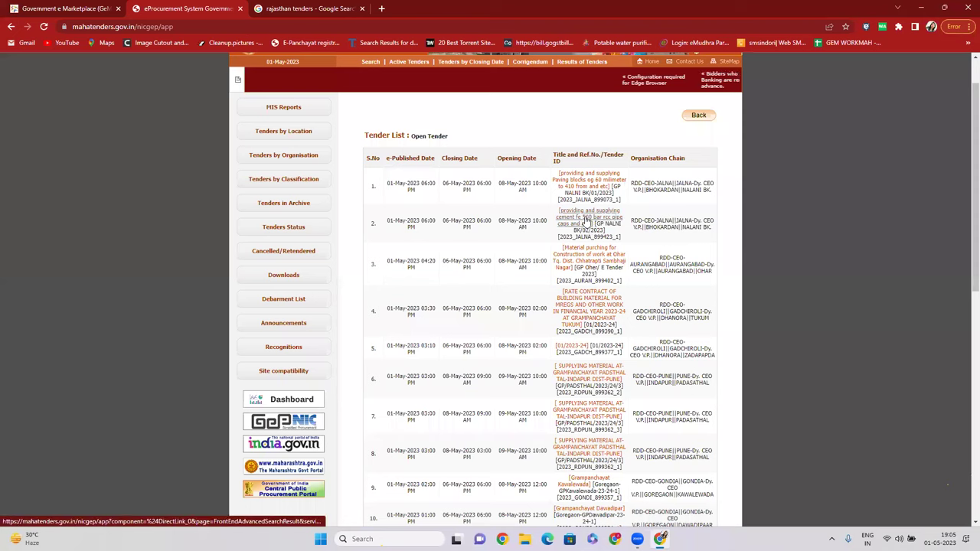
left_click(587, 218)
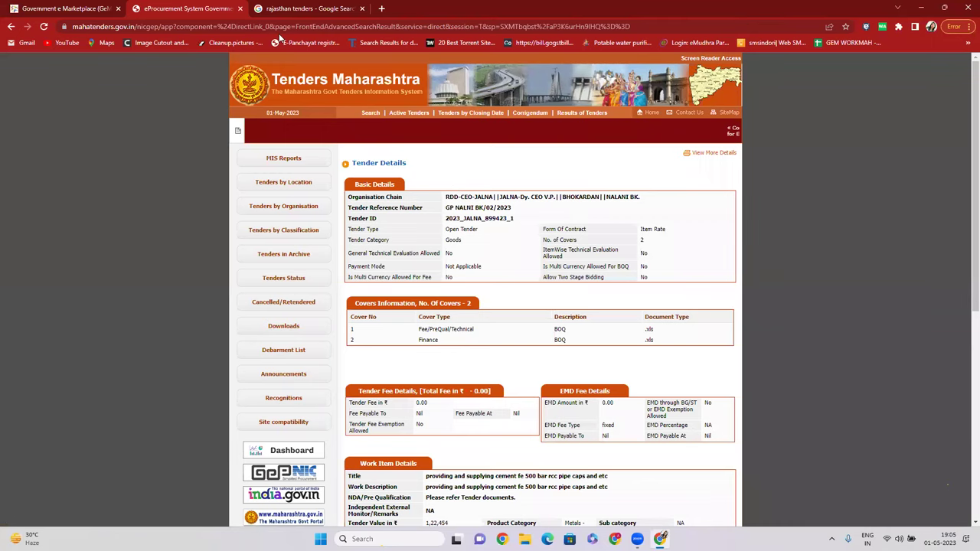
left_click(310, 8)
left_click(310, 27)
Search Google for 'RCC PIPE', view its image results, and return to the Jalna tender.
type("g")
key("Return")
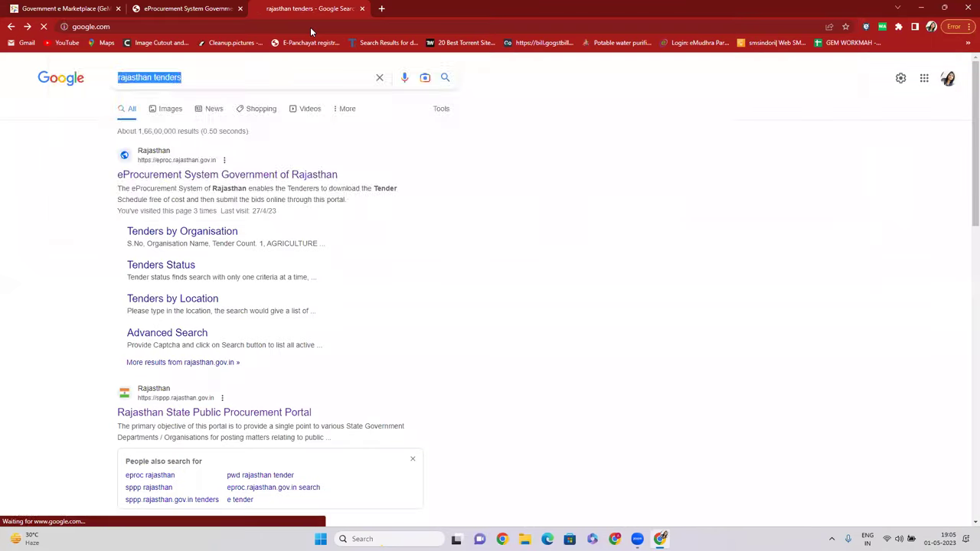
left_click(399, 260)
type("RCC PIPE")
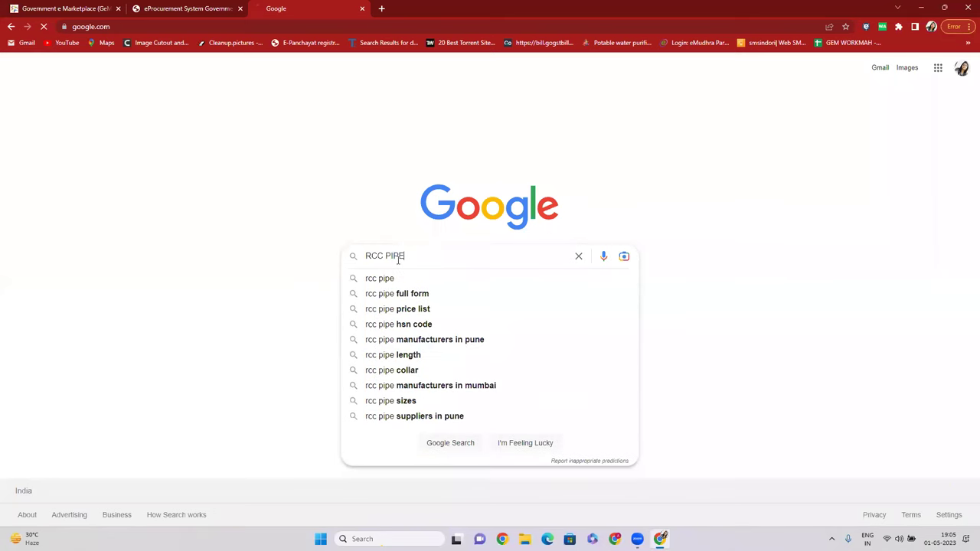
key("Return")
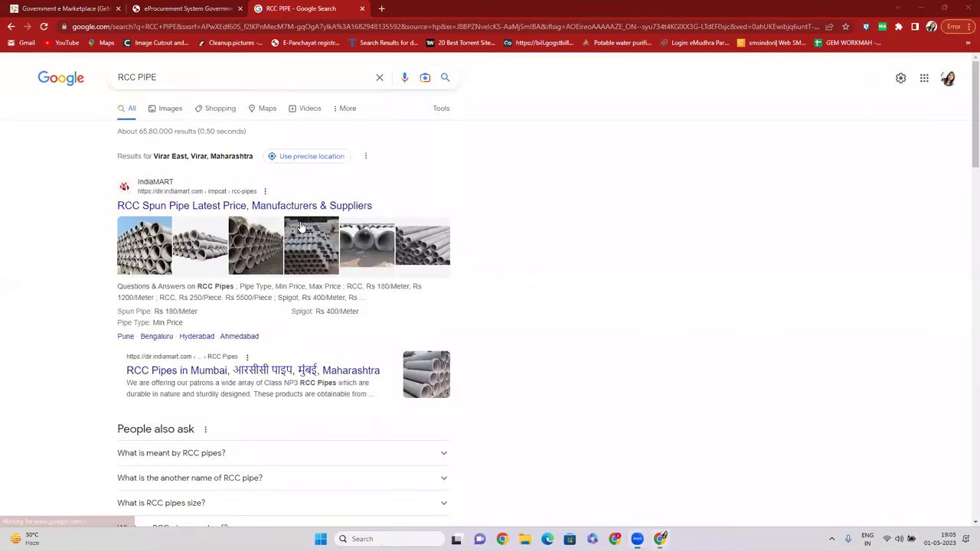
left_click(172, 113)
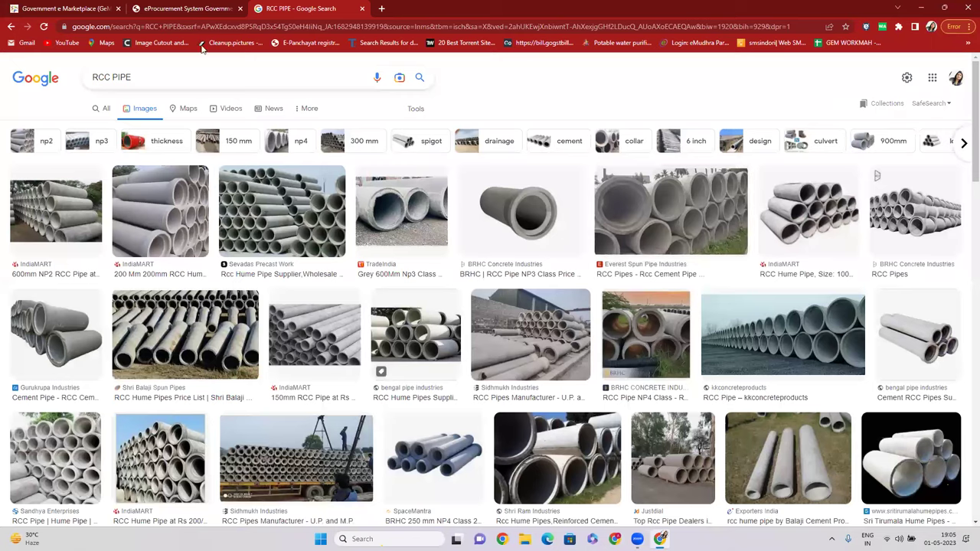
left_click(159, 6)
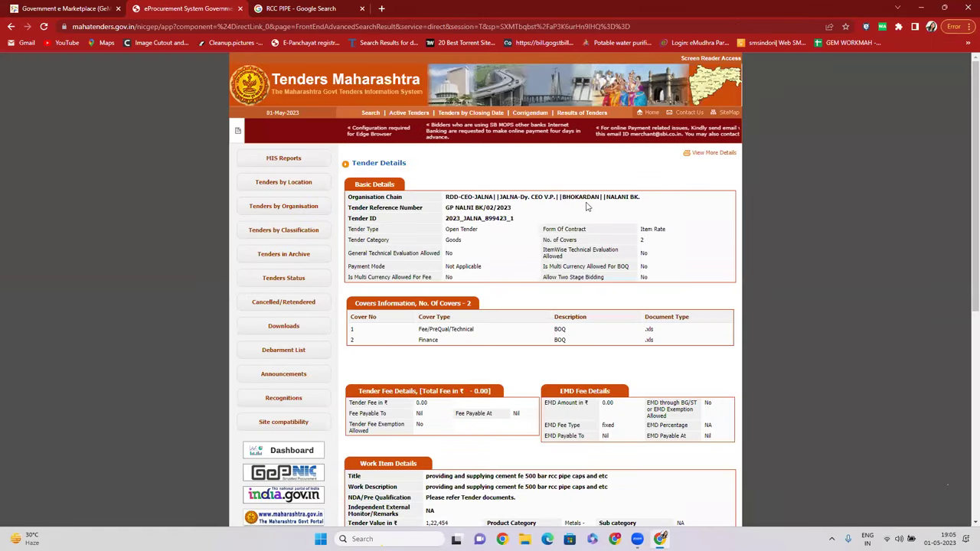
Highlight the organisation RDD-CEO-JALNA and the tender value 1,22,454.
left_click_drag(445, 196, 495, 199)
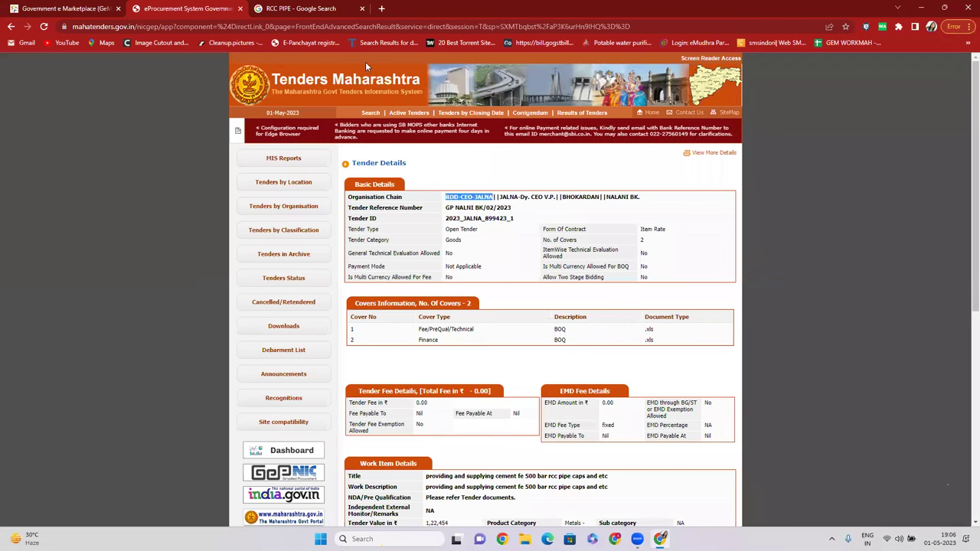
left_click_drag(474, 198, 494, 197)
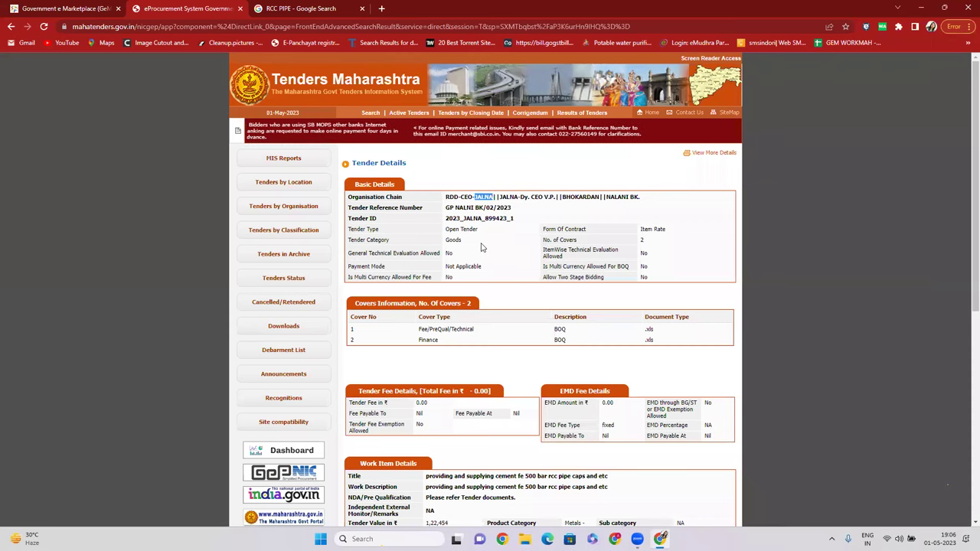
scroll(481, 247, "down", 3)
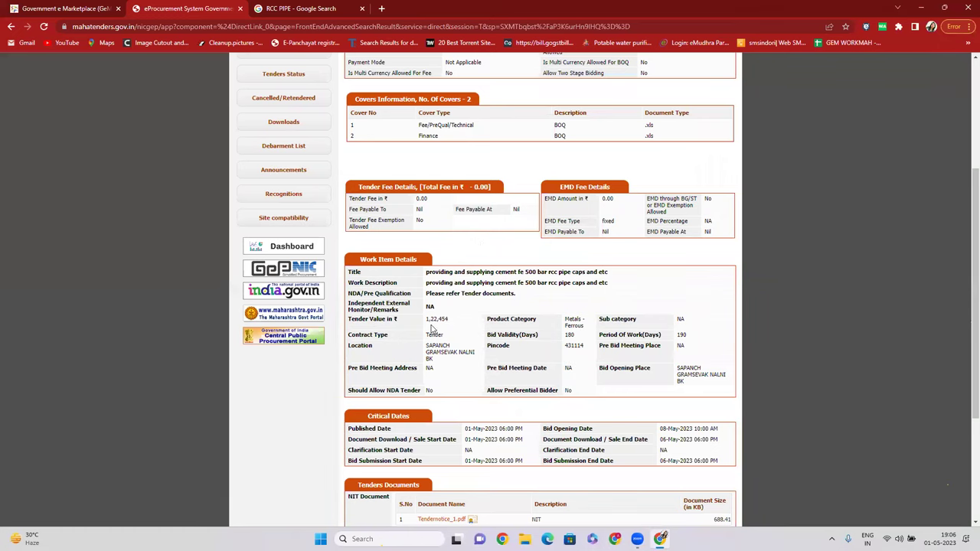
left_click_drag(425, 322, 452, 324)
Highlight the Published Date and Document Download/Sale End Date in the critical dates.
scroll(423, 322, "down", 2)
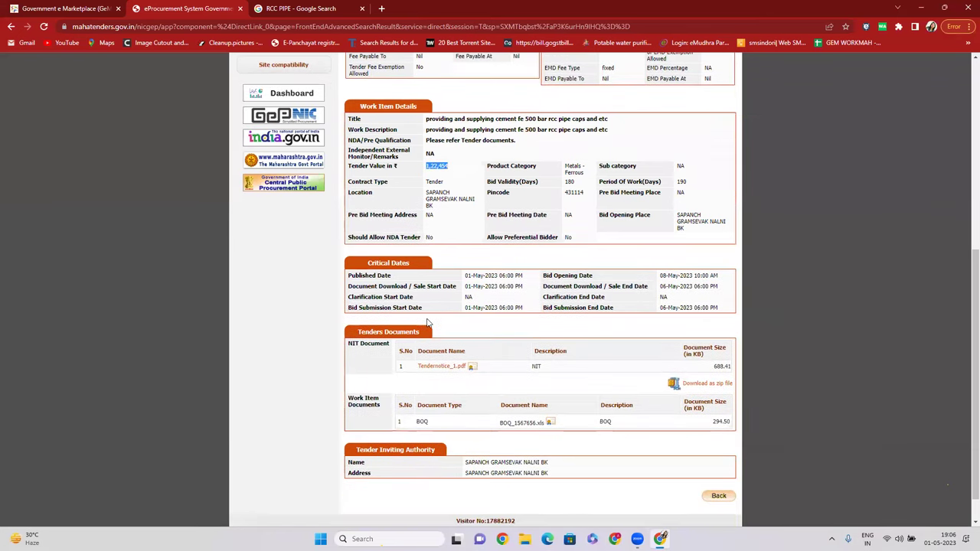
scroll(444, 324, "up", 3)
scroll(445, 324, "up", 1)
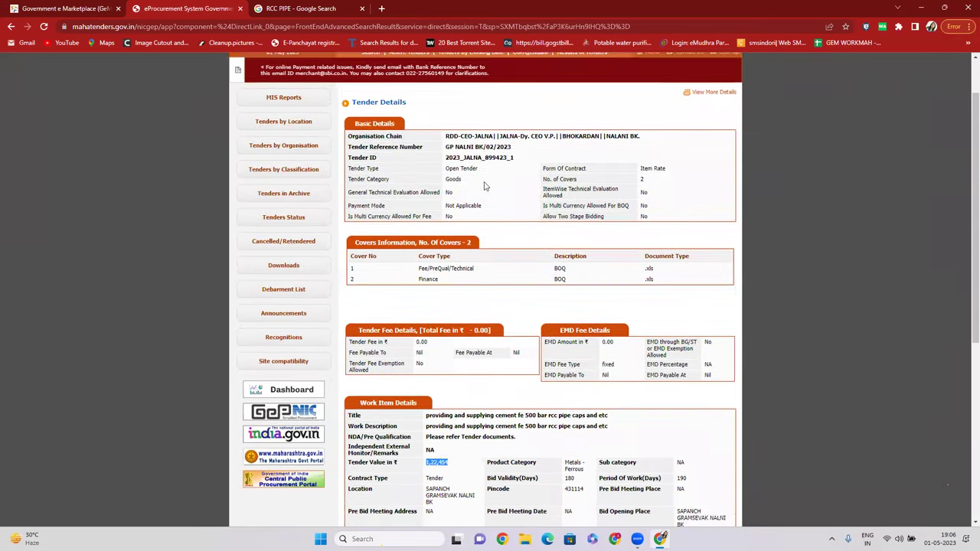
scroll(490, 299, "down", 4)
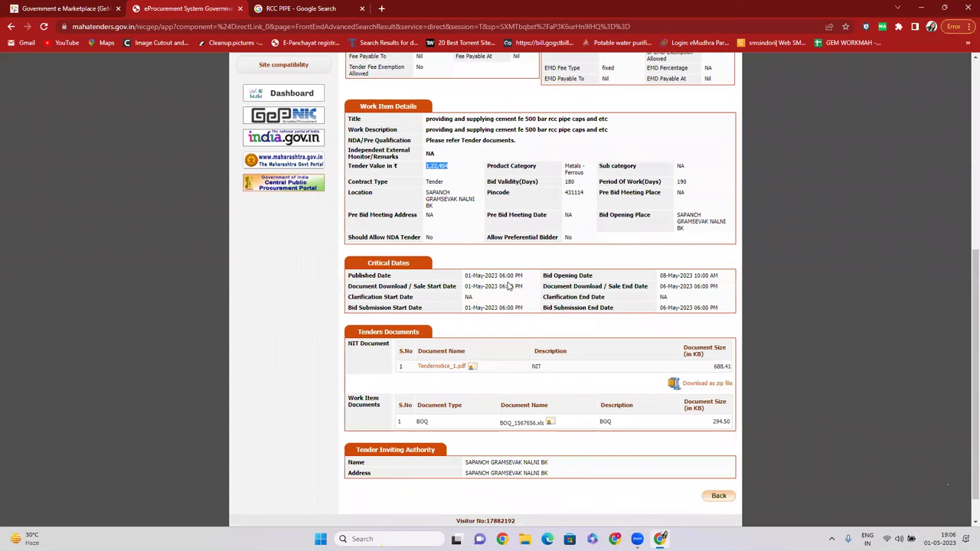
left_click_drag(464, 278, 519, 277)
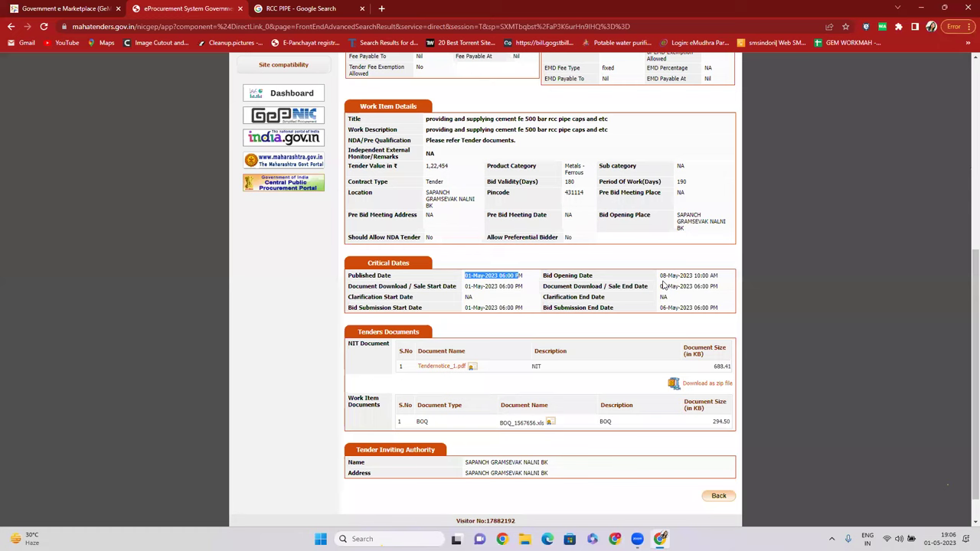
left_click_drag(661, 288, 722, 293)
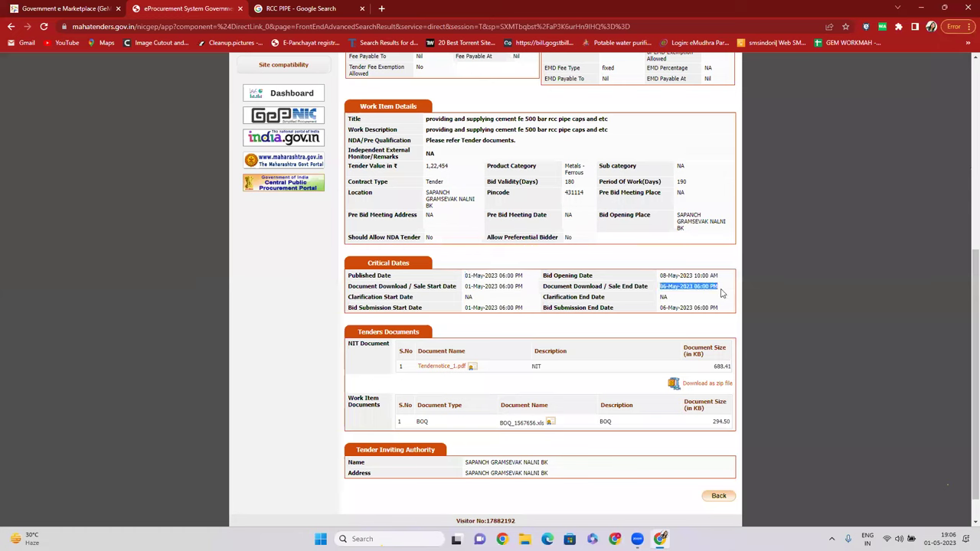
left_click_drag(464, 276, 534, 282)
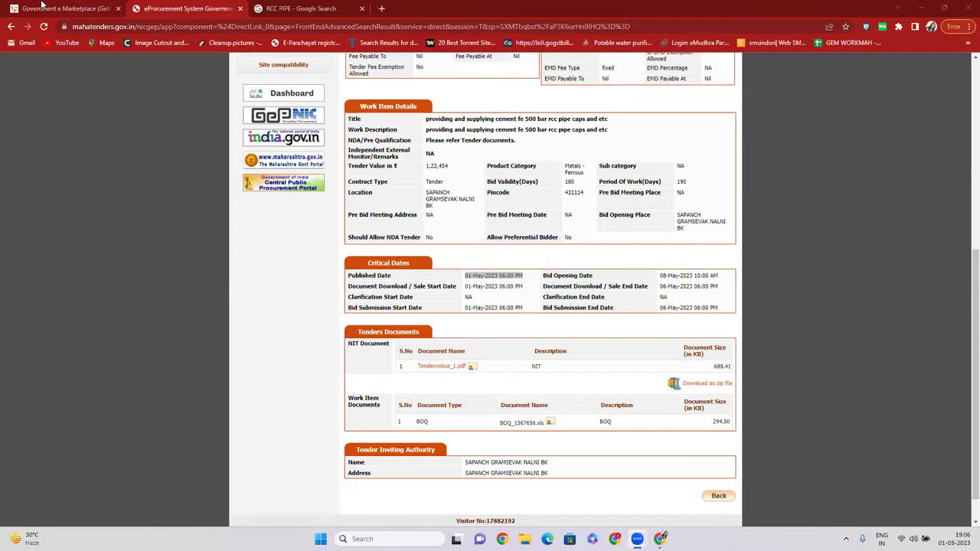
Search the GeM marketplace for 'RCC PIPE'.
left_click(54, 9)
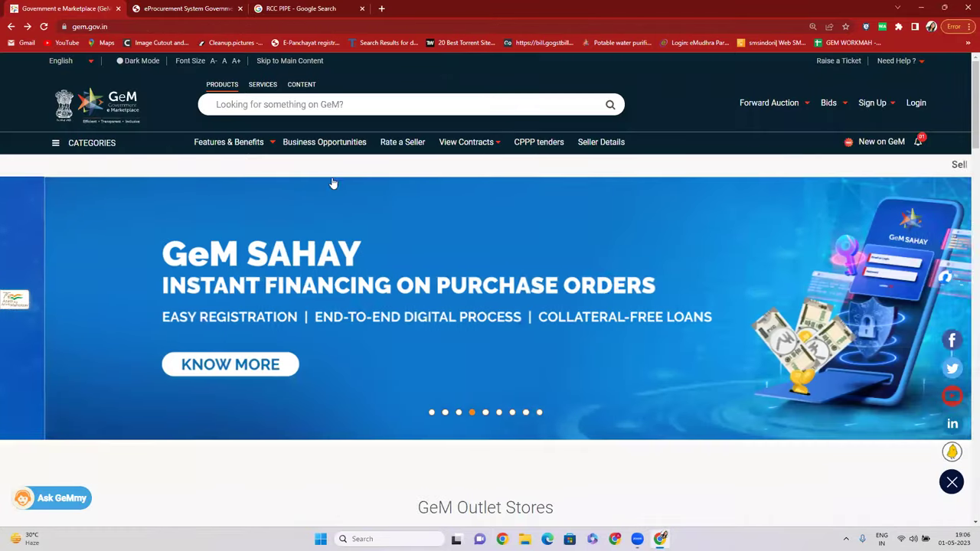
left_click(188, 8)
scroll(467, 168, "up", 5)
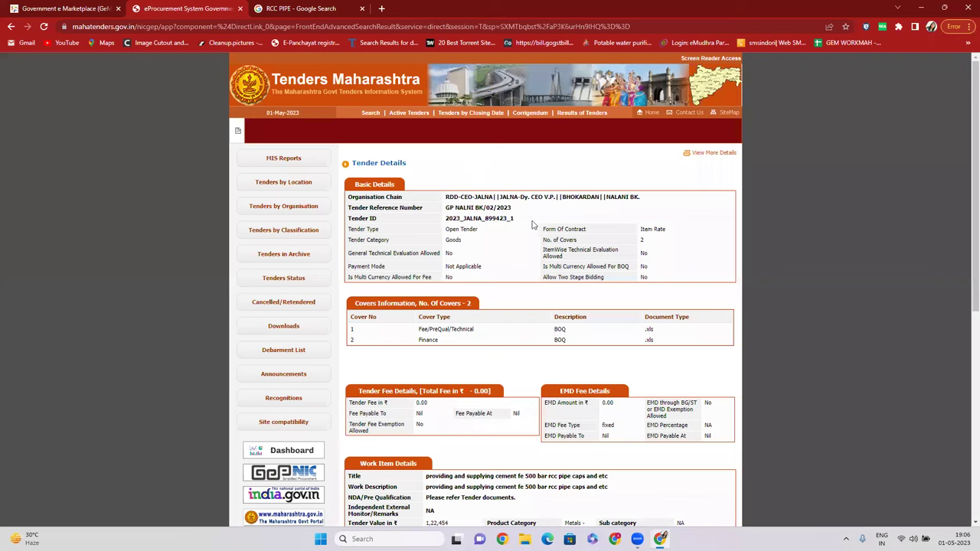
left_click(26, 8)
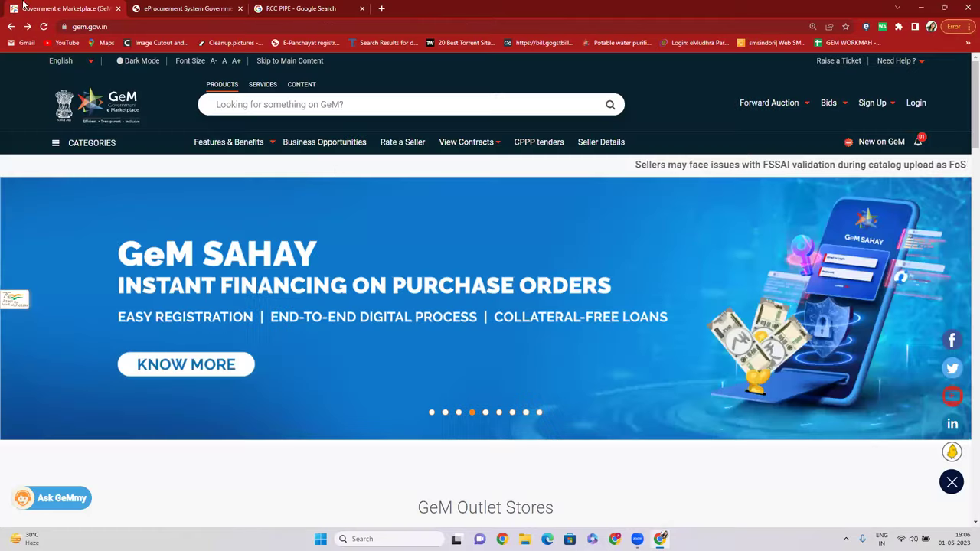
left_click(334, 104)
type("RCC PIPE")
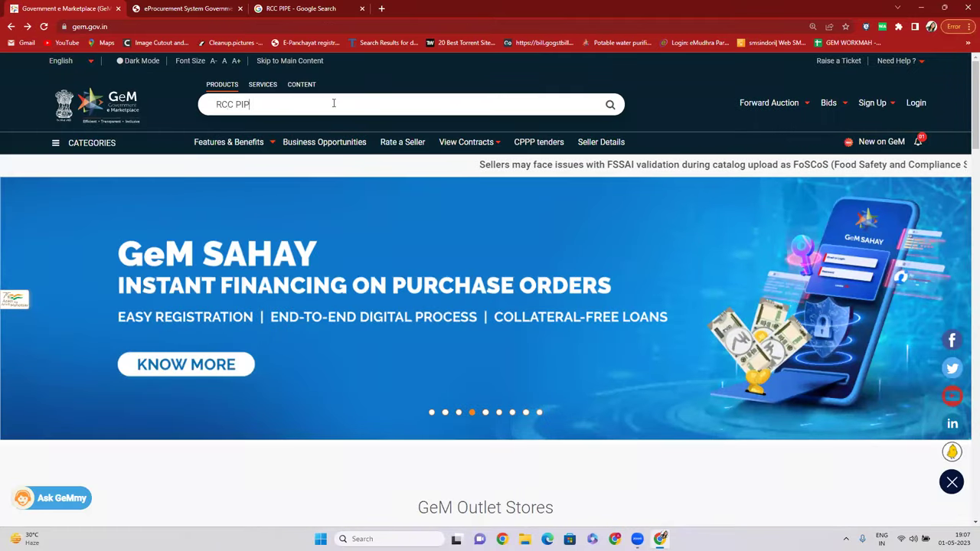
key("Return")
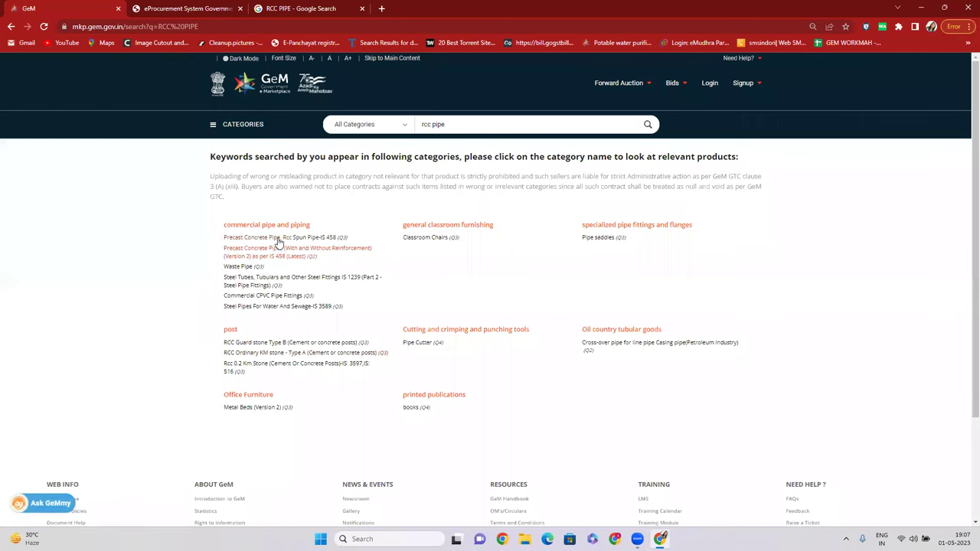
Open the Precast Concrete Pipe, Rcc Spun Pipe-IS 458 category and browse its products.
left_click(278, 240)
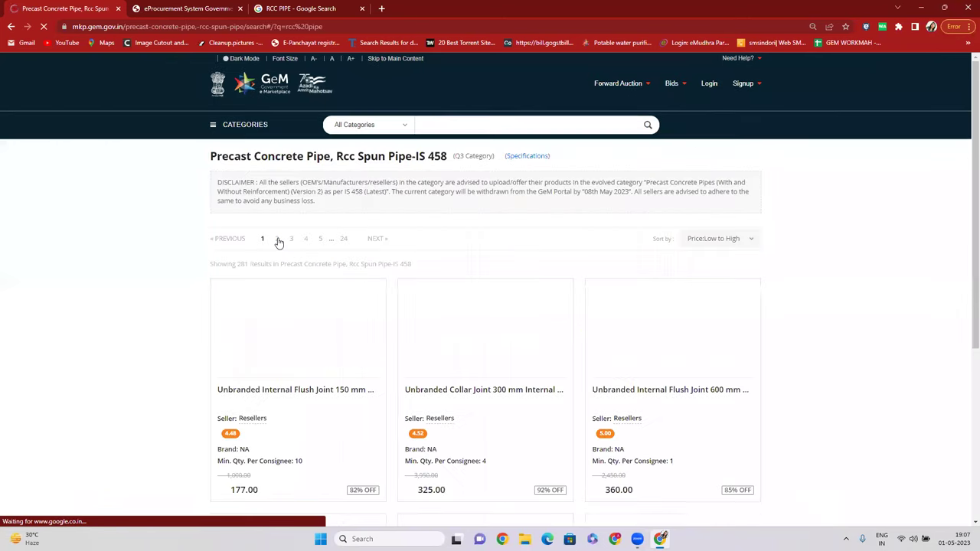
scroll(429, 366, "down", 2)
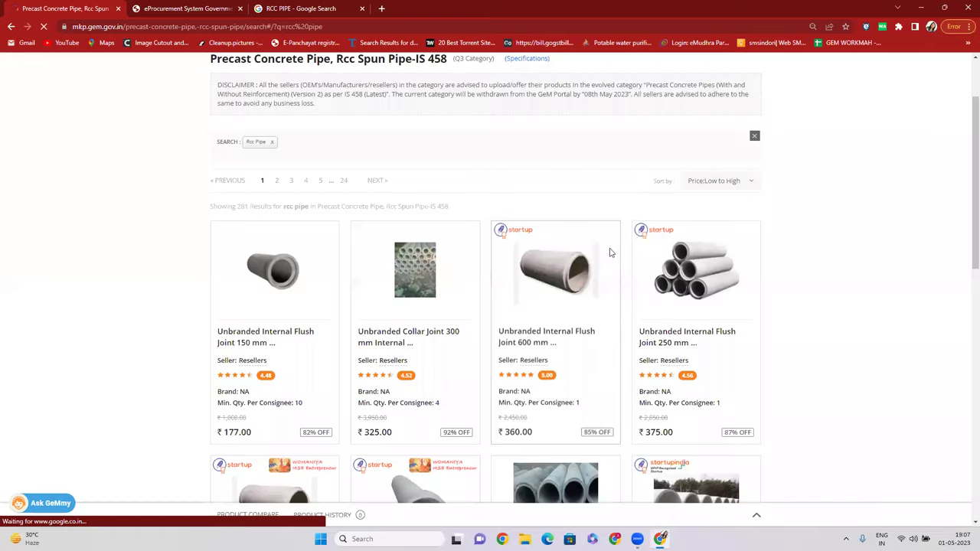
scroll(667, 301, "down", 6)
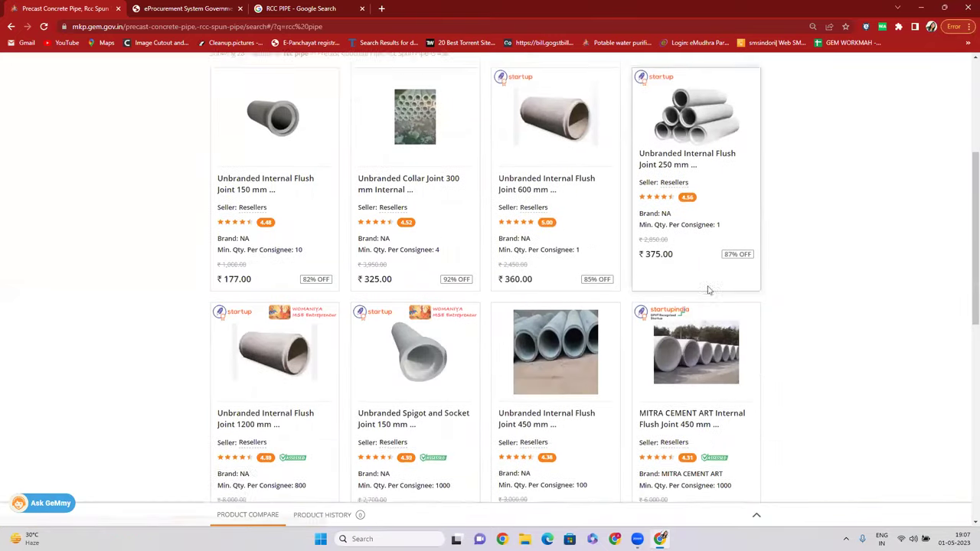
scroll(563, 282, "down", 3)
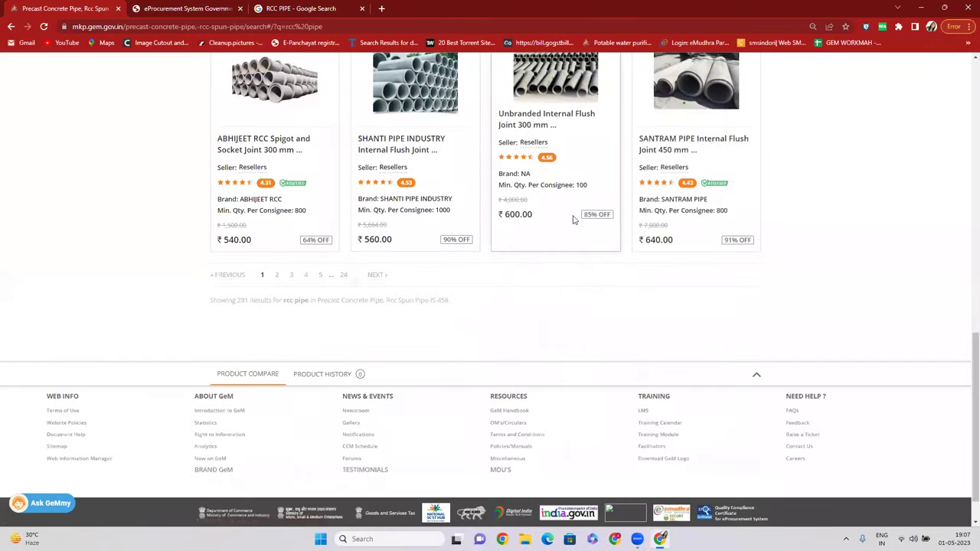
scroll(565, 245, "up", 2)
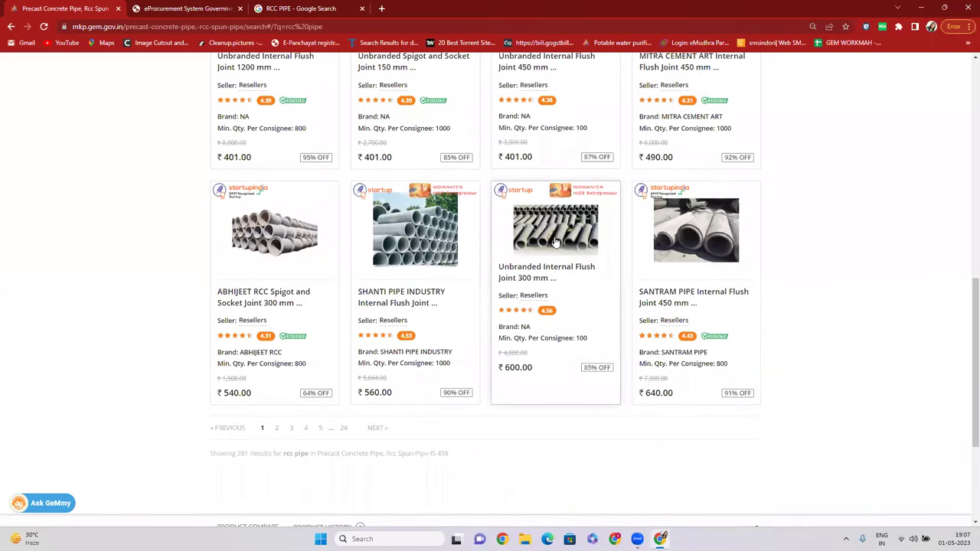
Open the ₹600.00 Unbranded 300 mm internal flush joint RCC pipe product page.
left_click(552, 232)
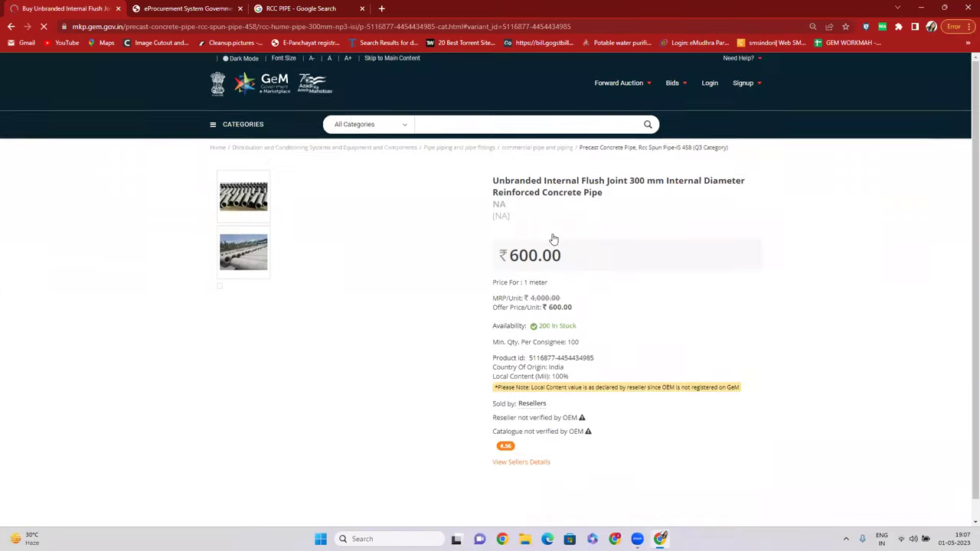
scroll(554, 237, "down", 2)
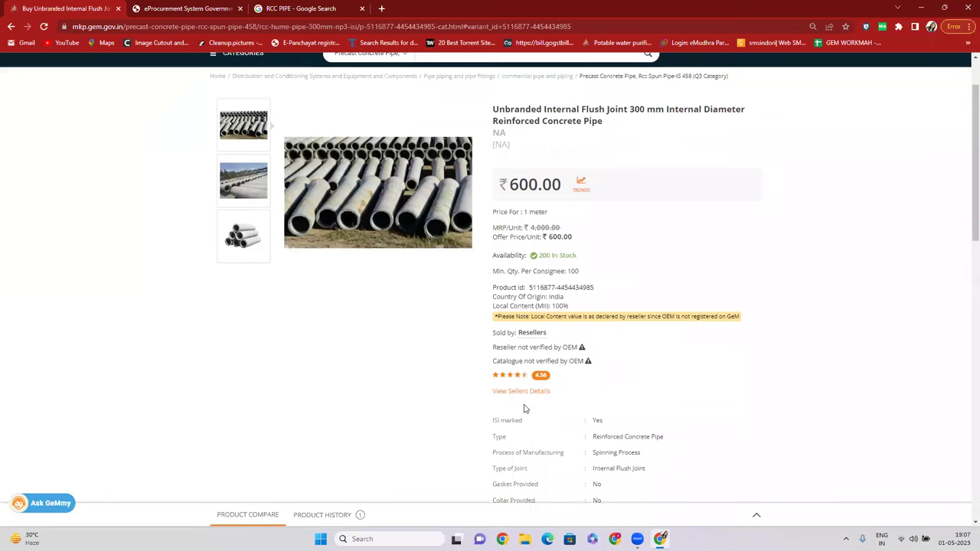
scroll(525, 409, "up", 1)
left_click_drag(493, 181, 625, 183)
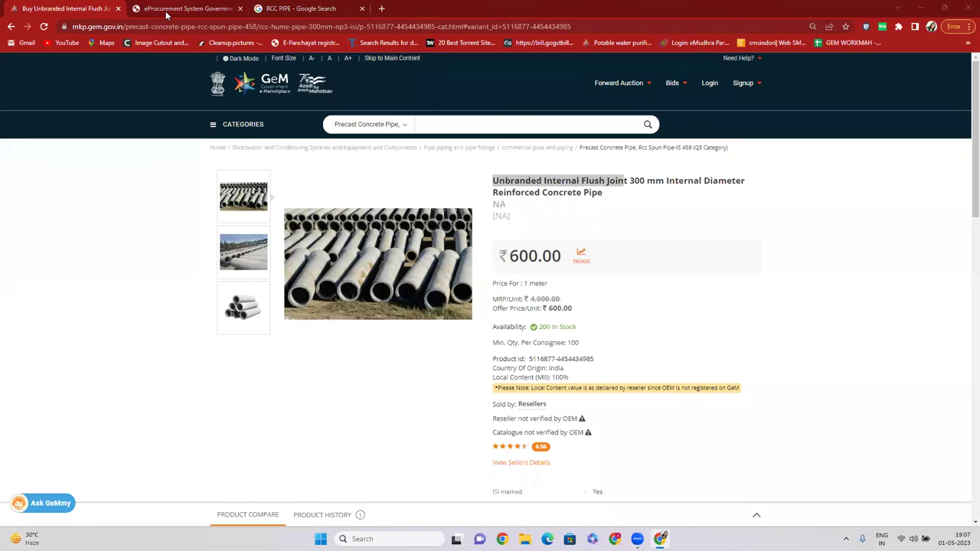
key("ctrl+Tab")
key("ctrl+shift+Tab")
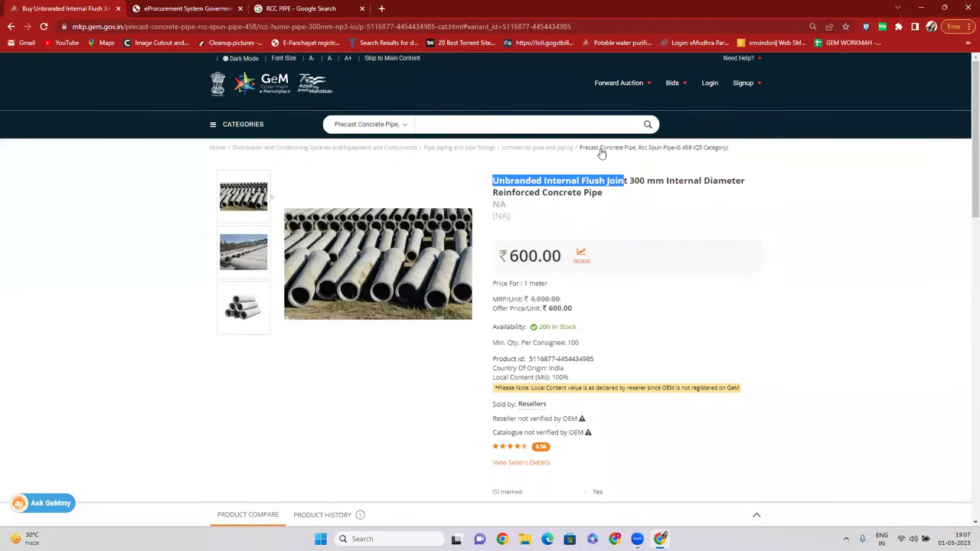
Return to the 281 Rcc Spun Pipe-IS 458 listings sorted low to high, browsing from ₹177.00.
left_click(603, 148)
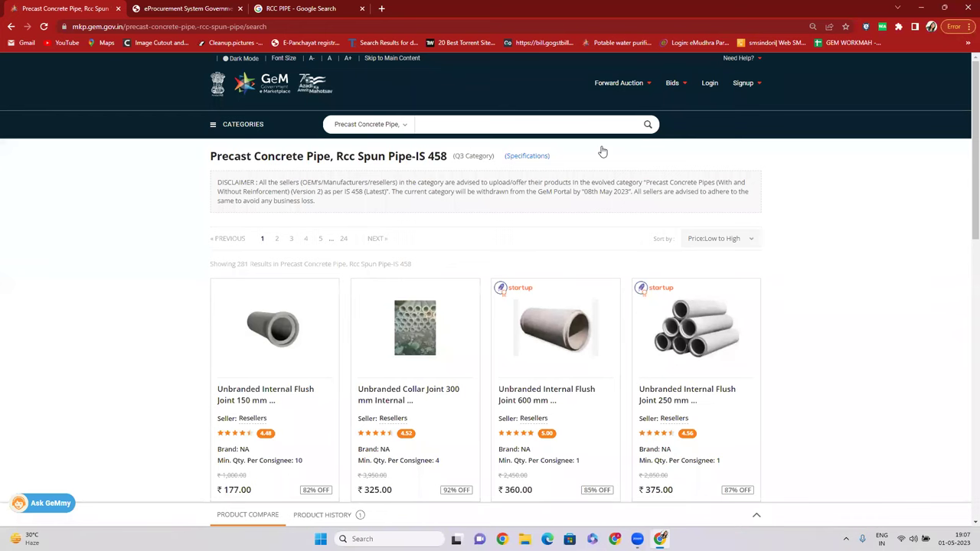
scroll(647, 283, "down", 6)
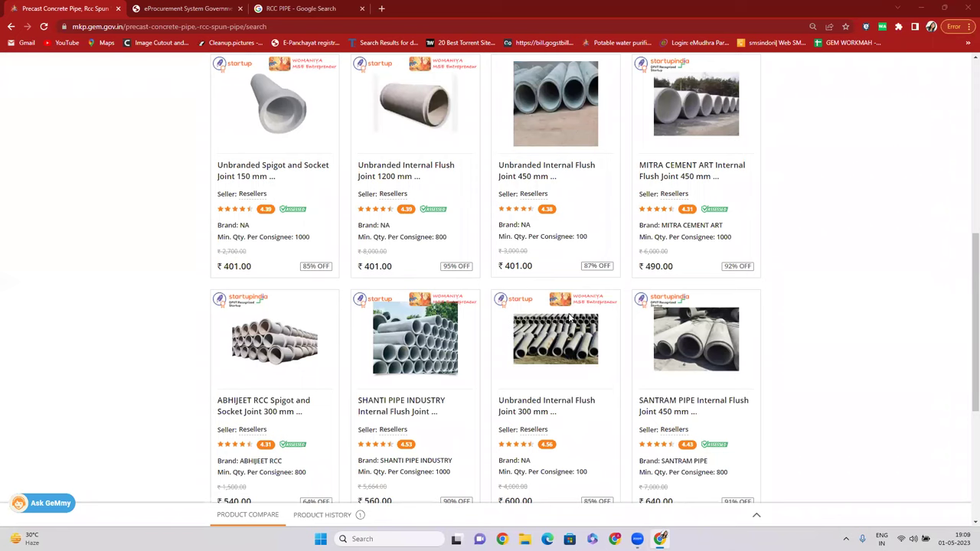
scroll(582, 249, "down", 4)
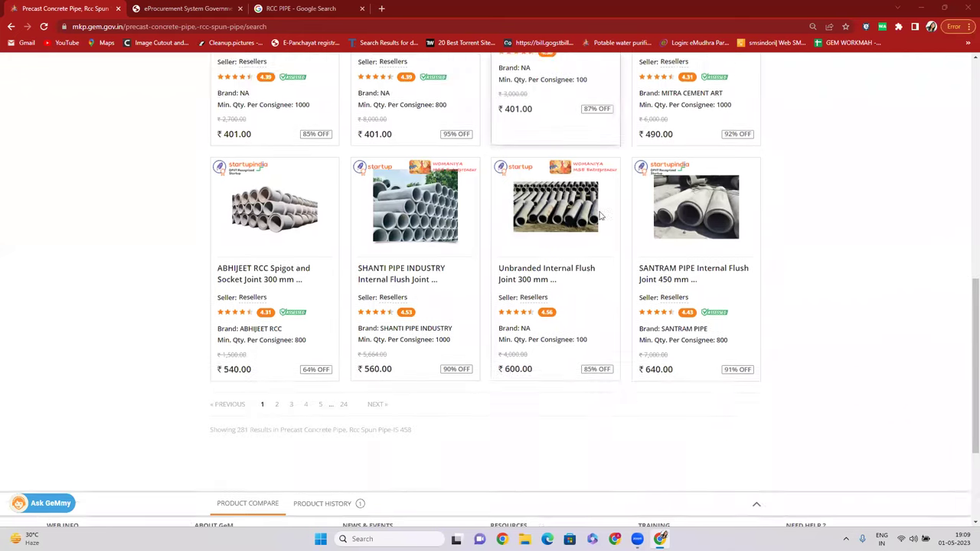
scroll(534, 306, "up", 4)
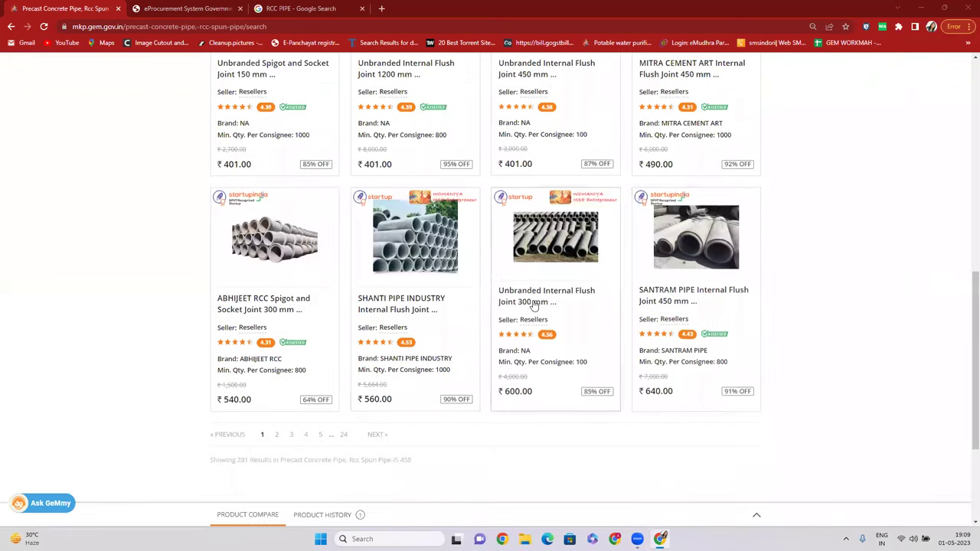
scroll(535, 306, "up", 6)
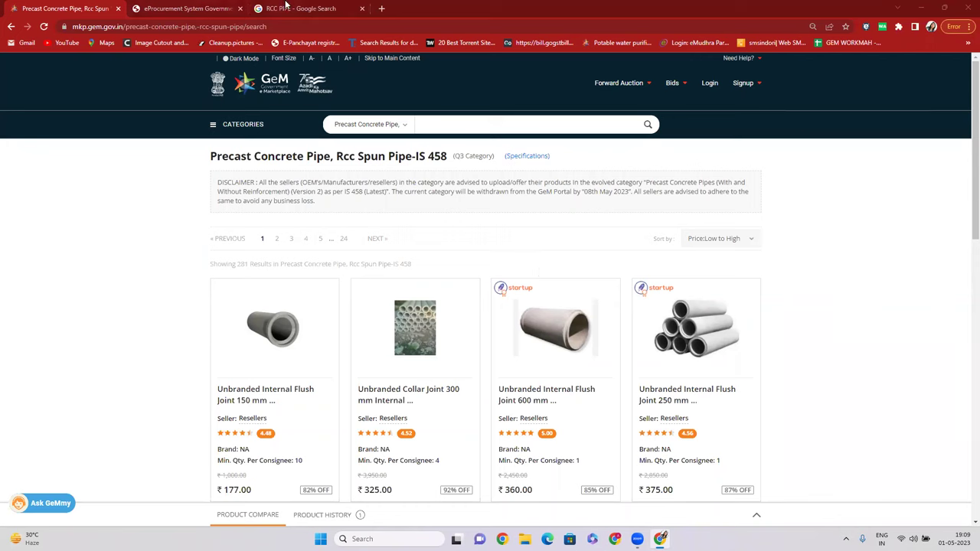
Load gem.gov.in and open Bids > List of Bids.
left_click(184, 9)
left_click(167, 27)
type("gem")
key("Return")
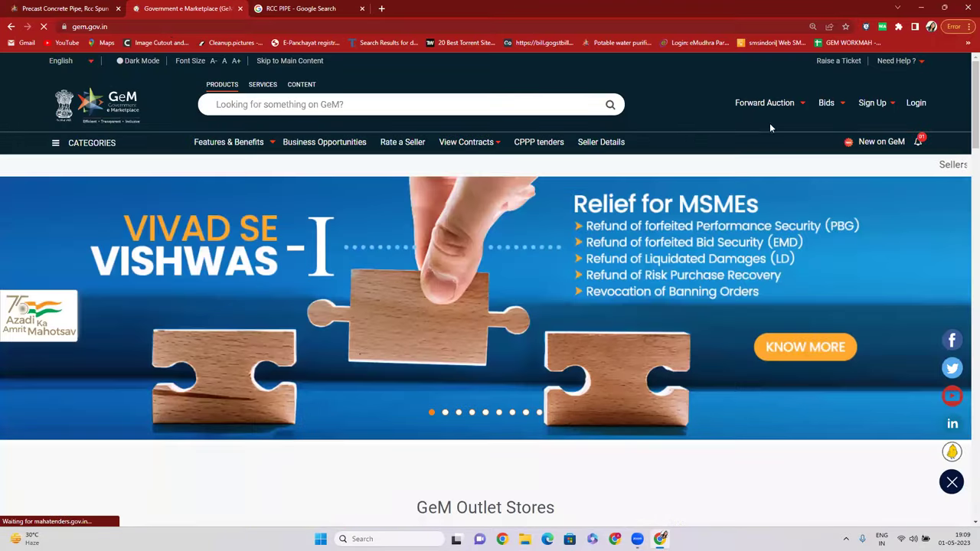
mouse_move(830, 102)
left_click(842, 124)
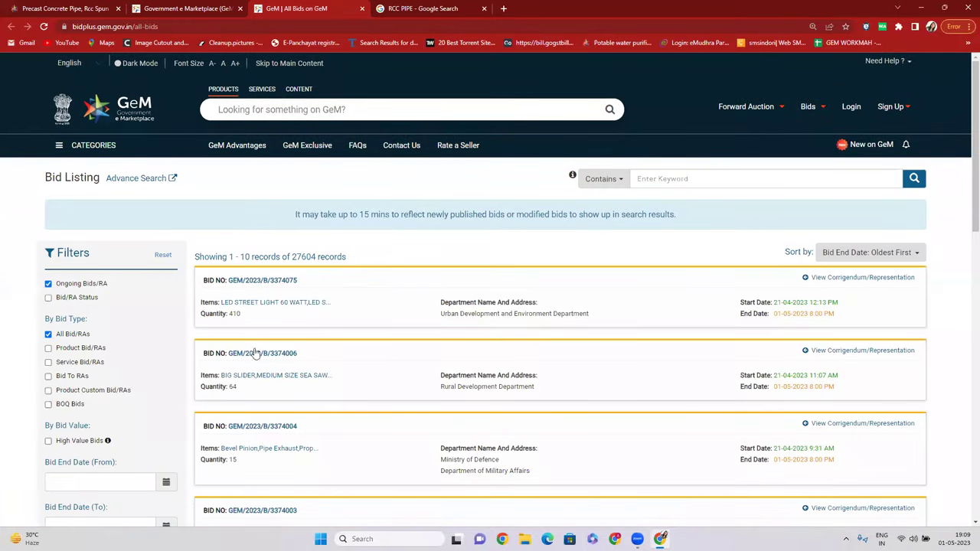
Filter the Bid Listing by Bid/RA Status to Bid /RA Awarded.
left_click(49, 298)
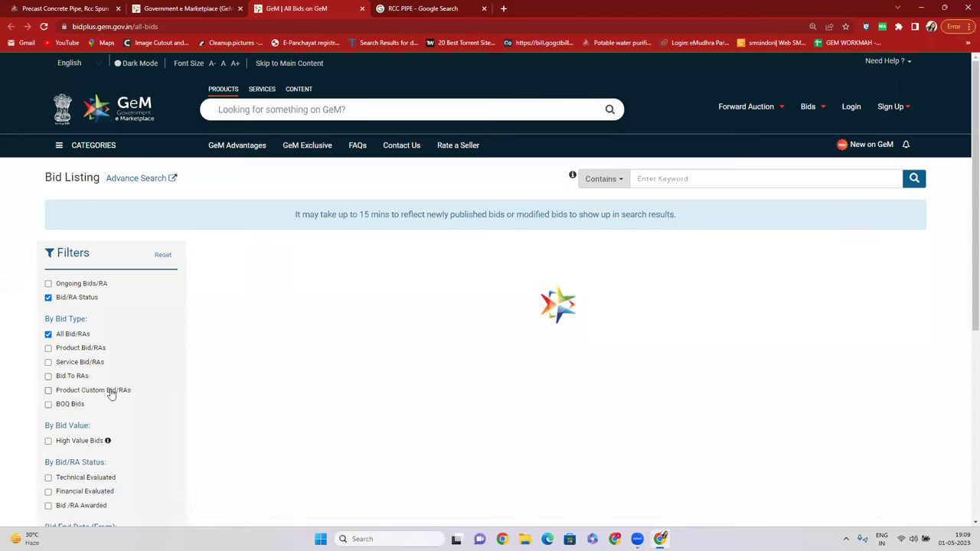
scroll(58, 383, "down", 2)
left_click(49, 336)
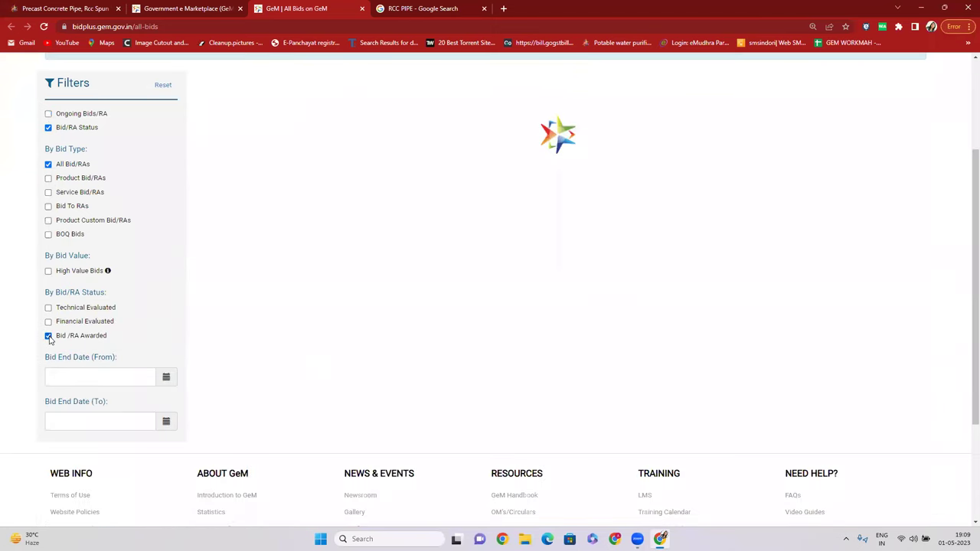
scroll(628, 330, "down", 2)
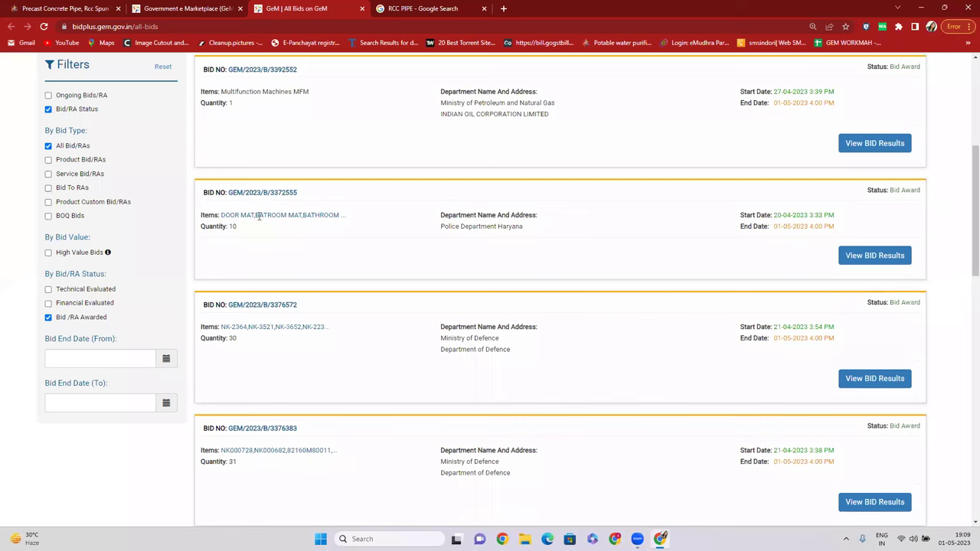
mouse_move(287, 216)
Open results of bid GEM/2023/B/3372555 and highlight the first seller in technical evaluation.
left_click(878, 260)
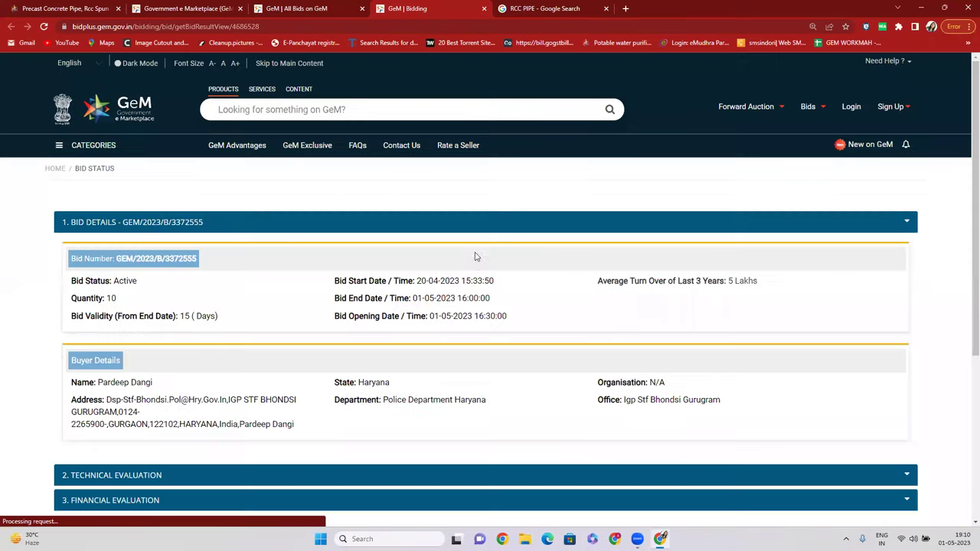
scroll(475, 255, "down", 2)
left_click(106, 354)
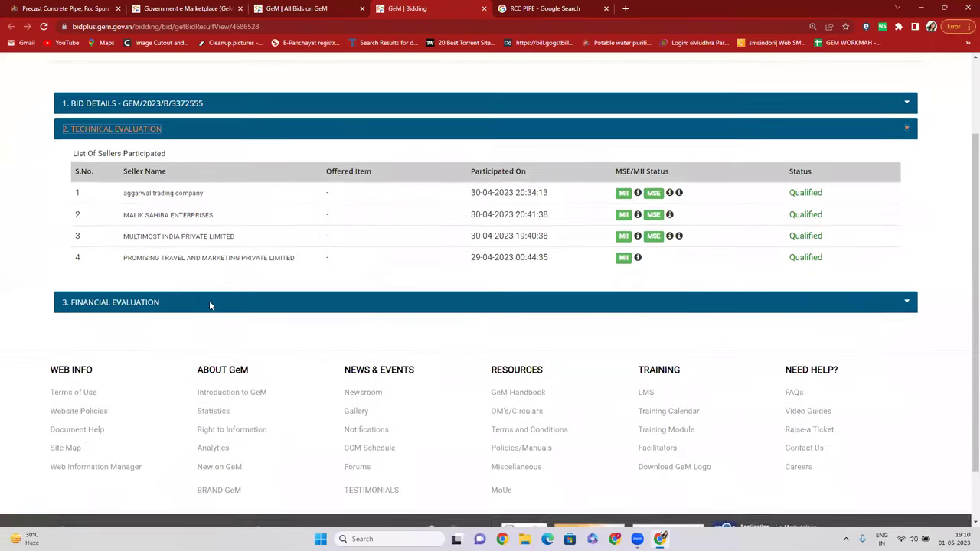
scroll(125, 314, "up", 2)
left_click_drag(123, 314, 221, 316)
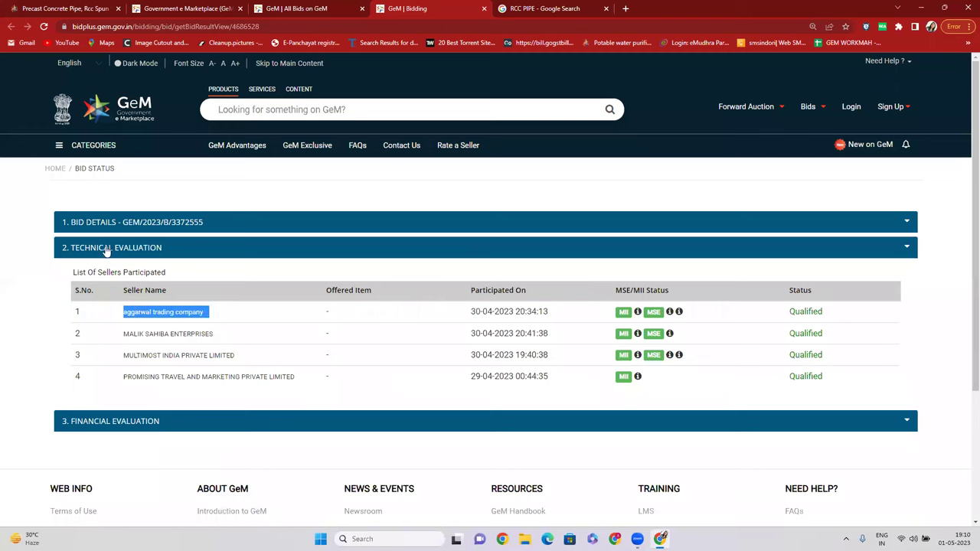
Expand Financial Evaluation and highlight ranks L1–L4 and the lowest total price 8900.00.
left_click(103, 422)
scroll(575, 321, "down", 1)
double_click(777, 271)
left_click_drag(774, 304, 778, 305)
double_click(778, 337)
double_click(779, 362)
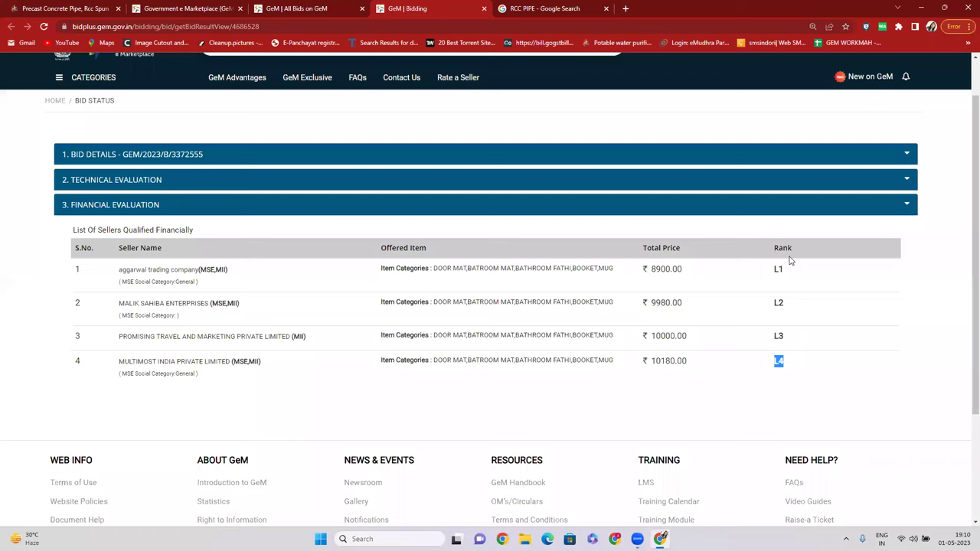
double_click(652, 270)
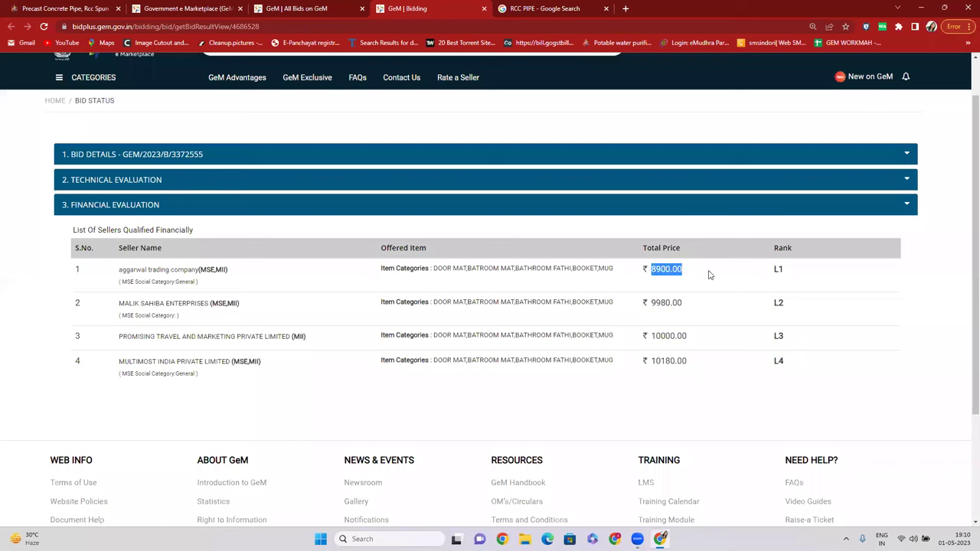
left_click(693, 281)
mouse_move(693, 280)
left_mouse_down()
mouse_move(648, 269)
mouse_move(684, 274)
left_mouse_up()
left_click(650, 274)
Highlight the L1 seller's name, its 8900.00 total price and rank.
left_click_drag(118, 270, 201, 268)
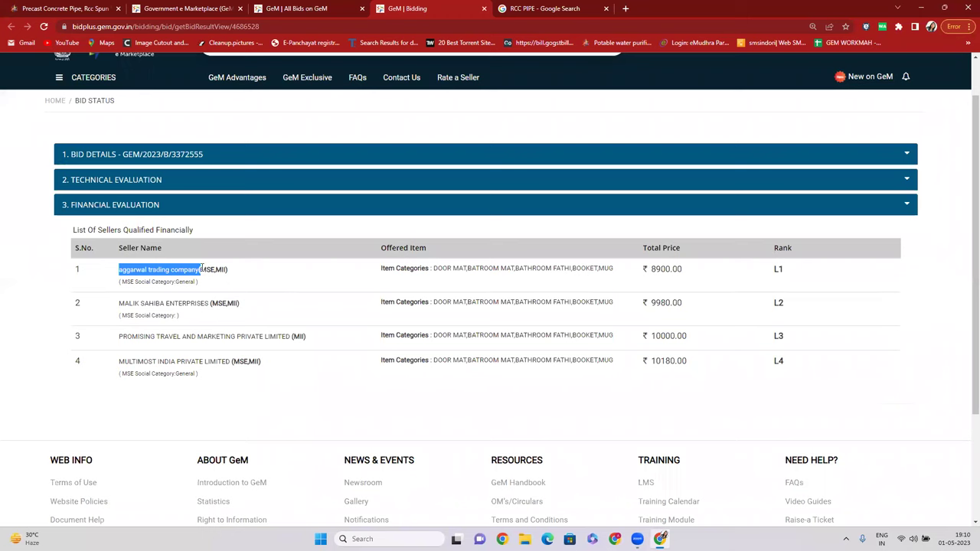
mouse_move(650, 270)
left_mouse_down()
mouse_move(689, 275)
mouse_move(642, 274)
left_mouse_up()
left_click_drag(796, 280, 132, 269)
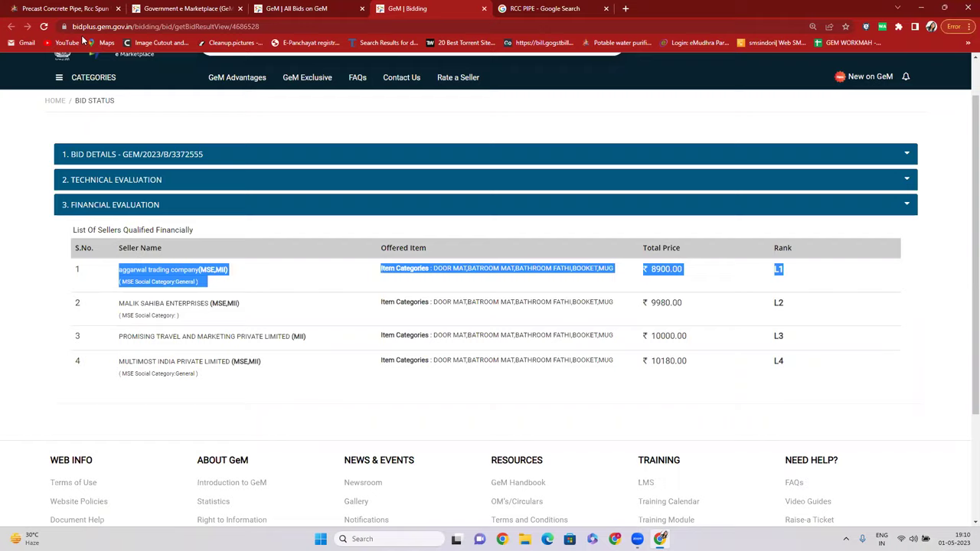
left_click(45, 11)
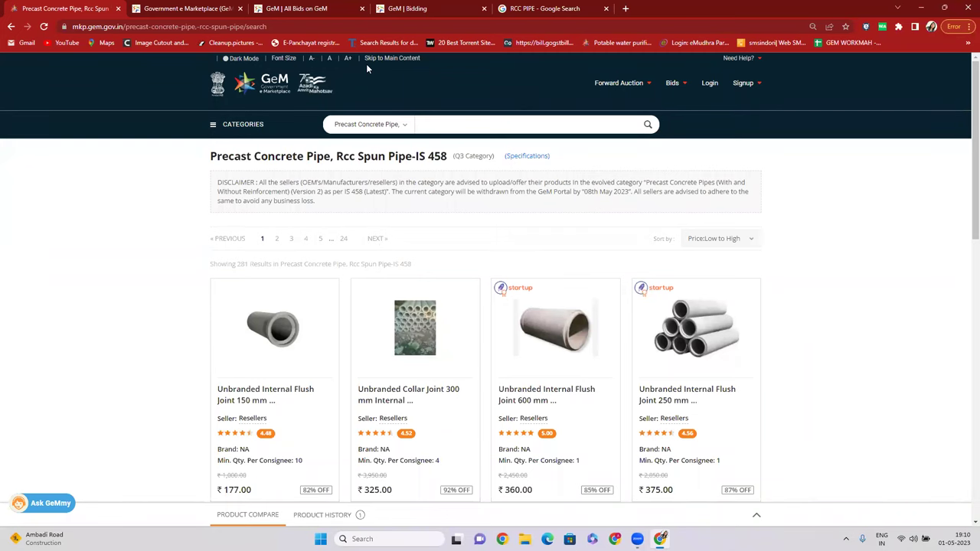
Highlight the L2–L4 seller rows, then return to the Precast Concrete Pipe listing.
left_click(406, 10)
left_click(199, 279)
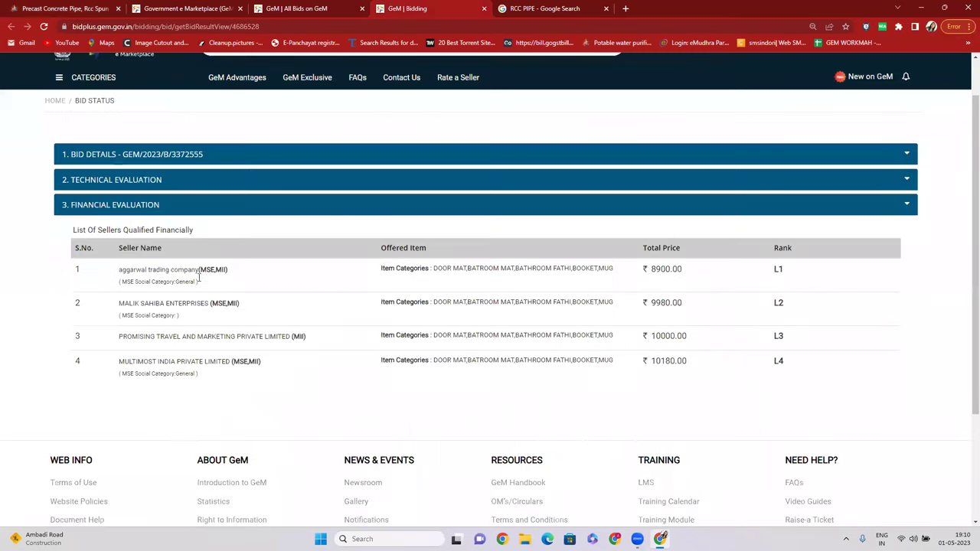
left_click_drag(116, 303, 814, 363)
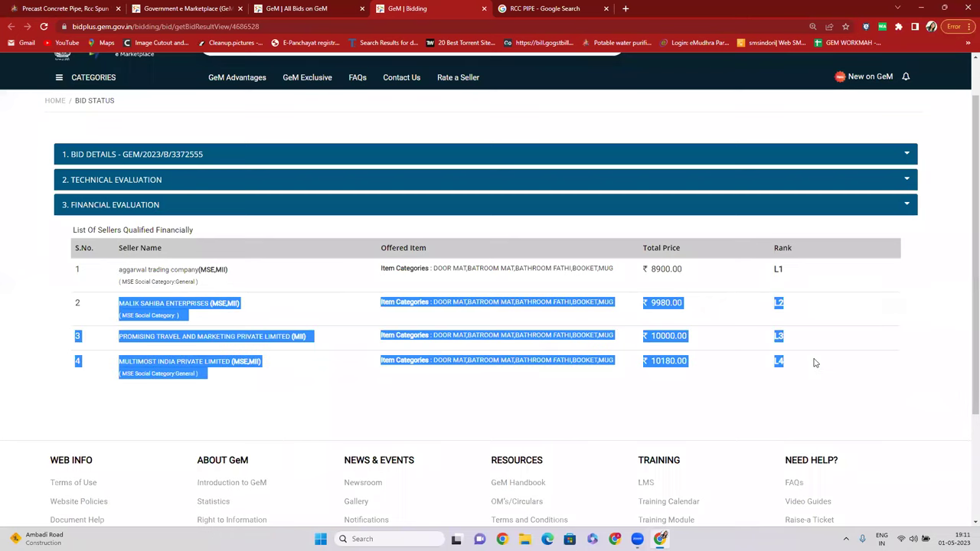
mouse_move(116, 275)
left_mouse_down()
mouse_move(225, 269)
mouse_move(121, 271)
left_mouse_up()
left_click(249, 277)
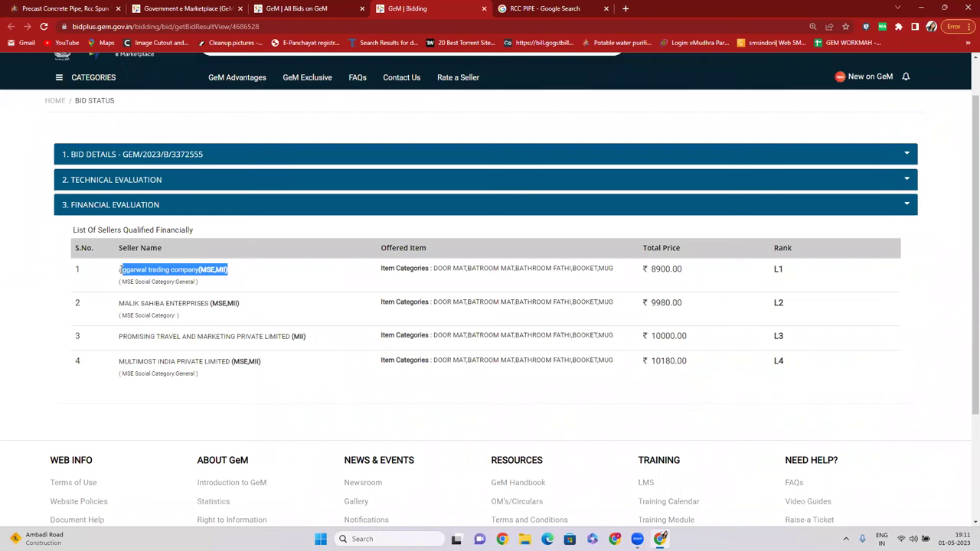
left_click(16, 7)
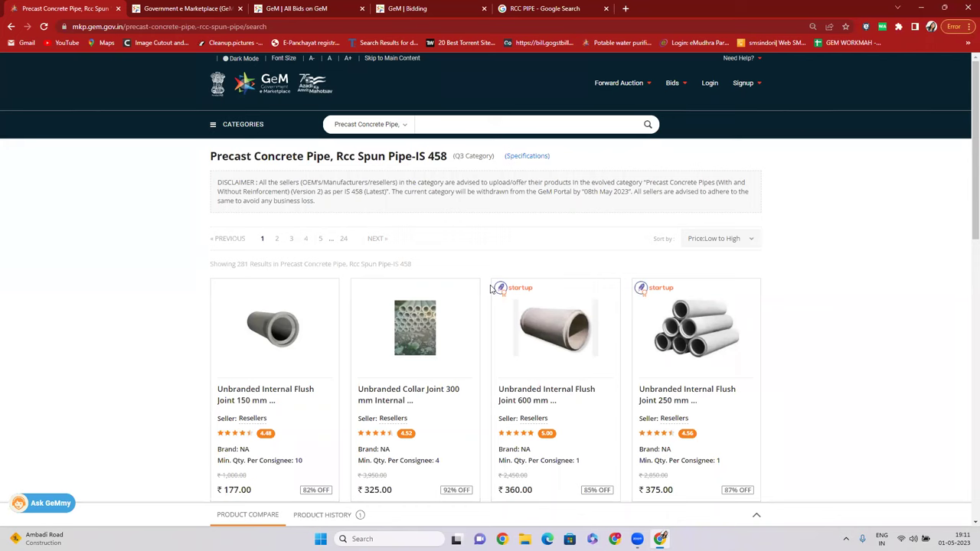
left_click_drag(210, 155, 449, 157)
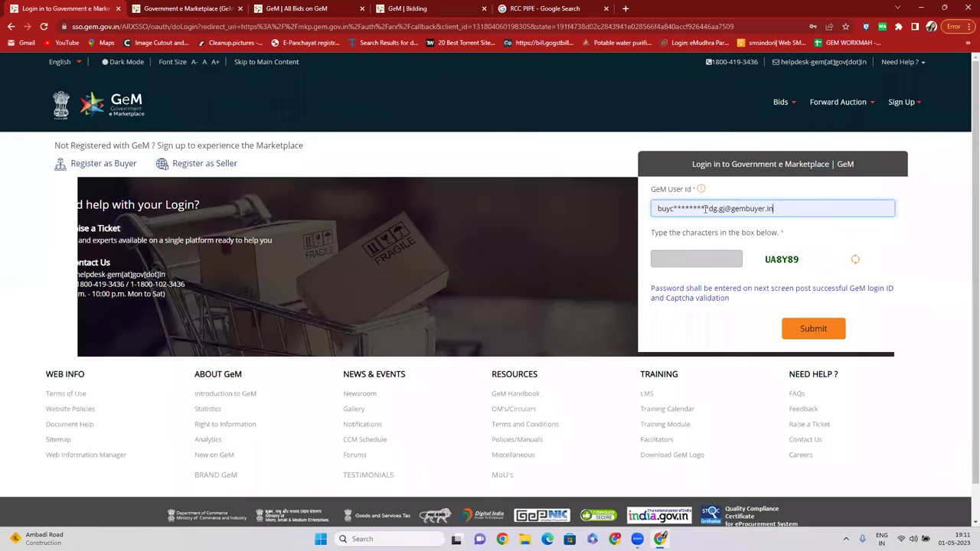
Log in to GeM with the buyer user ID, captcha and NIC e-mail password.
left_click(705, 208)
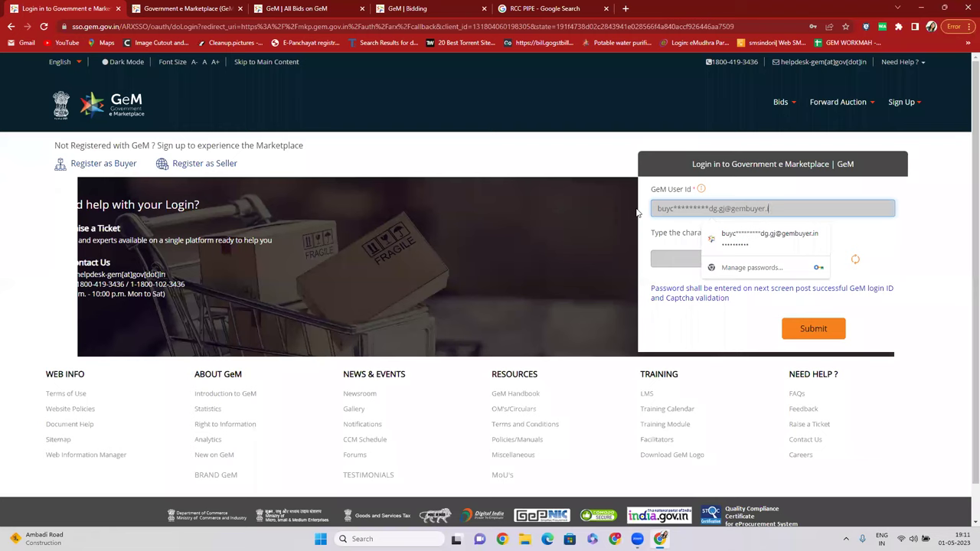
key("BackSpace")
key("BackSpace")
key("BackSpace")
key("BackSpace")
key("BackSpace")
key("BackSpace")
key("BackSpace")
key("BackSpace")
key("BackSpace")
key("BackSpace")
key("BackSpace")
key("BackSpace")
key("BackSpace")
key("BackSpace")
key("BackSpace")
key("BackSpace")
key("BackSpace")
key("BackSpace")
key("BackSpace")
key("BackSpace")
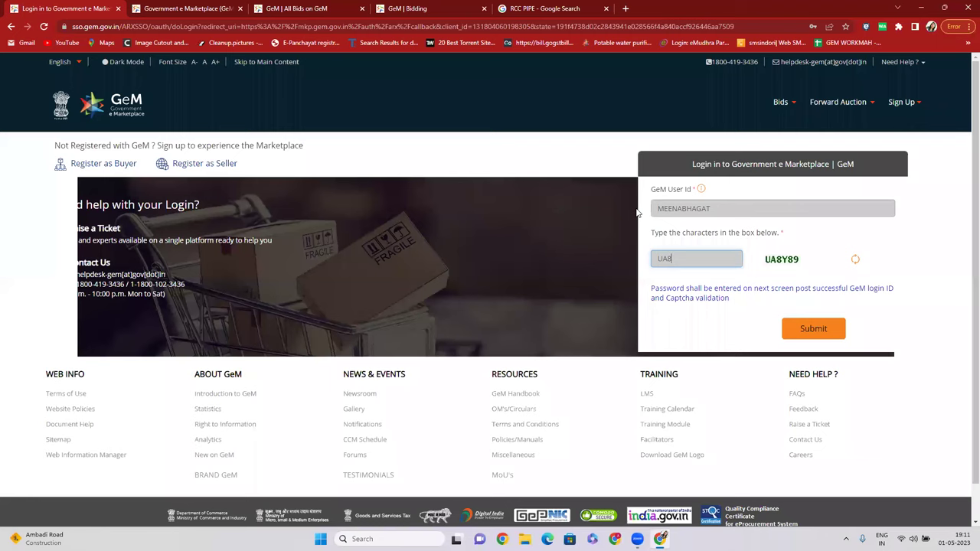
key("Return")
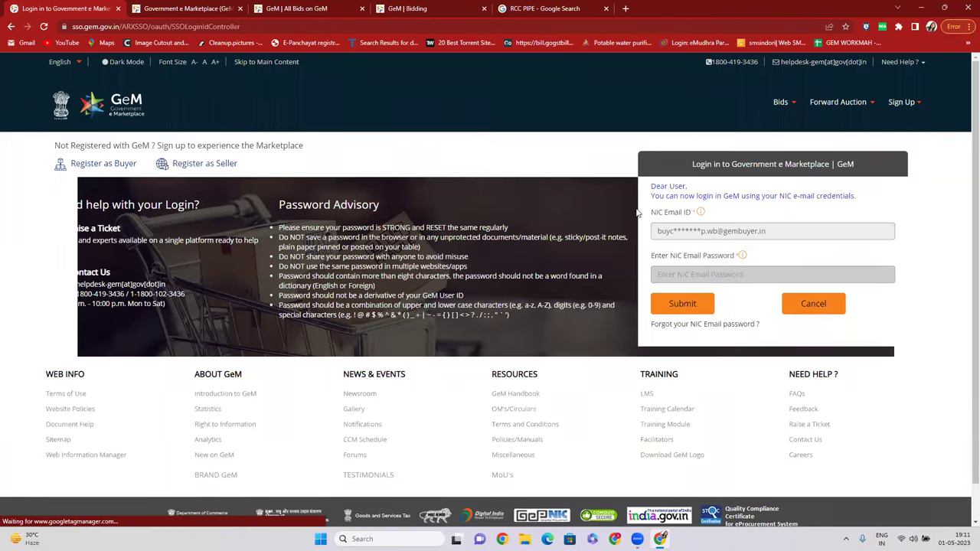
left_click(692, 310)
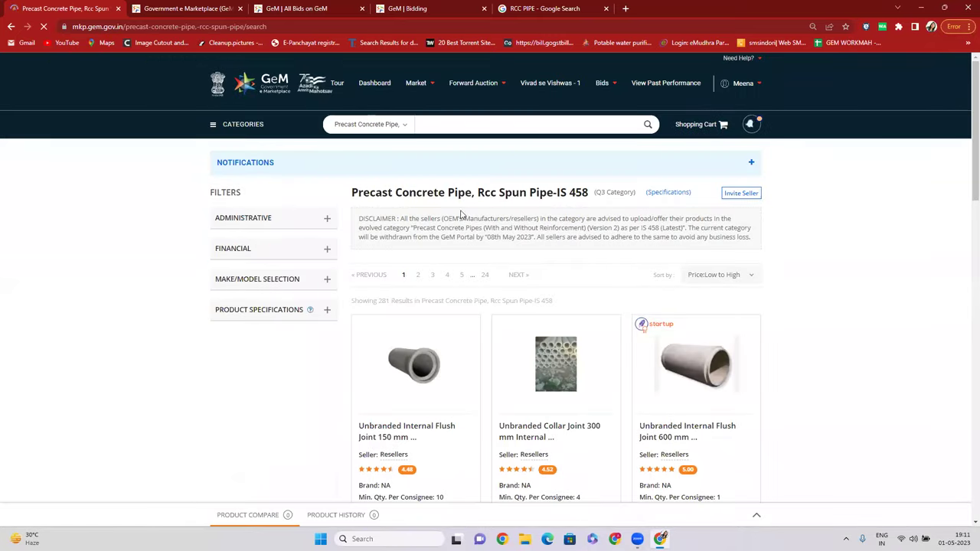
Expand the Administrative filters and zoom the page in for easier reading.
left_click(311, 221)
left_click(572, 194)
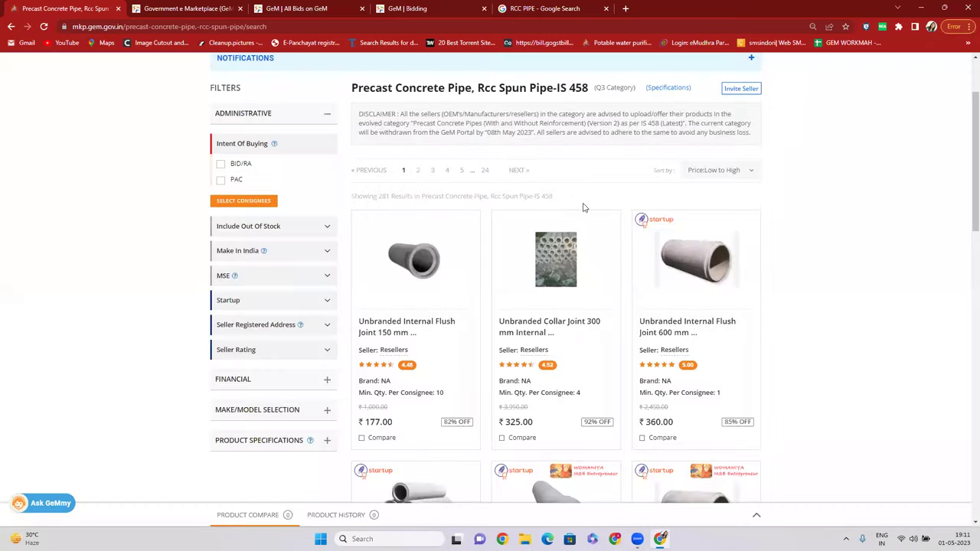
scroll(410, 130, "up", 1)
left_click_drag(369, 137, 490, 138)
scroll(689, 142, "up", 1)
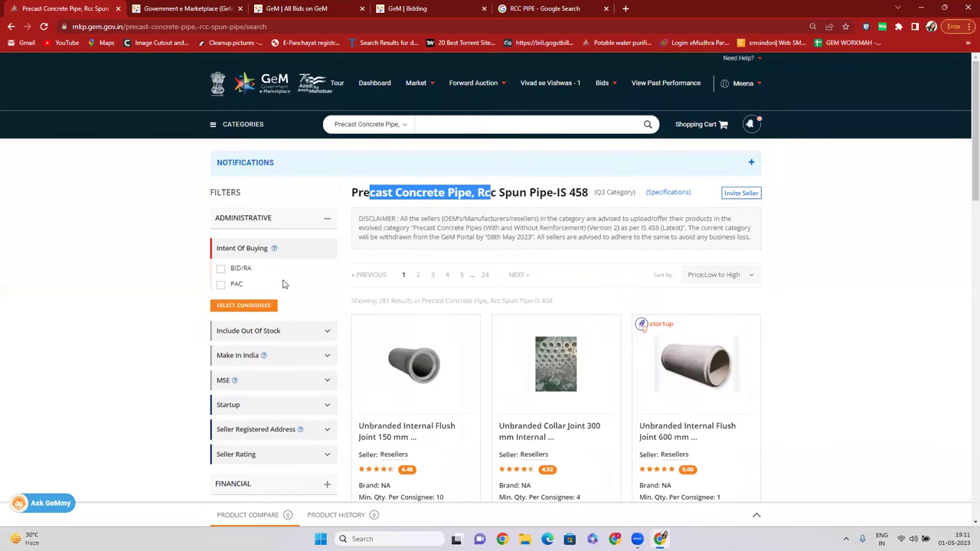
key("ctrl+plus")
key("ctrl+plus")
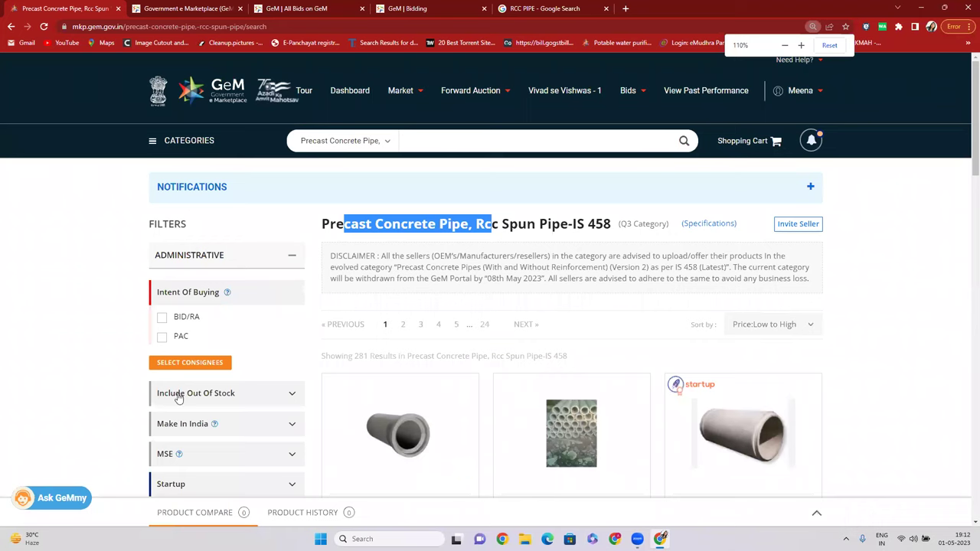
Set a Maharashtra delivery location with quantity 10 and search, showing ₹12,500.00 Current L1.
left_click(203, 368)
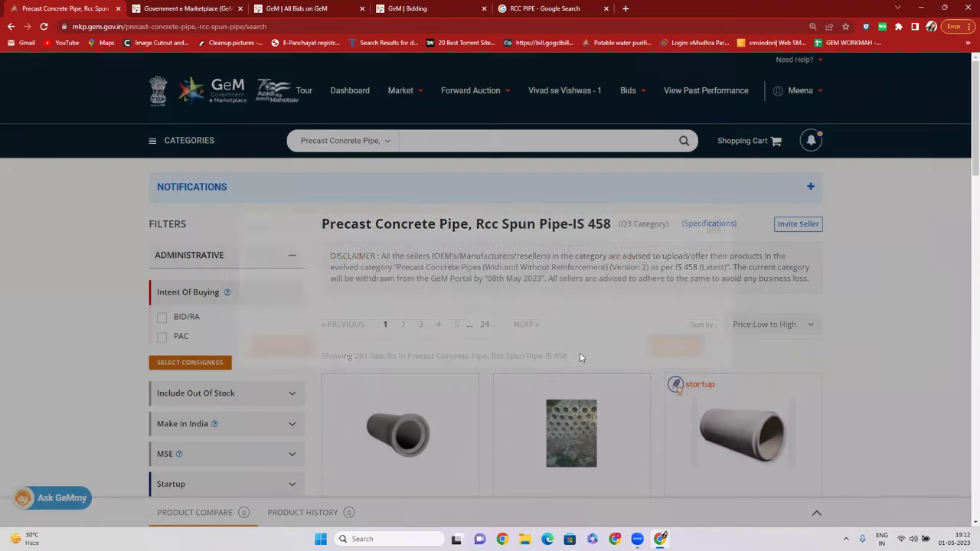
left_click(677, 309)
type("10")
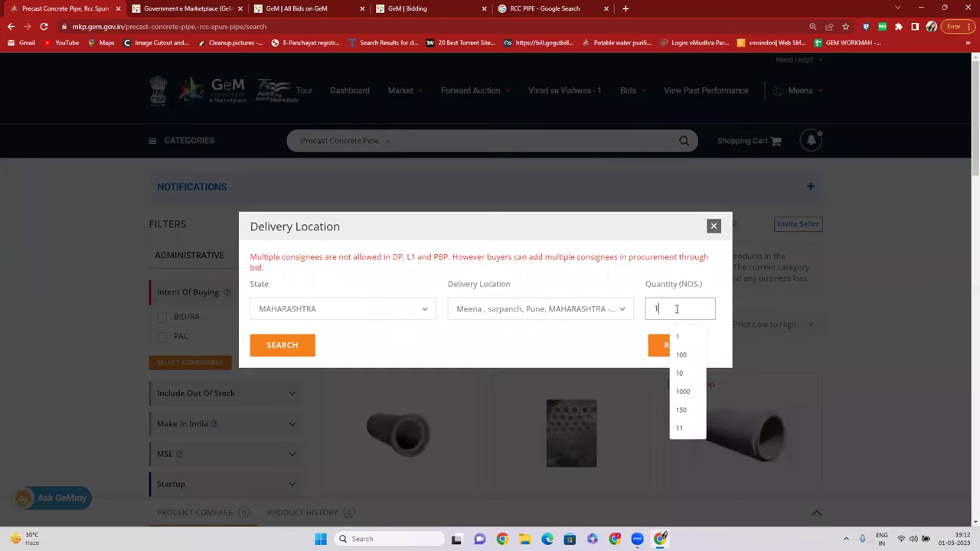
left_click(290, 353)
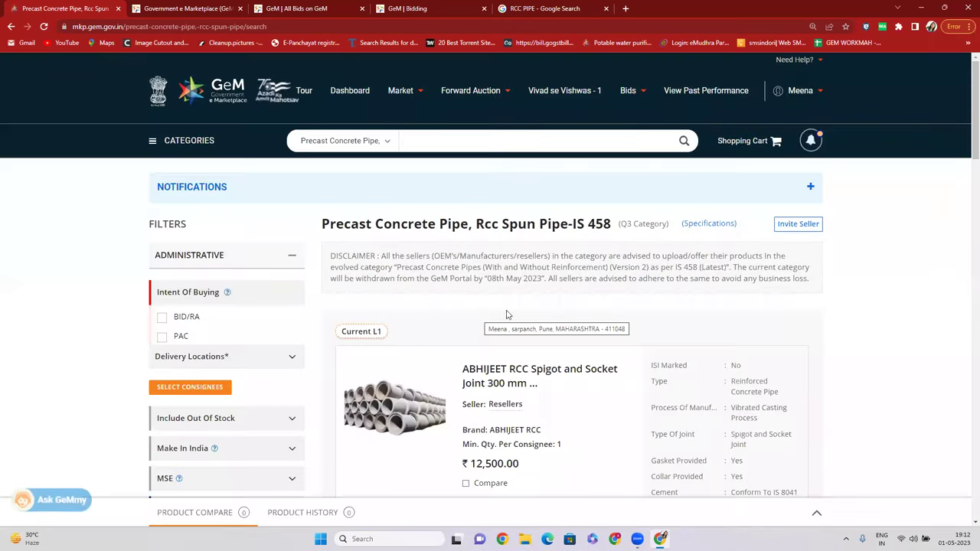
scroll(480, 321, "down", 2)
left_click_drag(469, 311, 543, 312)
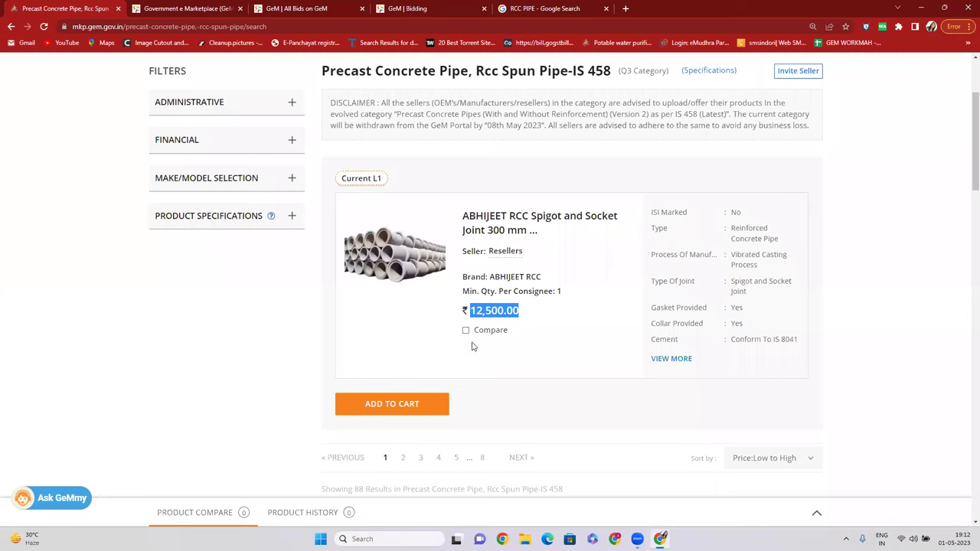
left_click(309, 220)
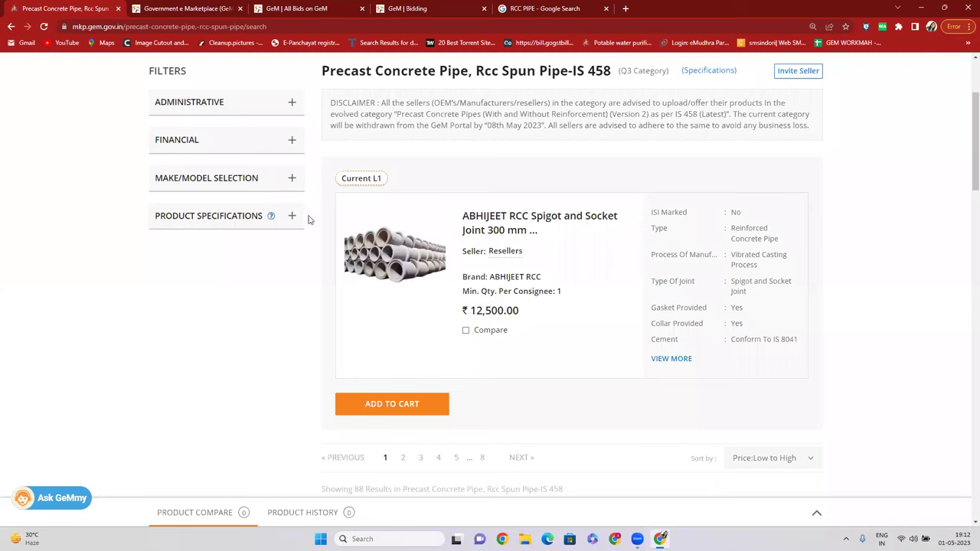
left_click(289, 216)
Filter the pipe listing to cement conforming to IS 455.
scroll(291, 247, "down", 2)
scroll(253, 268, "up", 1)
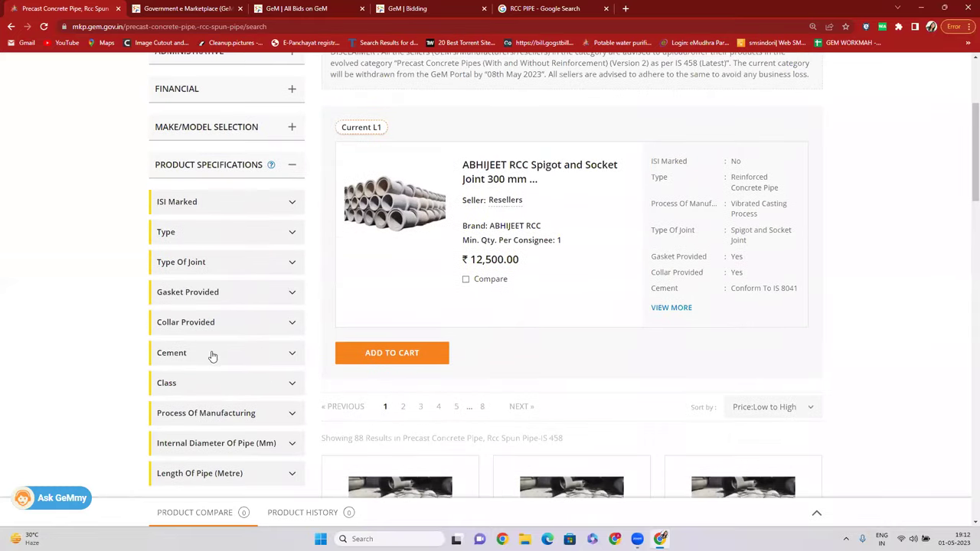
left_click(216, 352)
scroll(218, 349, "down", 1)
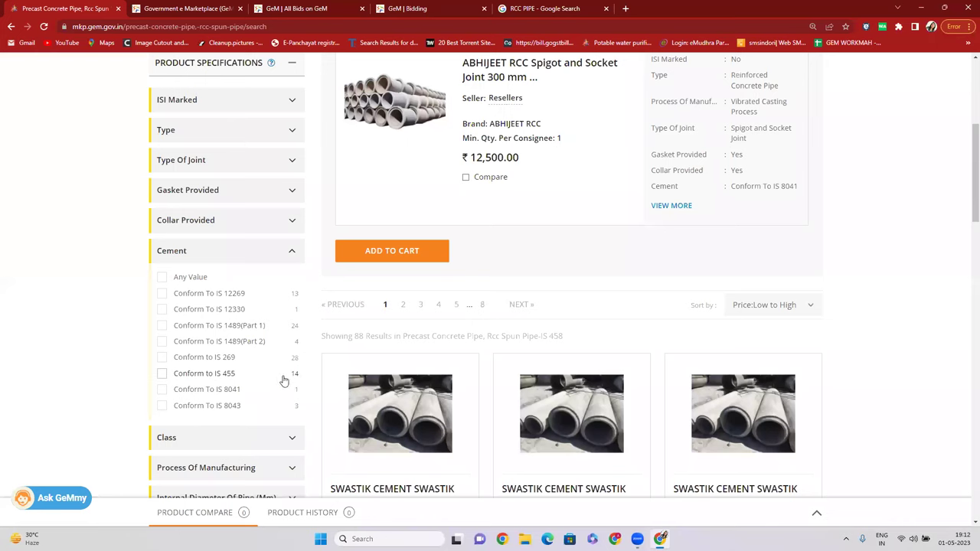
left_click(162, 374)
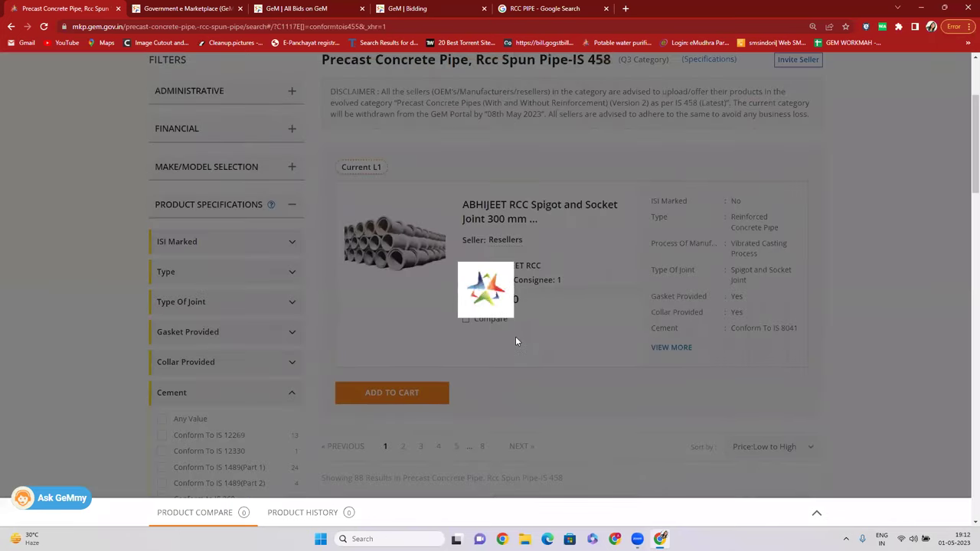
Add the ₹16,100.00 SWASTIK CEMENT Current L1 pipe to the compare tray.
scroll(536, 276, "down", 2)
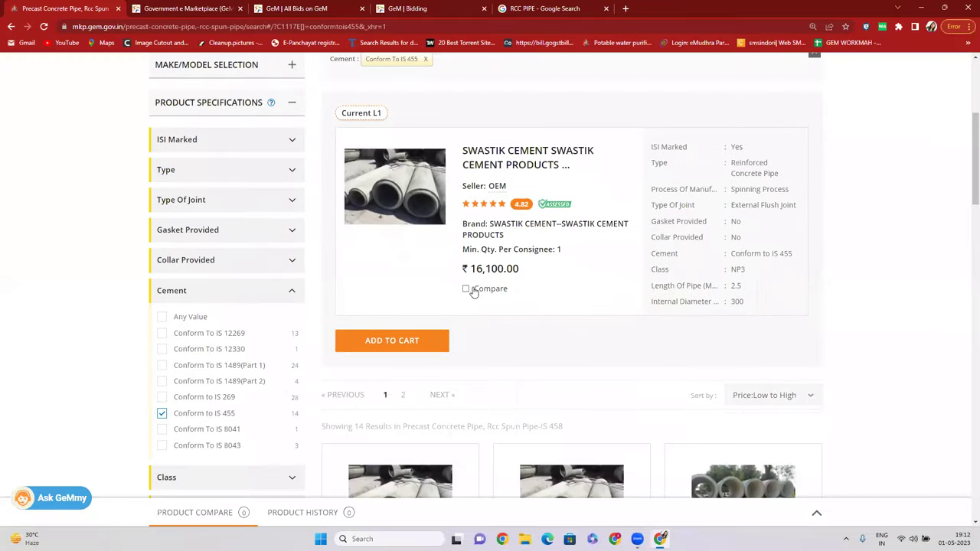
scroll(474, 293, "down", 2)
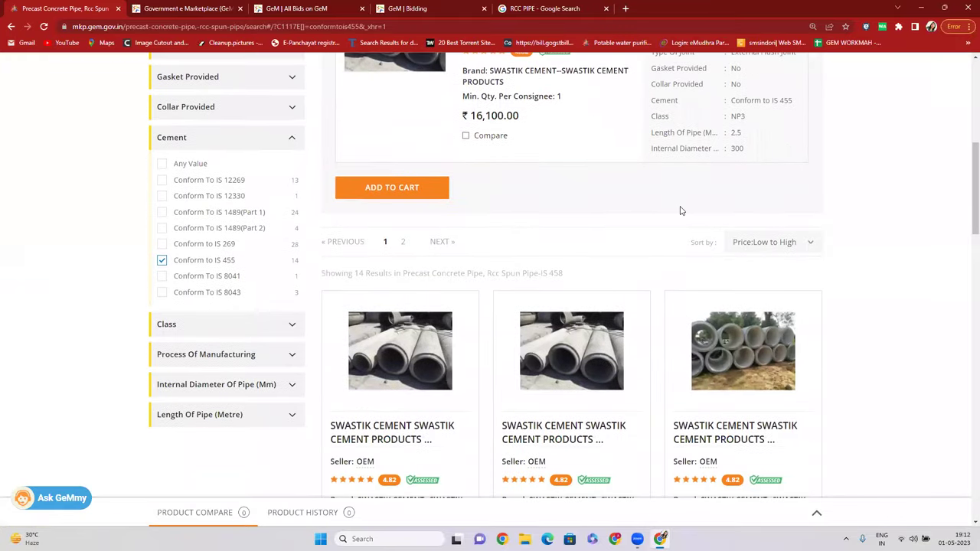
scroll(674, 207, "up", 2)
scroll(421, 145, "up", 1)
left_click_drag(340, 164, 392, 165)
scroll(536, 245, "down", 2)
left_click(465, 238)
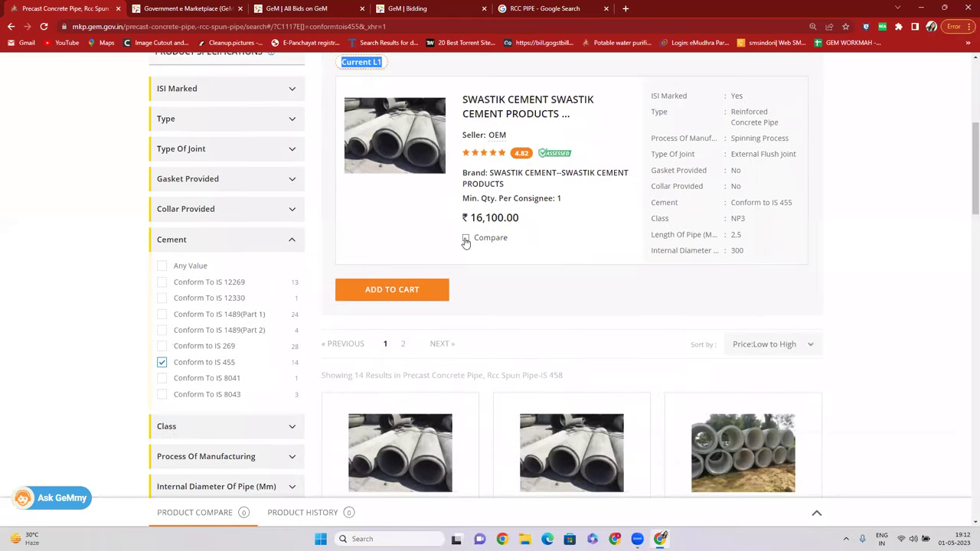
scroll(471, 138, "up", 2)
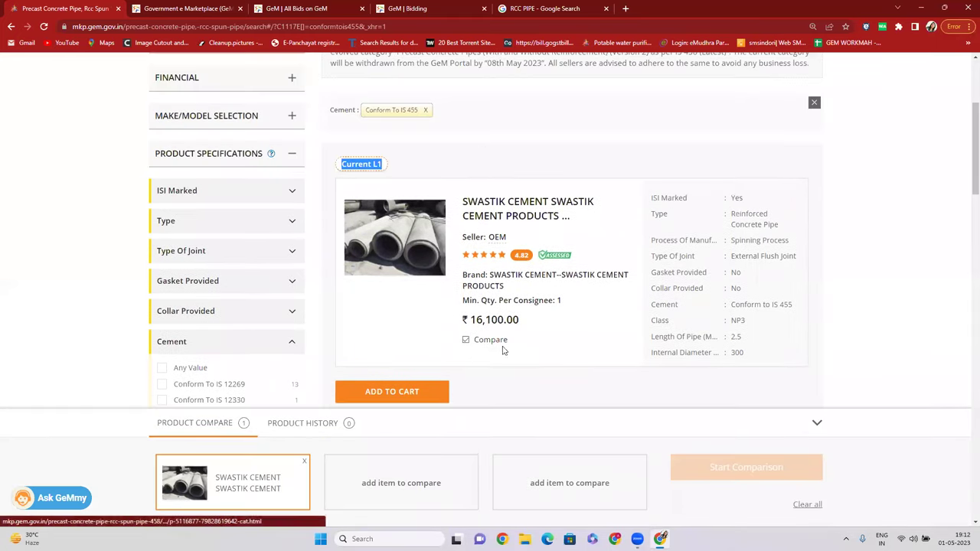
left_click_drag(469, 320, 520, 321)
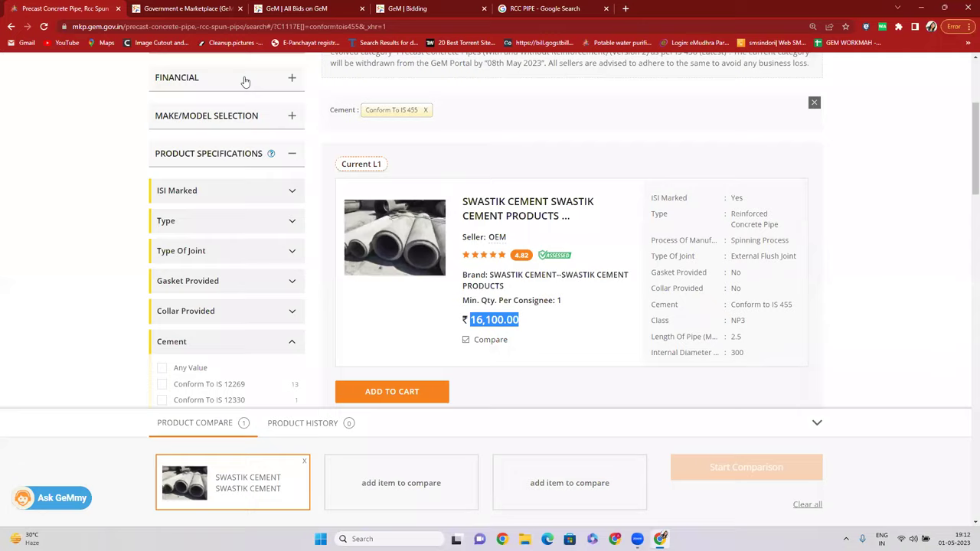
Empty the product compare tray and expand the Administrative filters.
scroll(245, 82, "up", 2)
left_click(801, 504)
left_click(252, 194)
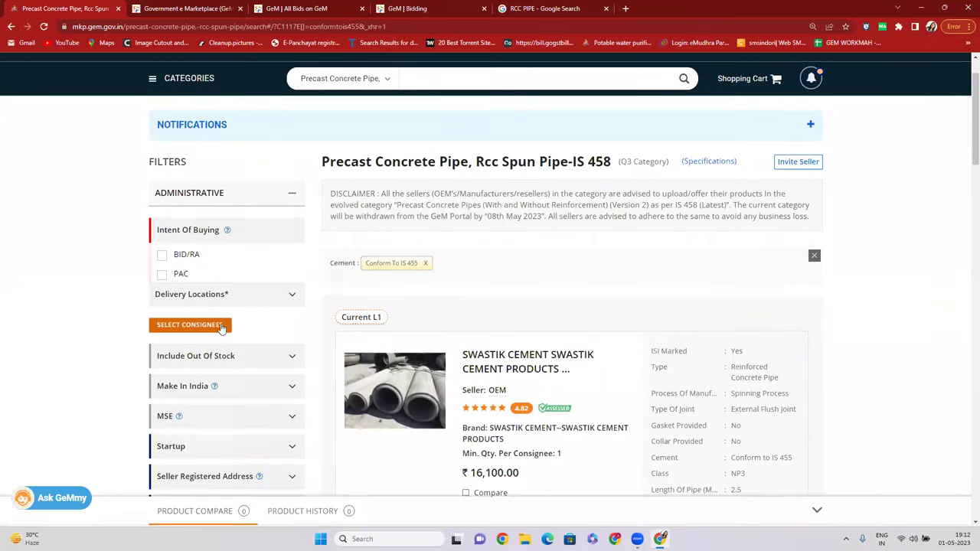
Change the Maharashtra delivery quantity to 100 and rerun the search.
left_click(214, 325)
left_click(677, 312)
type("00")
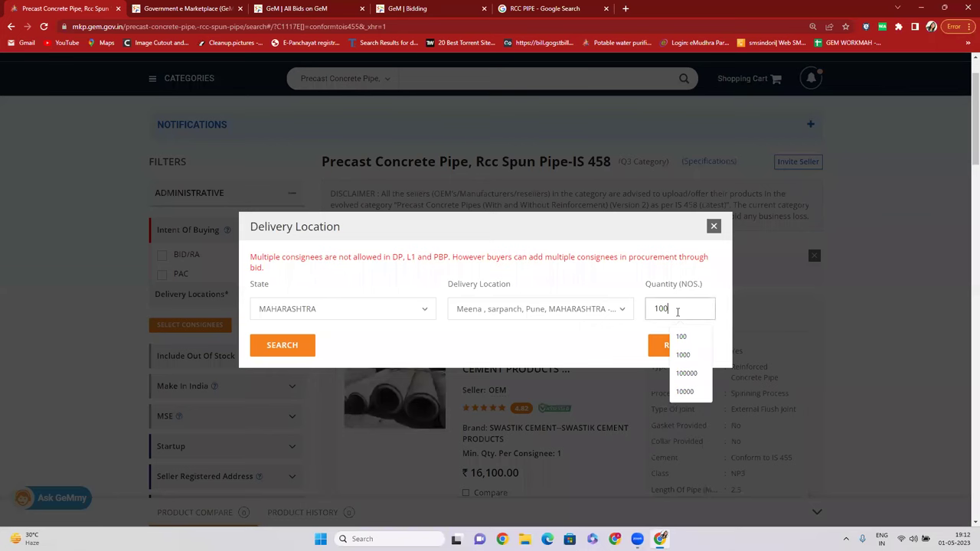
left_click(282, 347)
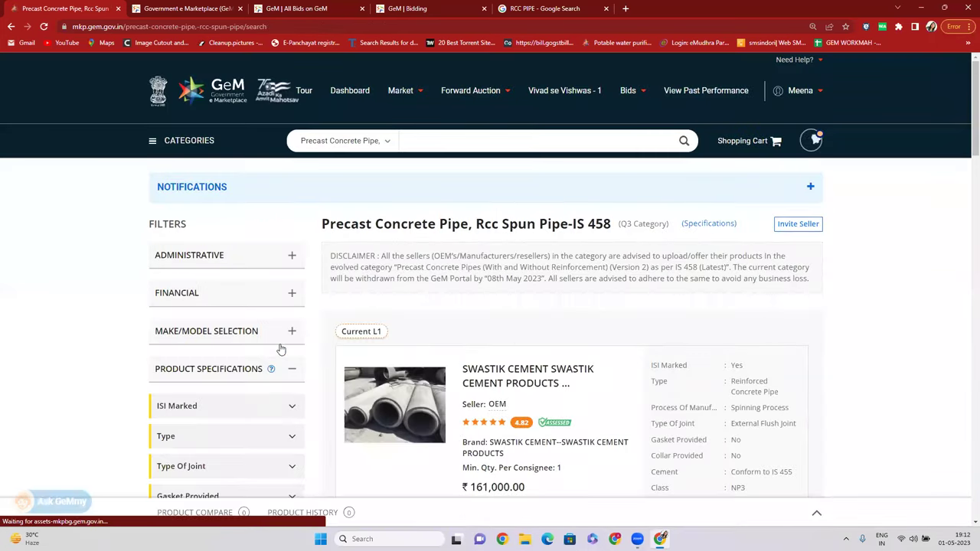
Add the ₹161,000.00 SWASTIK CEMENT Current L1 pipe to the compare tray.
scroll(413, 340, "down", 3)
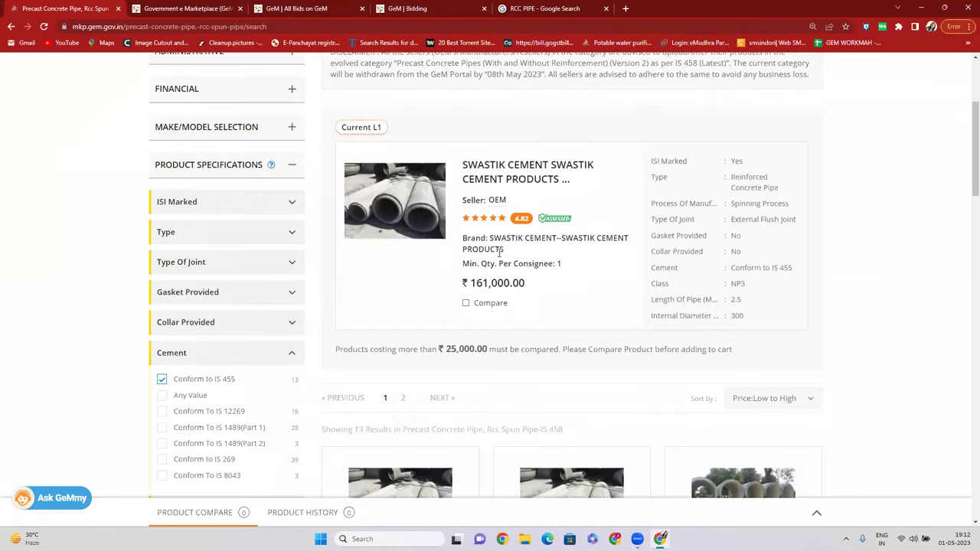
scroll(303, 349, "down", 1)
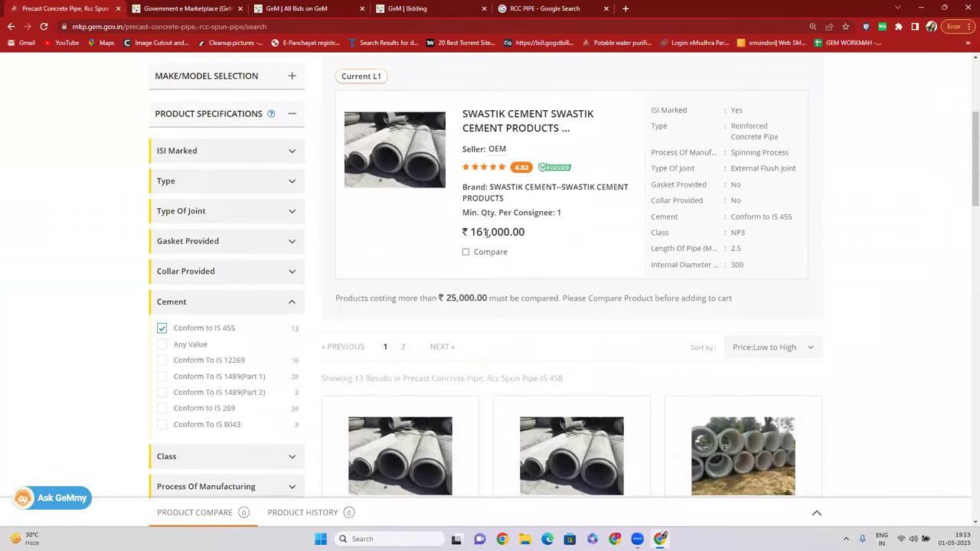
left_click_drag(475, 236, 530, 239)
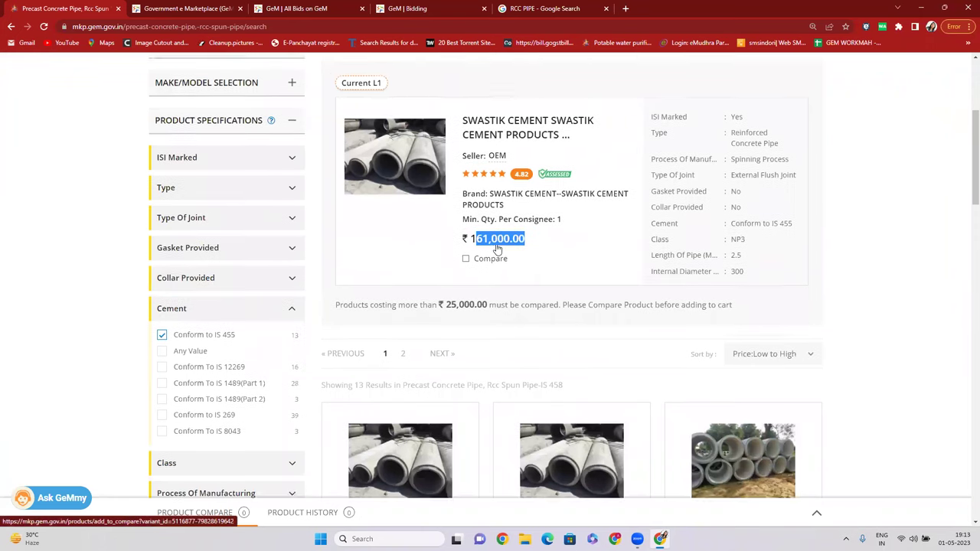
scroll(498, 255, "up", 1)
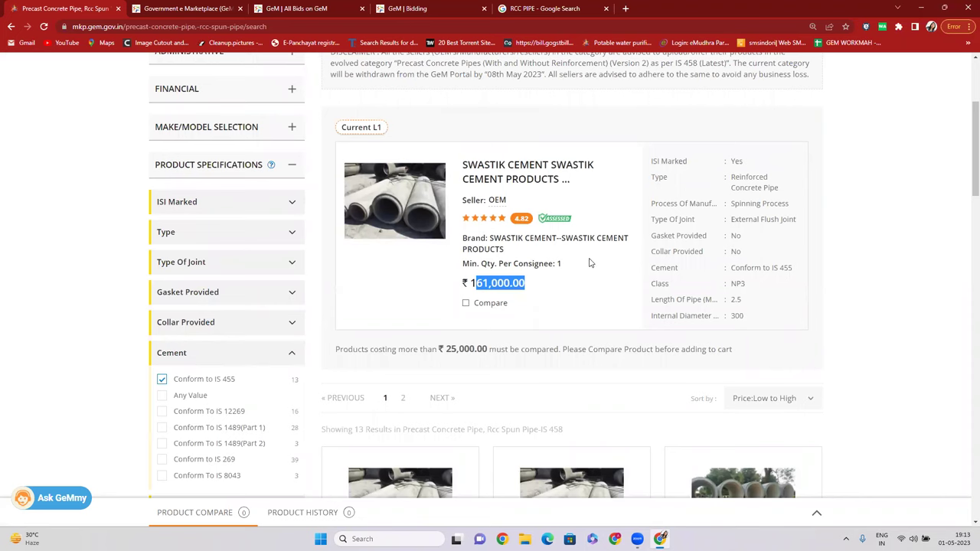
scroll(589, 263, "down", 3)
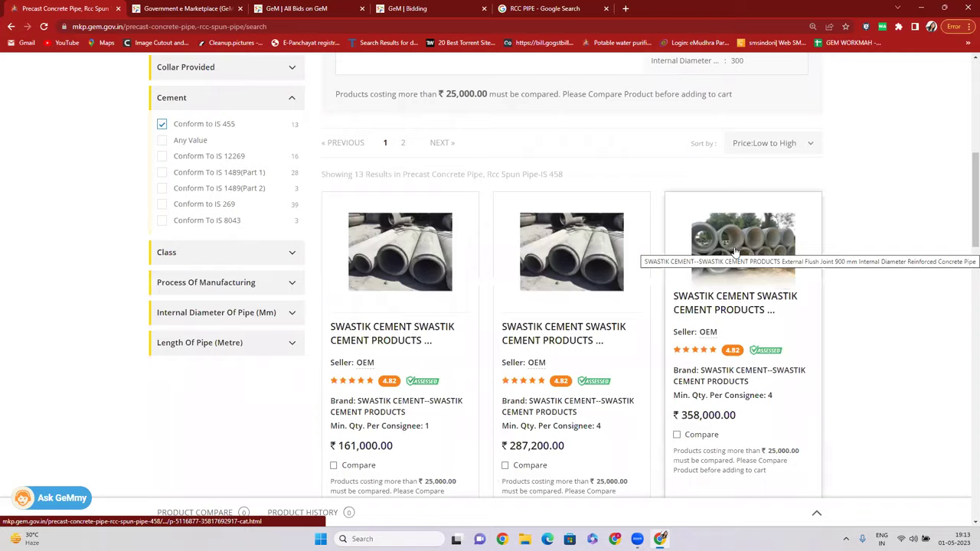
scroll(735, 252, "up", 3)
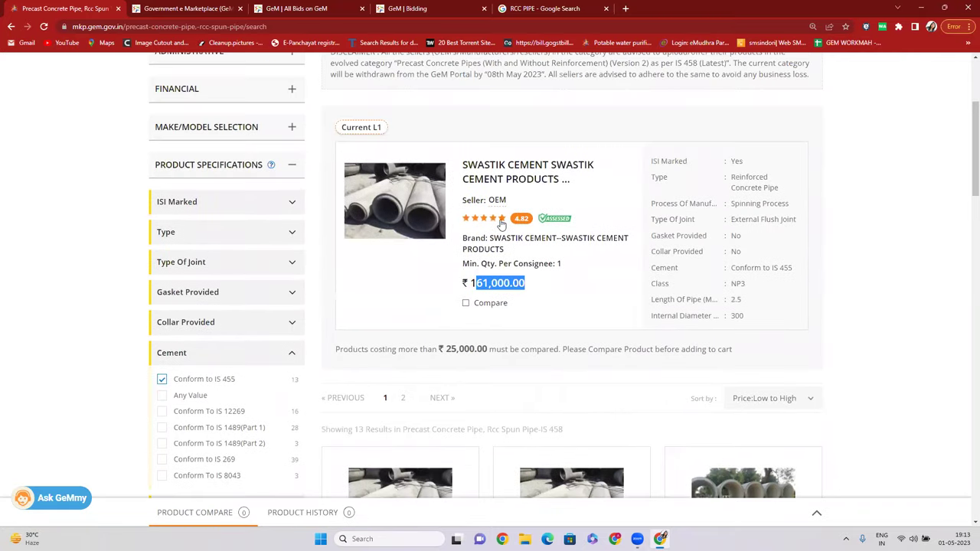
left_click(467, 303)
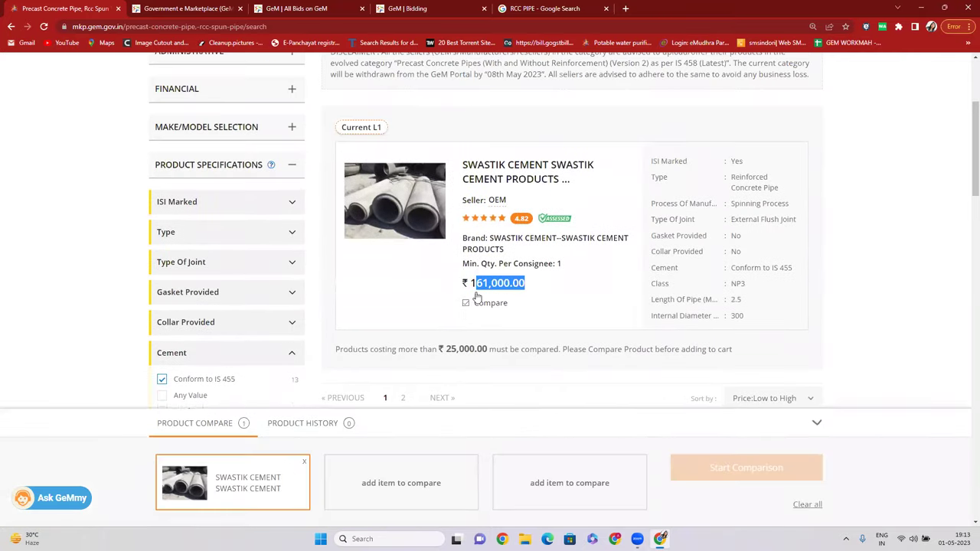
scroll(478, 291, "down", 3)
scroll(483, 285, "up", 3)
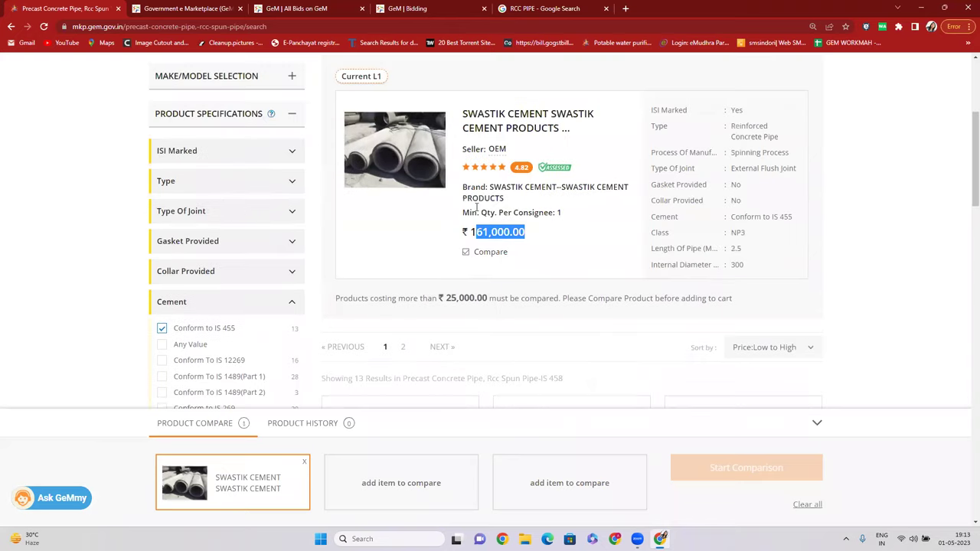
left_click_drag(490, 188, 560, 188)
scroll(559, 199, "down", 5)
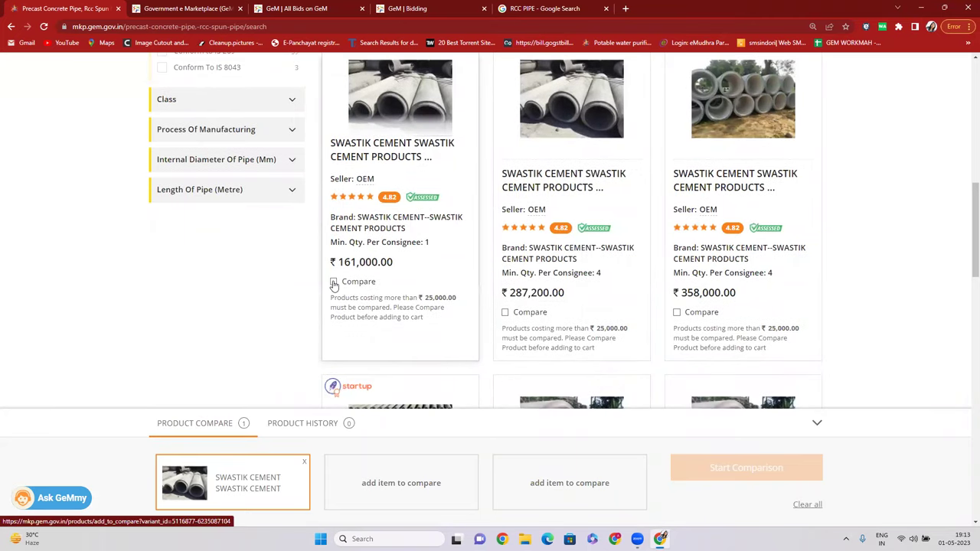
Dismiss the same-seller warning and add the Unbranded Internal Flush Joint 300 mm pipe to comparison.
left_click(334, 283)
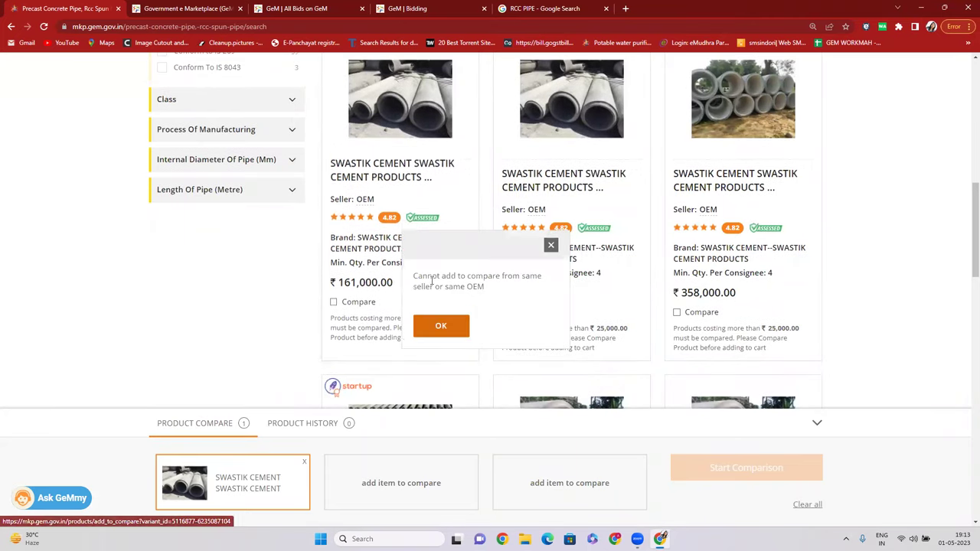
left_click_drag(418, 280, 503, 301)
left_click(441, 325)
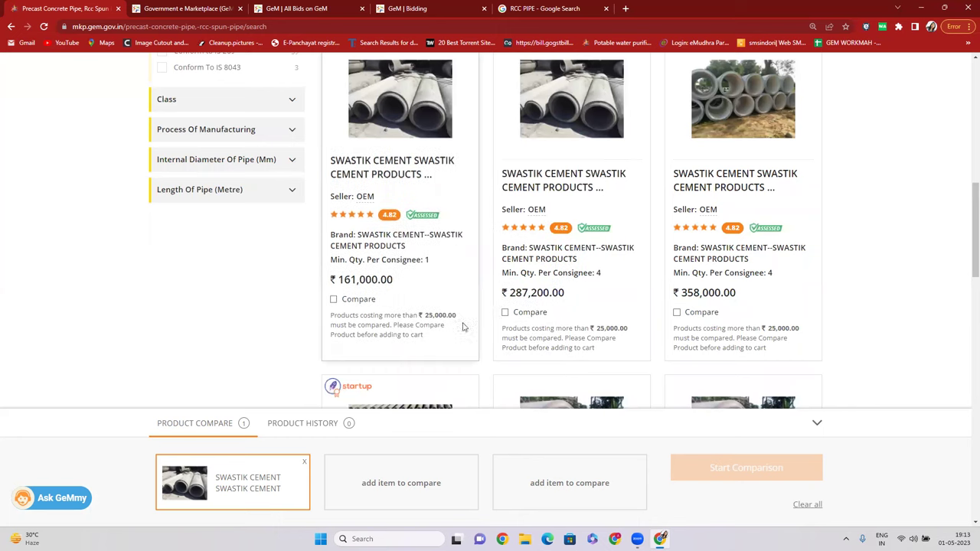
left_click_drag(534, 221, 633, 221)
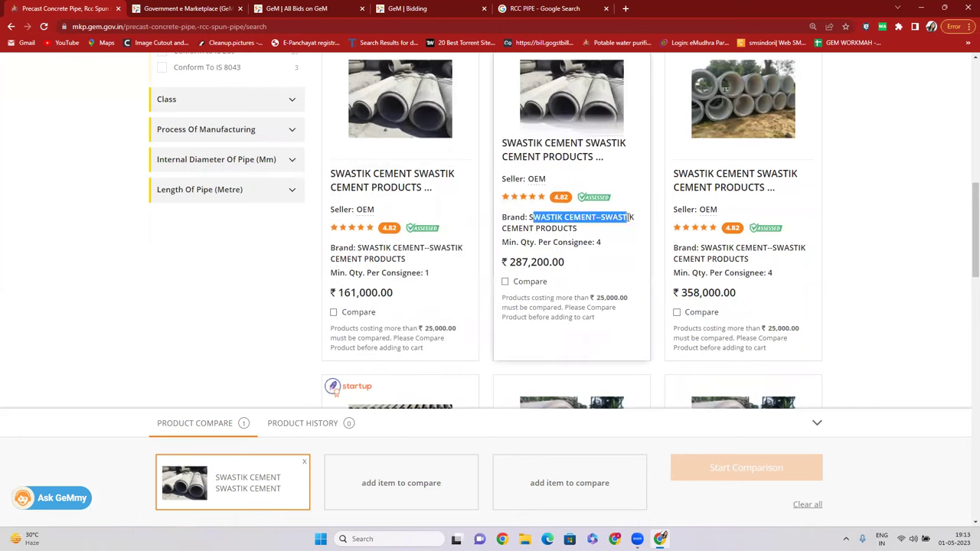
left_click_drag(701, 219, 796, 219)
scroll(392, 285, "down", 4)
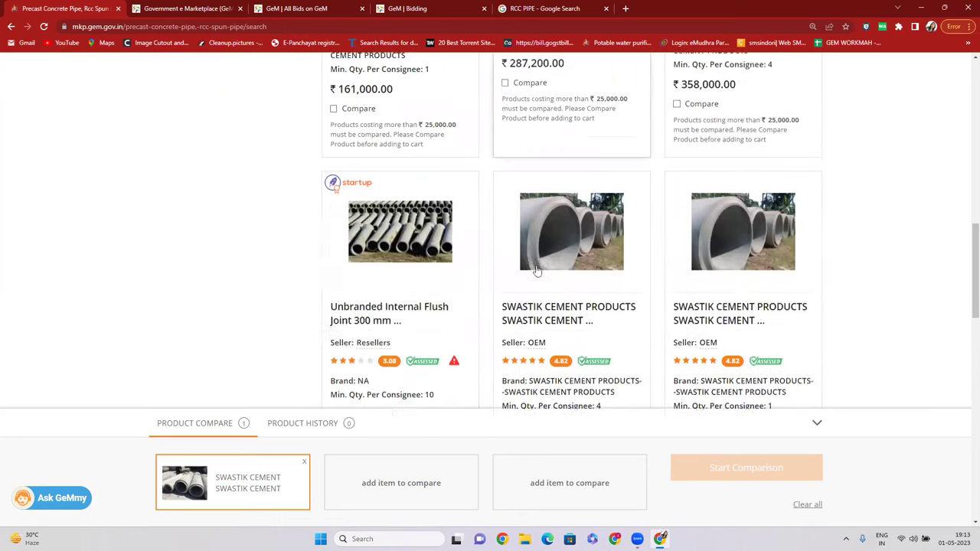
left_click_drag(357, 248, 375, 252)
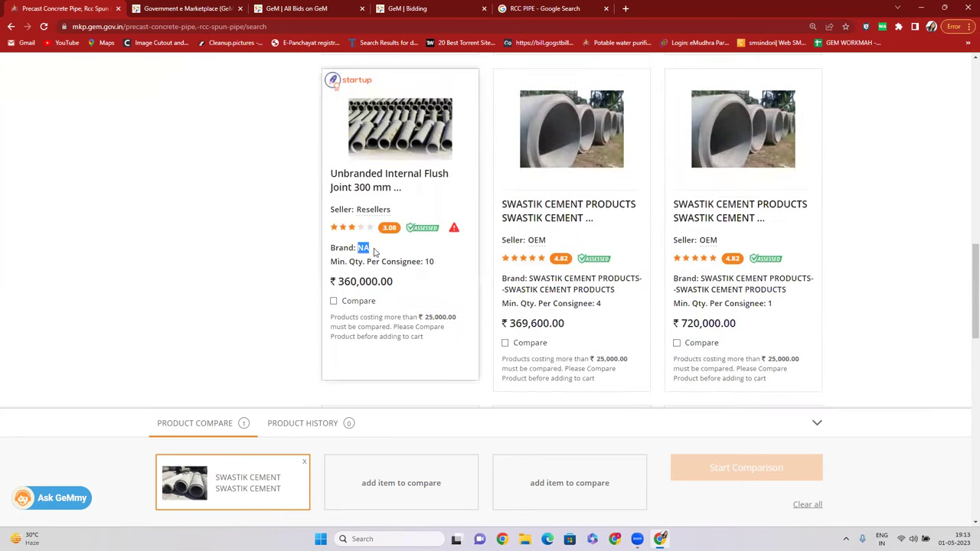
left_click(334, 302)
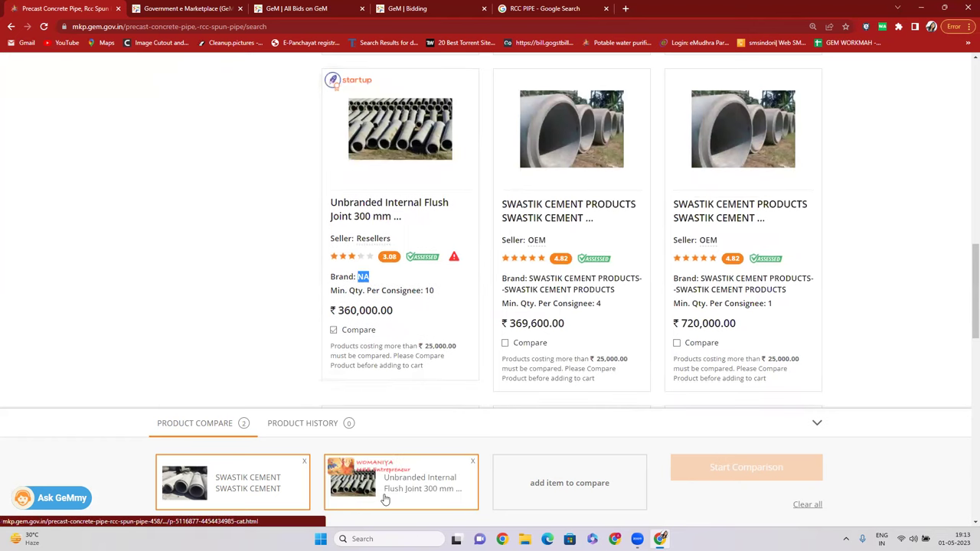
Add the ₹799,800.00 Bhawani Cement pipe to the compare tray.
scroll(668, 329, "down", 4)
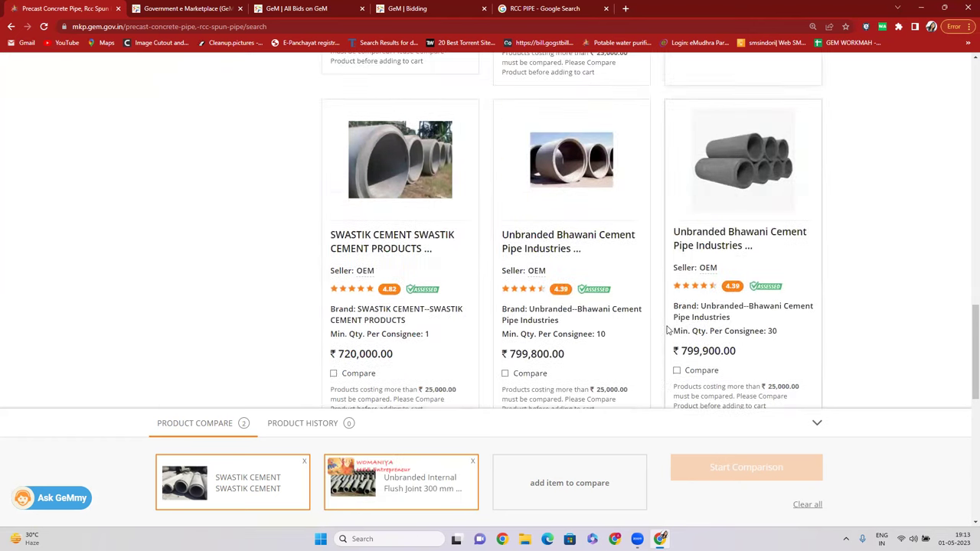
left_click_drag(546, 278, 585, 279)
left_click_drag(582, 279, 622, 279)
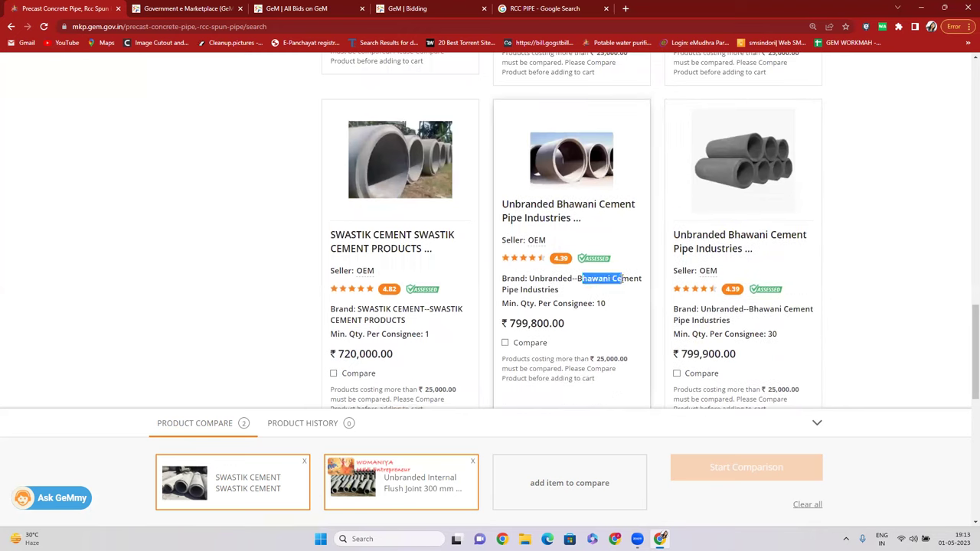
left_click(505, 344)
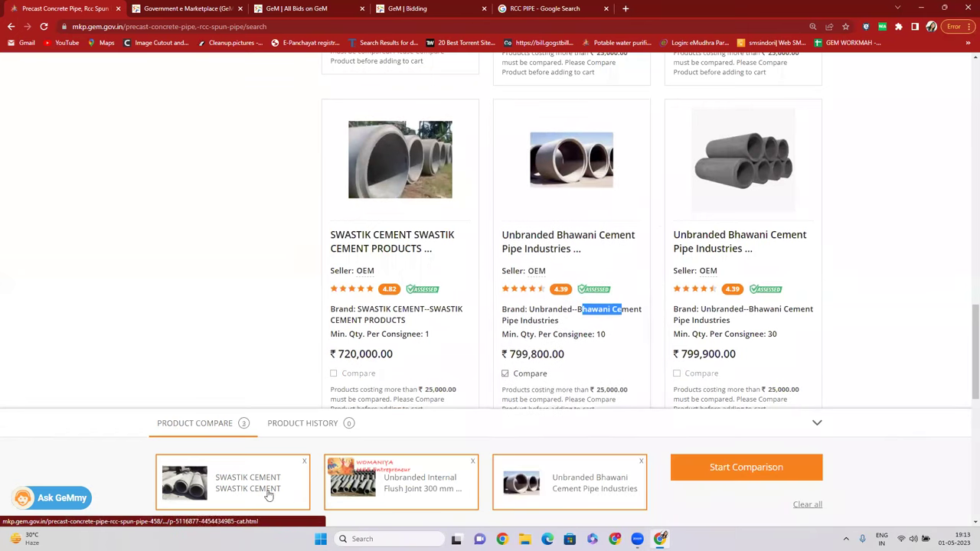
scroll(622, 303, "up", 2)
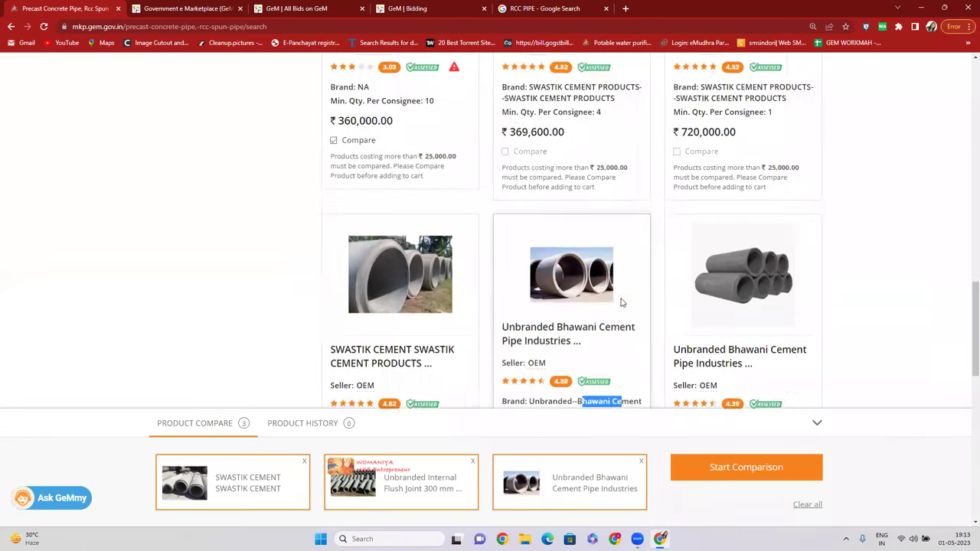
scroll(622, 303, "up", 10)
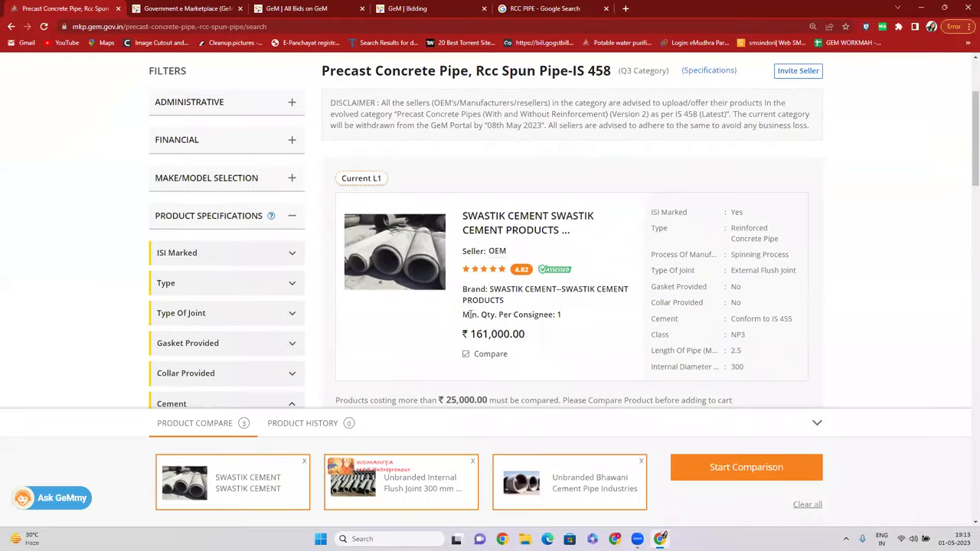
left_click_drag(471, 333, 531, 332)
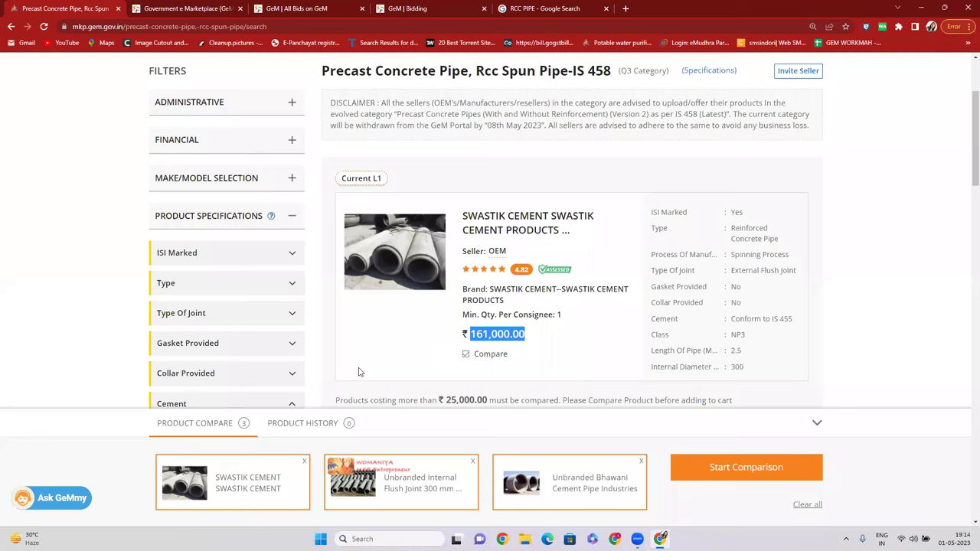
Compare the three pipes and add 100 SWASTIK L1 pipes to the cart for direct purchase.
left_click(738, 472)
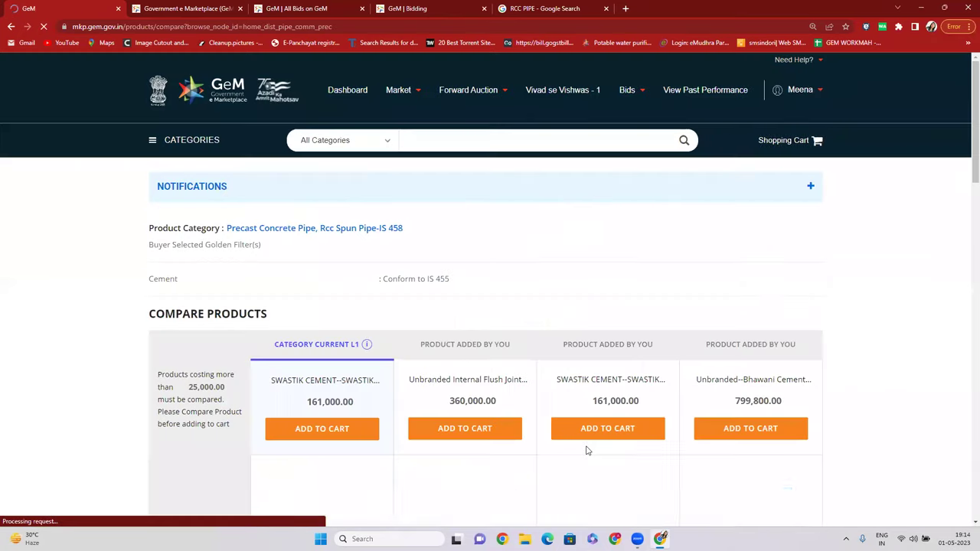
left_click(338, 429)
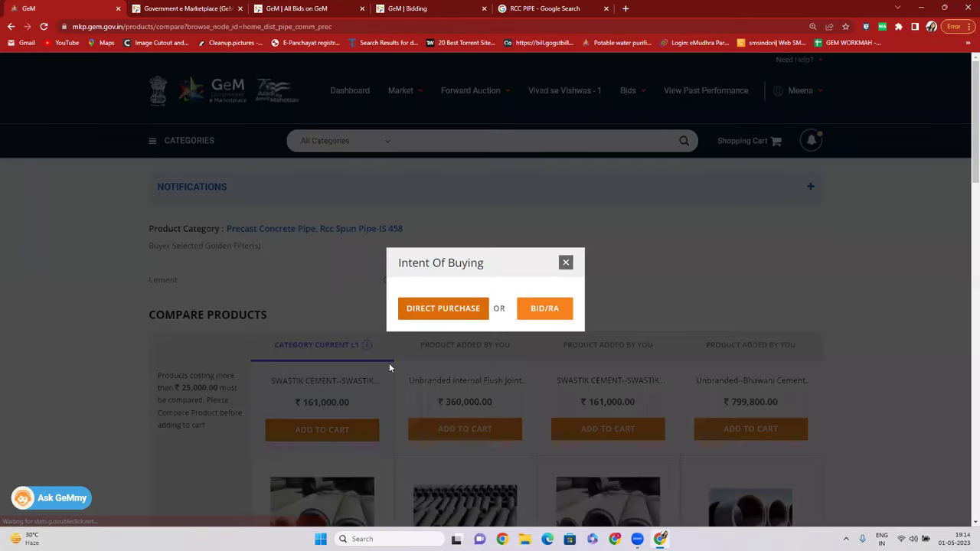
left_click(438, 308)
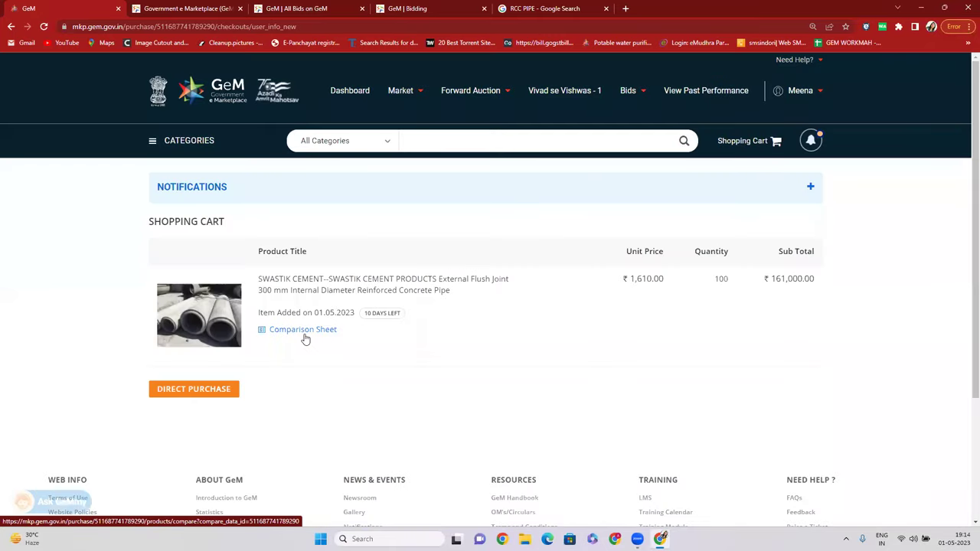
Review prices in the cart item's comparison sheet, then close the RCC pipe comparison page.
left_click(306, 330)
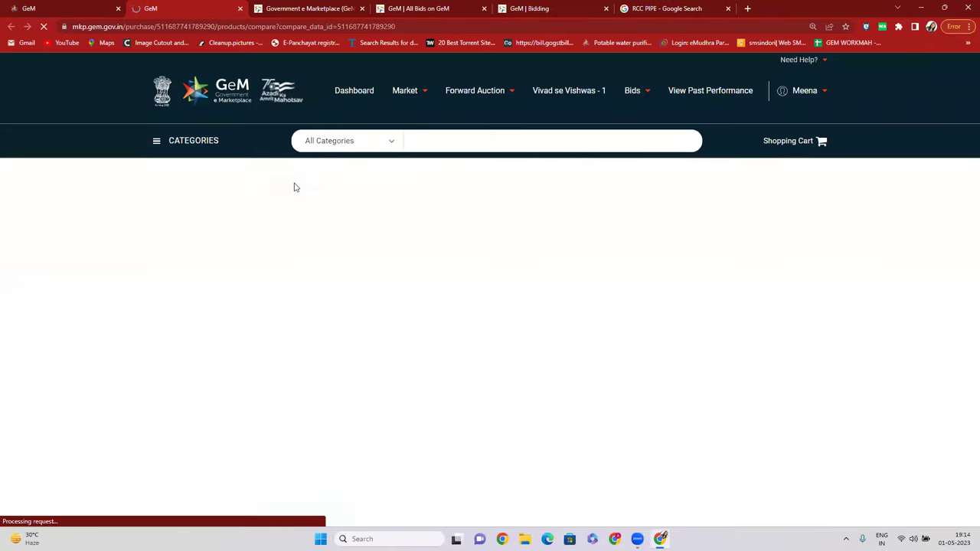
scroll(441, 279, "down", 3)
left_click_drag(322, 331, 386, 328)
left_click_drag(468, 328, 733, 327)
left_click(736, 326)
scroll(727, 323, "down", 6)
scroll(716, 323, "down", 2)
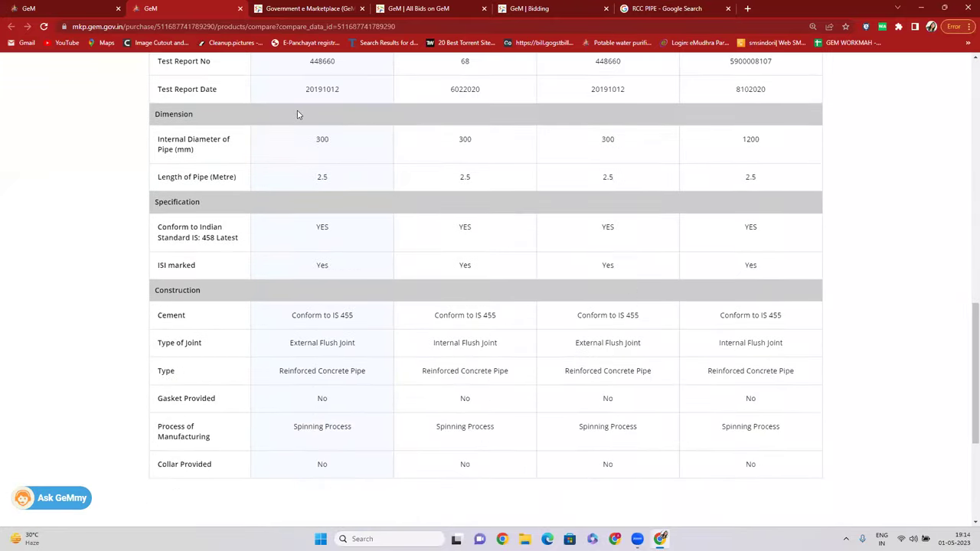
left_click(240, 8)
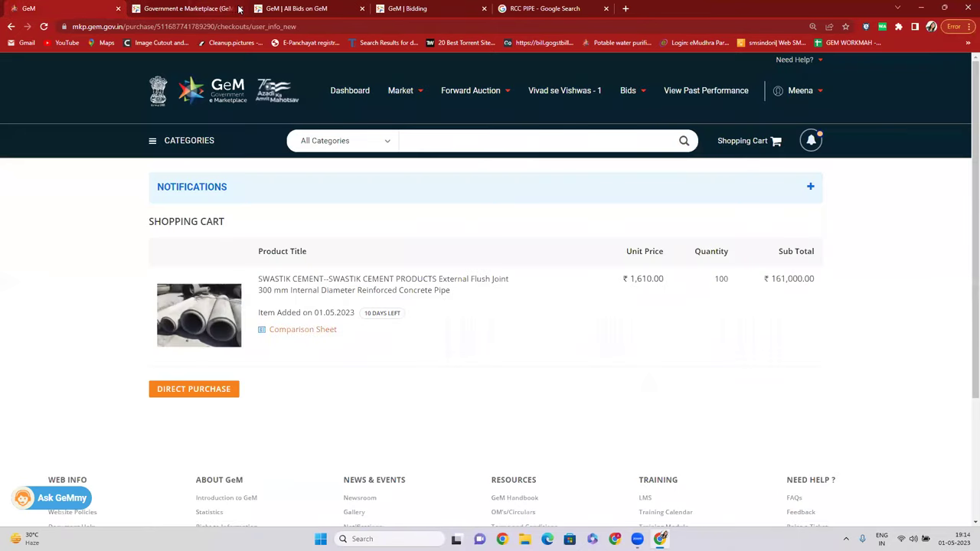
Close the extra marketplace tab and return to the buyer dashboard.
left_click(240, 8)
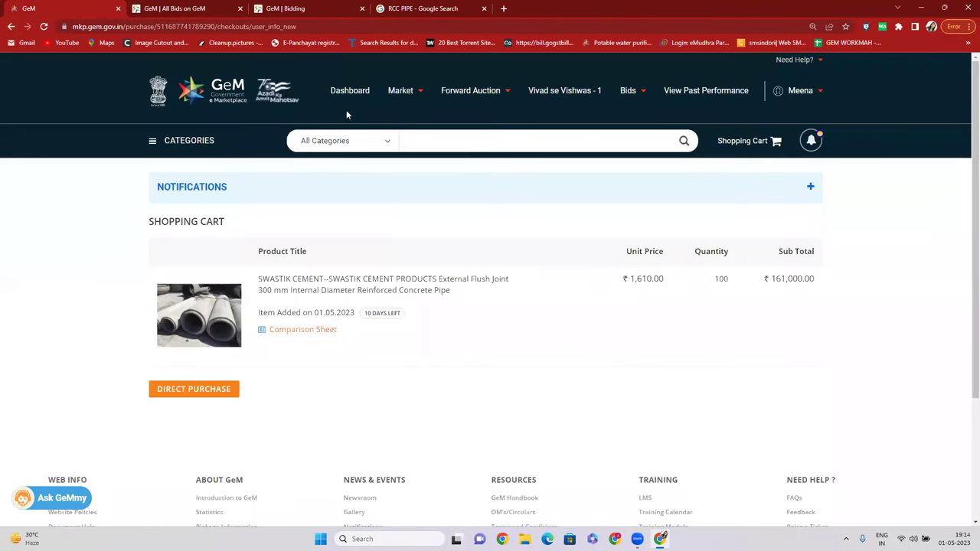
left_click(365, 91)
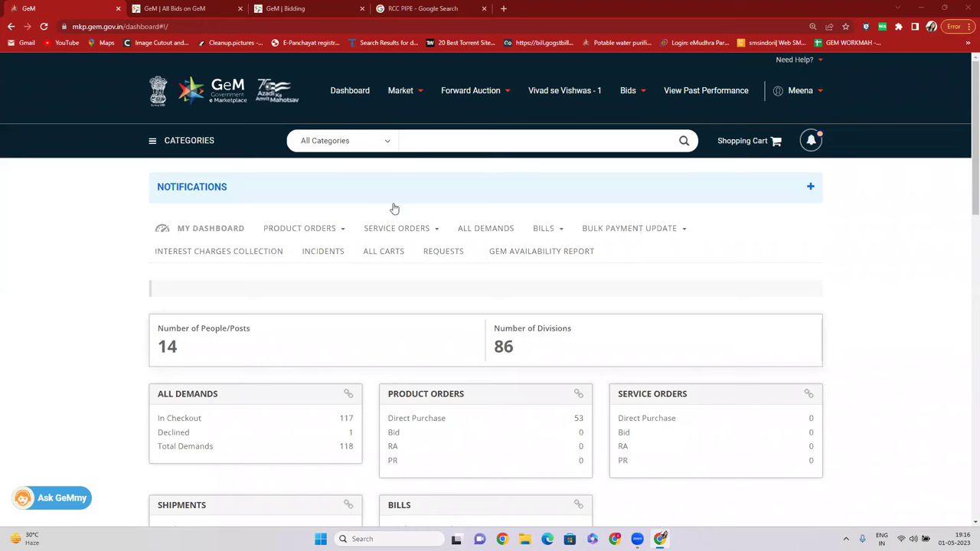
Search COMPUTER and open the Computer Table category.
mouse_move(389, 70)
left_click(408, 136)
type("COMPUTER")
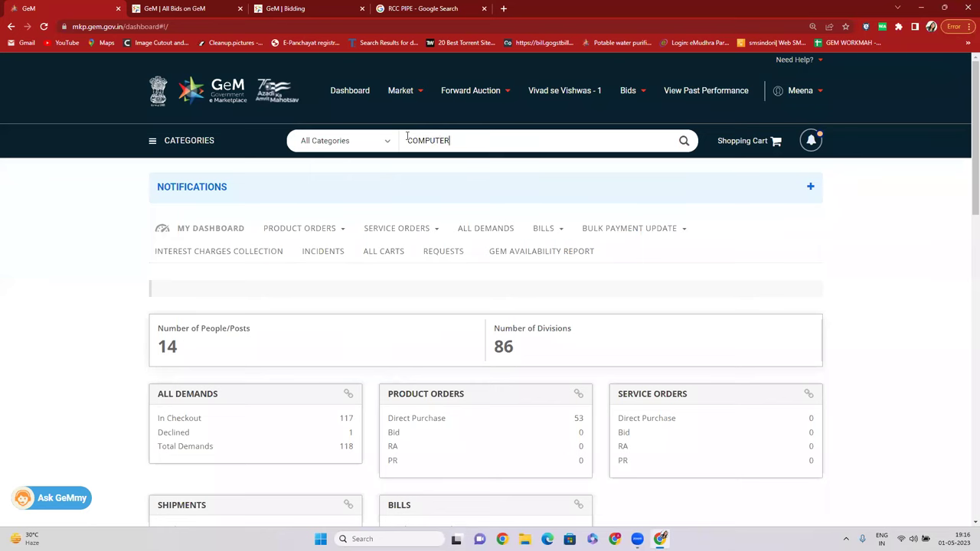
left_click(458, 165)
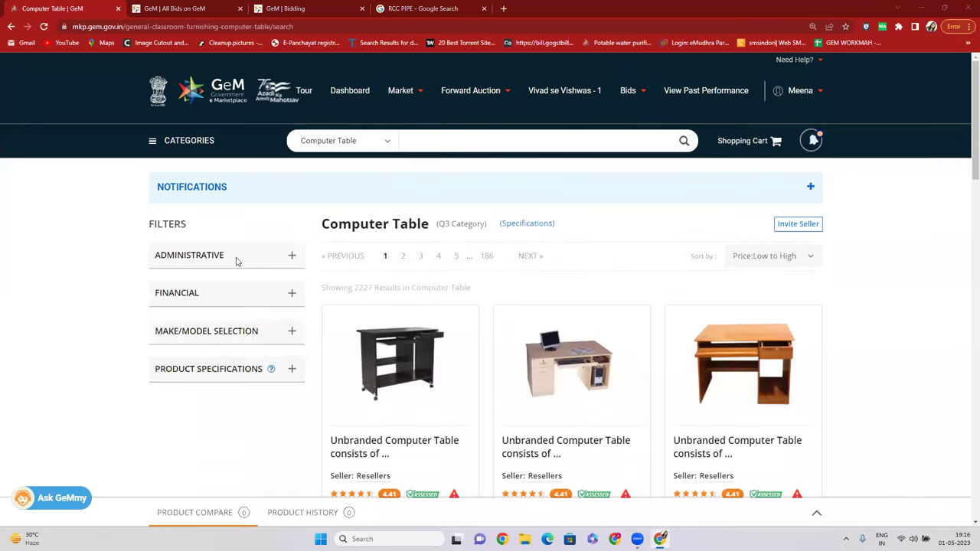
Set an Uttar Pradesh delivery location with quantity 100 and apply it.
left_click(234, 256)
scroll(218, 260, "down", 1)
left_click(201, 263)
left_click(693, 301)
type("100")
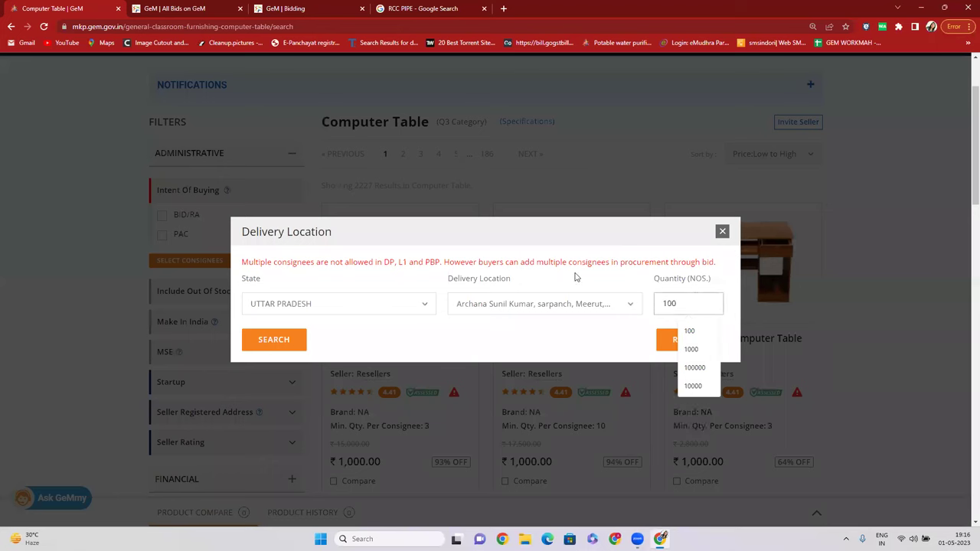
left_click(289, 343)
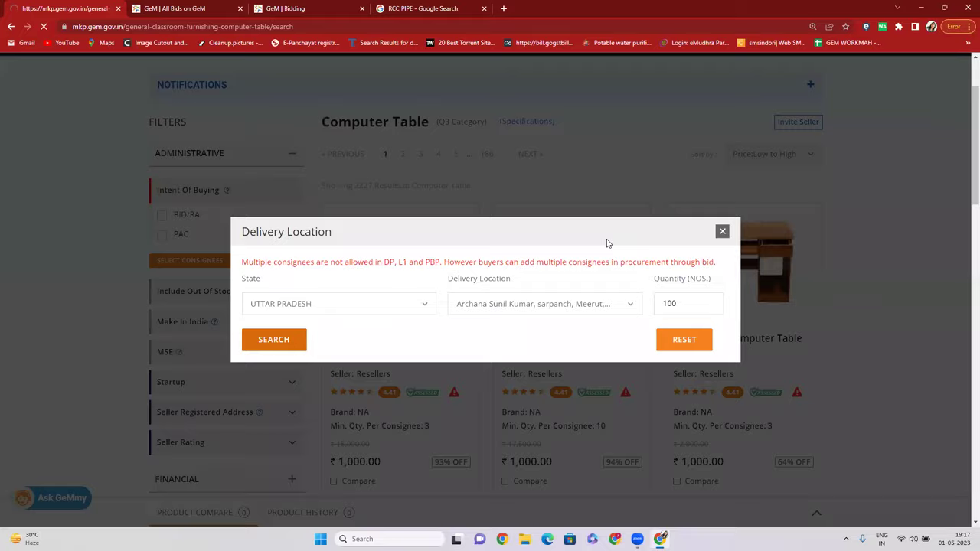
scroll(454, 266, "down", 2)
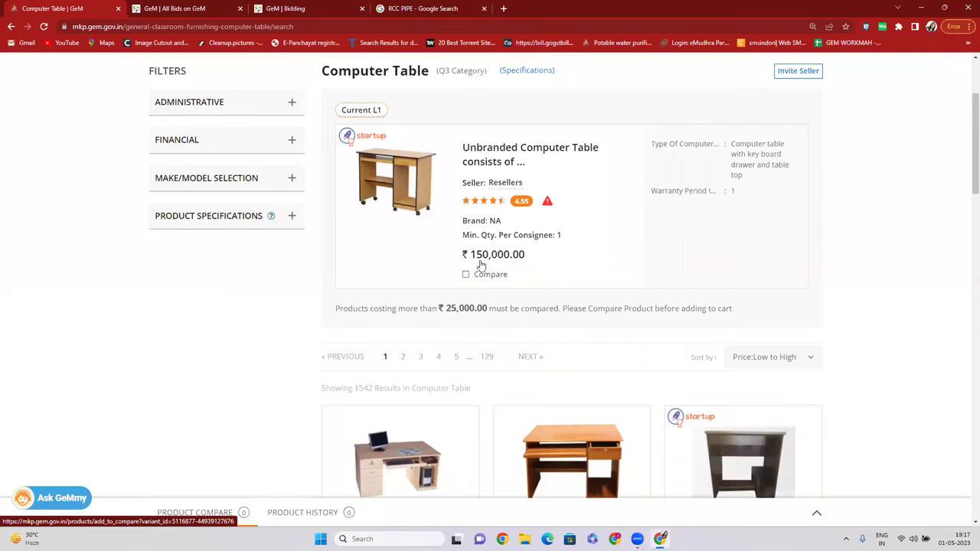
Add the ₹150,000 unbranded table to comparison, dismissing a same-seller warning.
scroll(486, 230, "down", 1)
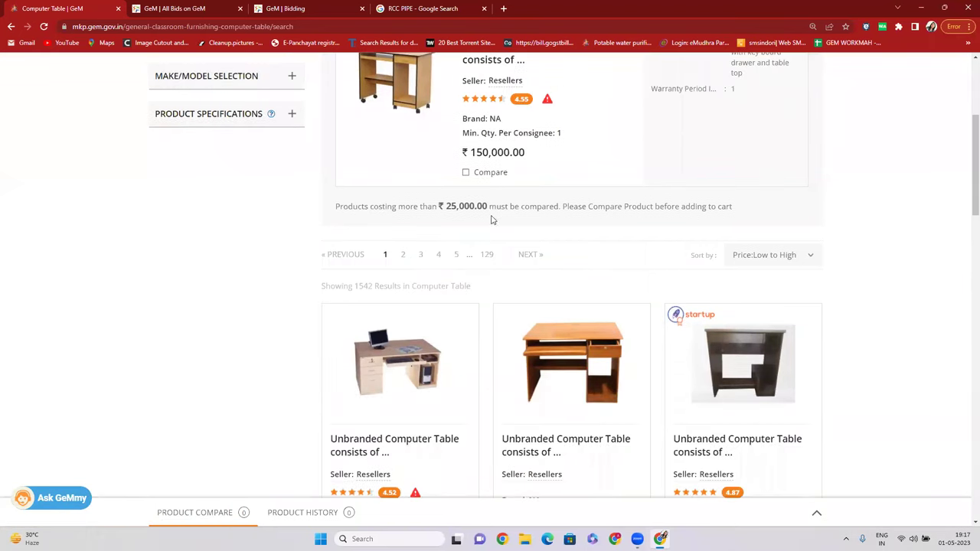
left_click(462, 194)
scroll(455, 238, "down", 2)
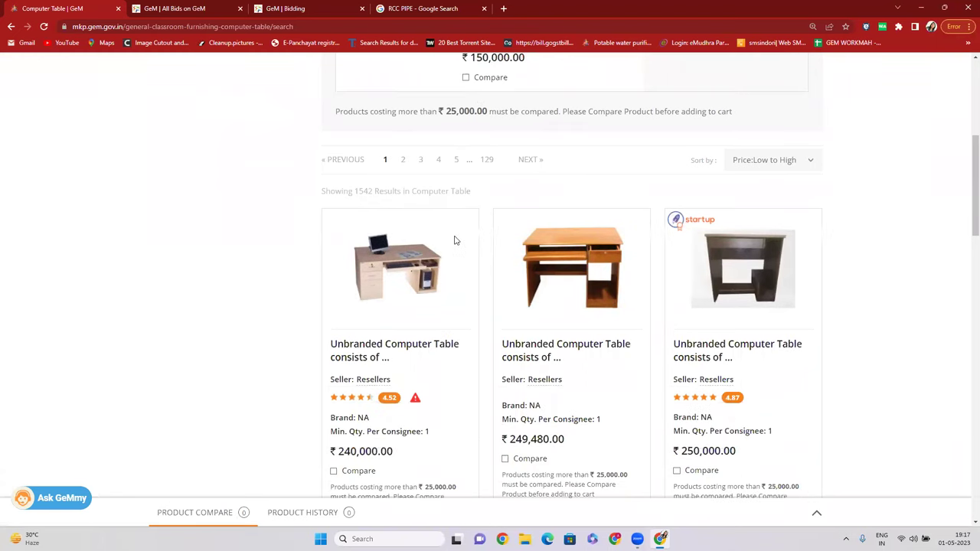
scroll(376, 299, "down", 1)
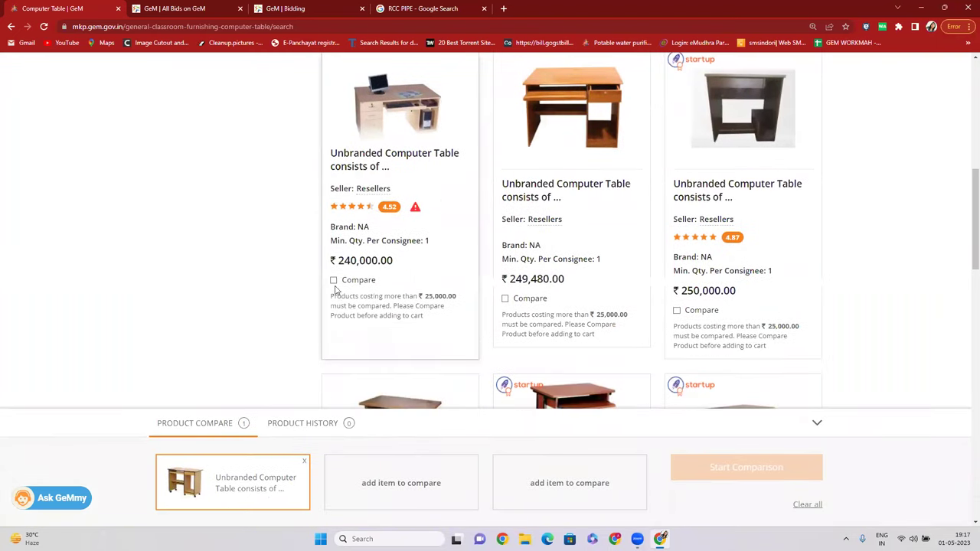
left_click(334, 283)
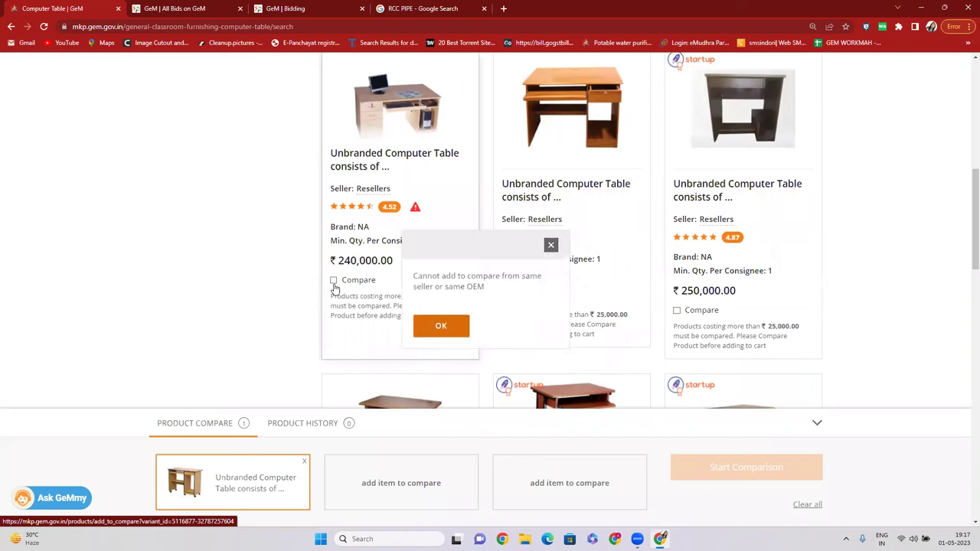
left_click(441, 326)
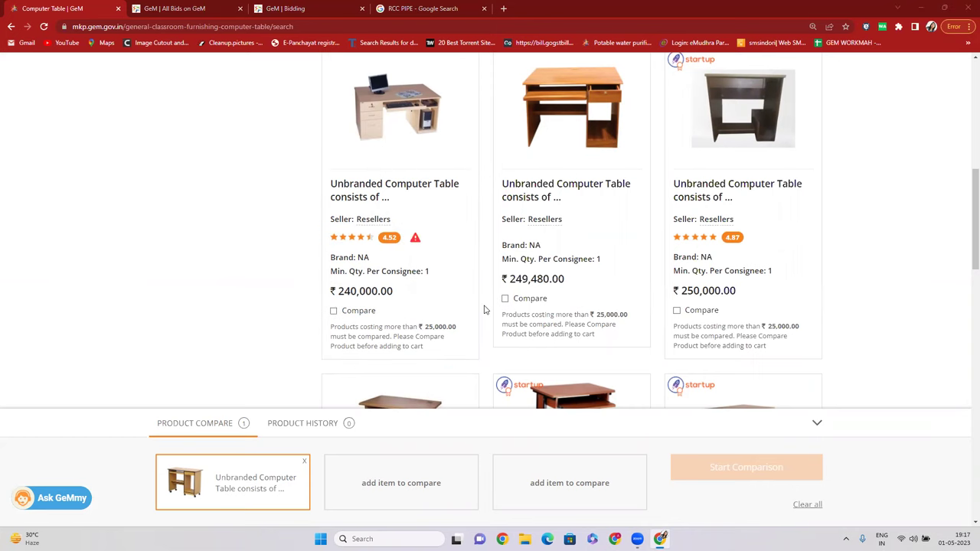
Add the PREMIER FURNITURES table to comparison, dismissing the same-seller warning for an NA-brand table.
scroll(484, 309, "down", 4)
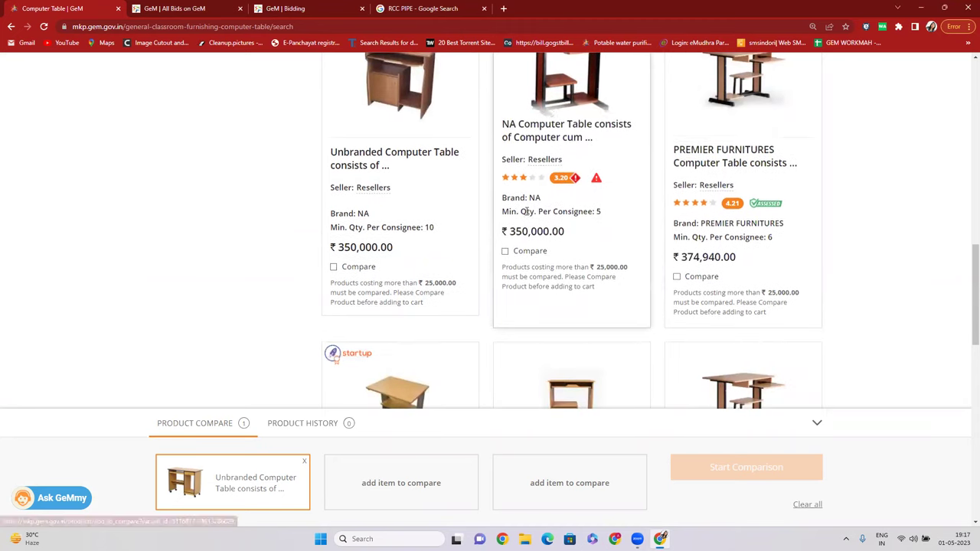
left_click(526, 251)
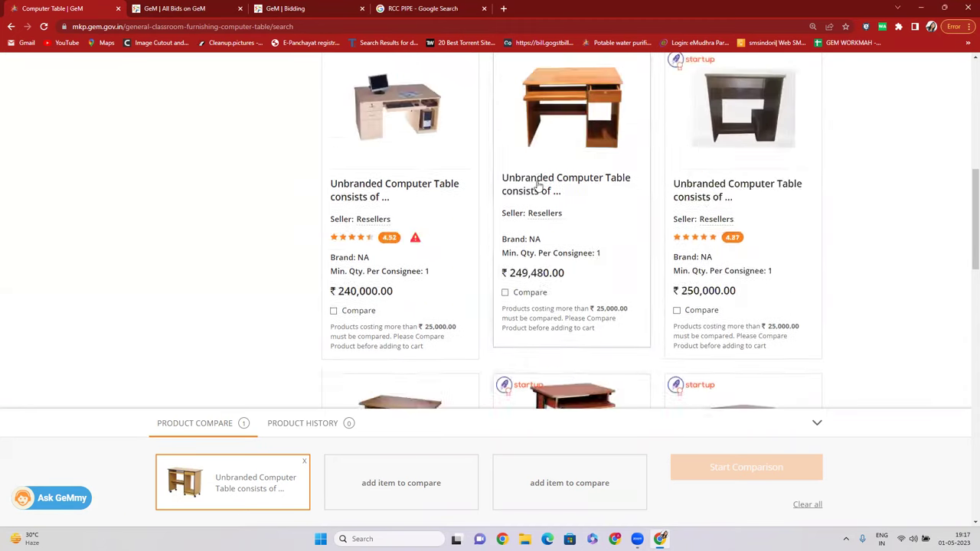
scroll(536, 184, "down", 10)
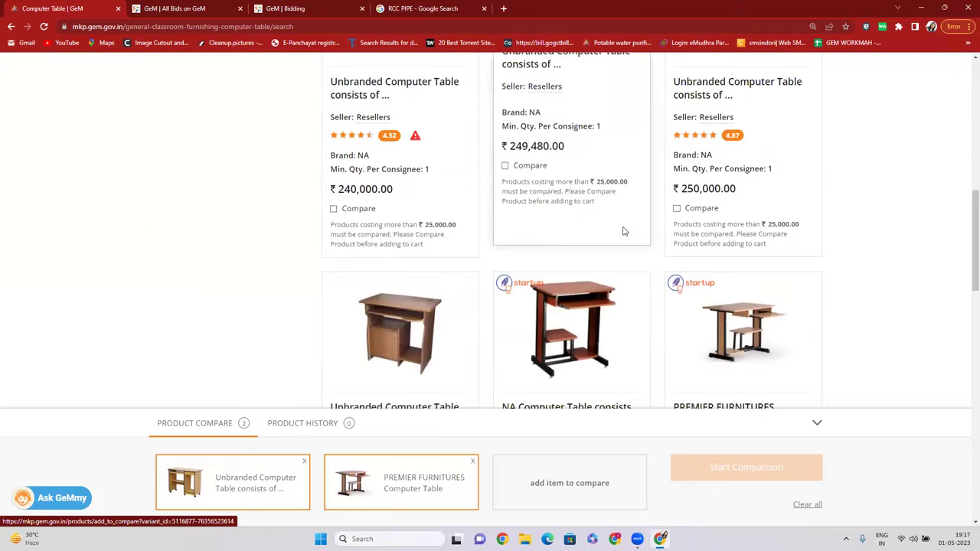
left_click(507, 166)
left_click(450, 325)
scroll(450, 324, "down", 3)
double_click(535, 195)
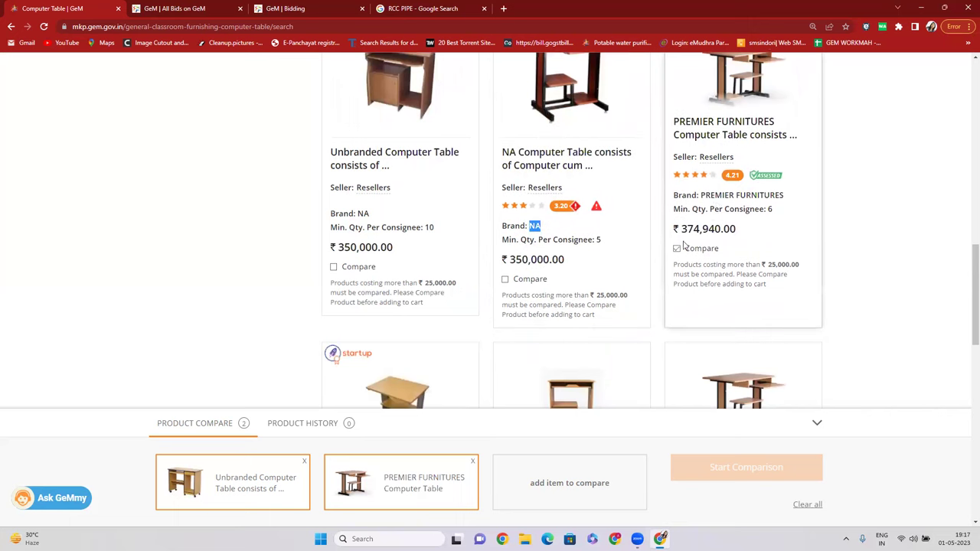
scroll(433, 243, "down", 4)
scroll(588, 267, "down", 4)
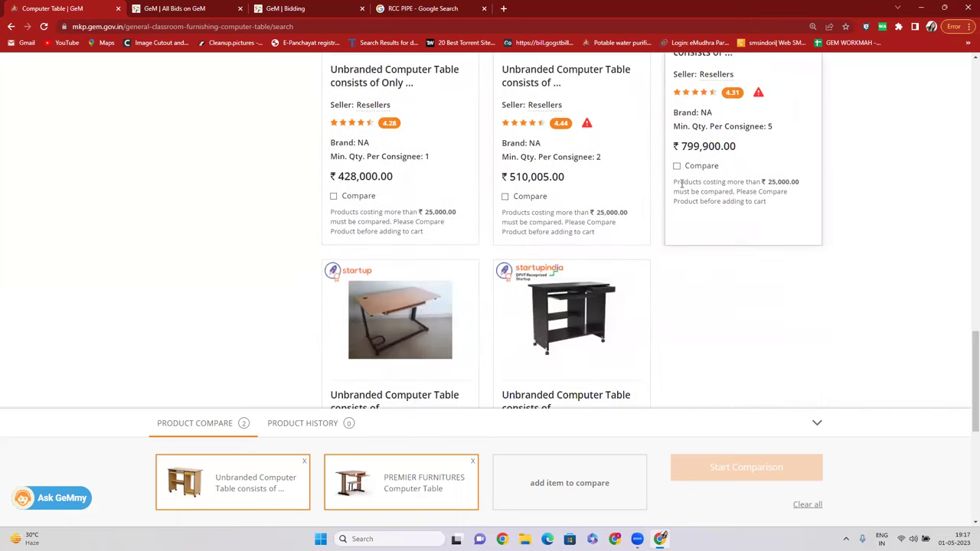
scroll(436, 300, "down", 2)
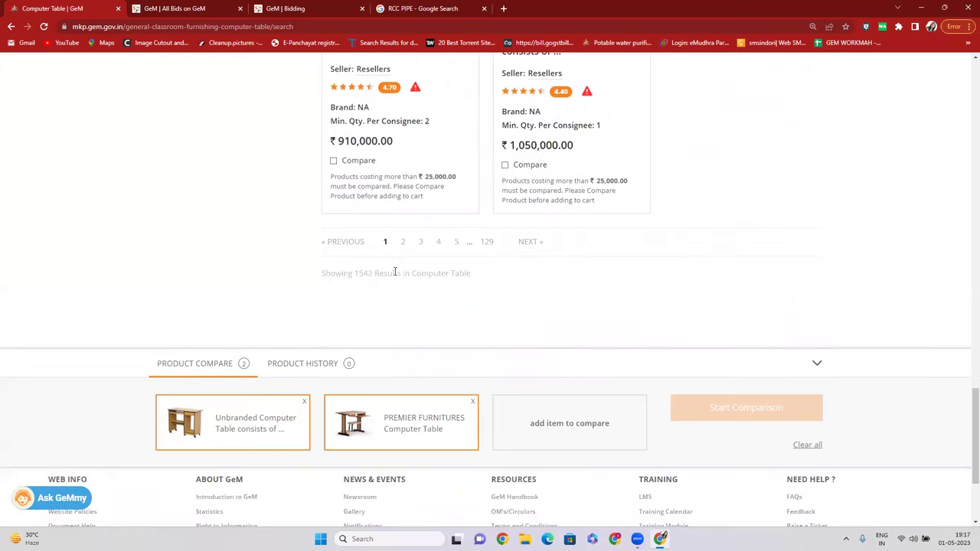
Add the Galaxy table from results page 2 and start the comparison.
left_click(403, 244)
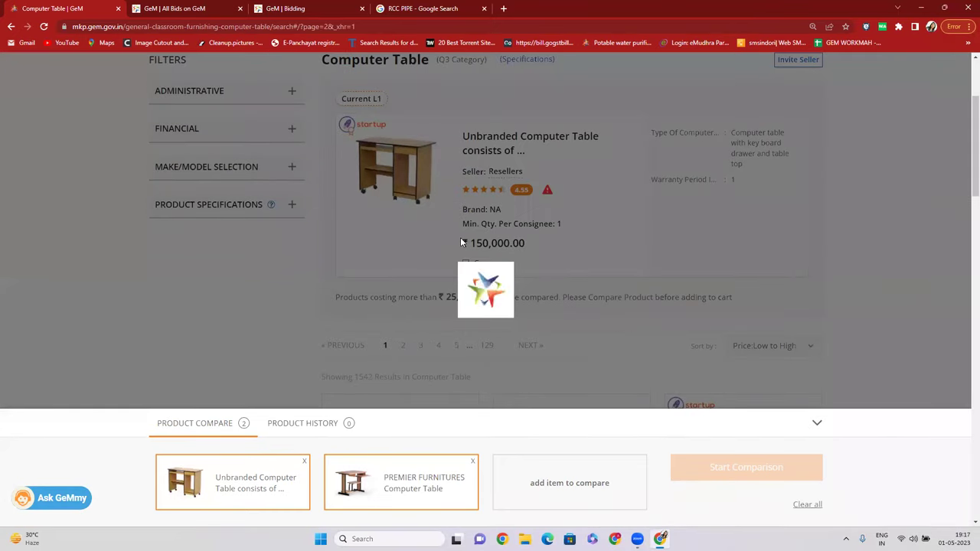
scroll(559, 214, "down", 5)
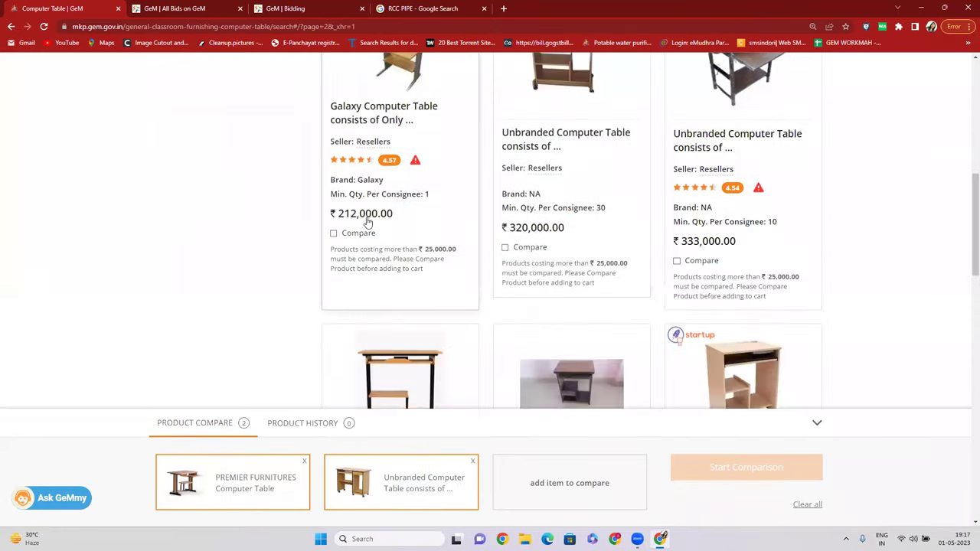
left_click(334, 231)
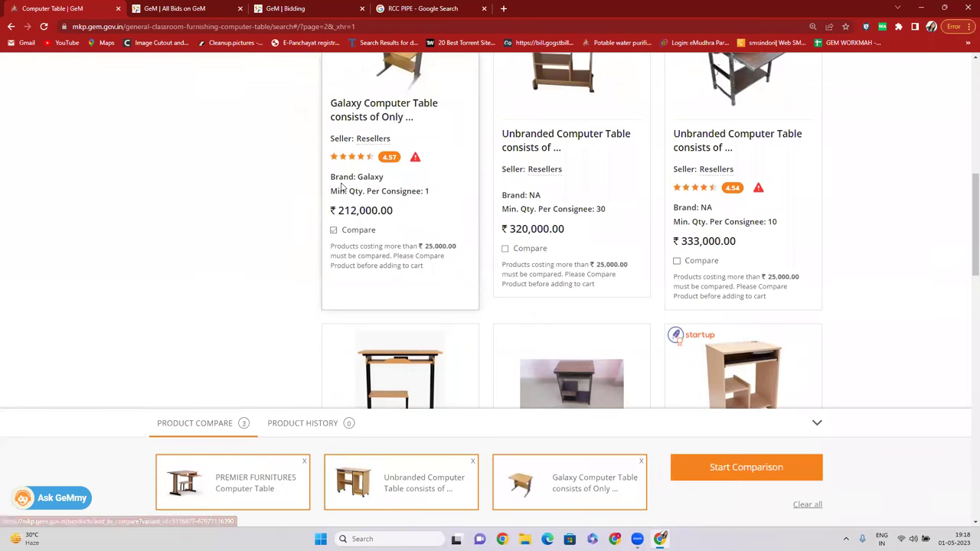
left_click(746, 469)
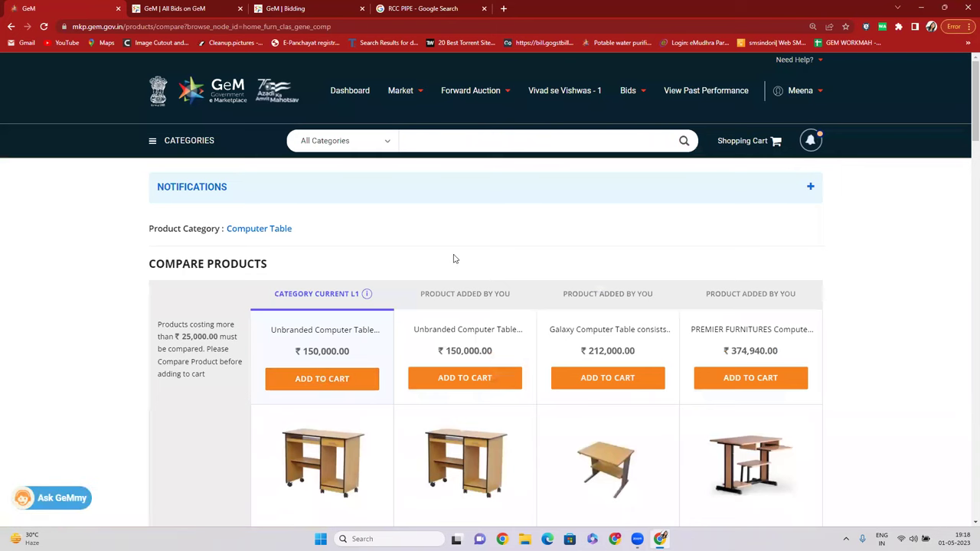
Return from the Compare Products page to the buyer dashboard.
left_click(352, 88)
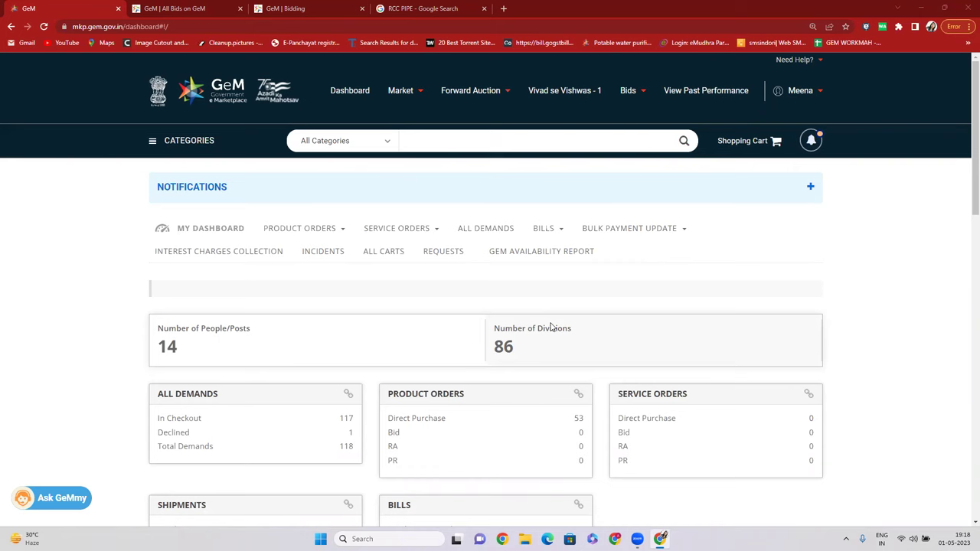
left_click(345, 90)
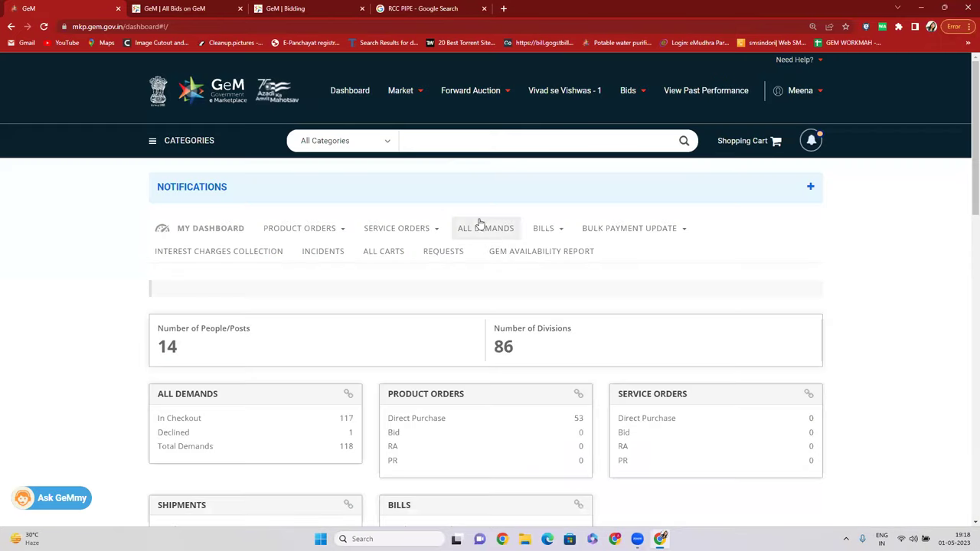
left_click(454, 146)
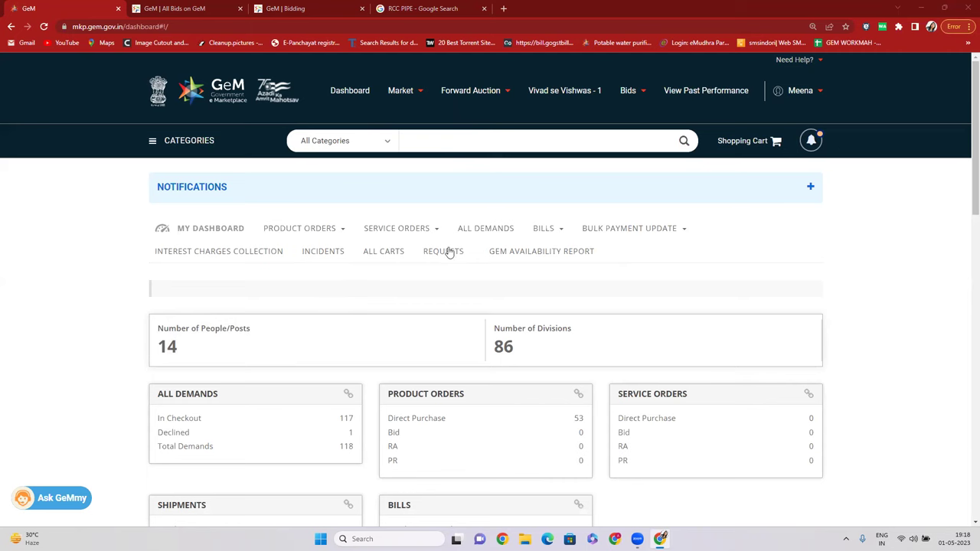
left_click(402, 90)
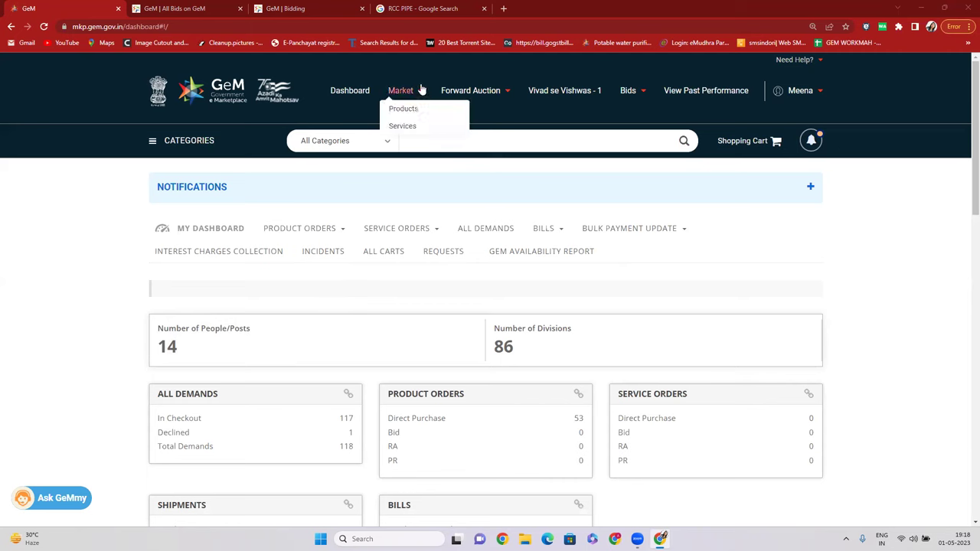
left_click(536, 321)
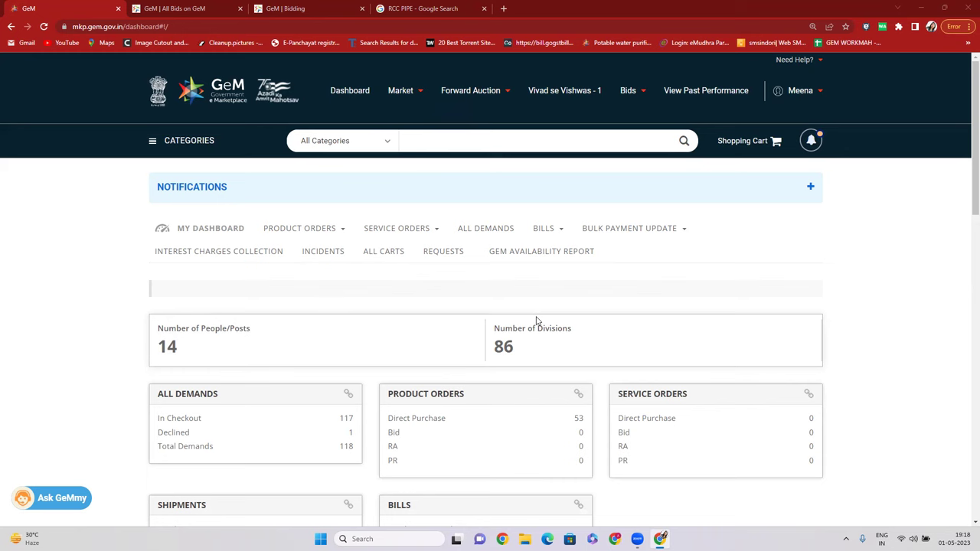
left_click(470, 91)
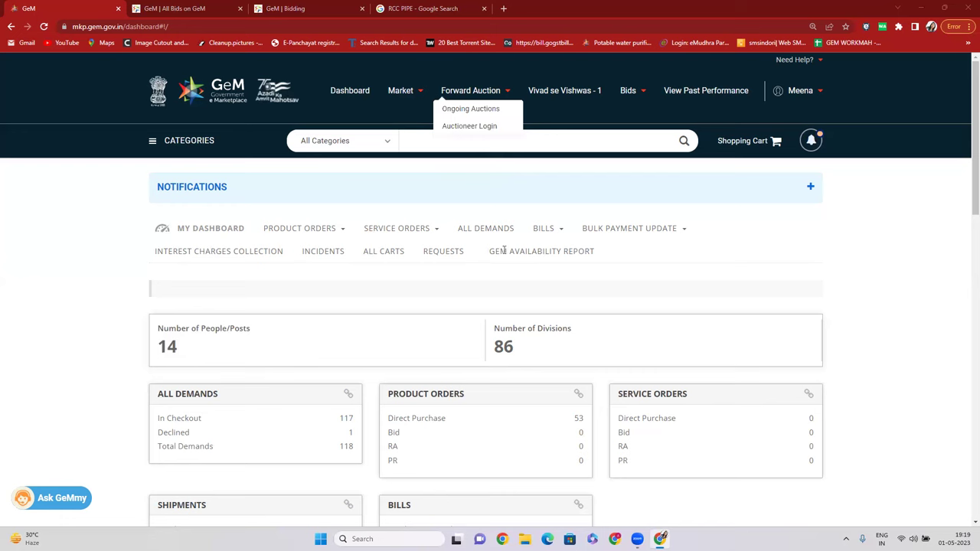
left_click(503, 250)
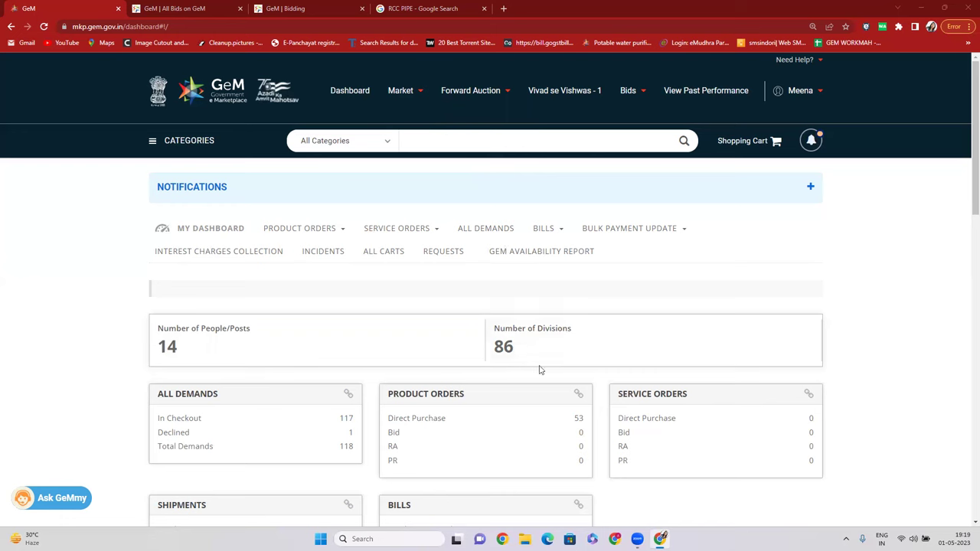
left_click(429, 145)
Search 'RCC PIPE' to reopen the Rcc Spun Pipe-IS 458 category with 281 products.
mouse_move(401, 80)
left_click(491, 140)
type("R")
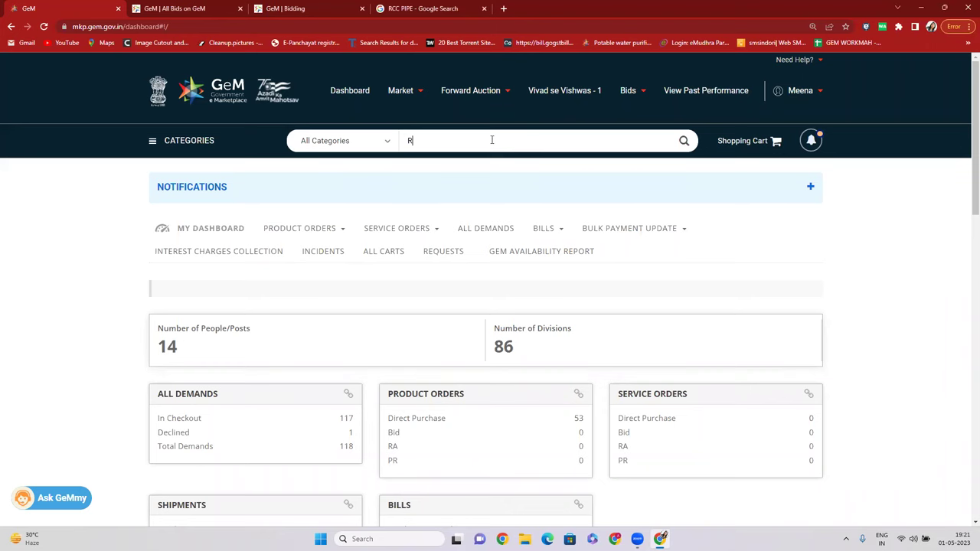
type("CC PIP")
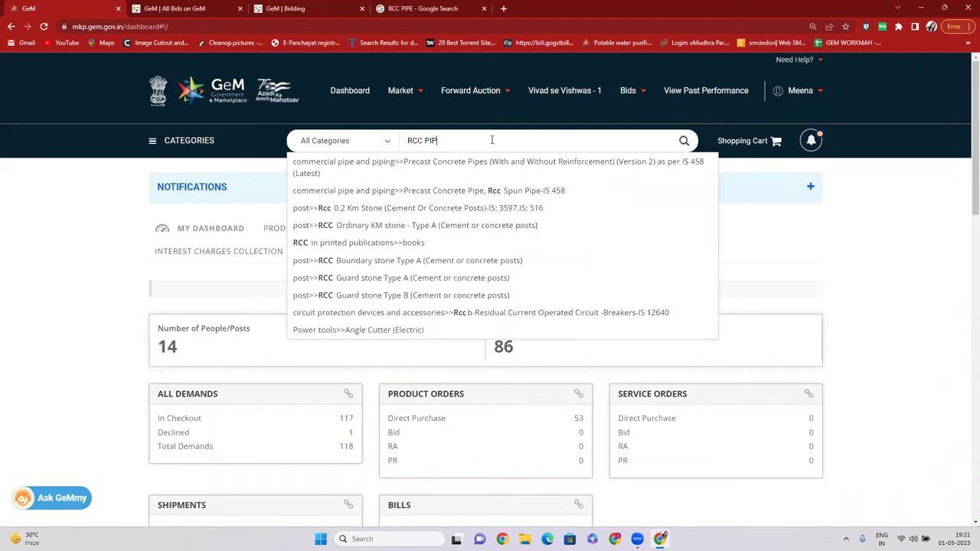
type("E")
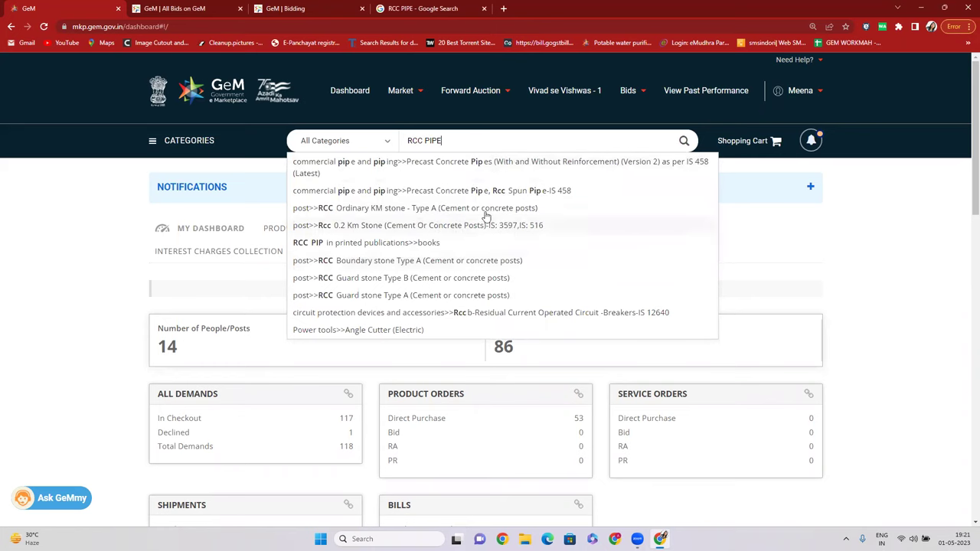
key("Return")
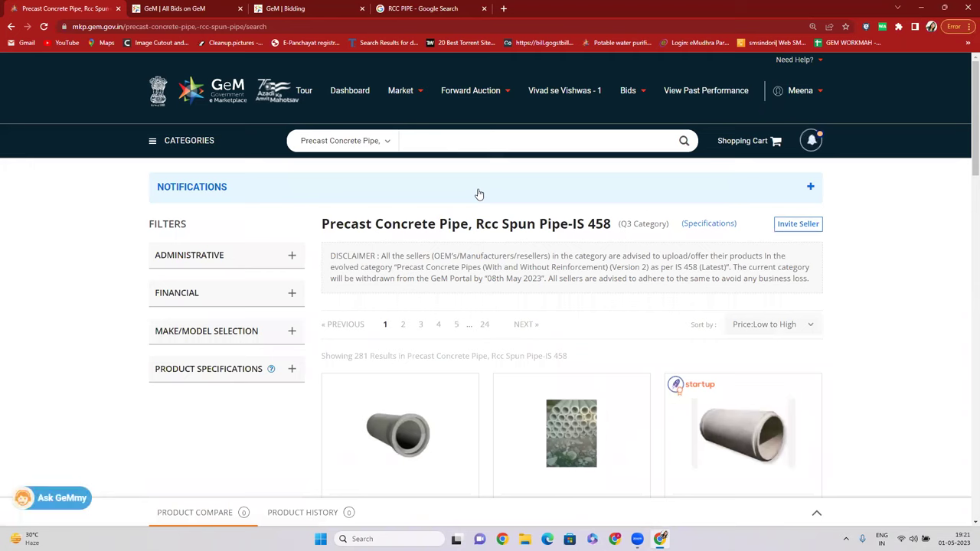
Sort the spun pipe listings by price, highest first, and look over the results.
scroll(695, 307, "down", 2)
left_click(769, 224)
left_click(767, 247)
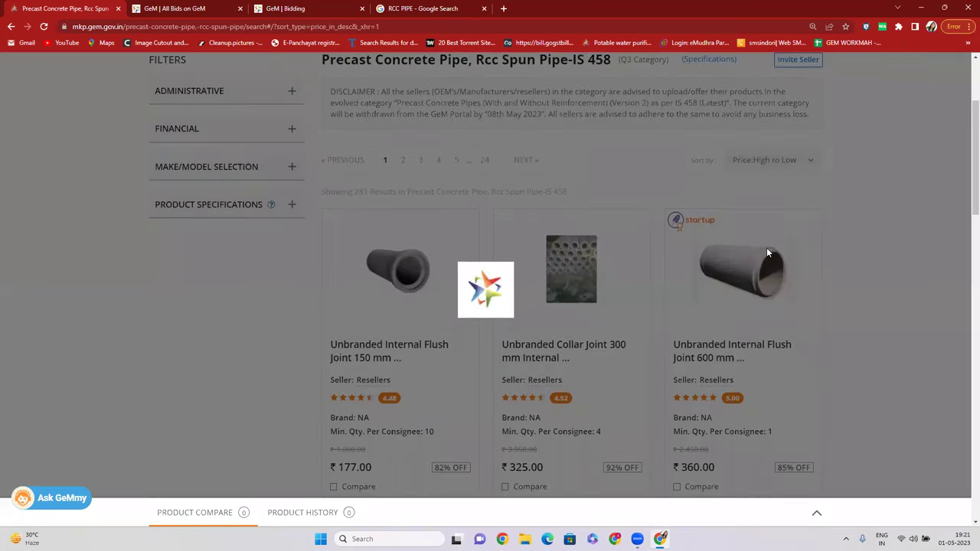
scroll(632, 304, "down", 3)
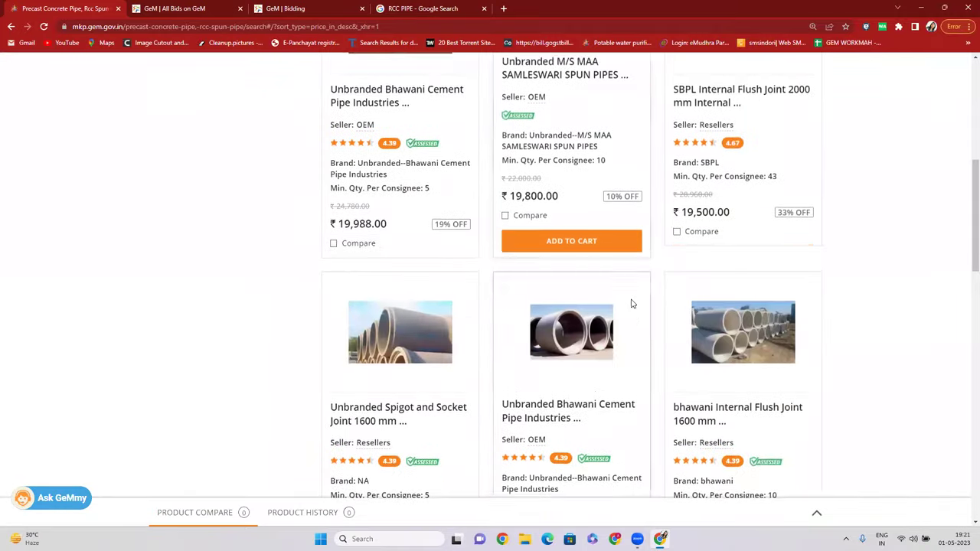
scroll(632, 304, "down", 10)
scroll(521, 375, "up", 15)
scroll(524, 352, "down", 3)
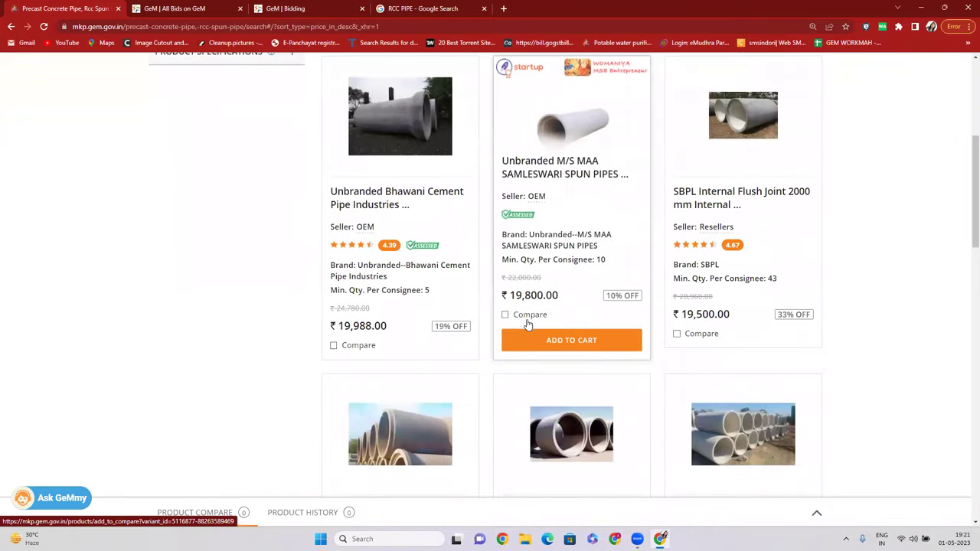
scroll(398, 330, "up", 1)
left_click_drag(342, 346, 383, 346)
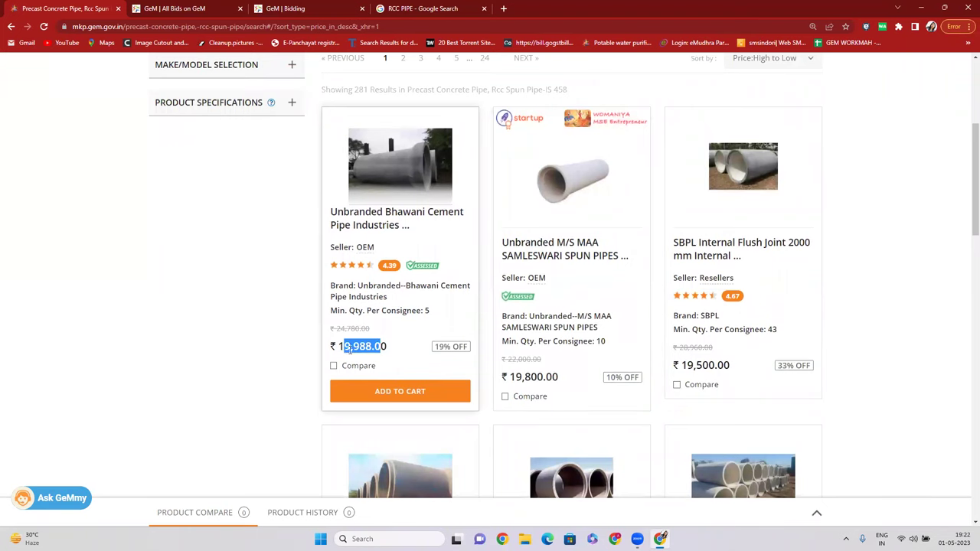
scroll(511, 356, "down", 1)
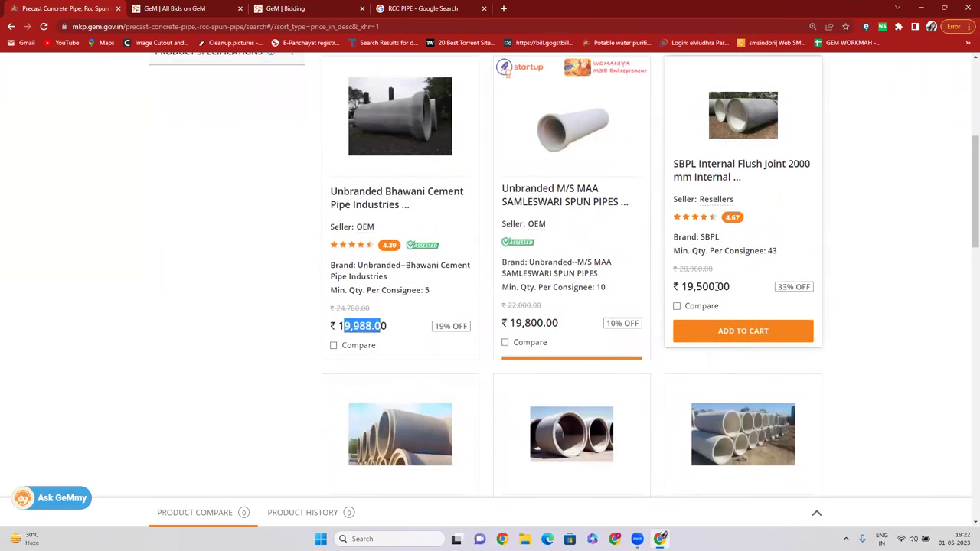
left_click_drag(680, 284, 727, 283)
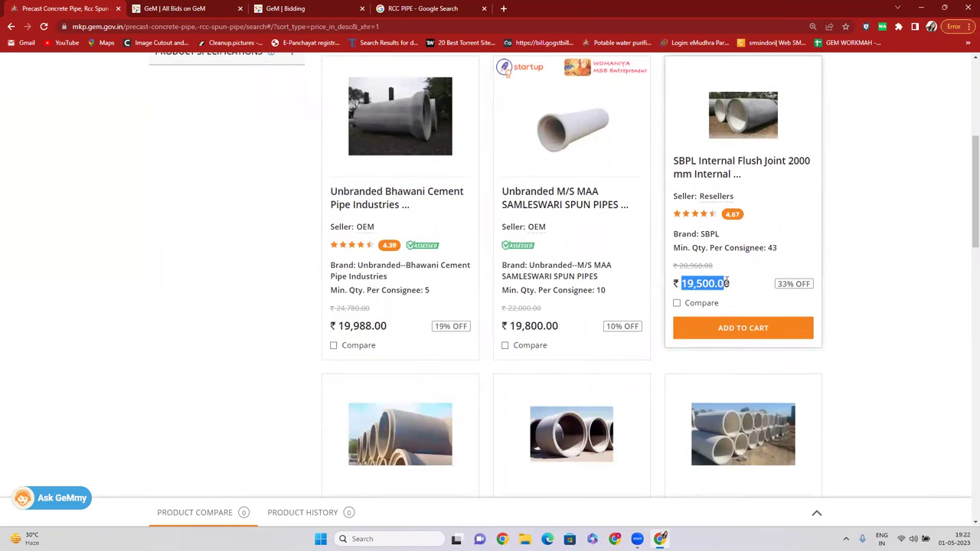
scroll(727, 285, "up", 5)
scroll(720, 302, "down", 4)
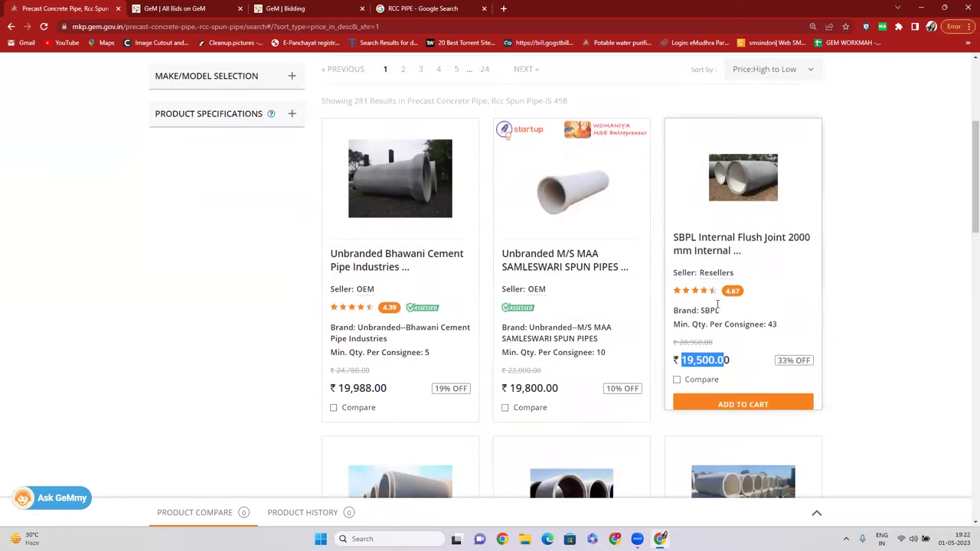
scroll(698, 231, "up", 4)
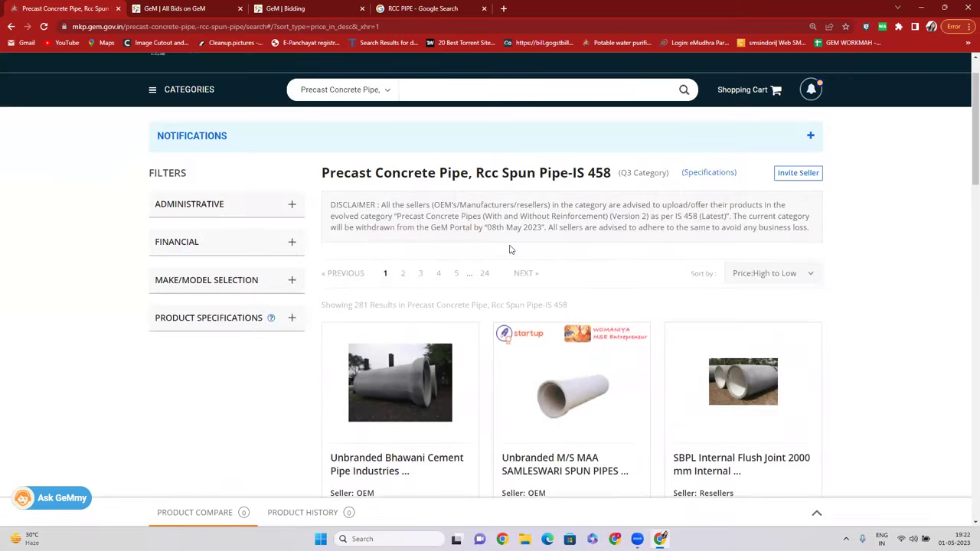
scroll(770, 348, "down", 4)
scroll(764, 248, "up", 4)
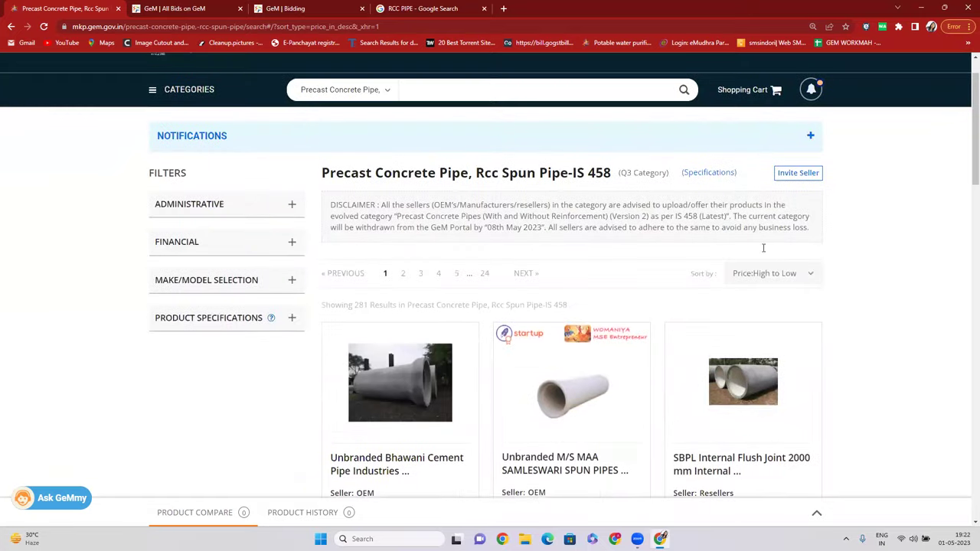
Re-sort the pipe listings by price, lowest first.
left_click(786, 277)
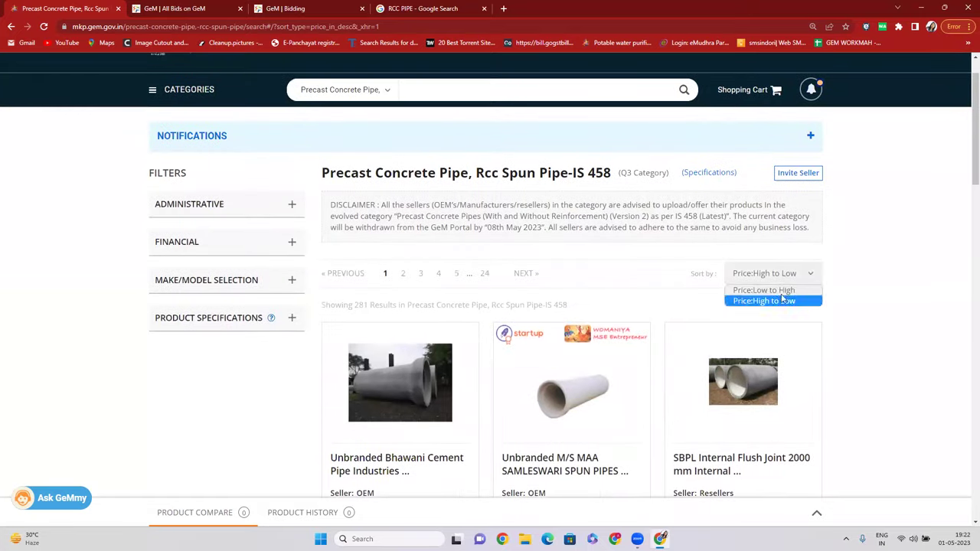
left_click(765, 290)
scroll(698, 254, "down", 2)
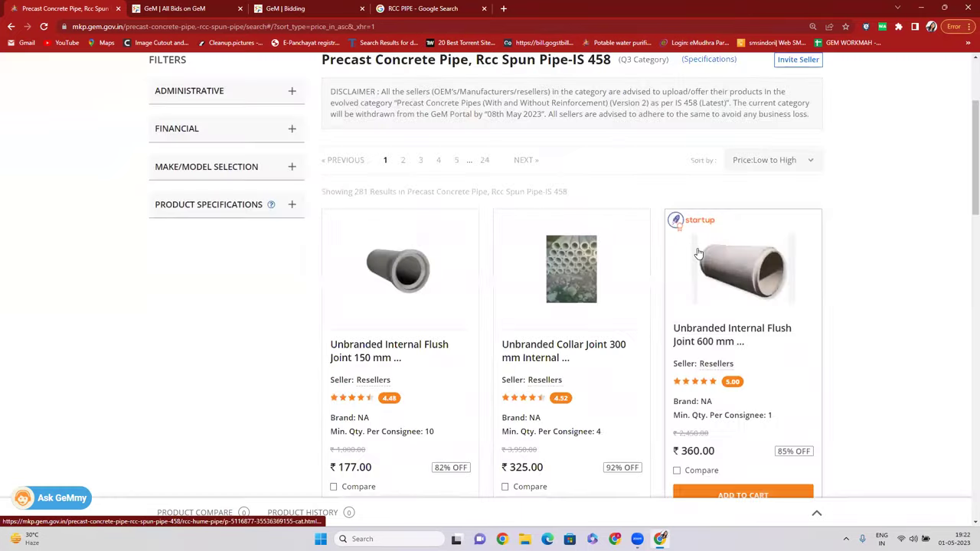
scroll(698, 253, "down", 3)
left_click_drag(343, 284, 369, 282)
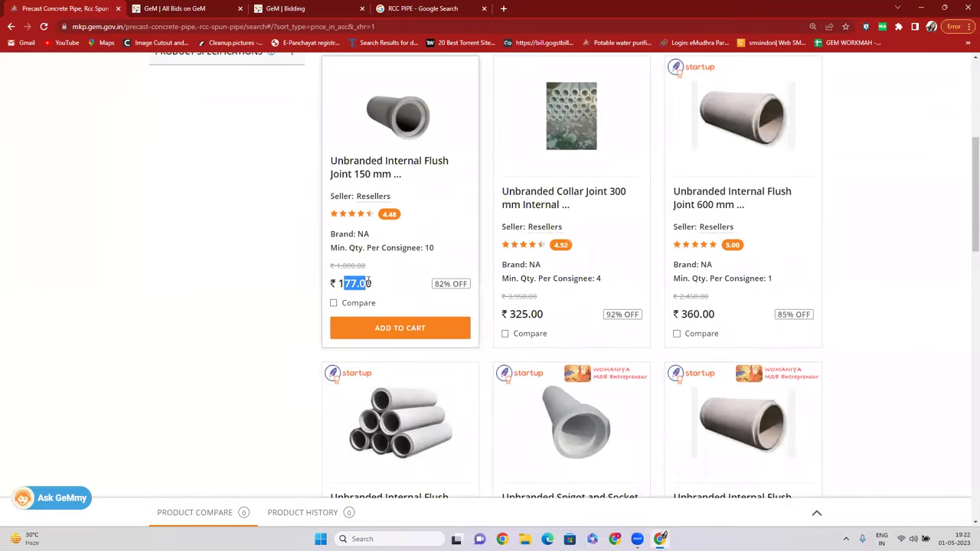
scroll(376, 287, "up", 4)
Filter the listing to a MAHARASHTRA consignee with quantity 1.
left_click(229, 144)
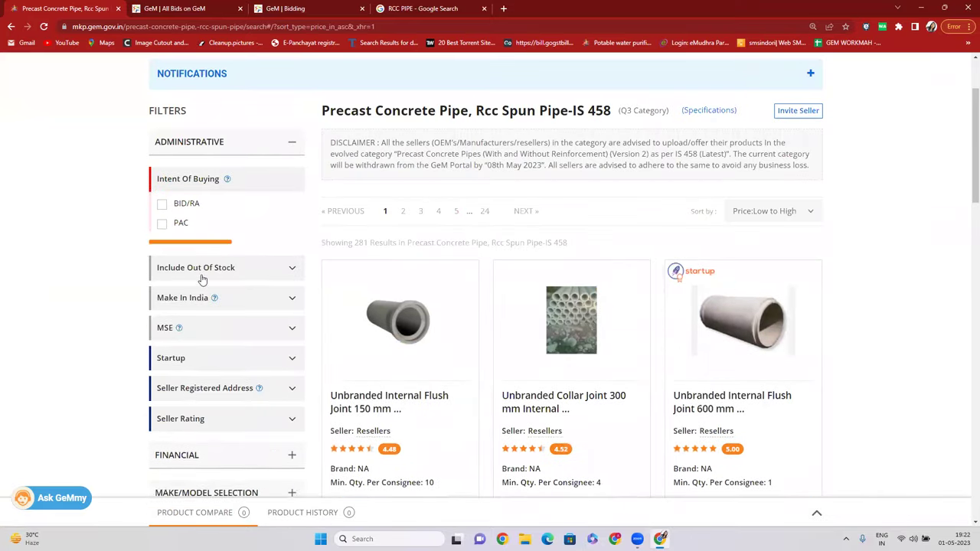
left_click(201, 249)
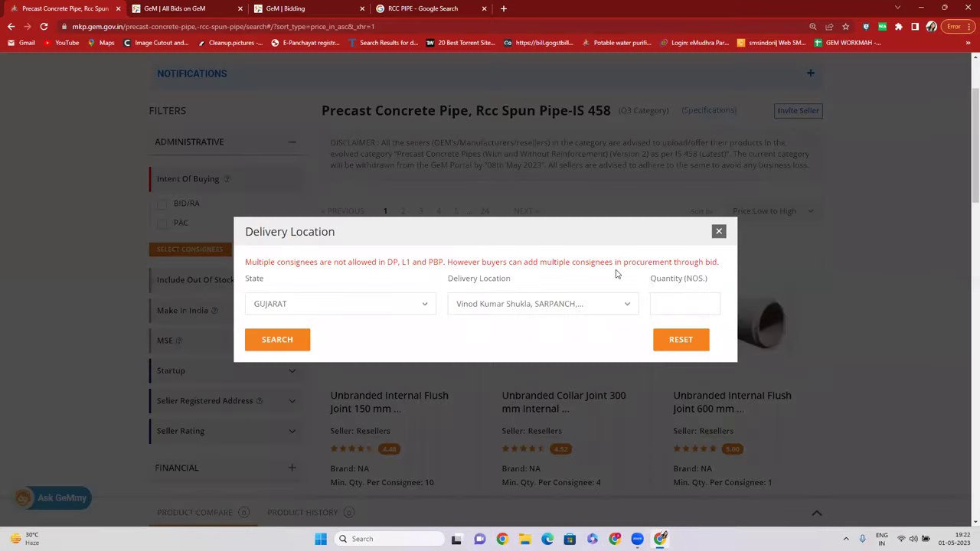
left_click(424, 305)
left_click(334, 341)
left_click(685, 297)
type("1")
left_click(297, 344)
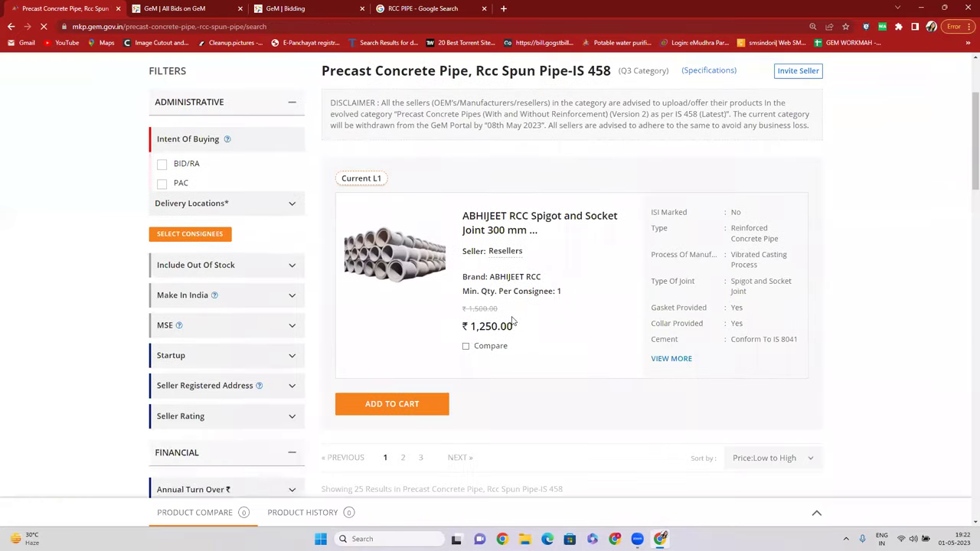
Highlight the ₹1,250.00 L1 price and sort the filtered results Price: High to Low.
left_click_drag(470, 335, 507, 328)
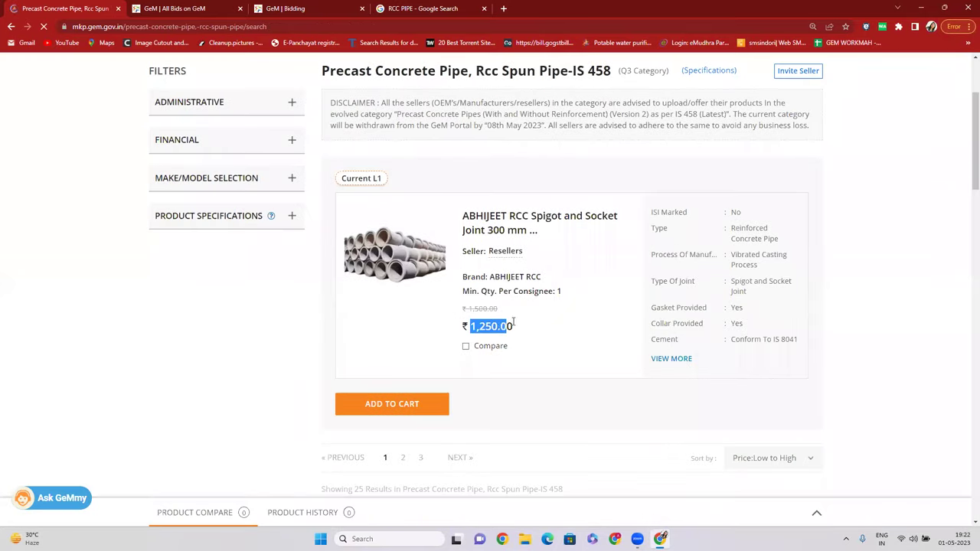
scroll(513, 322, "down", 3)
left_click(765, 201)
left_click(760, 230)
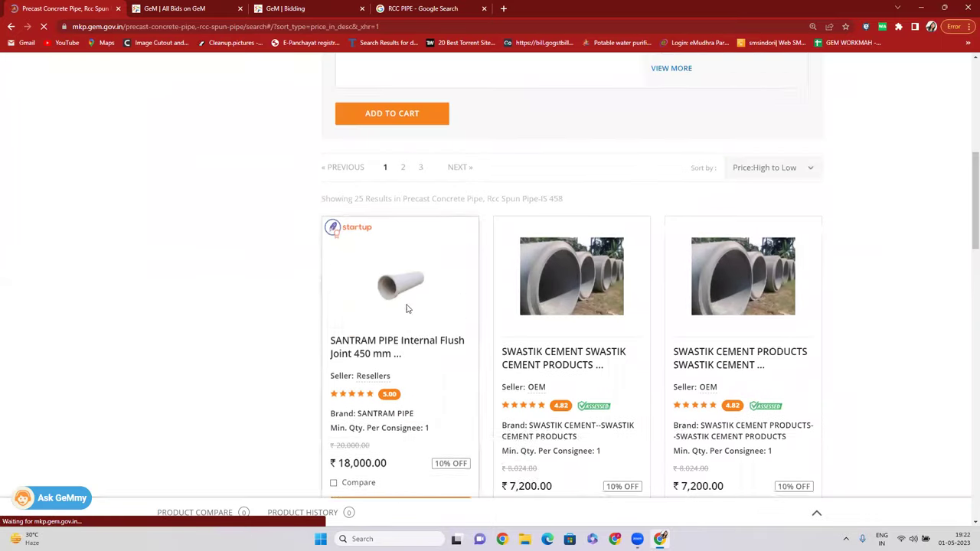
Review the highest-priced pipe listings in the sorted results.
scroll(407, 309, "down", 2)
left_click_drag(343, 300, 408, 304)
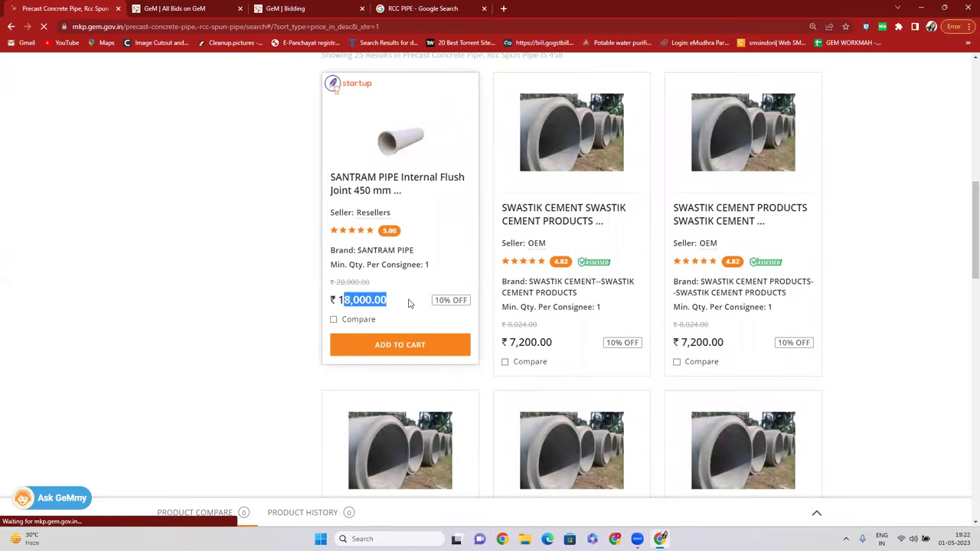
scroll(766, 207, "up", 5)
left_click_drag(462, 201, 492, 270)
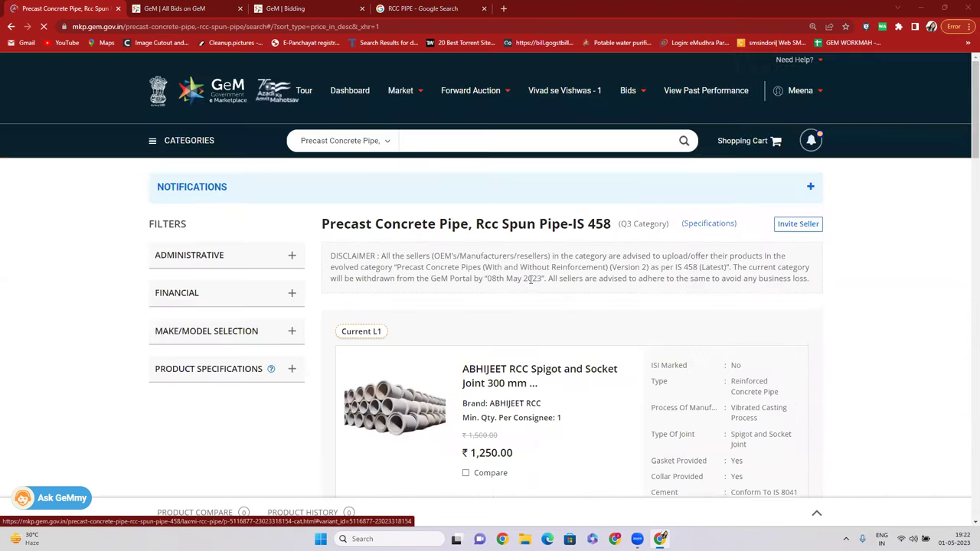
scroll(505, 351, "down", 2)
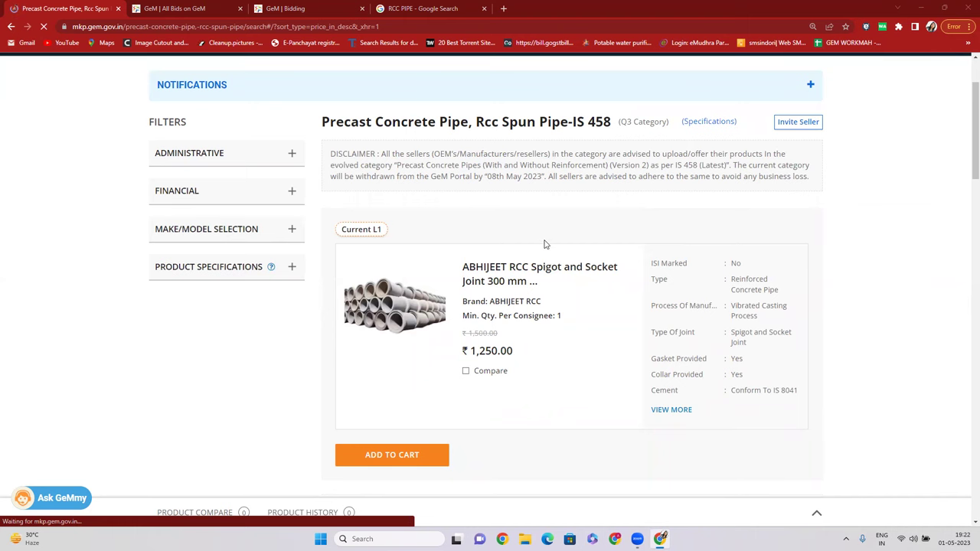
scroll(552, 273, "down", 3)
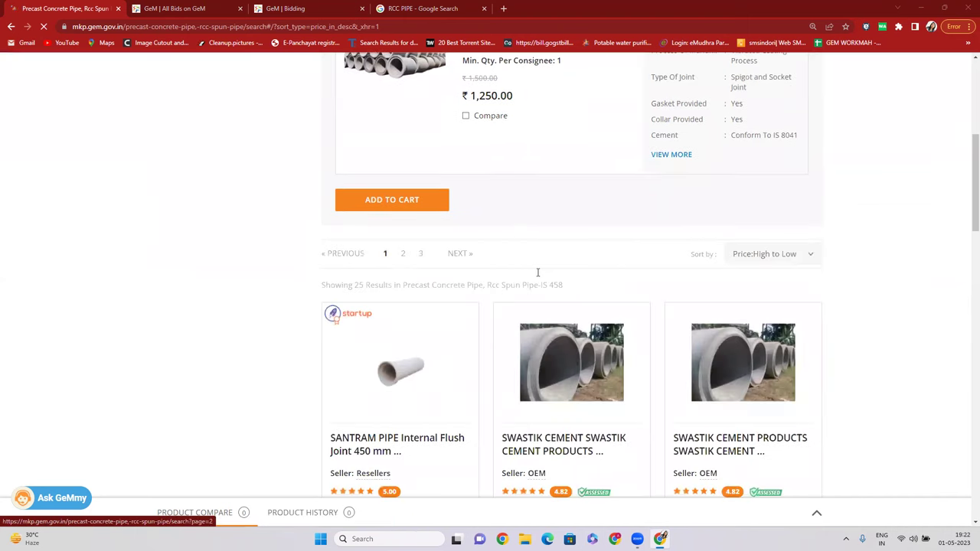
scroll(538, 272, "up", 3)
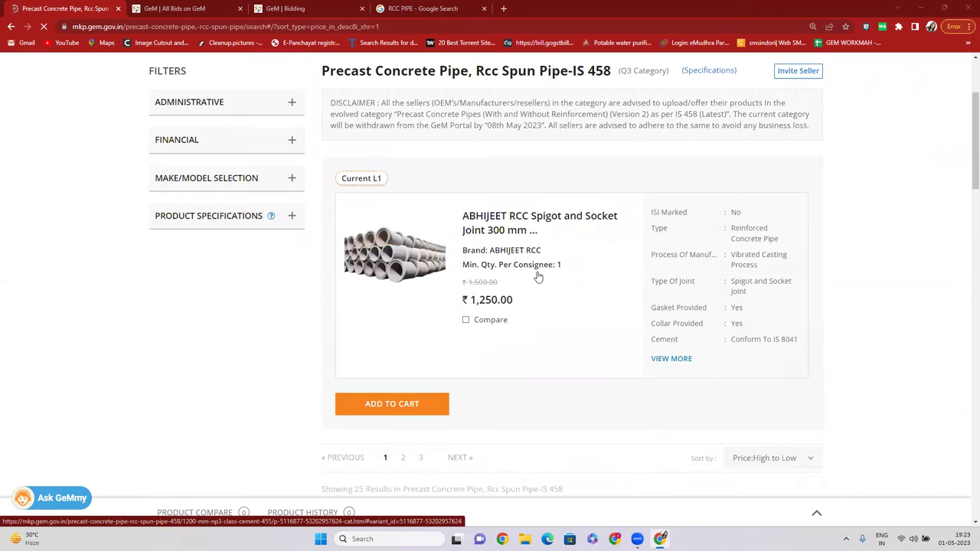
scroll(538, 277, "up", 2)
Return to the dashboard, open Bids > List of Bids, then log out of GeM.
left_click(355, 95)
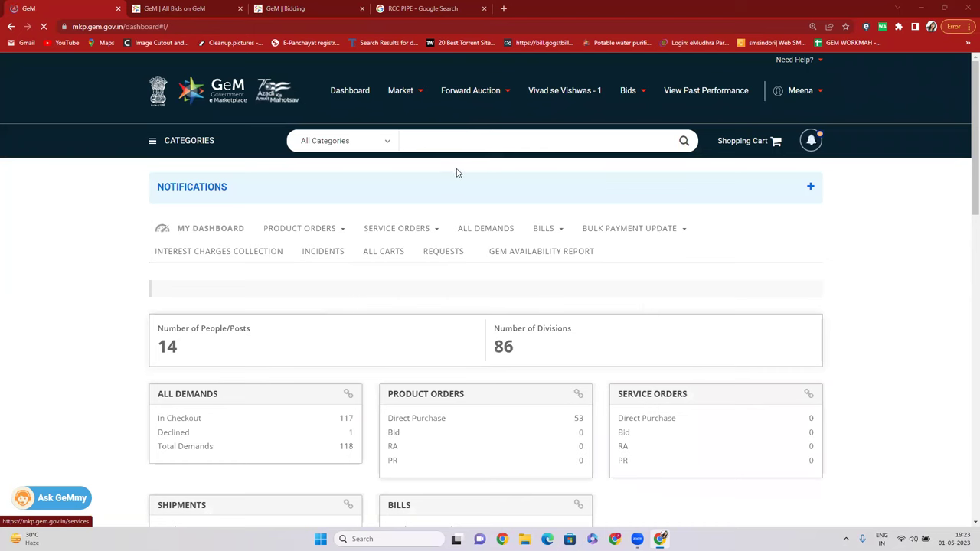
left_click(454, 138)
mouse_move(641, 98)
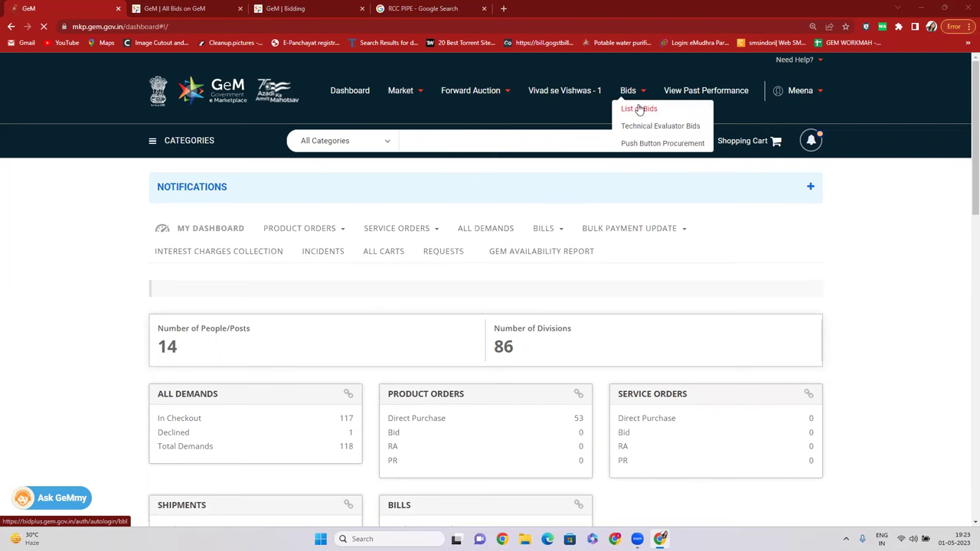
left_click(640, 110)
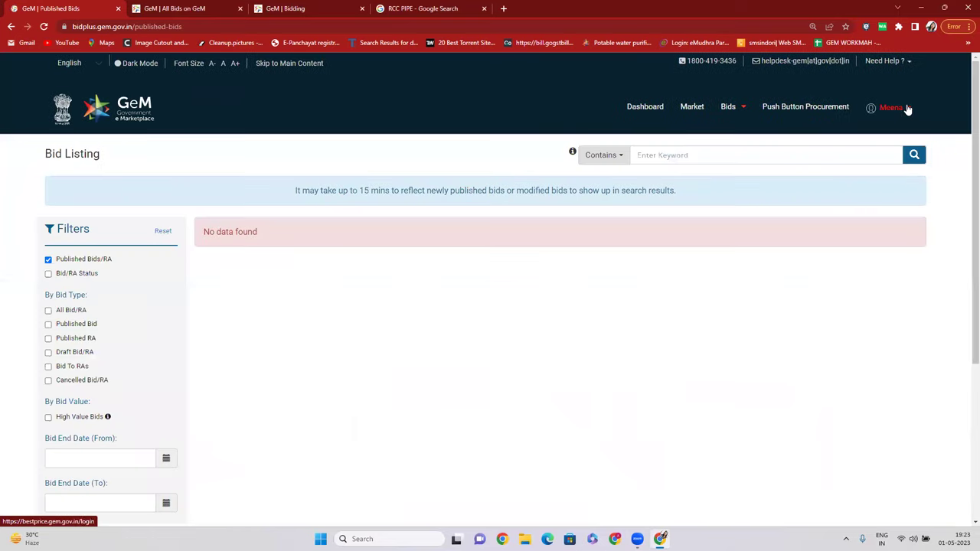
mouse_move(899, 117)
left_click(895, 156)
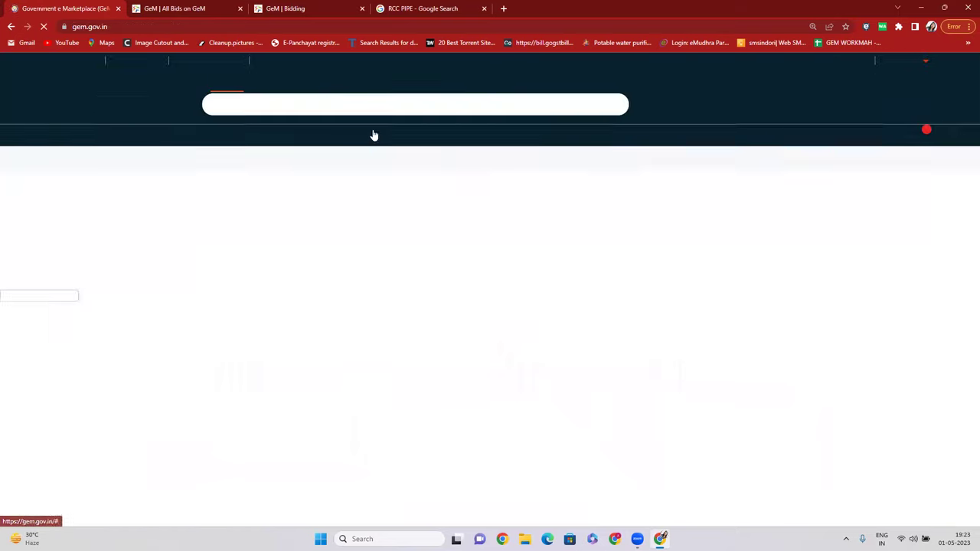
Close the two old bid tabs and open List of Bids from the GeM header.
left_click(240, 9)
left_click(240, 9)
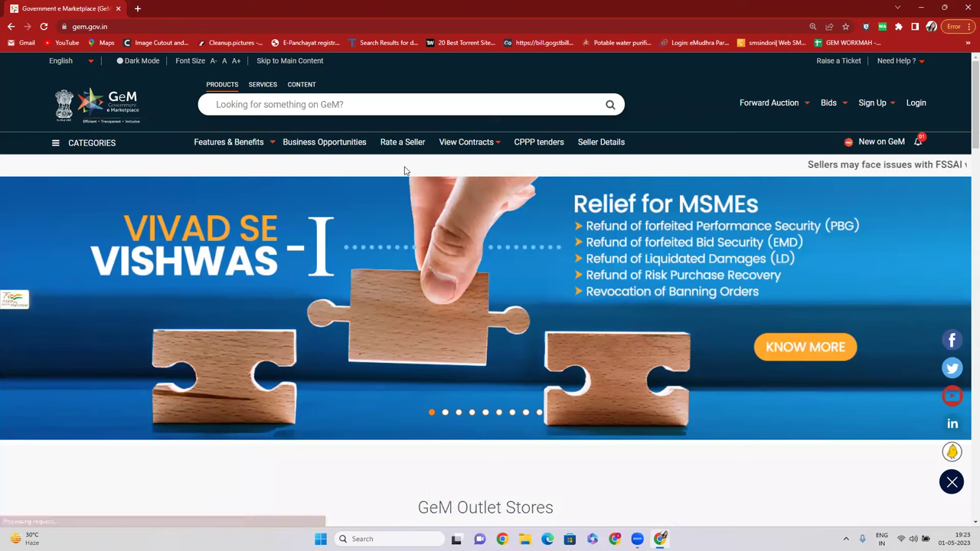
mouse_move(834, 102)
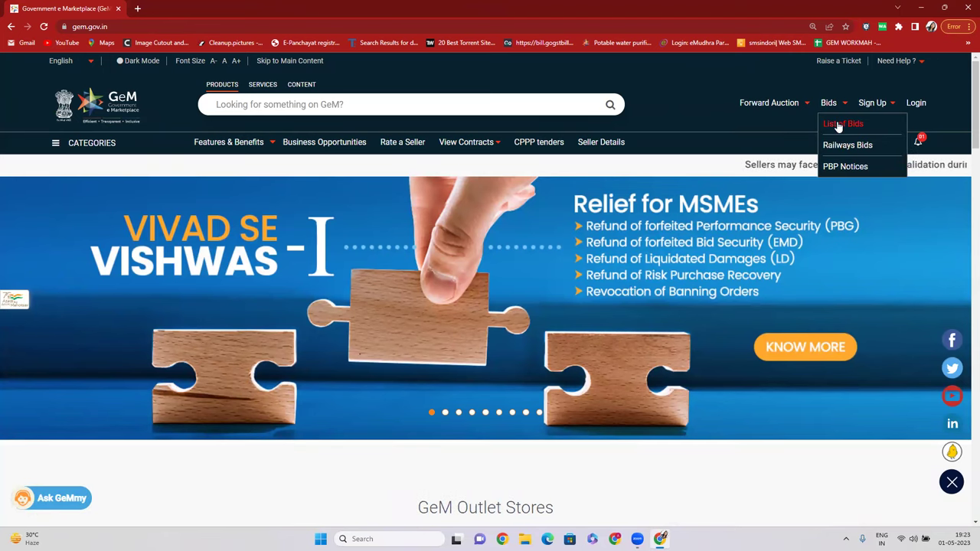
left_click(838, 126)
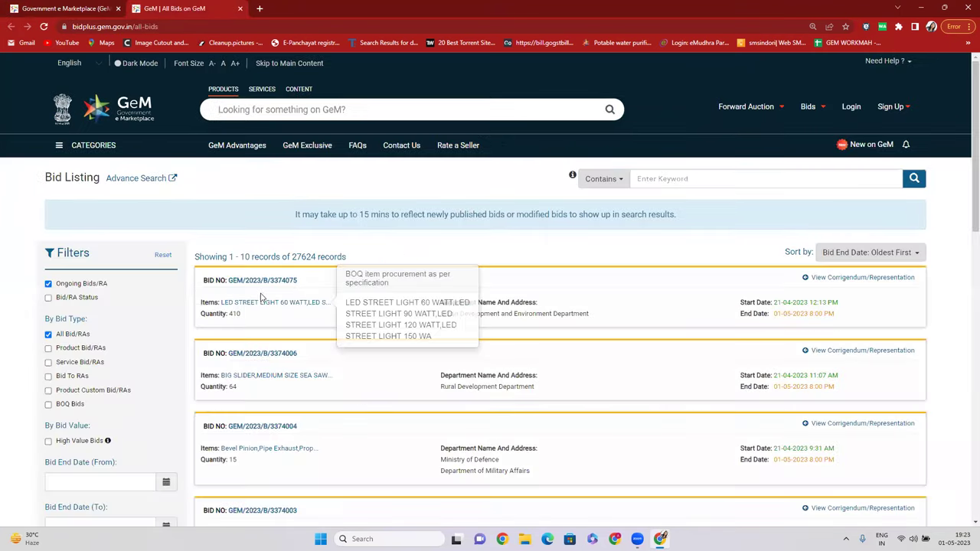
Highlight the first bid's item description, start date and end date.
scroll(257, 289, "down", 1)
left_click_drag(239, 235, 313, 234)
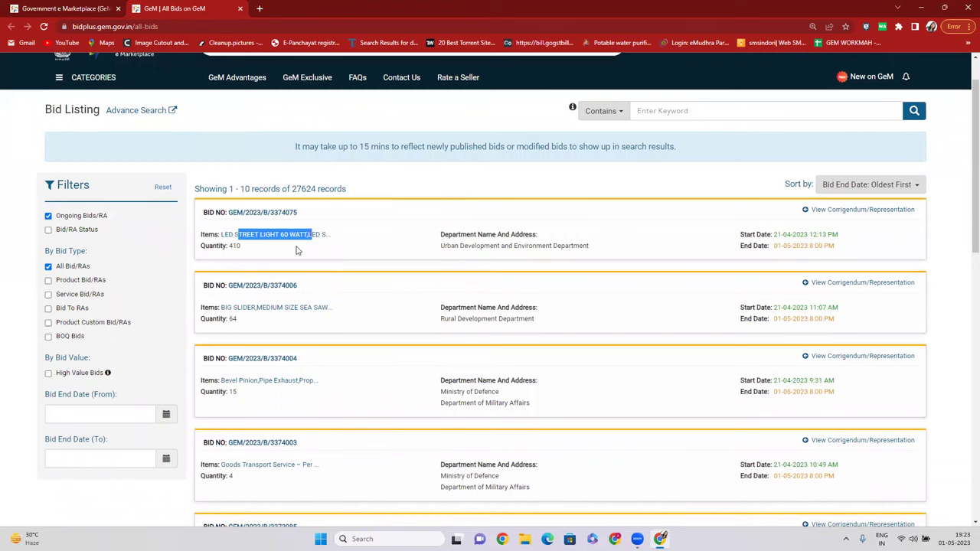
left_click(311, 252)
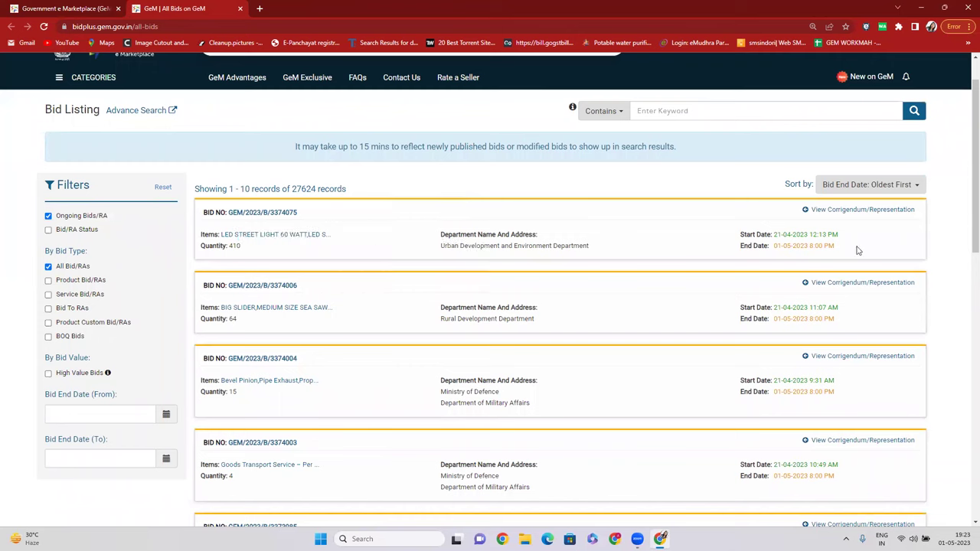
left_click_drag(846, 235, 752, 235)
left_click_drag(838, 247, 745, 246)
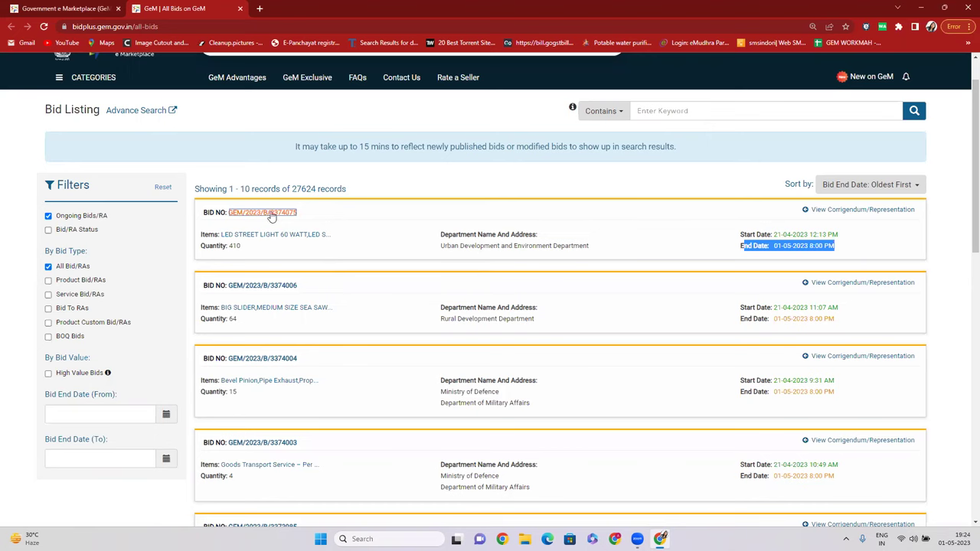
Download the bid document for GEM/2023/B/3374075 and open the PDF.
left_click(270, 214)
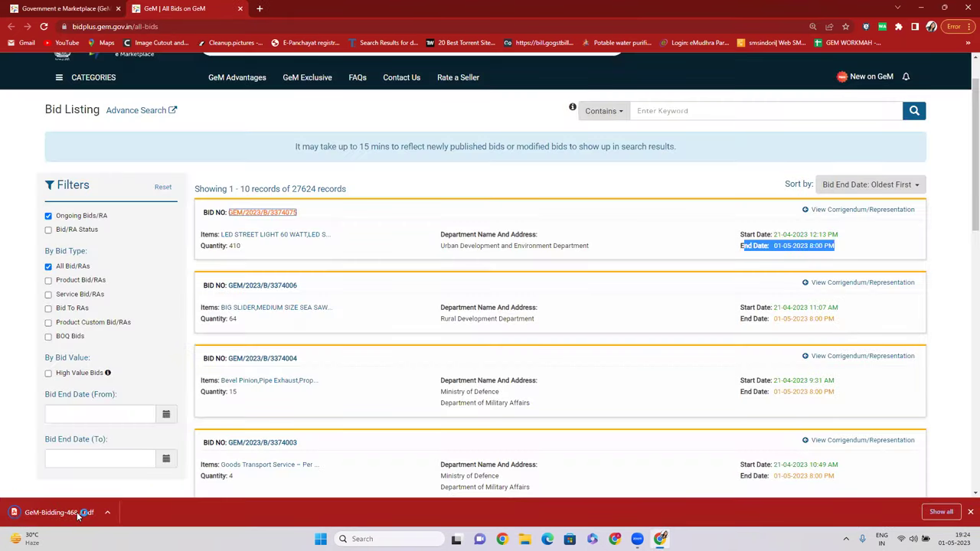
left_click(74, 513)
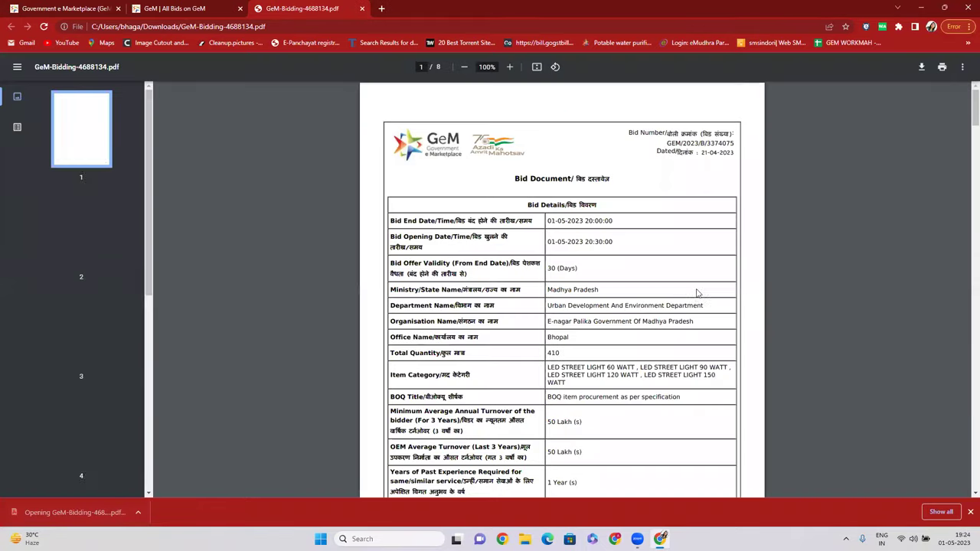
scroll(675, 287, "down", 2)
scroll(556, 258, "down", 1)
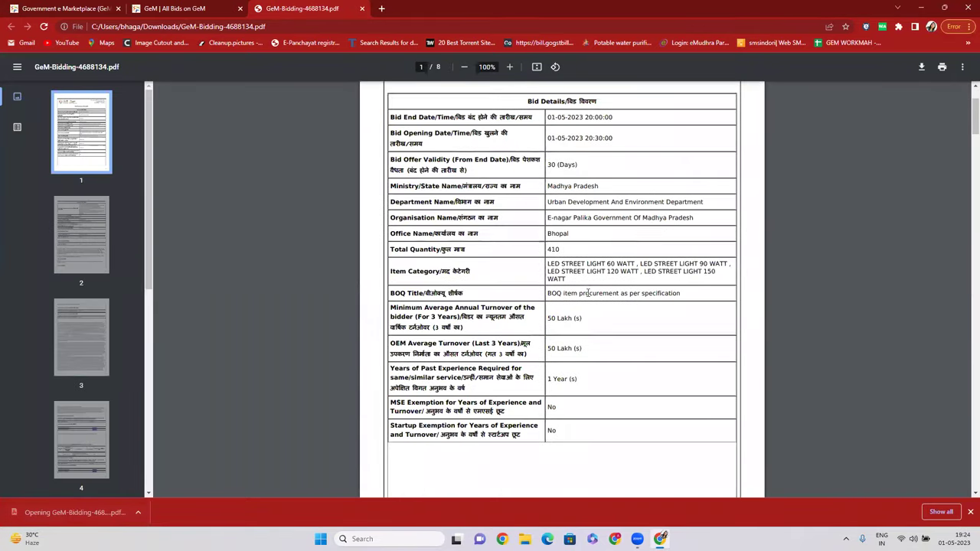
scroll(557, 259, "up", 1)
scroll(597, 260, "down", 2)
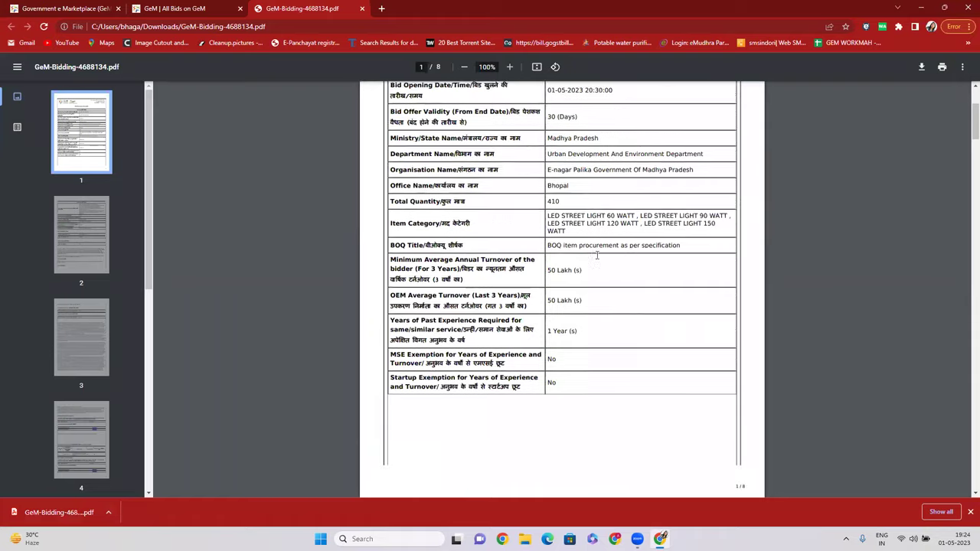
scroll(536, 245, "down", 1)
Highlight the 1-year experience and 50 Lakh turnover requirements, then return to the listing.
left_click_drag(547, 228, 577, 228)
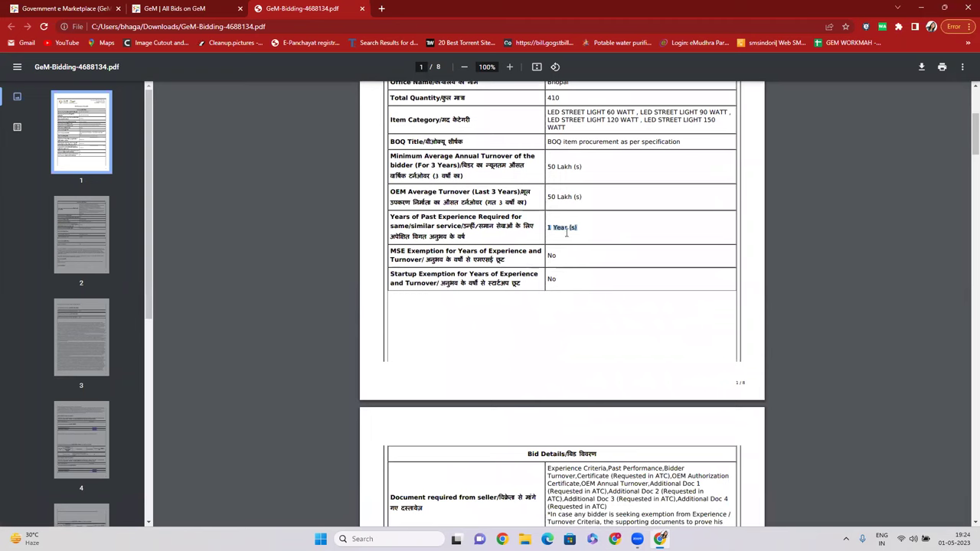
left_click_drag(547, 165, 578, 166)
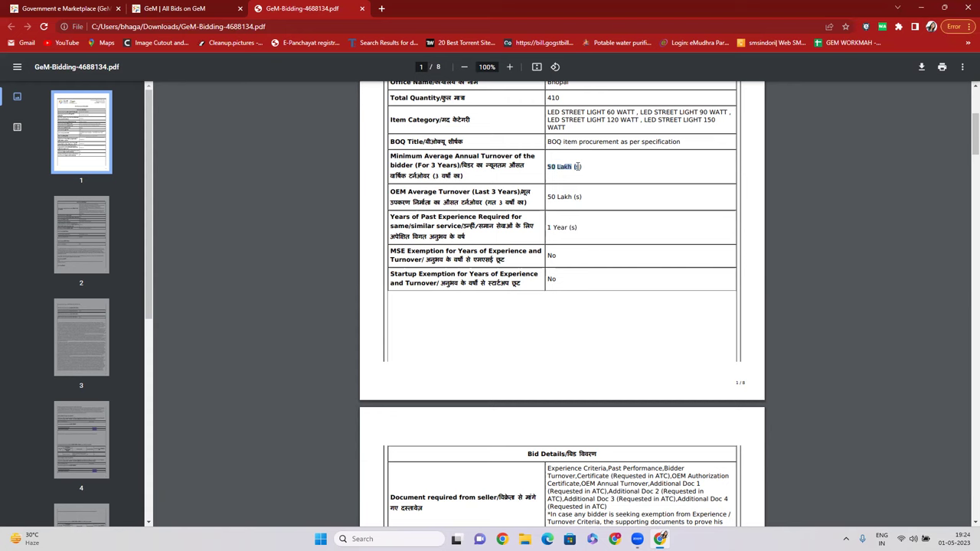
left_click_drag(547, 197, 579, 197)
scroll(594, 196, "up", 1)
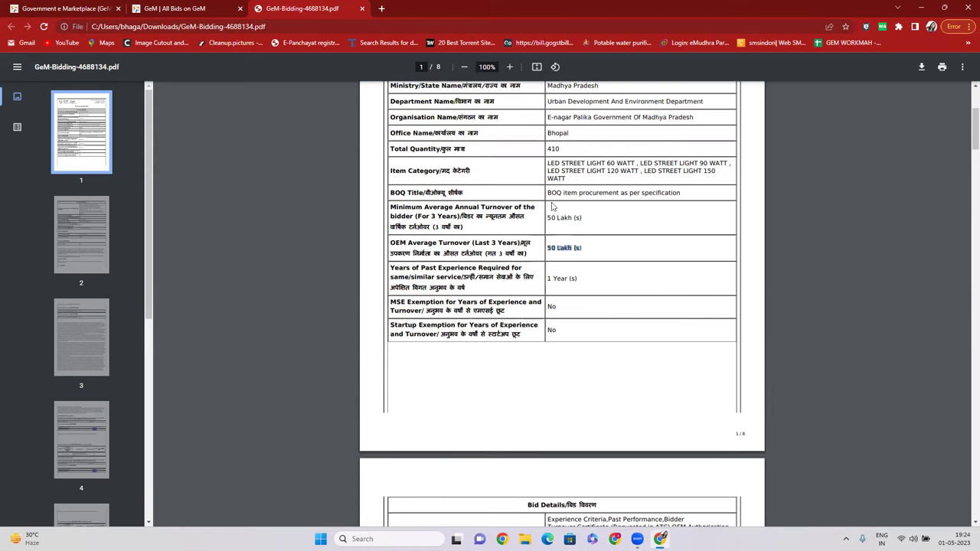
left_click(216, 10)
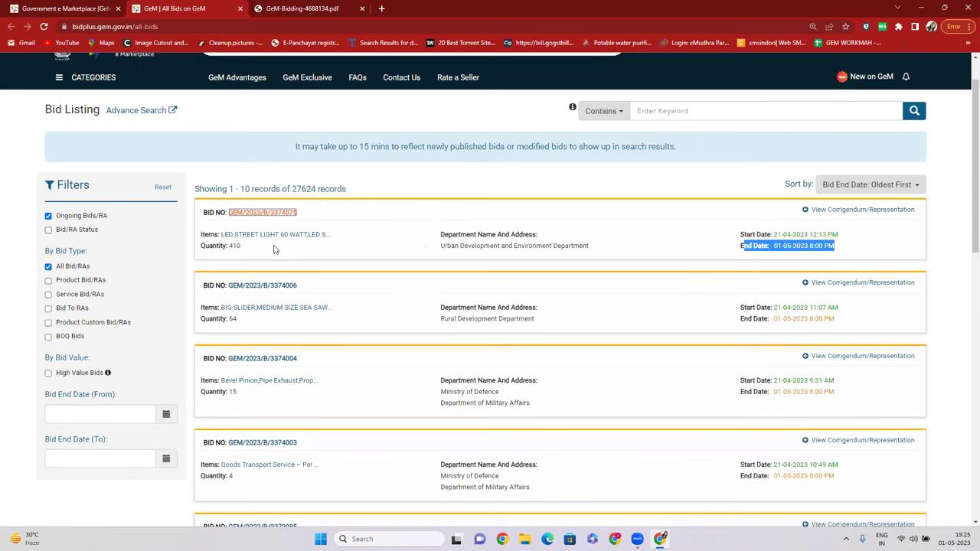
Highlight the first bid's department name and item description.
left_click_drag(440, 232, 595, 250)
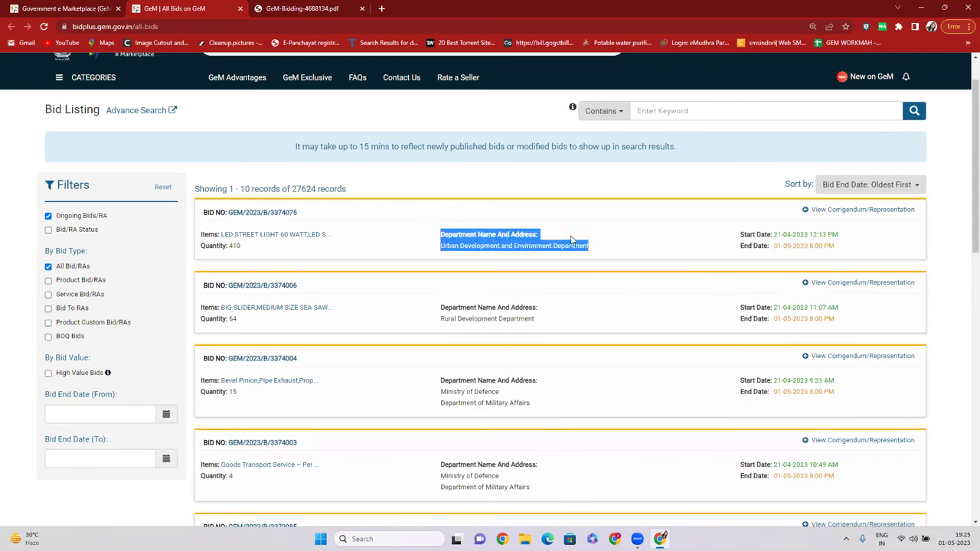
left_click_drag(218, 237, 331, 237)
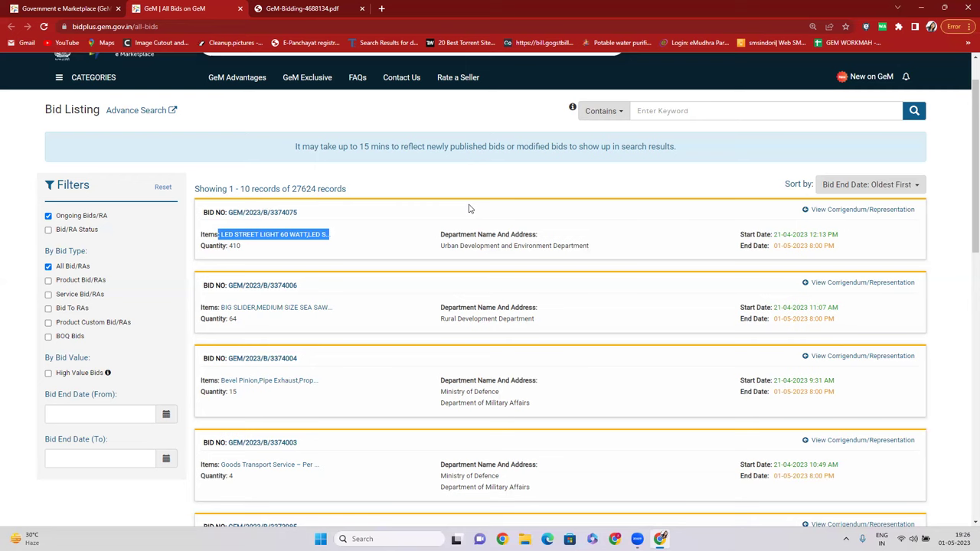
Filter the bid listing by Bid/RA Status to show only awarded bids.
left_click(86, 229)
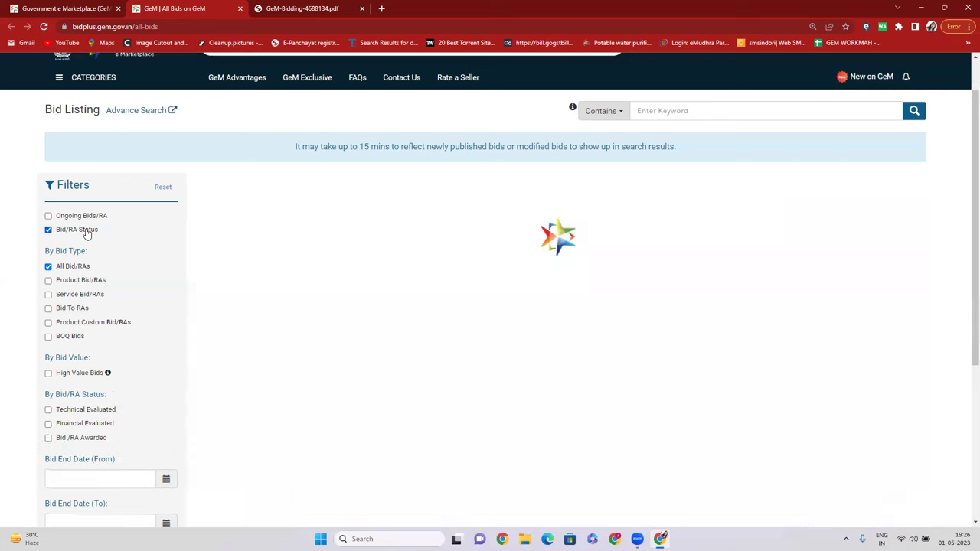
left_click(79, 438)
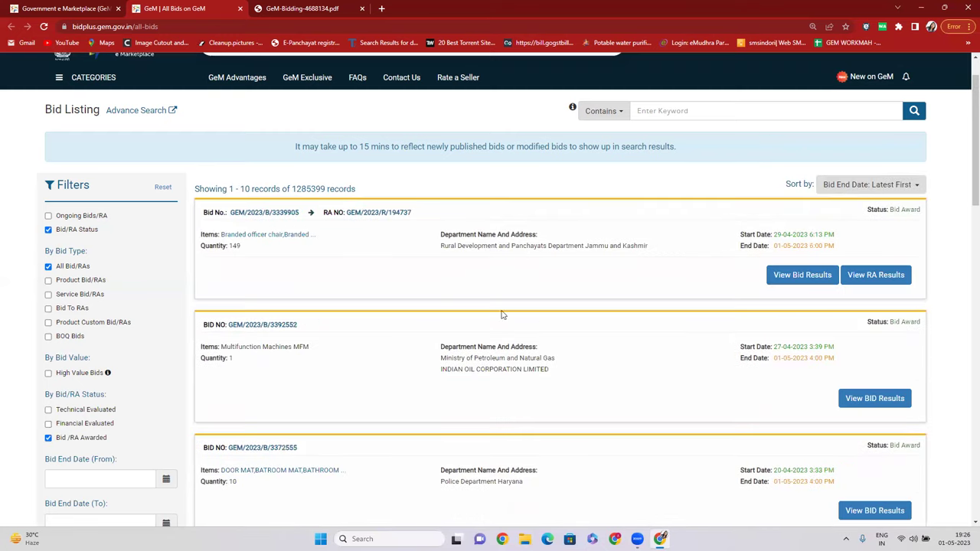
scroll(372, 308, "down", 2)
scroll(868, 227, "down", 1)
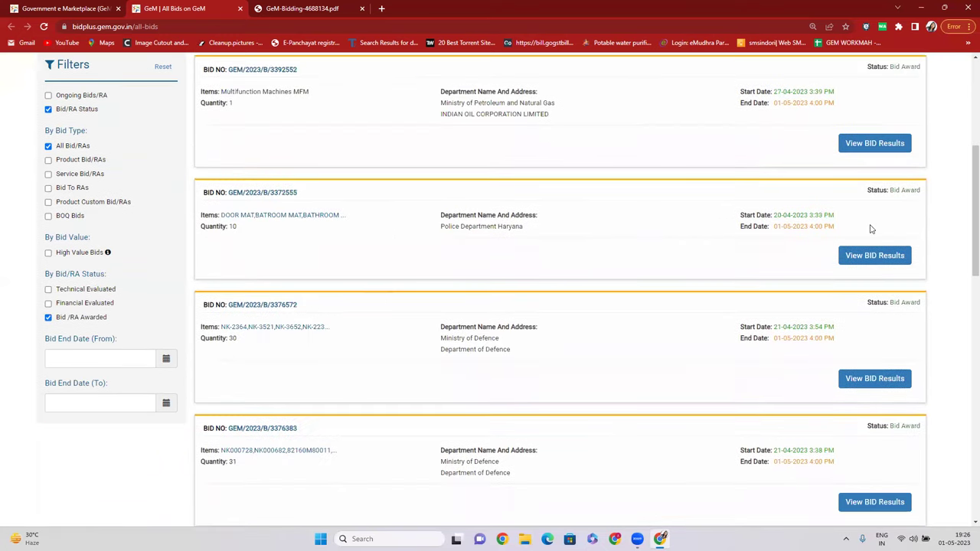
Open results for bid GEM/2023/B/3376572 and check the three sellers' Qualified technical status.
left_click(873, 386)
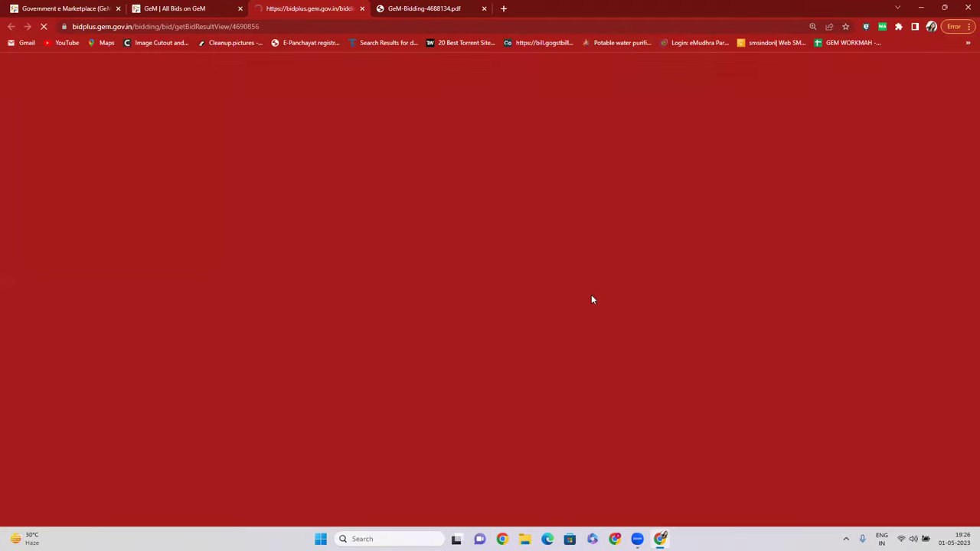
scroll(114, 283, "down", 3)
left_click(113, 234)
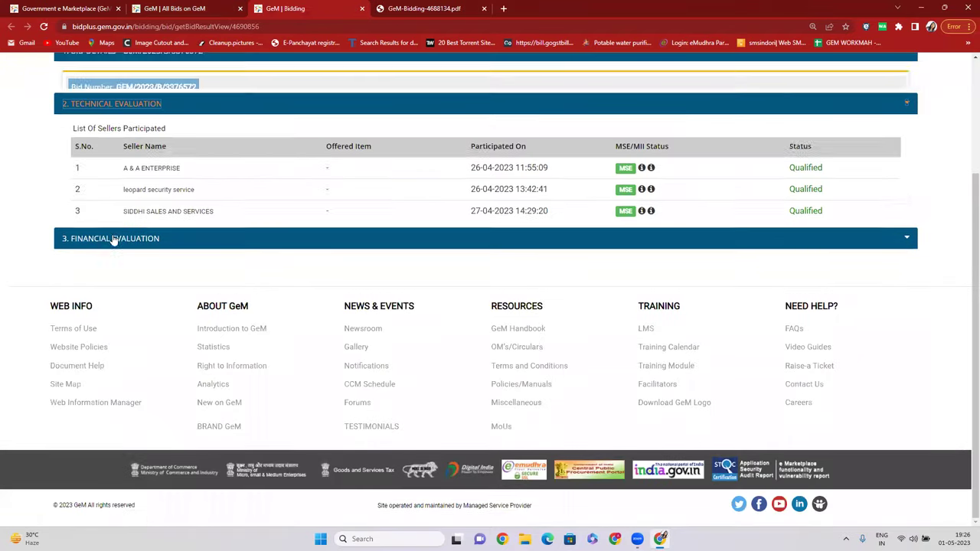
scroll(344, 245, "up", 1)
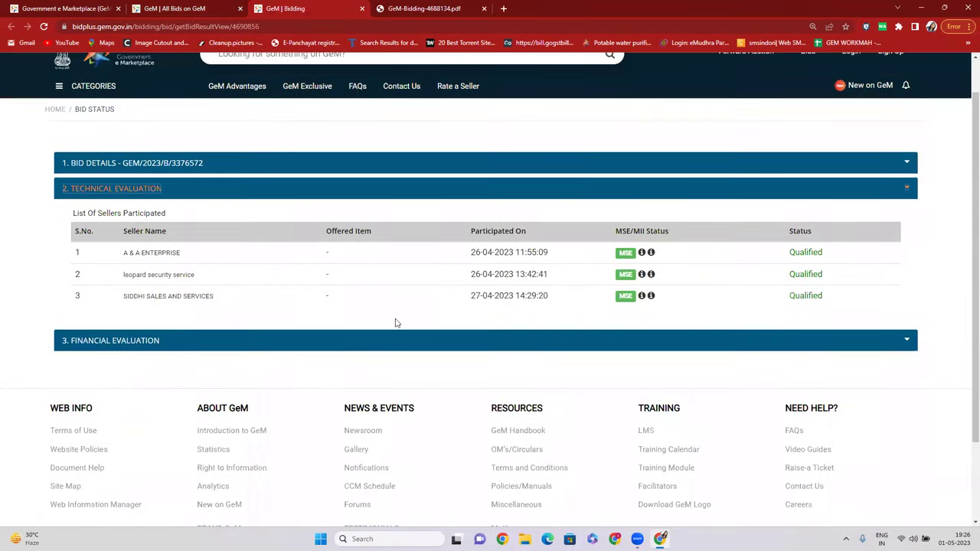
double_click(806, 252)
double_click(806, 274)
left_click(829, 297)
double_click(827, 296)
Expand the financial evaluation and highlight the L1 rank and its ₹138056.00 total price.
left_click(139, 341)
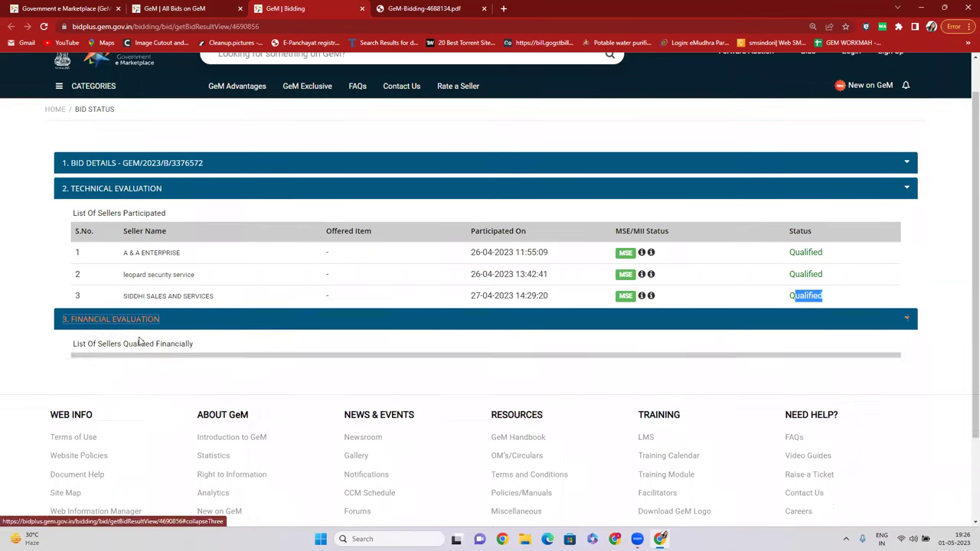
double_click(778, 277)
left_click(720, 303)
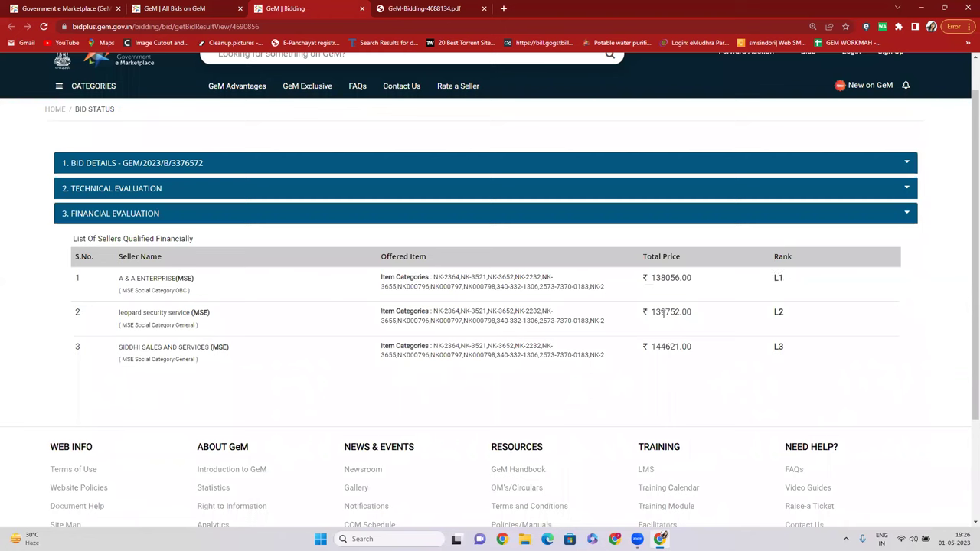
left_click_drag(661, 279, 706, 283)
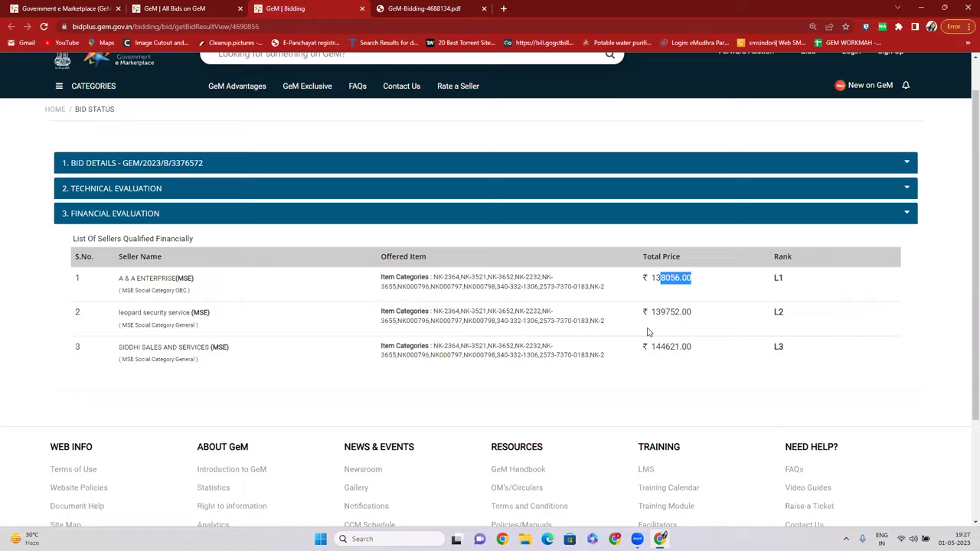
scroll(655, 340, "up", 1)
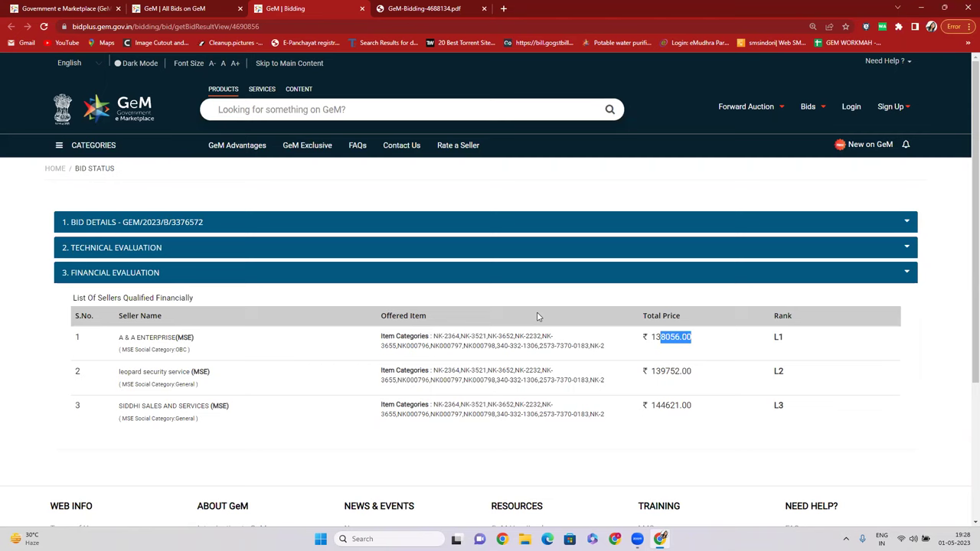
Close the bid results and bid document PDF tabs.
left_click(361, 8)
left_click(361, 9)
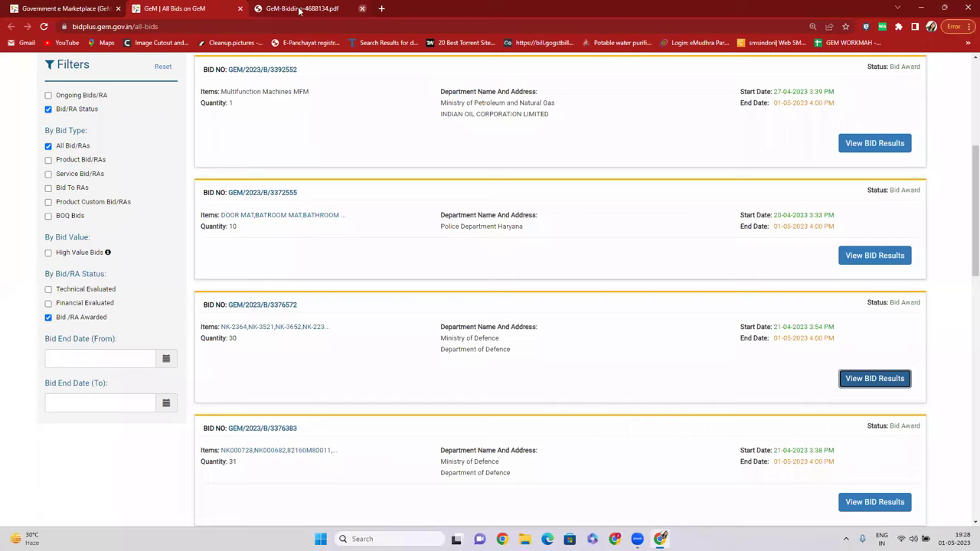
scroll(388, 233, "up", 3)
scroll(388, 234, "up", 1)
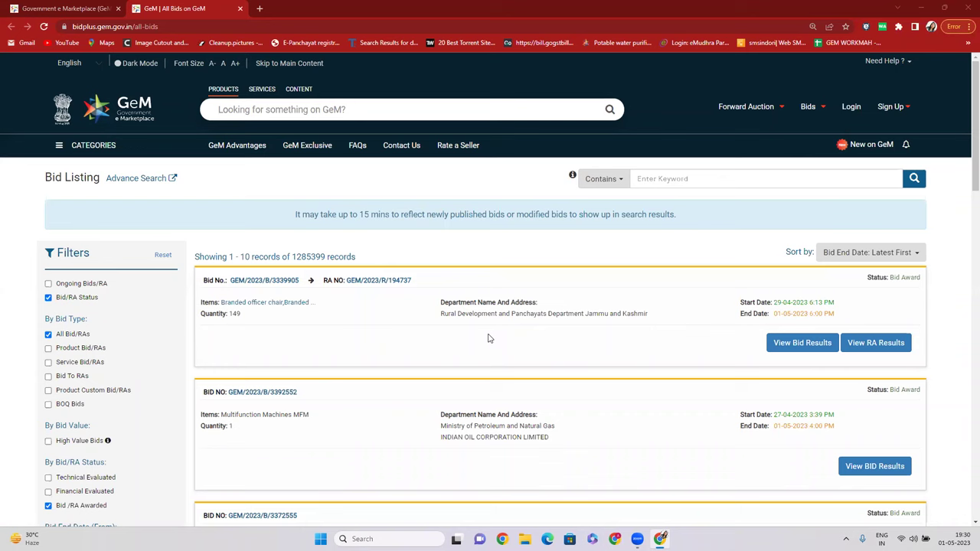
Search for 'HIGH MAST' and pick the High Mast Lighting Tower for large area with LED Flood Lighting System suggestion.
left_click(404, 112)
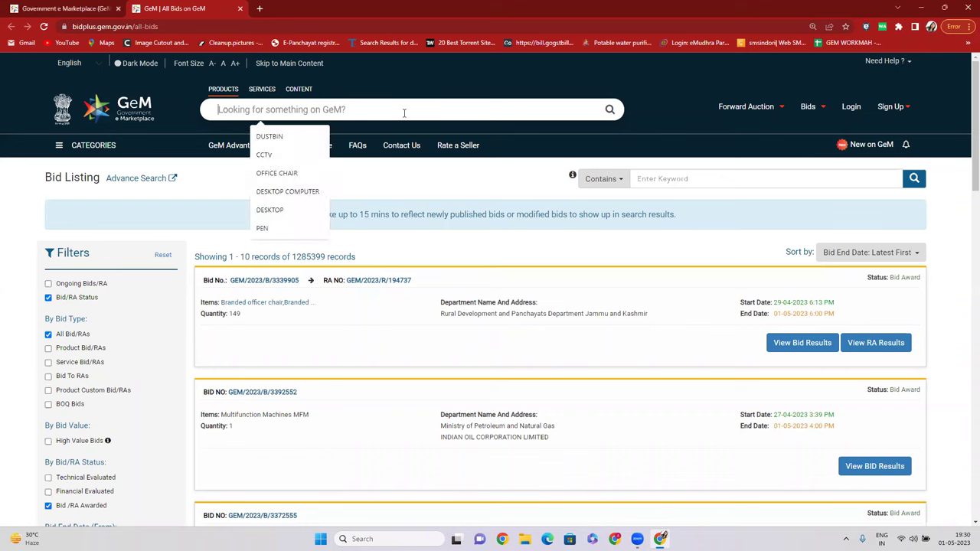
type("HIGH MAST")
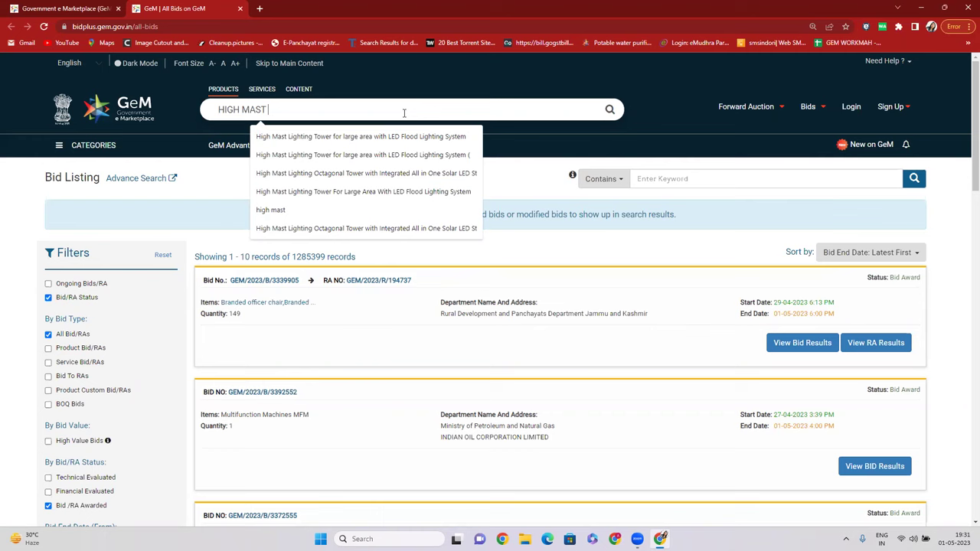
left_click(424, 137)
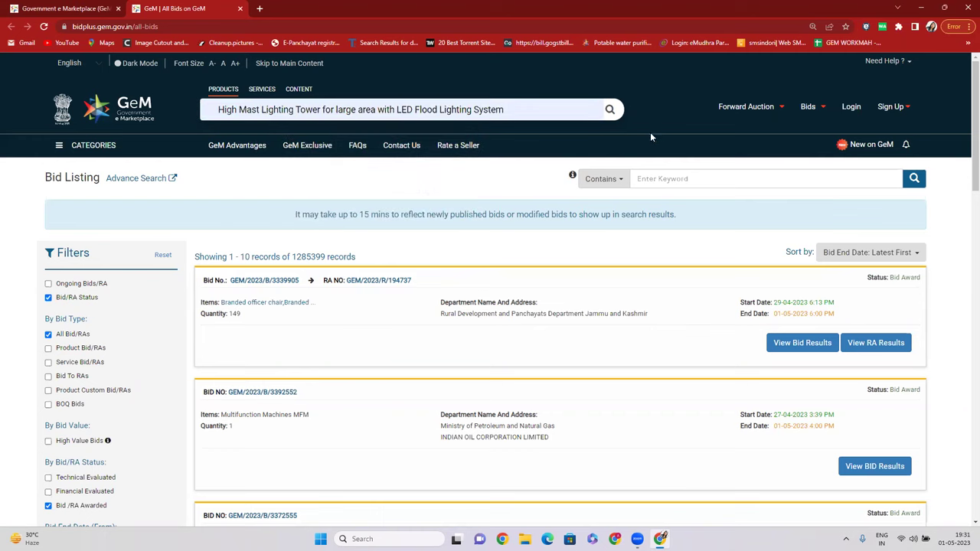
Run the search and open the large-area high mast lighting tower category, listing 316 products by lowest price.
left_click(610, 111)
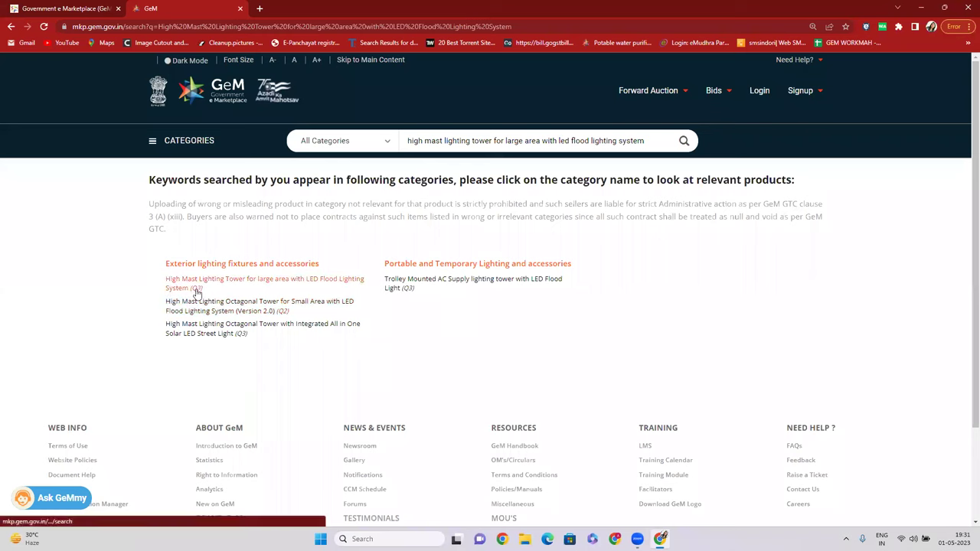
left_click(205, 283)
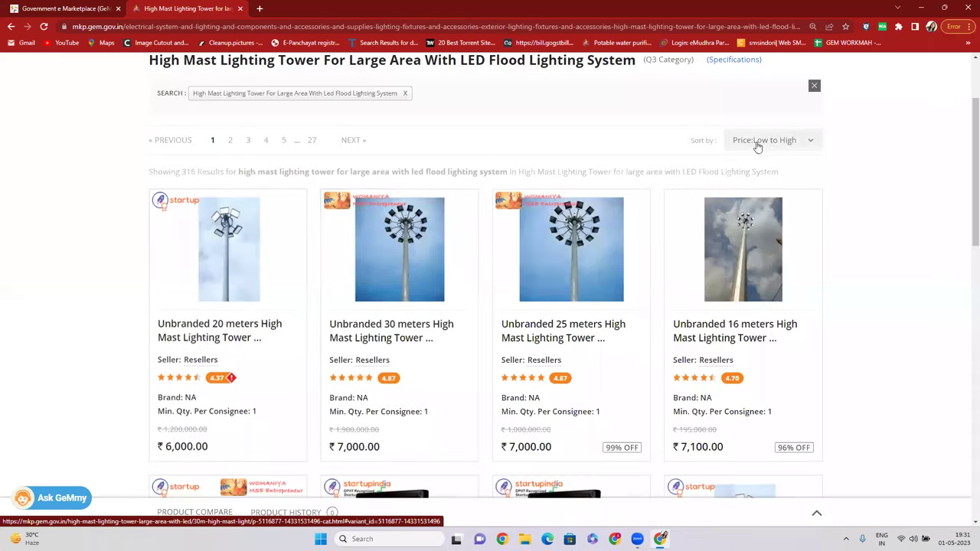
Check the price sort options and remove the keyword search filter from the listing.
left_click(757, 141)
scroll(239, 290, "down", 1)
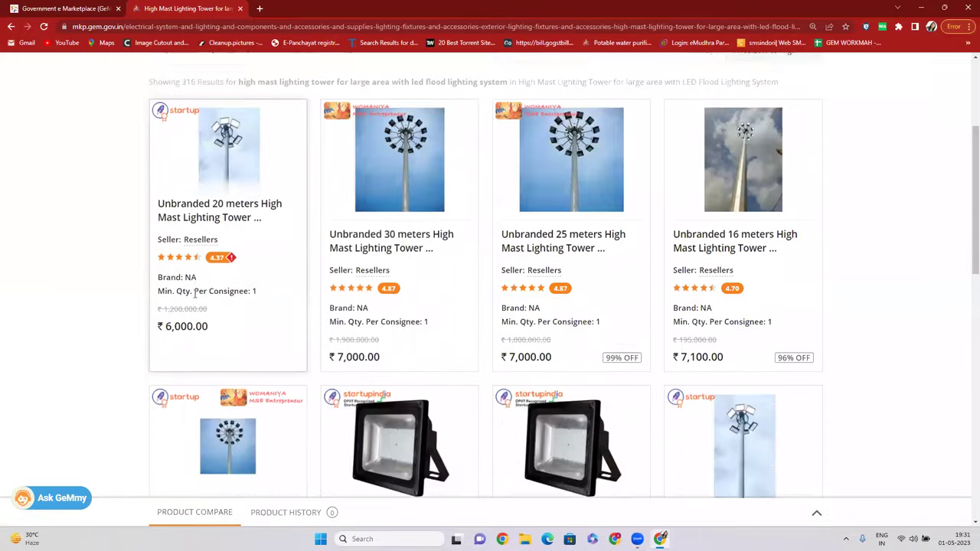
scroll(240, 290, "up", 2)
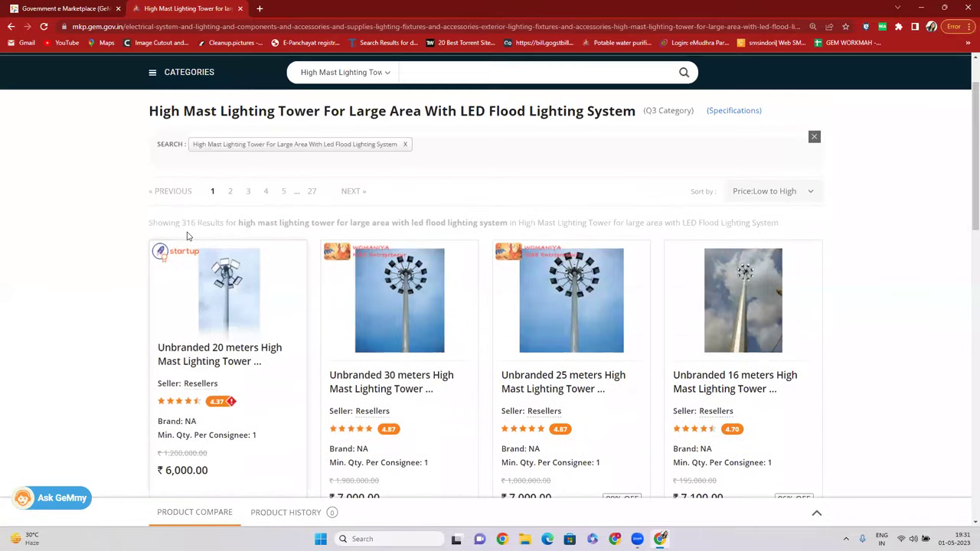
left_click(405, 146)
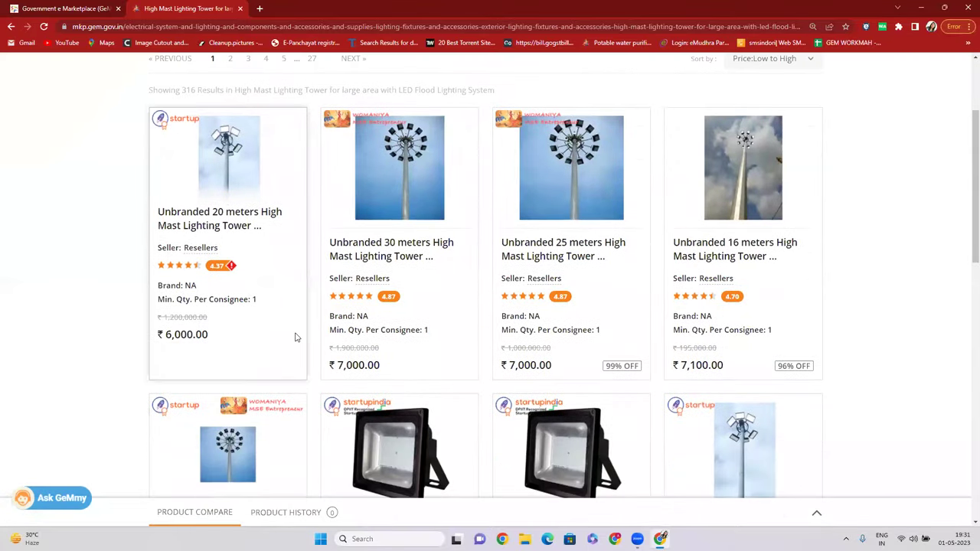
Browse the Unbranded 20, 30, 25 and 16 meter high mast tower cards.
left_click_drag(167, 342, 215, 335)
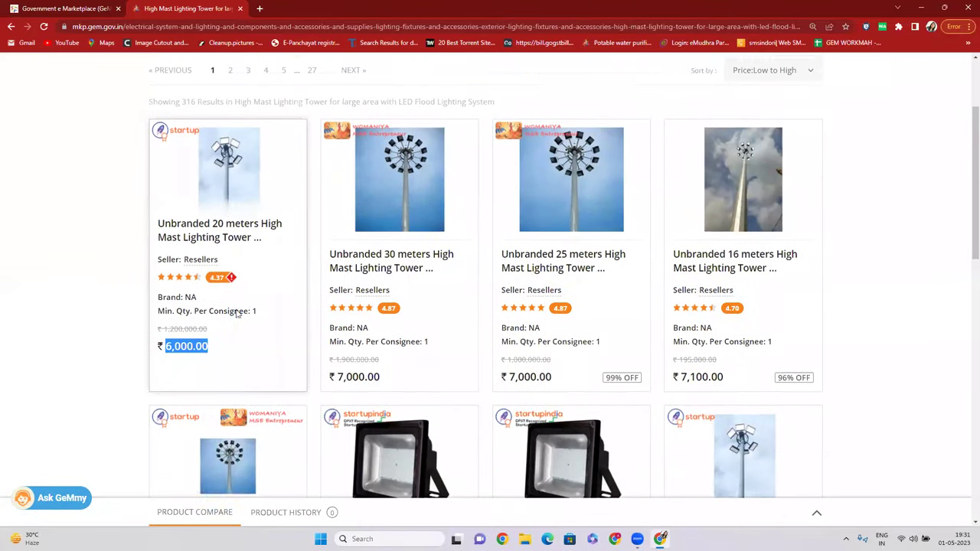
scroll(168, 322, "up", 2)
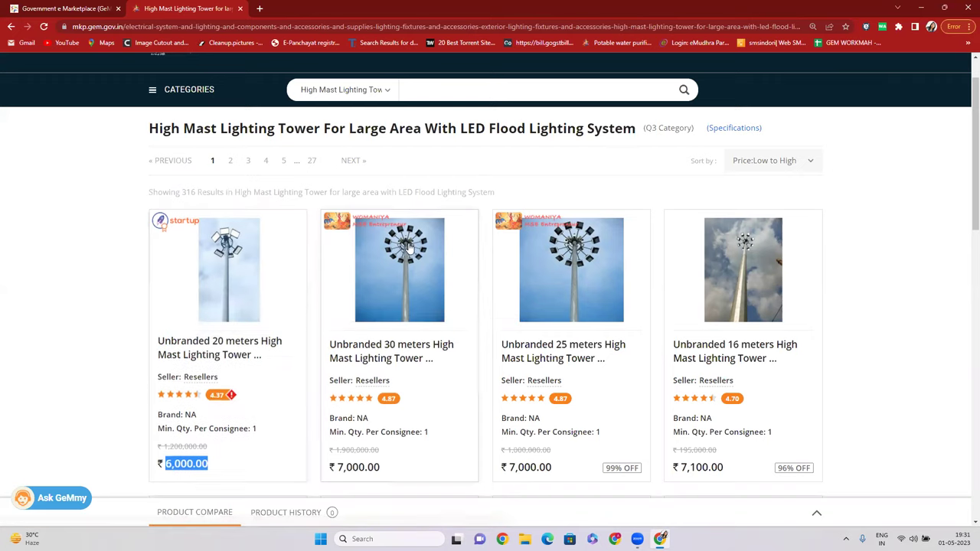
scroll(406, 244, "up", 1)
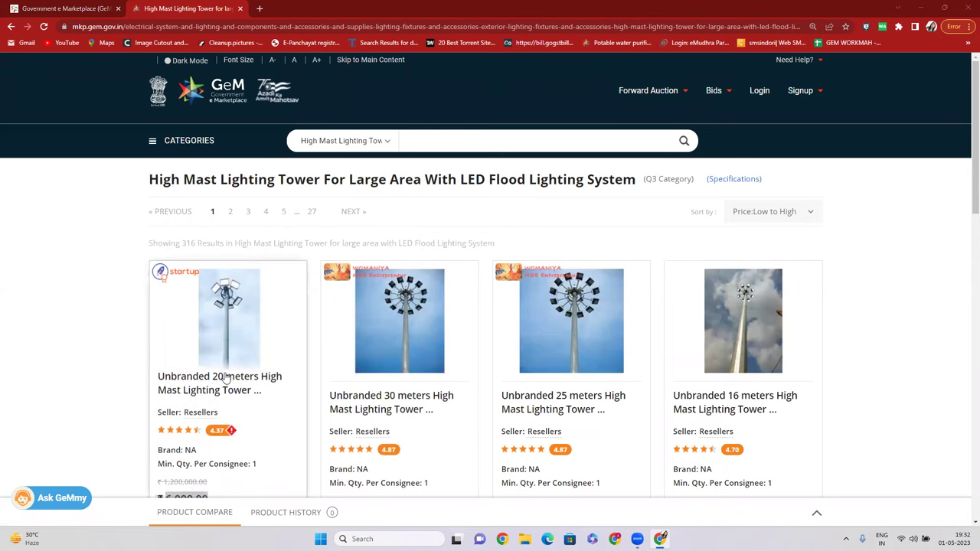
scroll(271, 296, "down", 2)
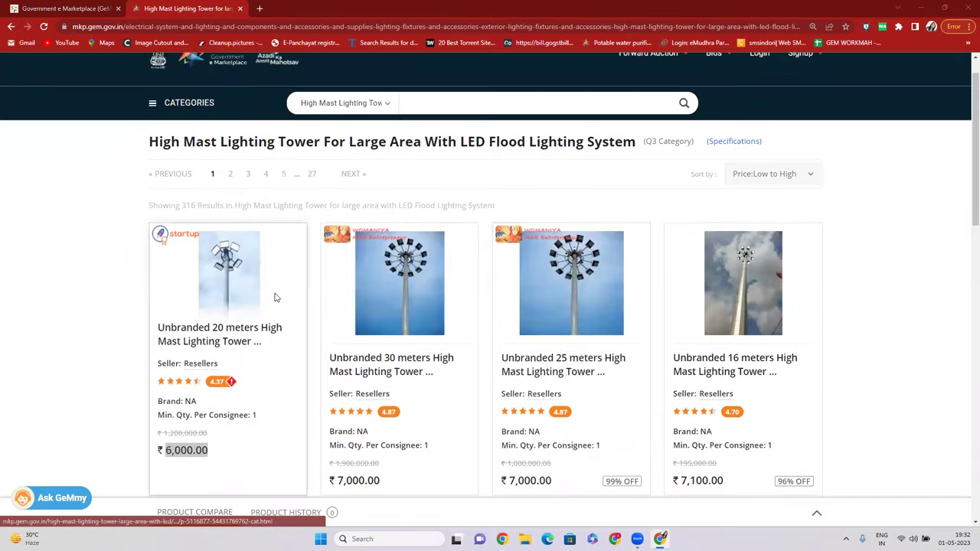
scroll(253, 275, "down", 3)
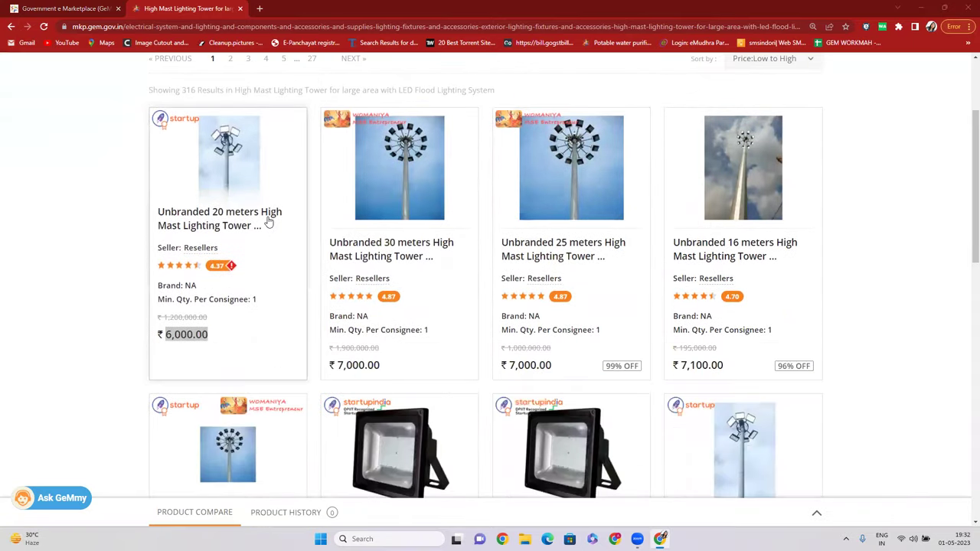
scroll(268, 222, "up", 3)
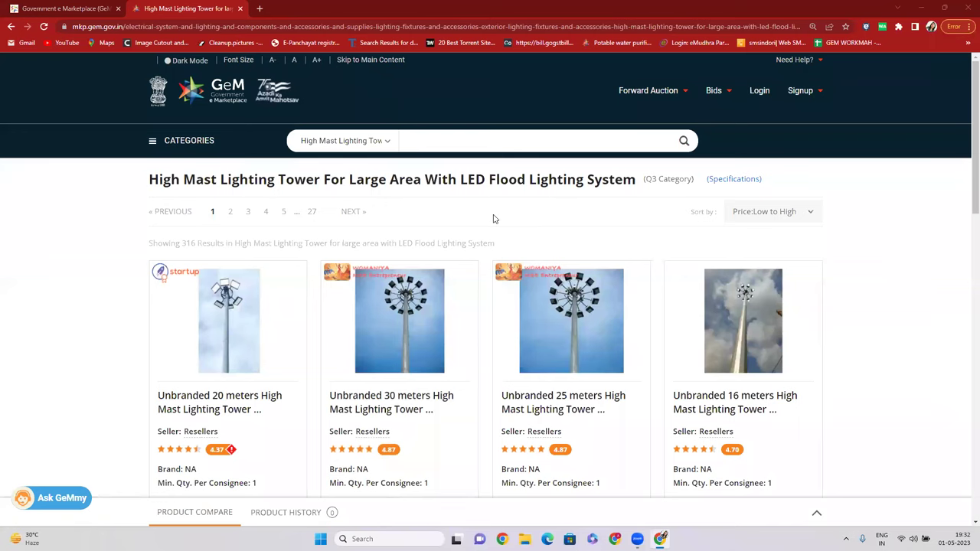
scroll(363, 282, "down", 3)
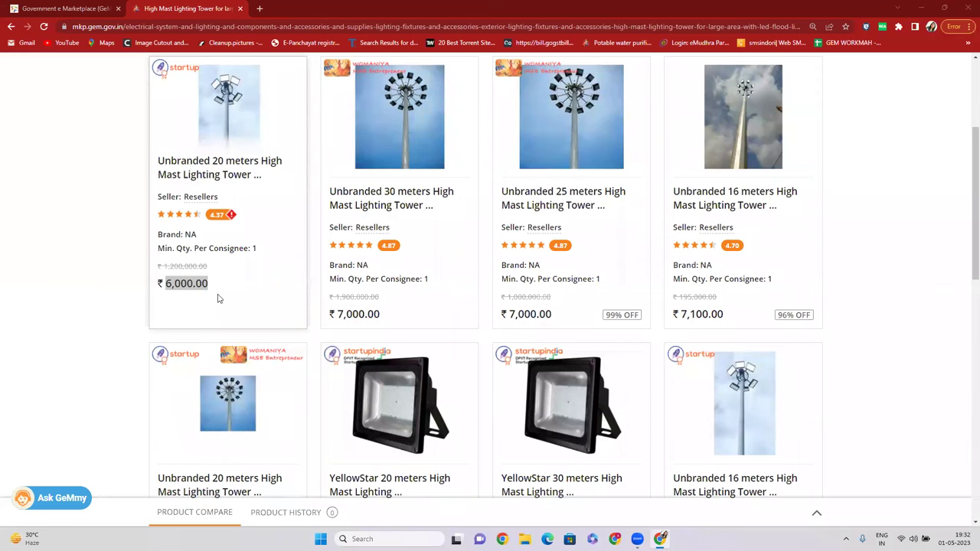
scroll(346, 280, "up", 3)
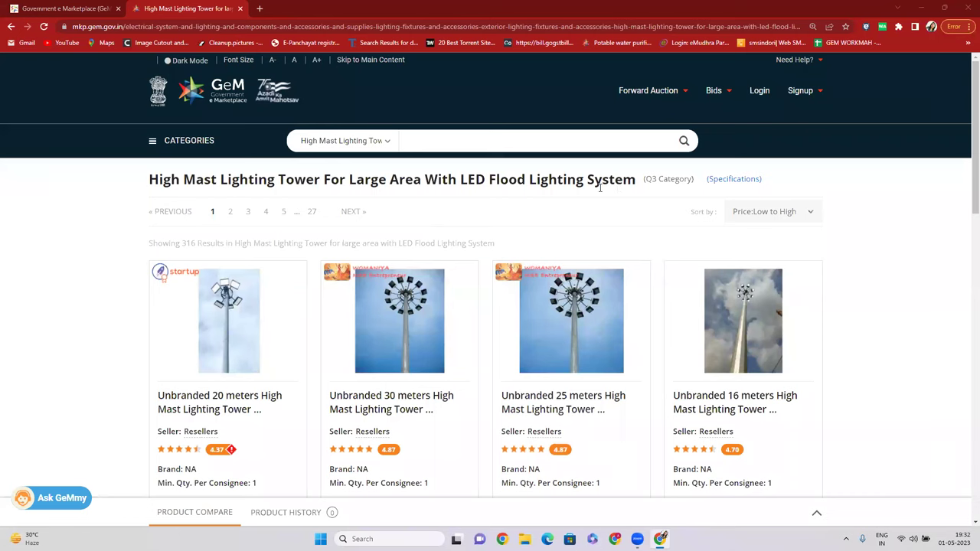
Set the search scope to All Categories and review the ₹6,000 Unbranded 20 meter tower listing.
left_click(365, 144)
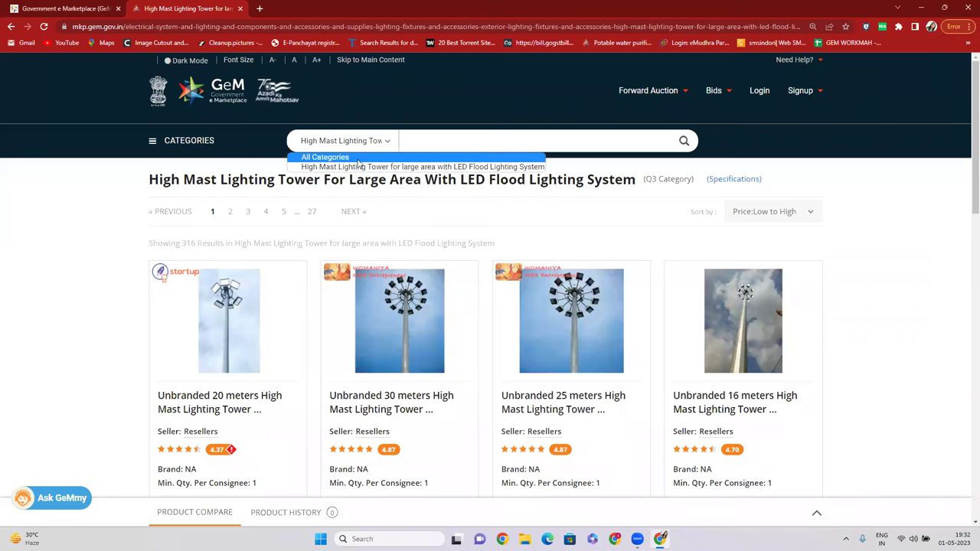
left_click(357, 158)
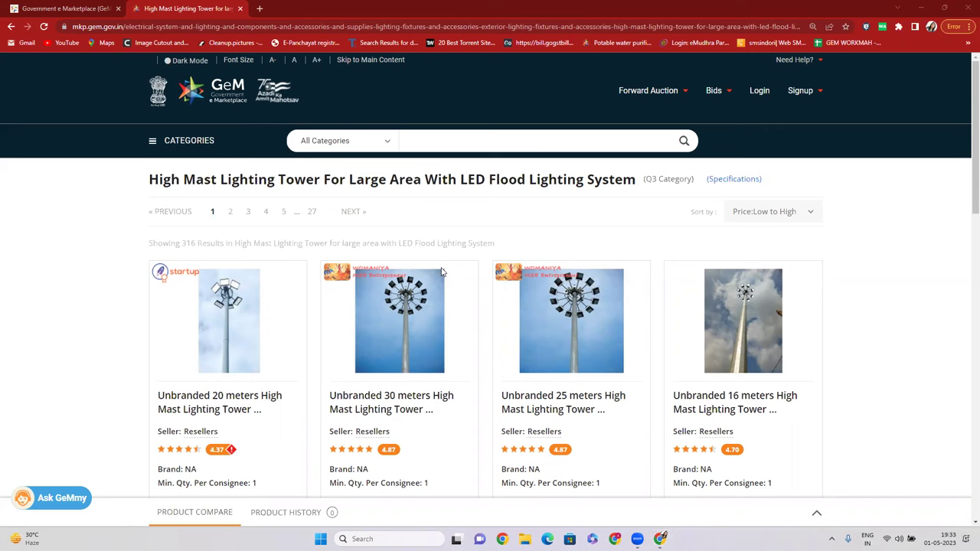
scroll(216, 383, "down", 1)
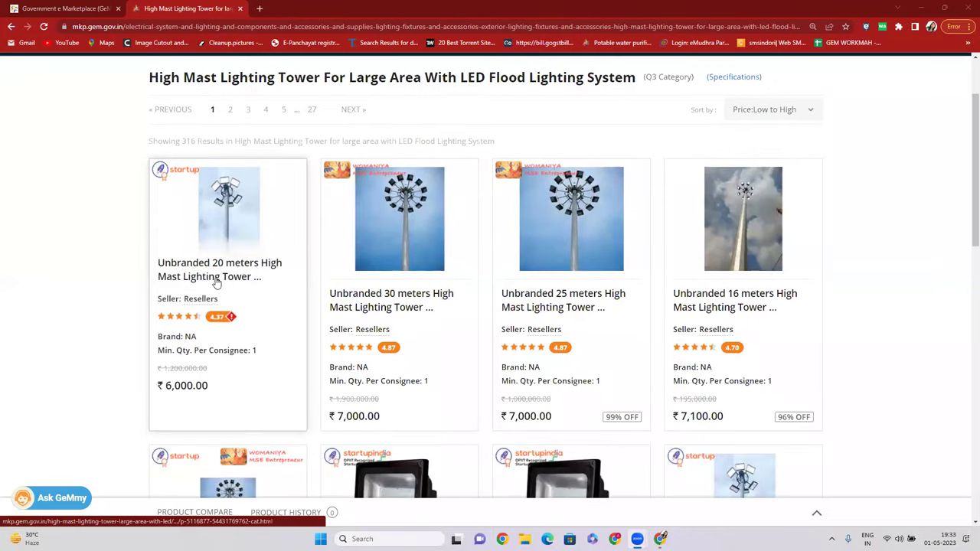
scroll(358, 63, "up", 1)
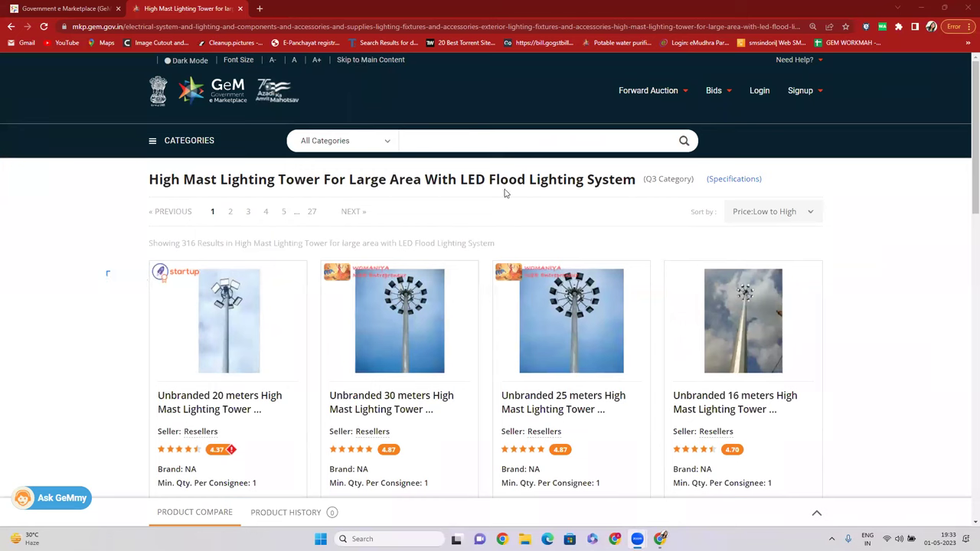
scroll(398, 321, "down", 1)
scroll(428, 138, "up", 1)
scroll(270, 225, "down", 3)
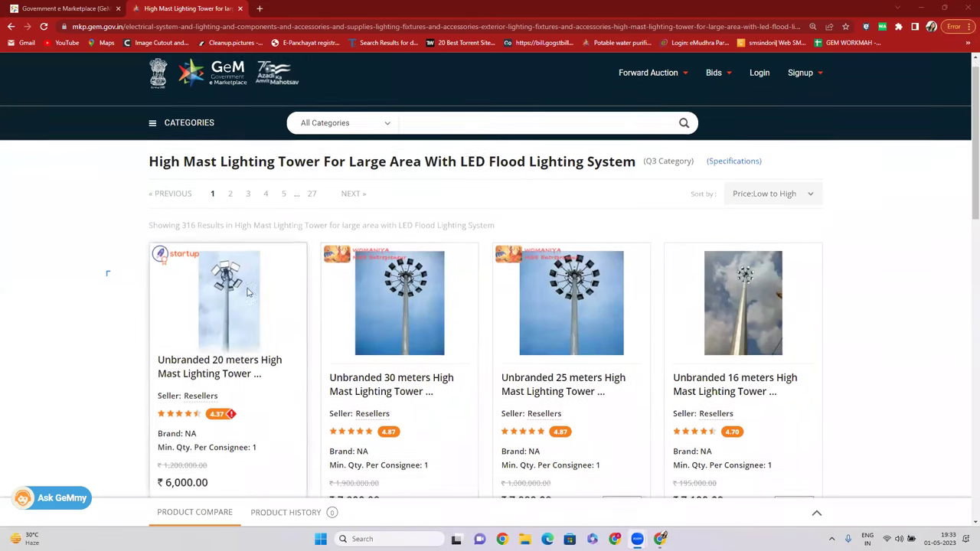
scroll(214, 184, "up", 2)
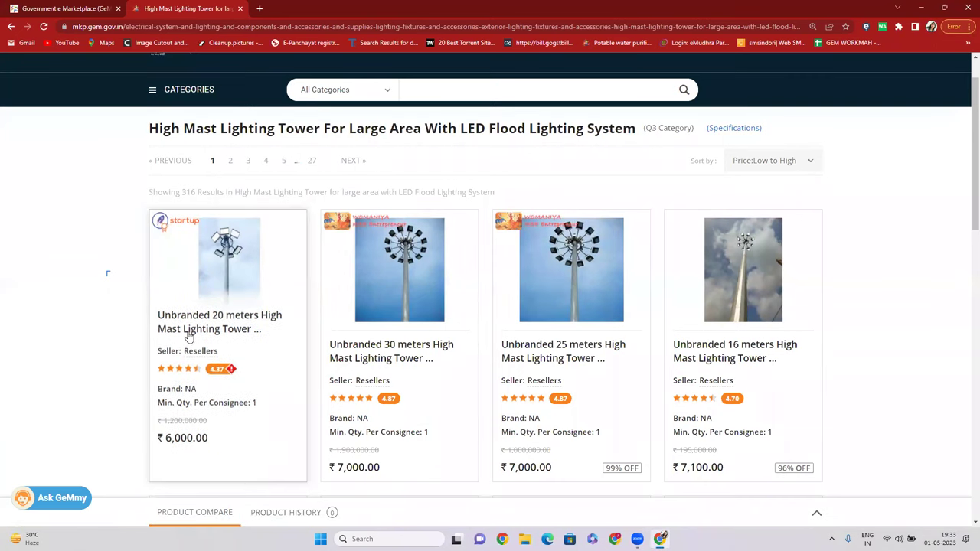
left_click(196, 328)
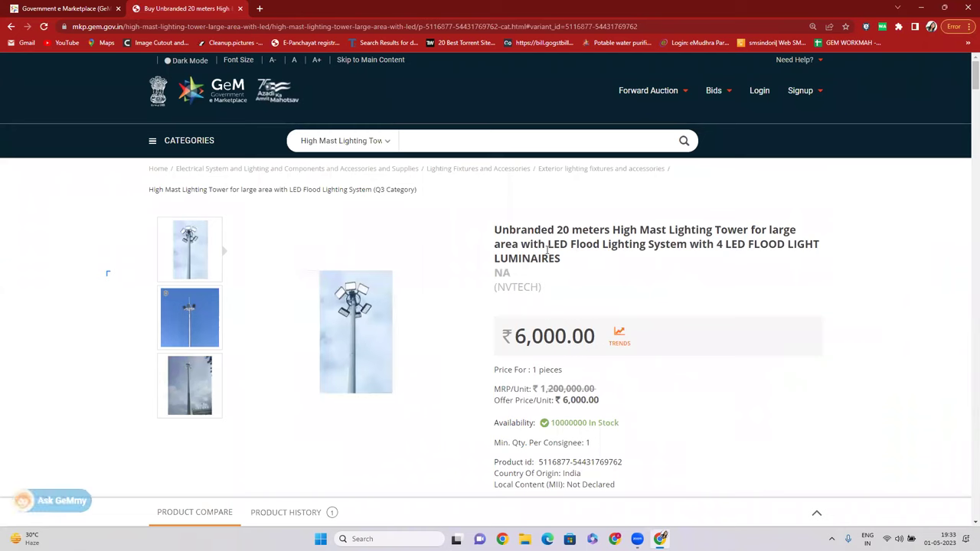
left_click_drag(501, 229, 807, 231)
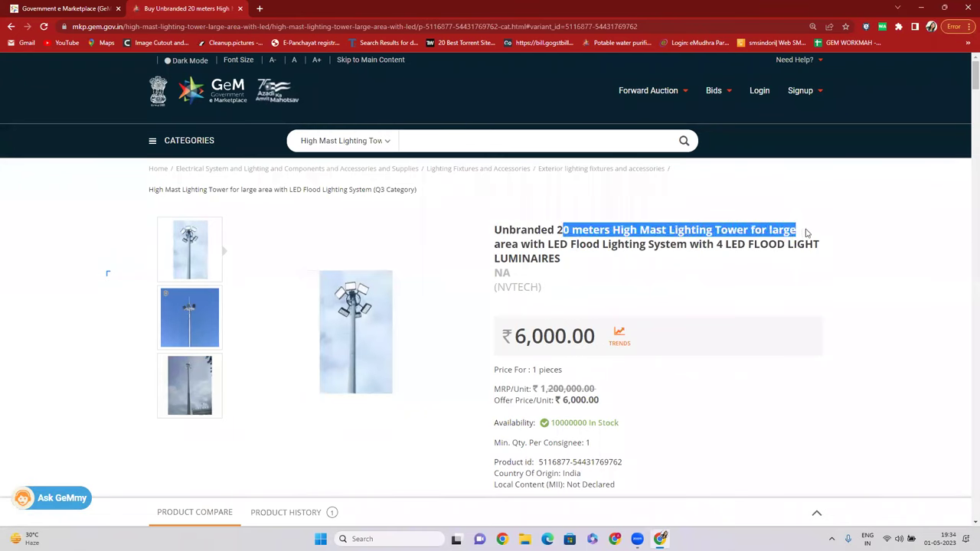
scroll(655, 238, "down", 1)
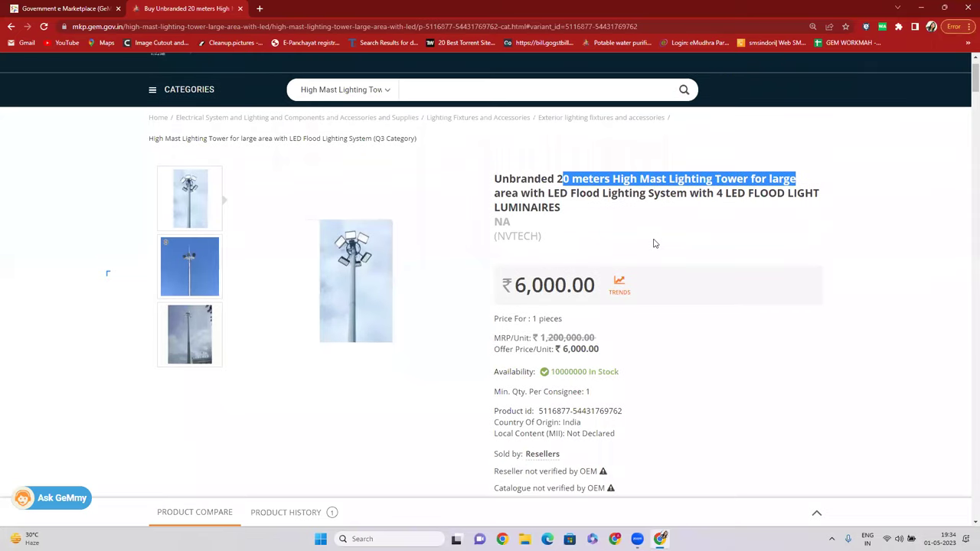
mouse_move(187, 325)
mouse_move(184, 251)
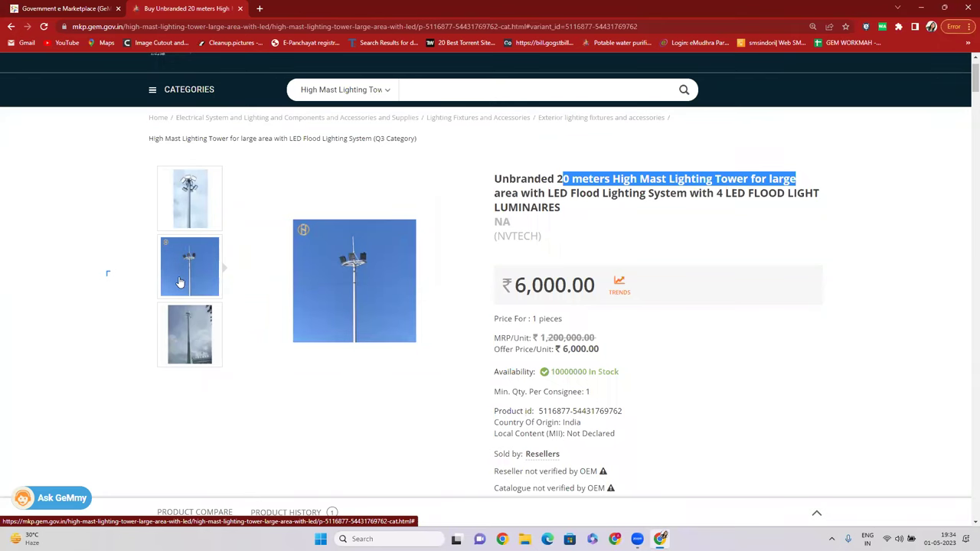
left_click(578, 216)
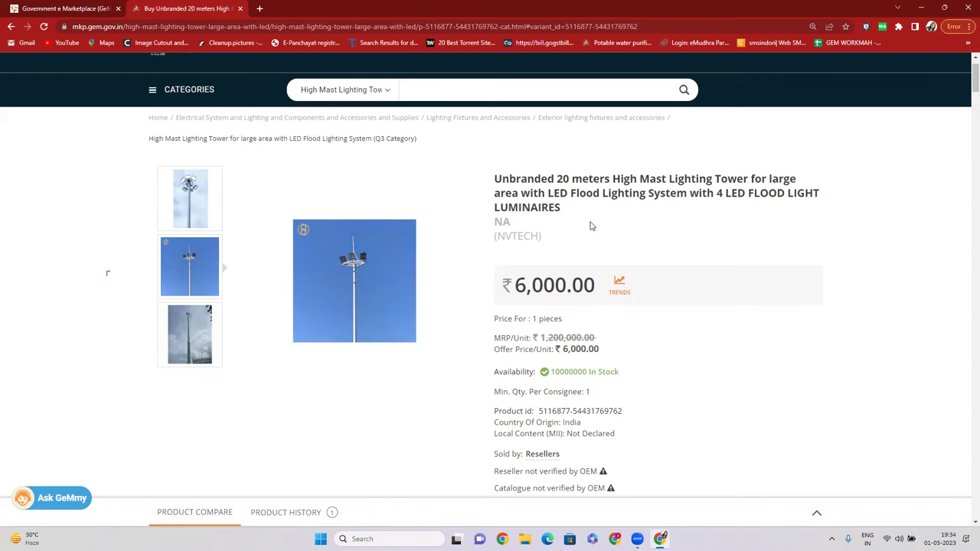
scroll(669, 205, "down", 2)
scroll(720, 184, "up", 1)
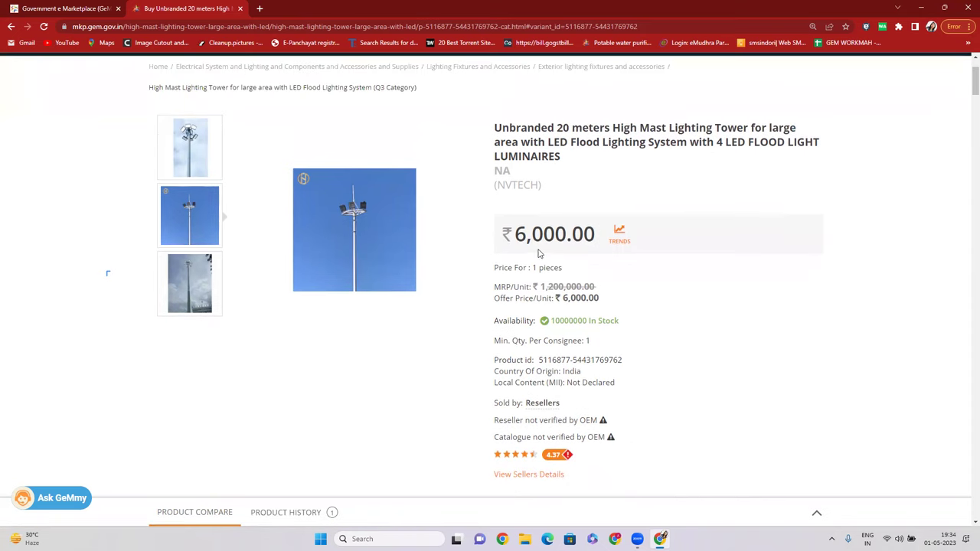
scroll(591, 284, "down", 1)
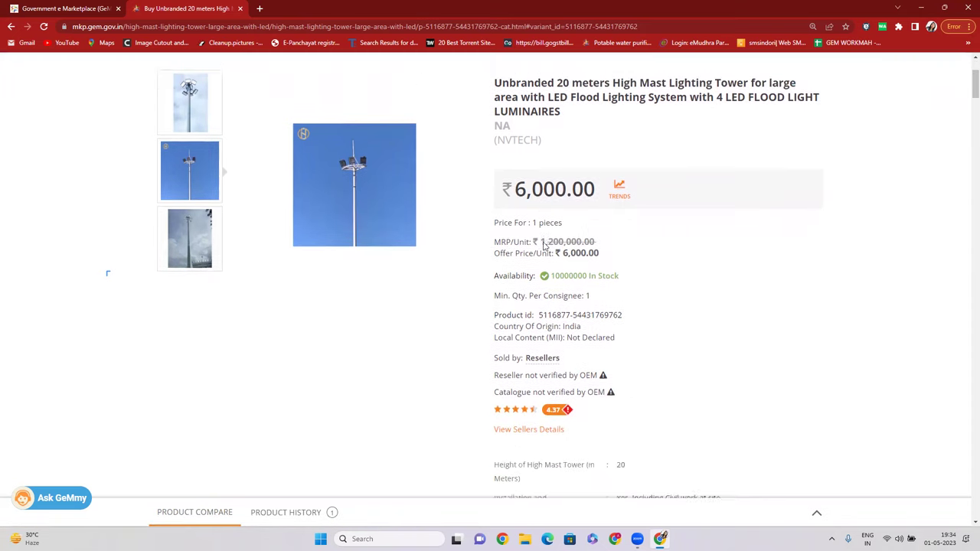
left_click_drag(519, 183, 589, 181)
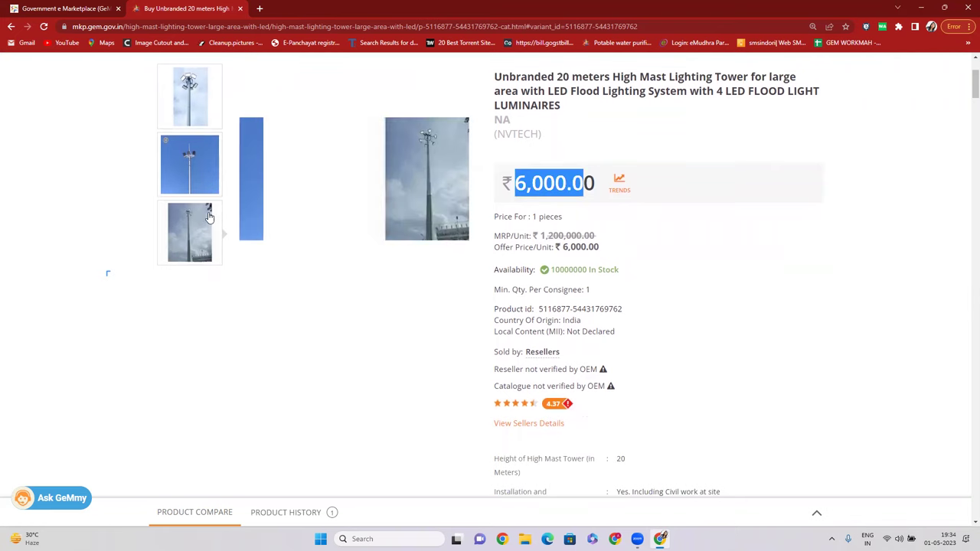
scroll(229, 218, "up", 1)
left_click_drag(506, 236, 593, 236)
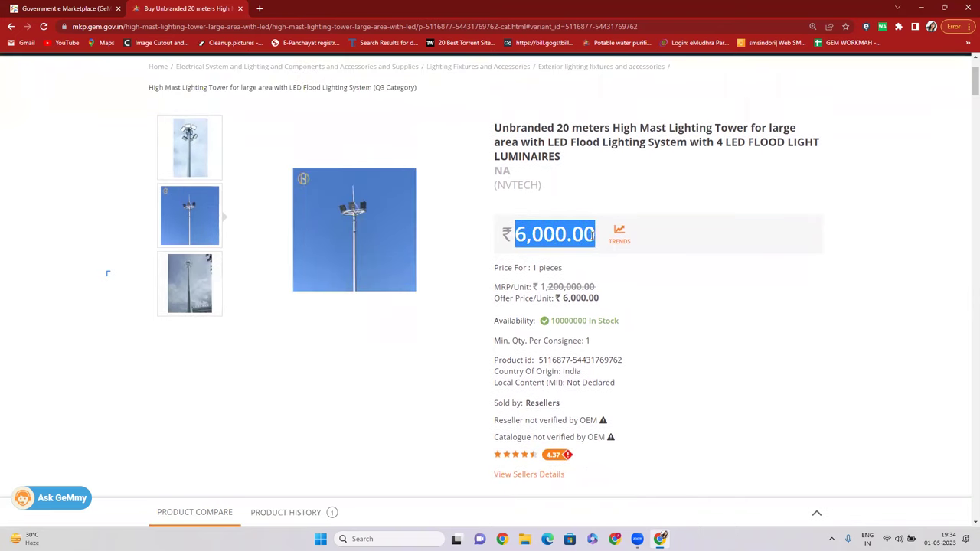
left_click_drag(497, 187, 525, 178)
left_click(496, 187)
scroll(525, 177, "up", 2)
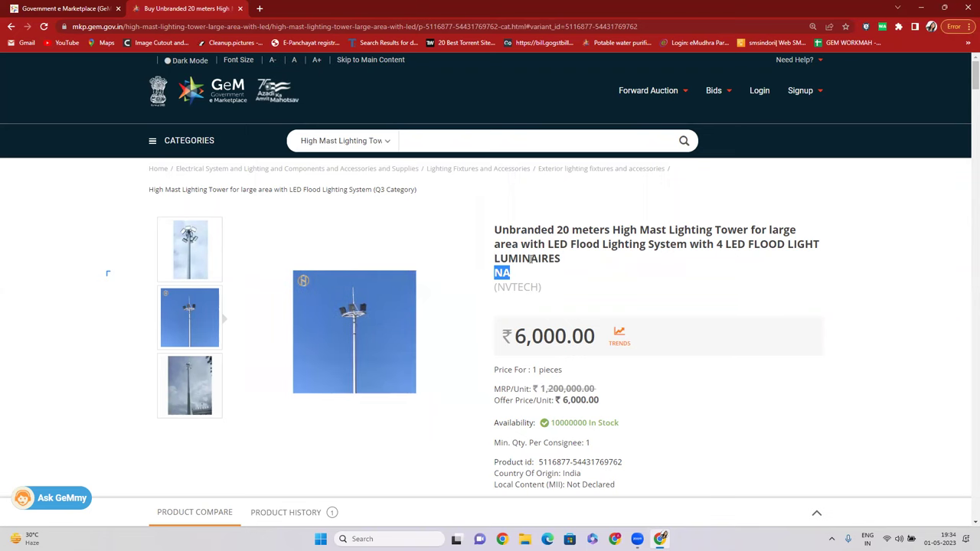
mouse_move(513, 277)
left_mouse_down()
mouse_move(494, 276)
mouse_move(556, 291)
mouse_move(500, 287)
left_mouse_up()
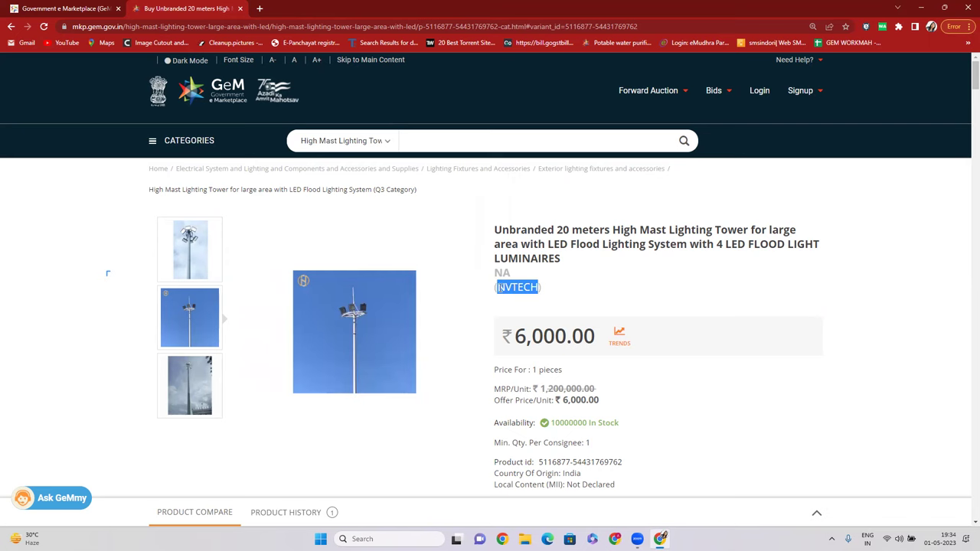
scroll(427, 332, "down", 2)
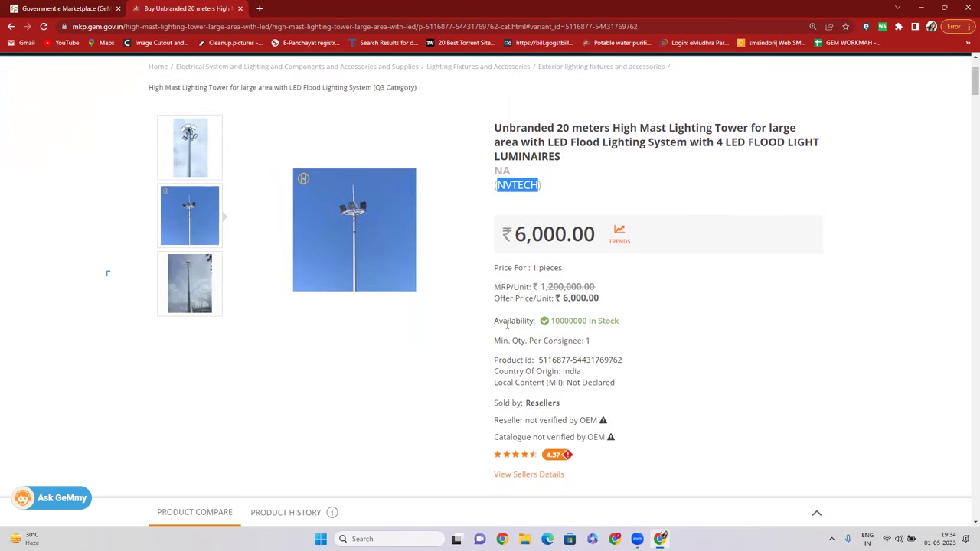
left_click_drag(529, 269, 595, 286)
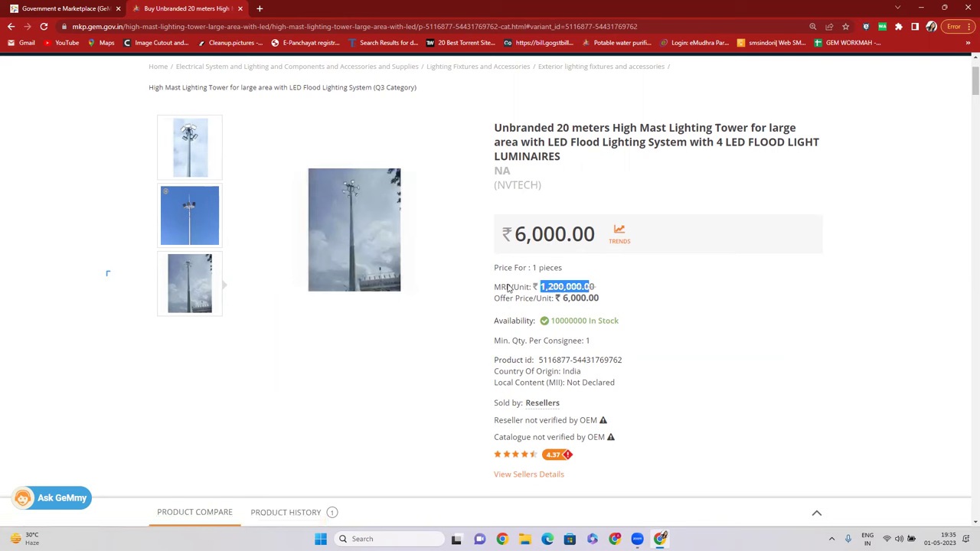
left_click(588, 287)
left_click_drag(527, 287, 598, 276)
left_click(558, 283)
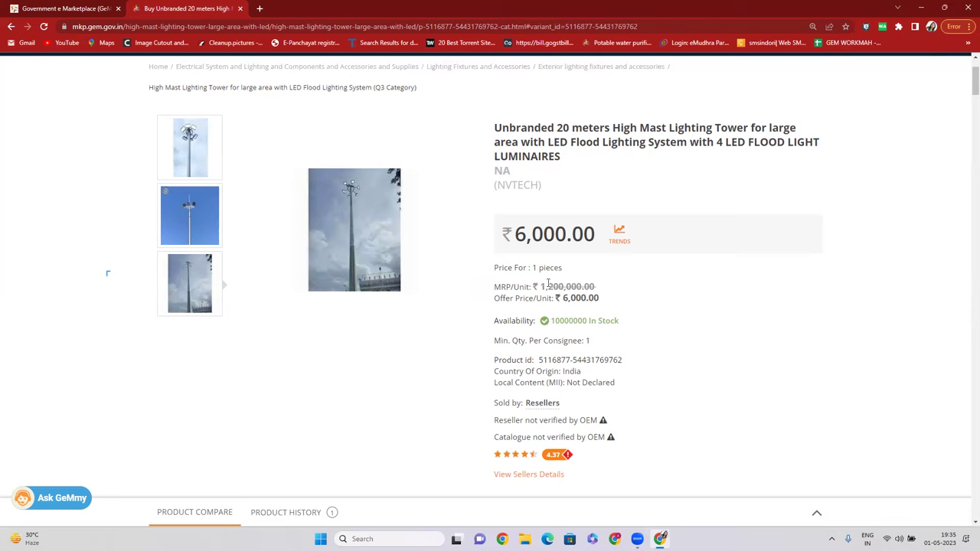
double_click(560, 286)
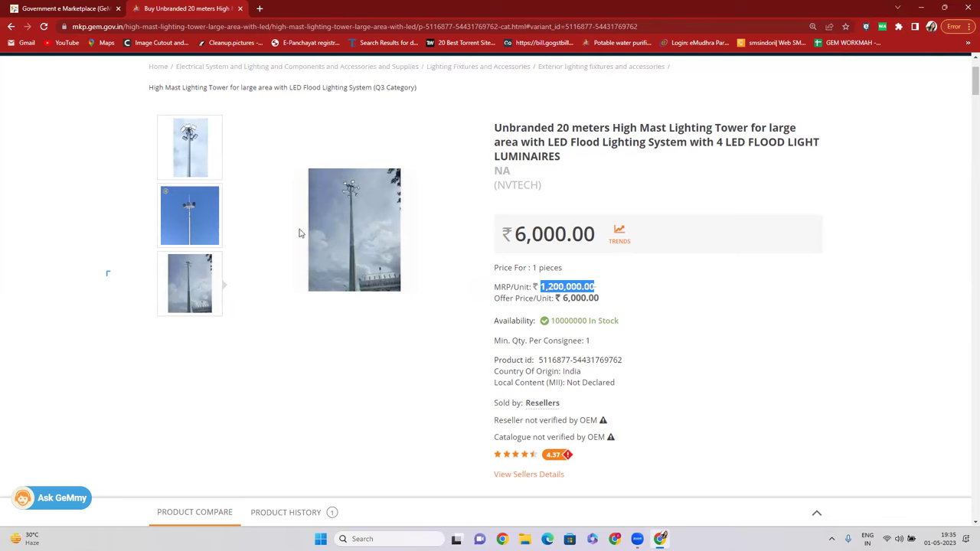
left_click(183, 205)
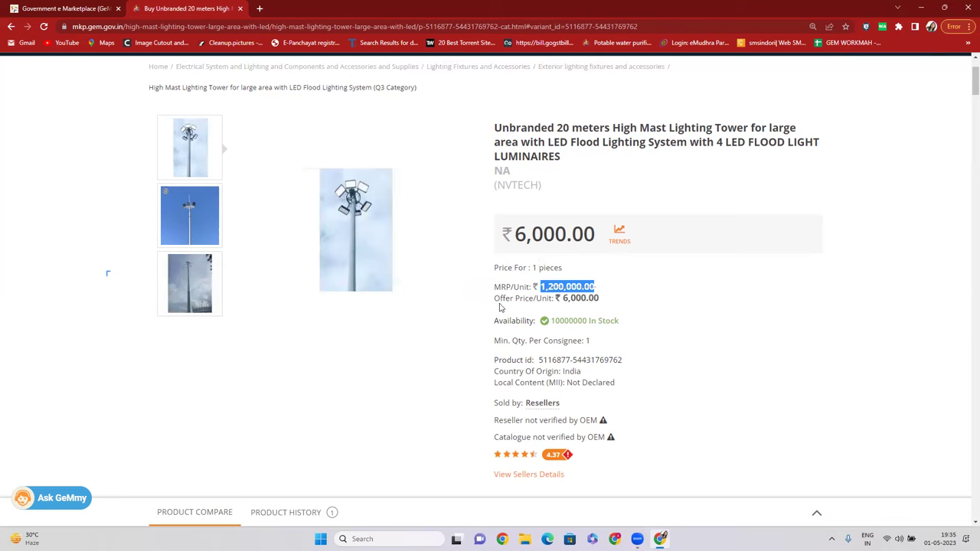
left_click_drag(500, 302, 598, 298)
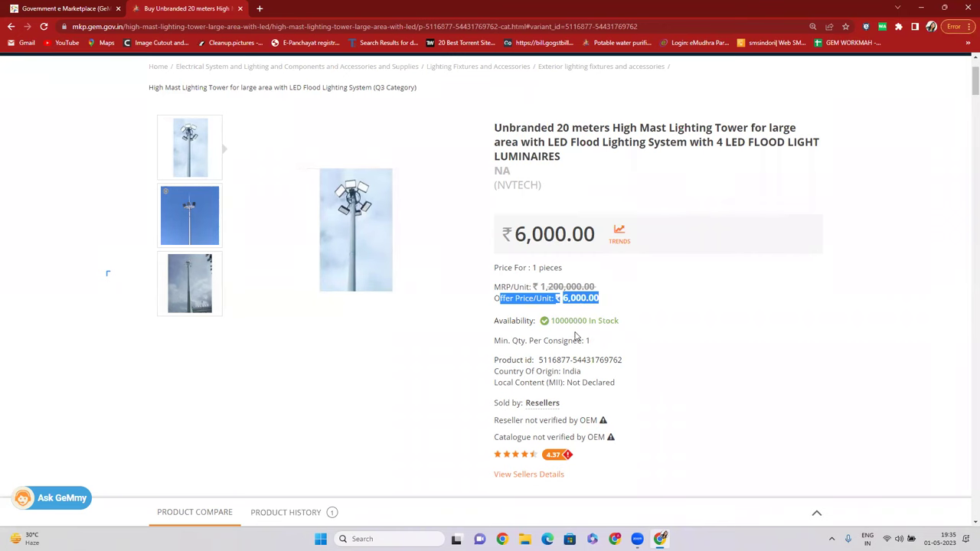
left_click_drag(586, 320, 560, 321)
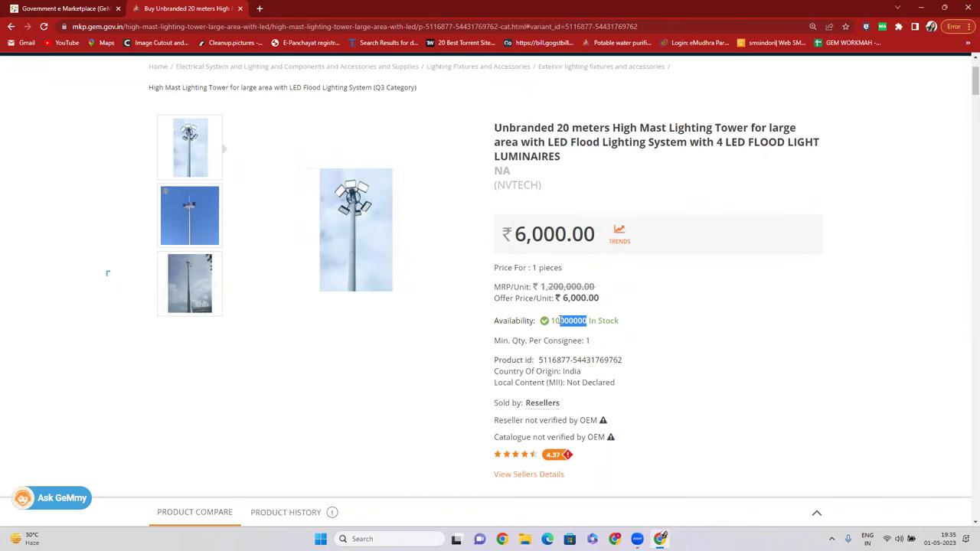
left_click(568, 322)
left_click_drag(564, 322, 583, 321)
left_click_drag(580, 342, 601, 347)
left_click_drag(495, 360, 539, 360)
left_click(609, 360)
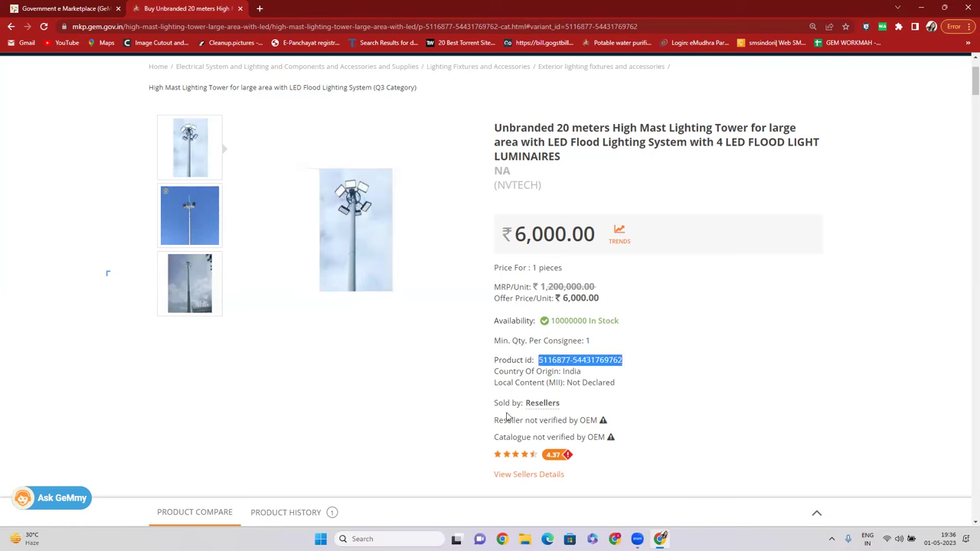
left_click_drag(494, 372, 581, 372)
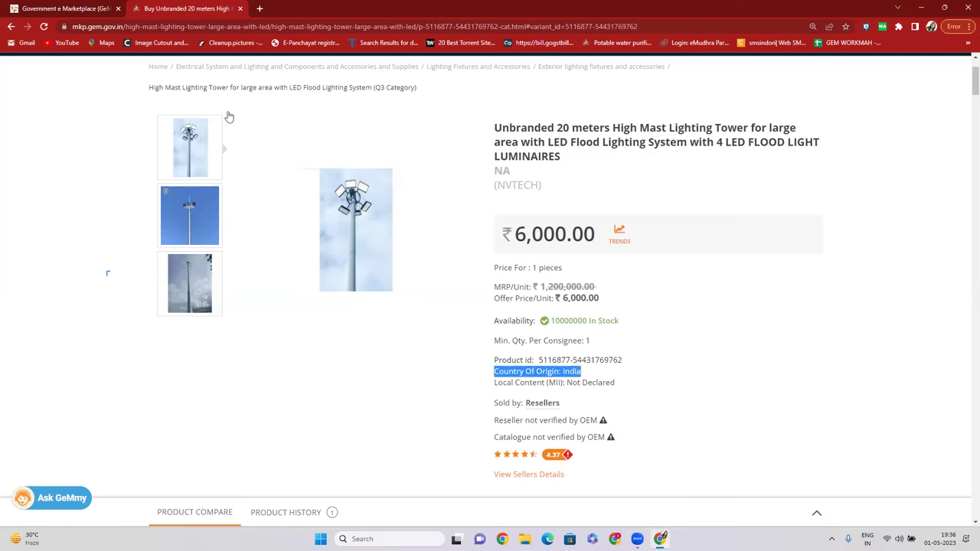
left_click_drag(494, 383, 613, 383)
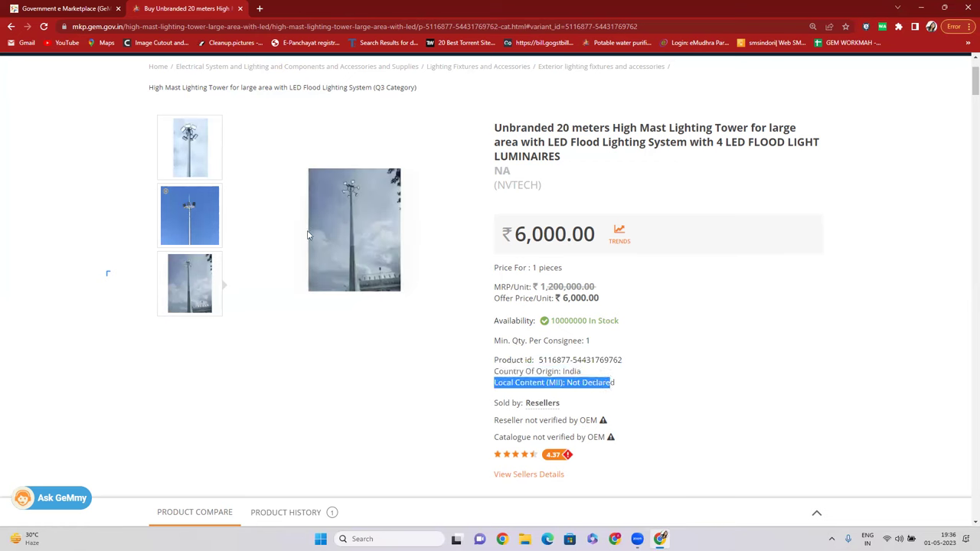
left_click(591, 374)
left_click_drag(613, 382, 569, 375)
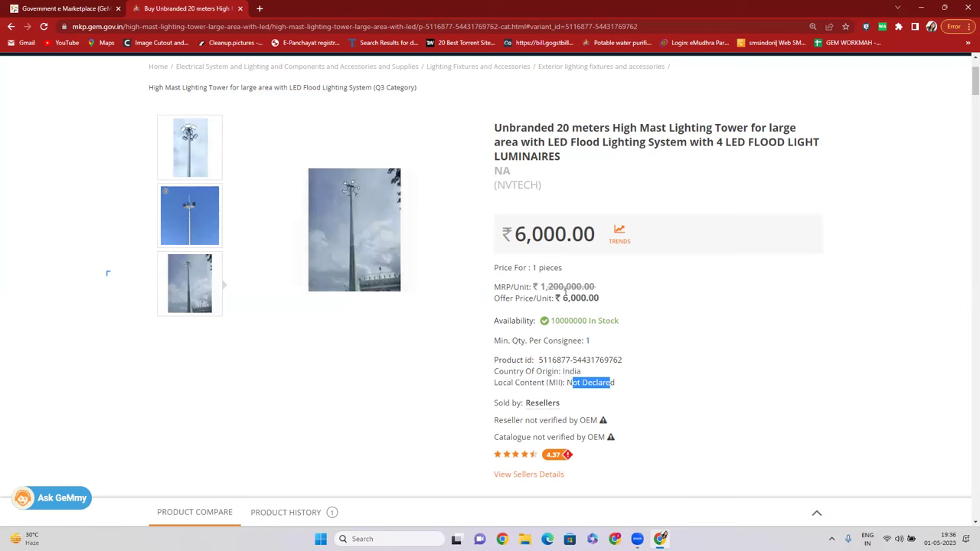
left_click_drag(630, 394, 602, 418)
left_click_drag(577, 383, 634, 391)
scroll(627, 318, "down", 2)
left_click_drag(494, 300, 565, 307)
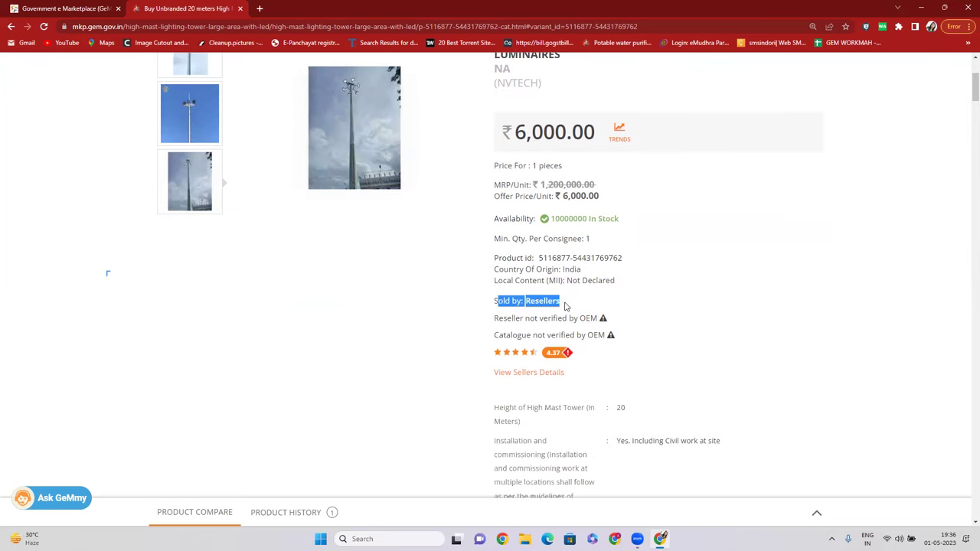
scroll(505, 236, "up", 2)
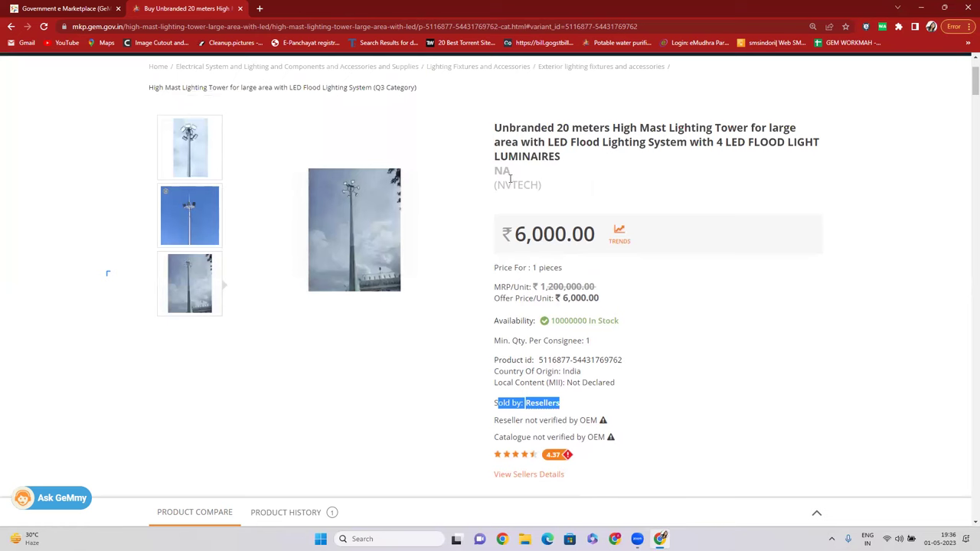
left_click_drag(498, 187, 537, 187)
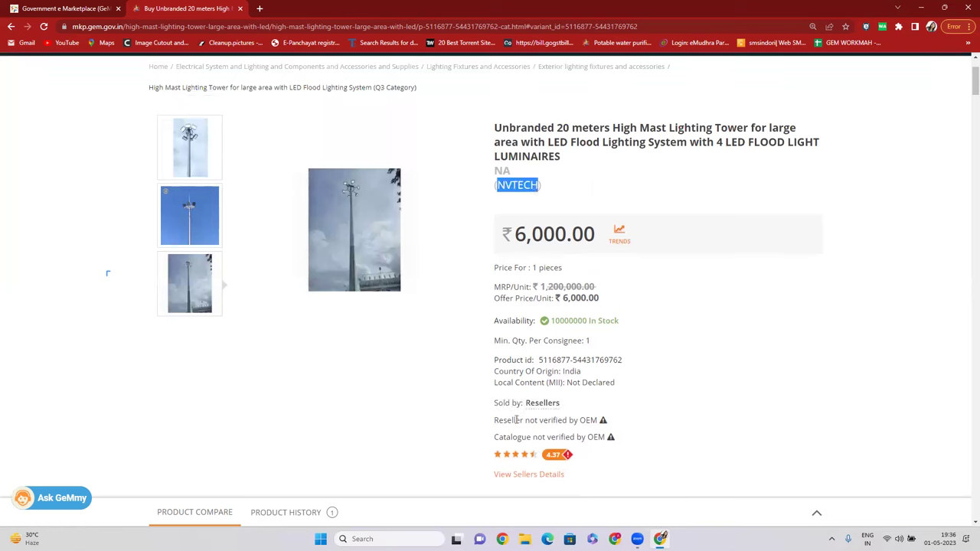
double_click(540, 403)
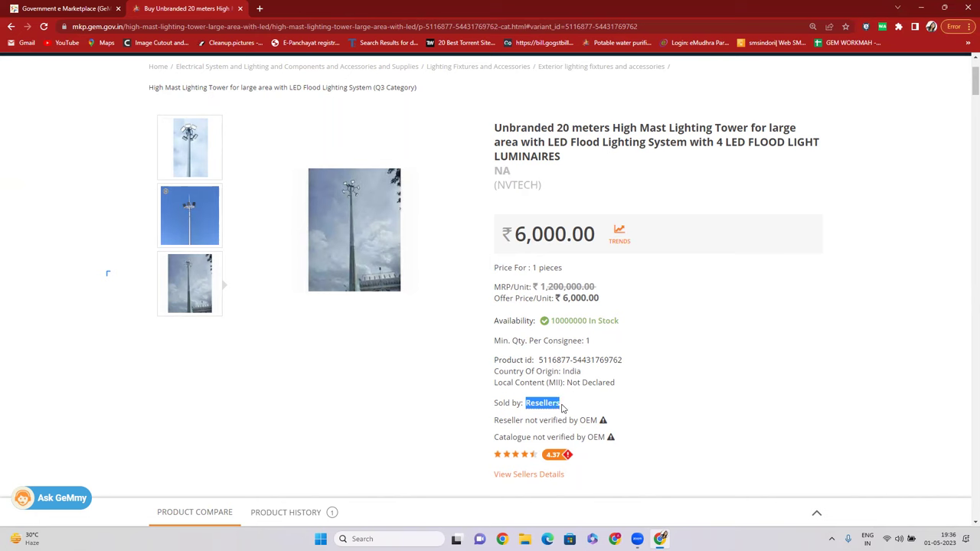
left_click(548, 403)
left_click_drag(494, 174, 508, 170)
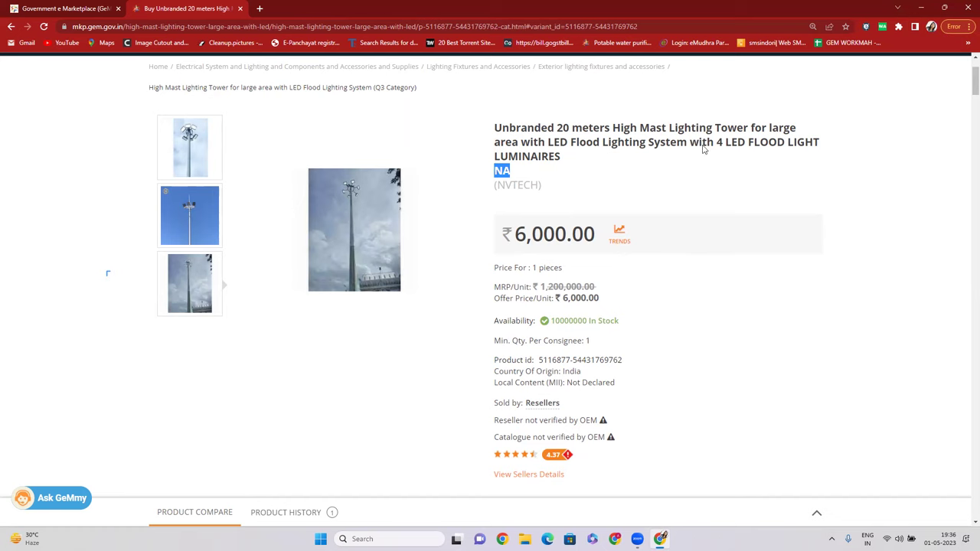
scroll(333, 203, "down", 1)
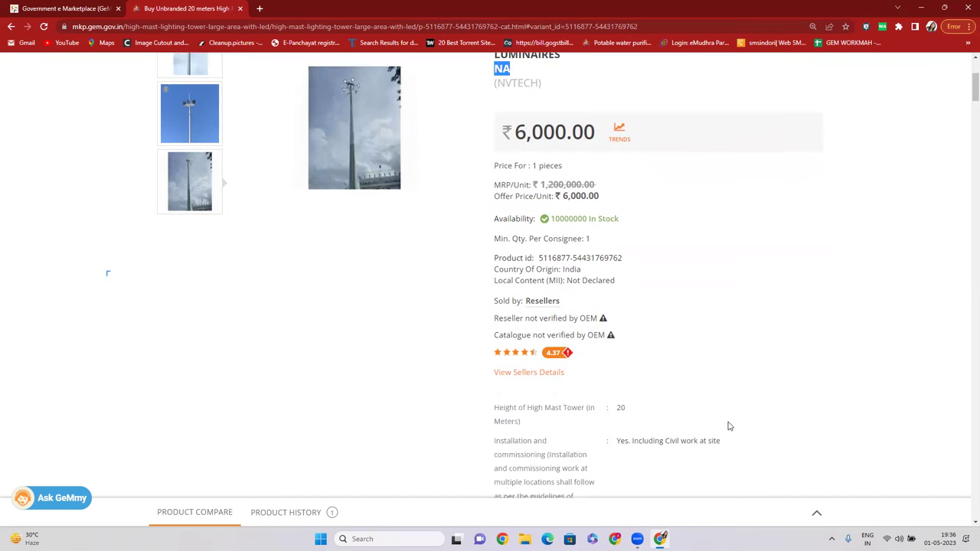
scroll(560, 406, "up", 1)
left_click_drag(524, 402, 566, 405)
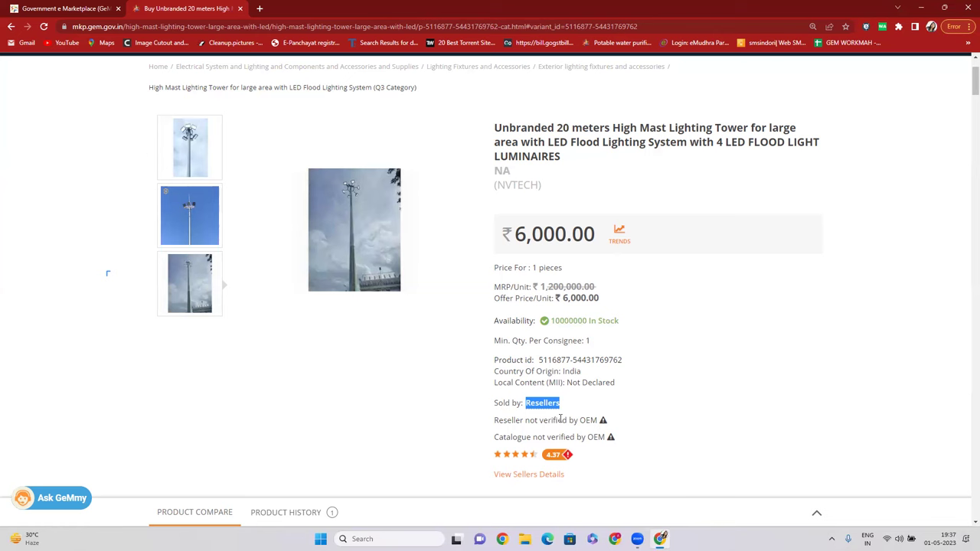
left_click(532, 411)
left_click_drag(537, 402, 561, 407)
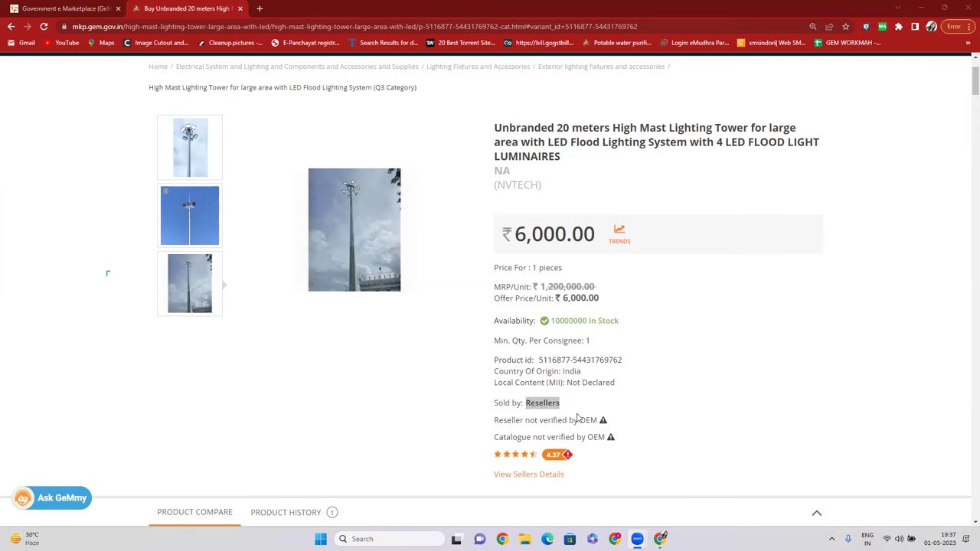
left_click_drag(530, 403, 571, 402)
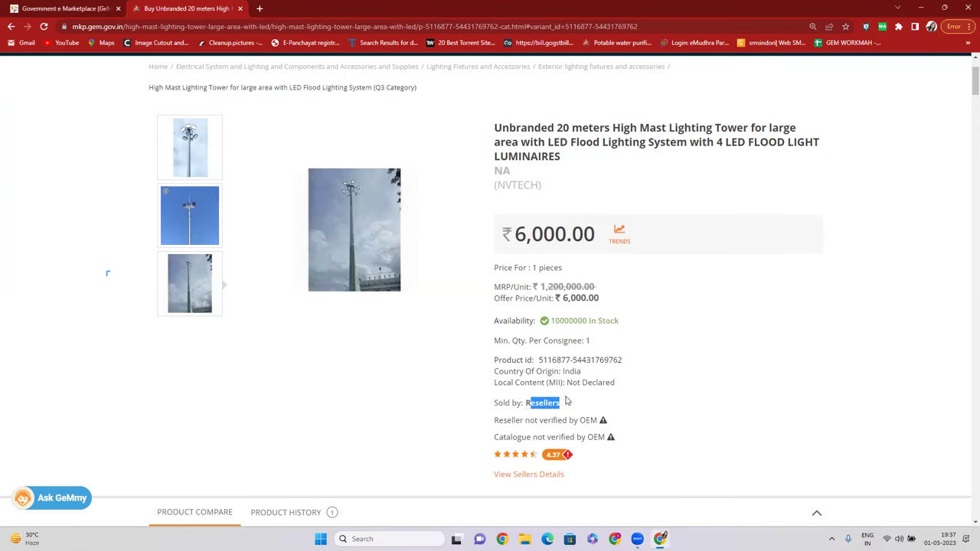
scroll(536, 376, "down", 1)
left_click_drag(494, 317, 606, 317)
left_click_drag(483, 336, 598, 320)
left_click(694, 335)
scroll(374, 302, "up", 2)
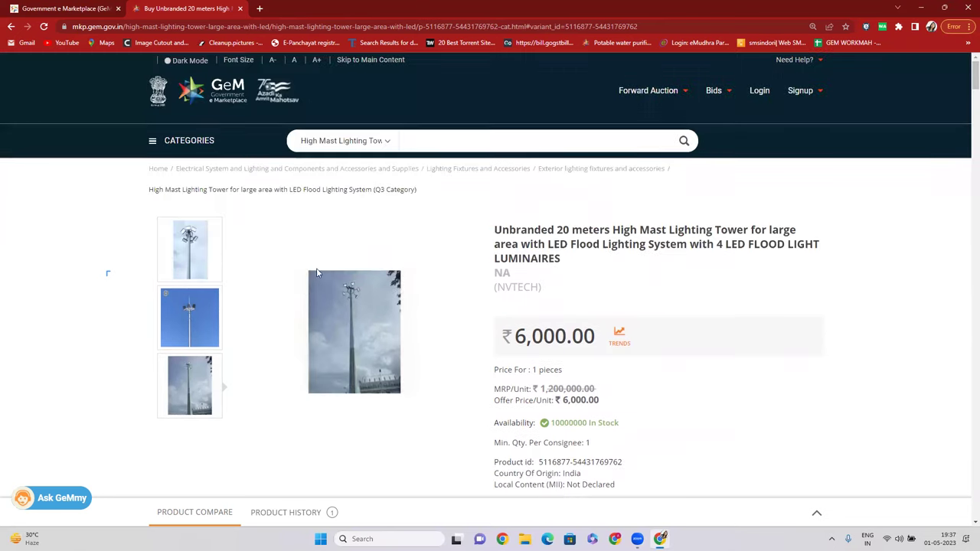
scroll(374, 302, "down", 2)
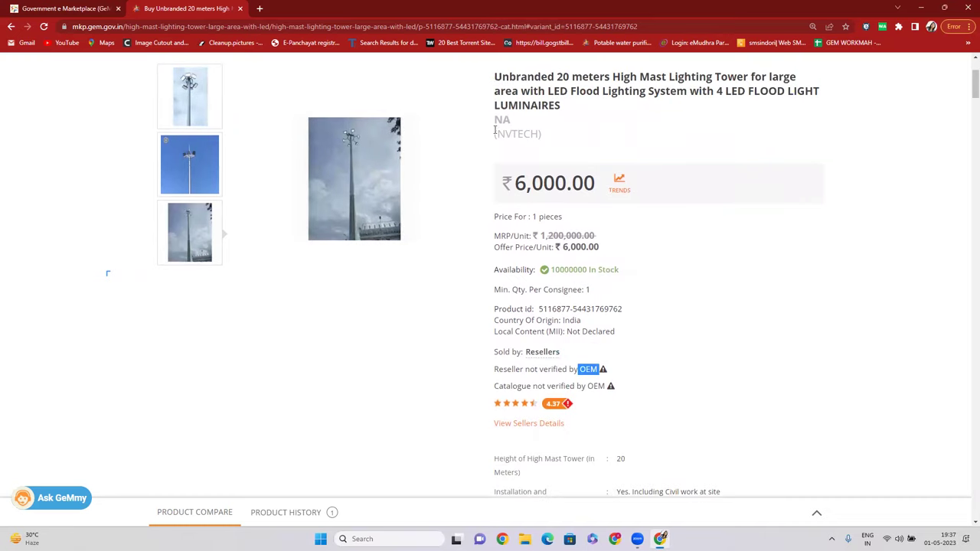
left_click(588, 369)
left_click_drag(580, 369, 531, 387)
scroll(421, 261, "up", 1)
double_click(576, 284)
scroll(572, 301, "down", 1)
left_click_drag(494, 369, 585, 369)
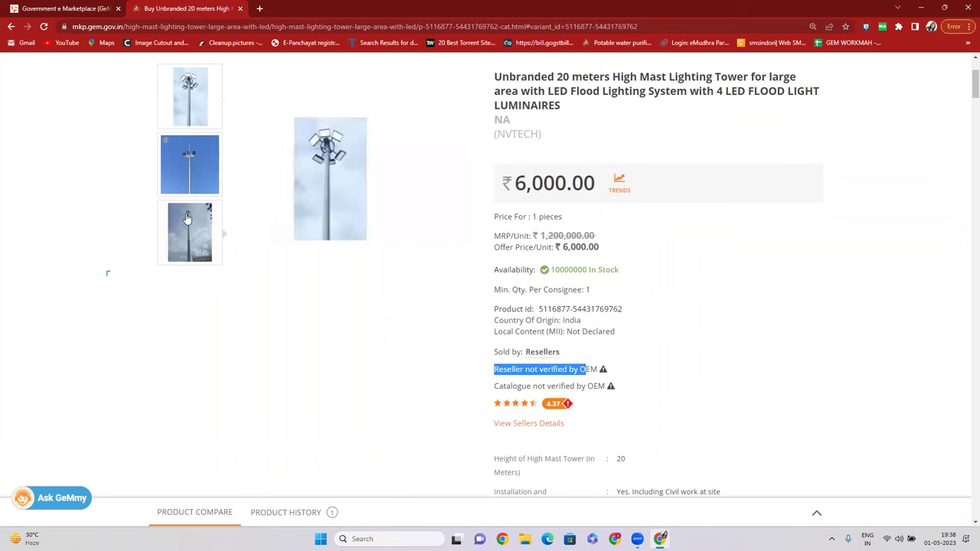
left_click_drag(499, 382, 606, 389)
left_click_drag(493, 370, 588, 370)
left_click_drag(493, 387, 604, 381)
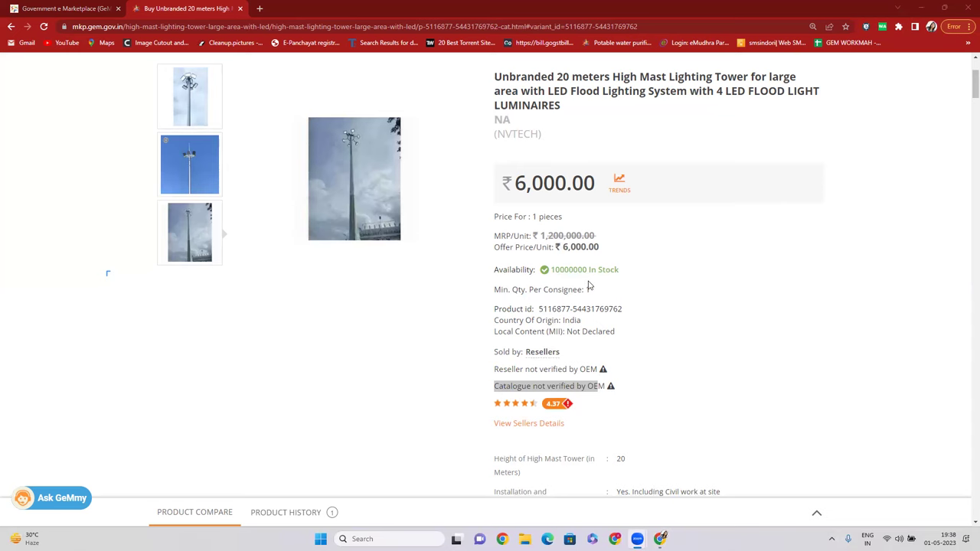
scroll(598, 306, "down", 2)
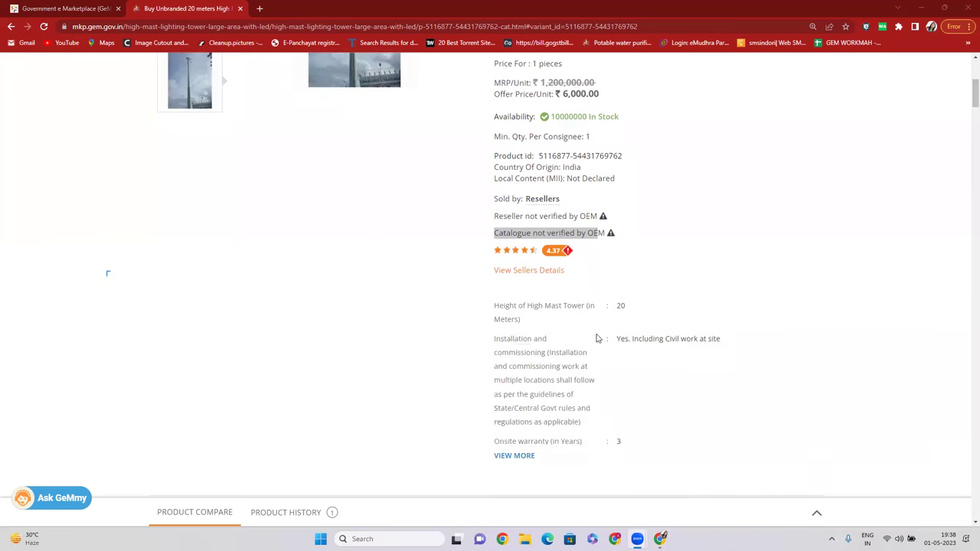
scroll(598, 339, "down", 1)
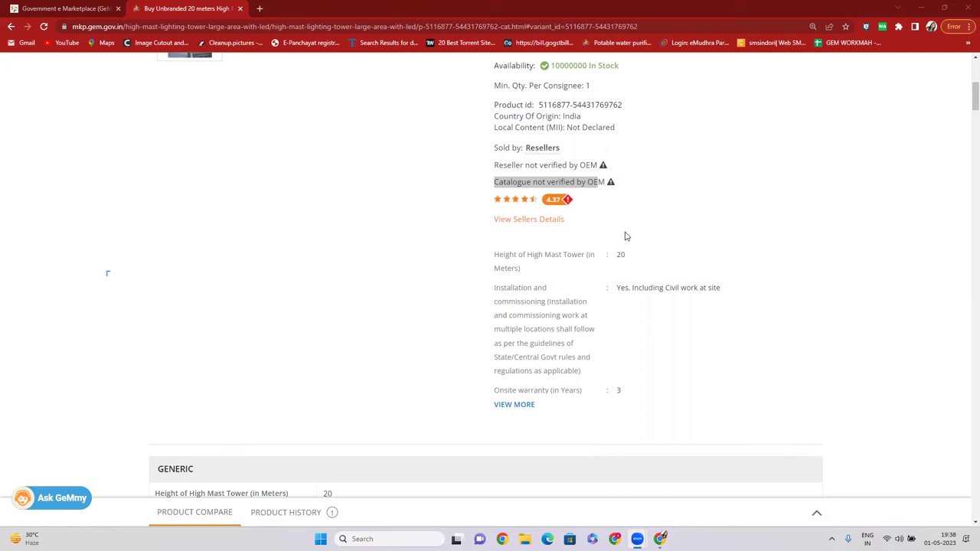
left_click_drag(610, 259, 747, 290)
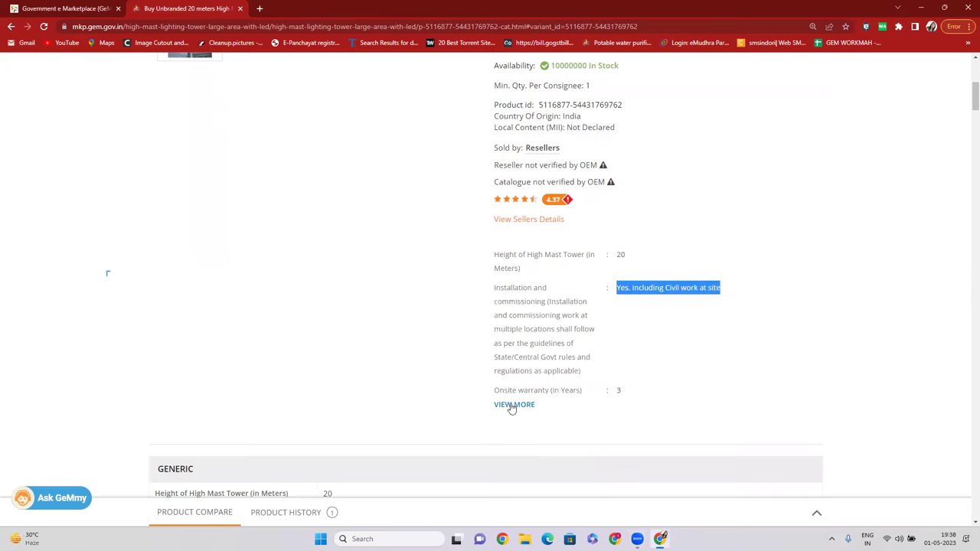
left_click(512, 405)
left_click_drag(612, 395, 632, 433)
scroll(612, 398, "down", 3)
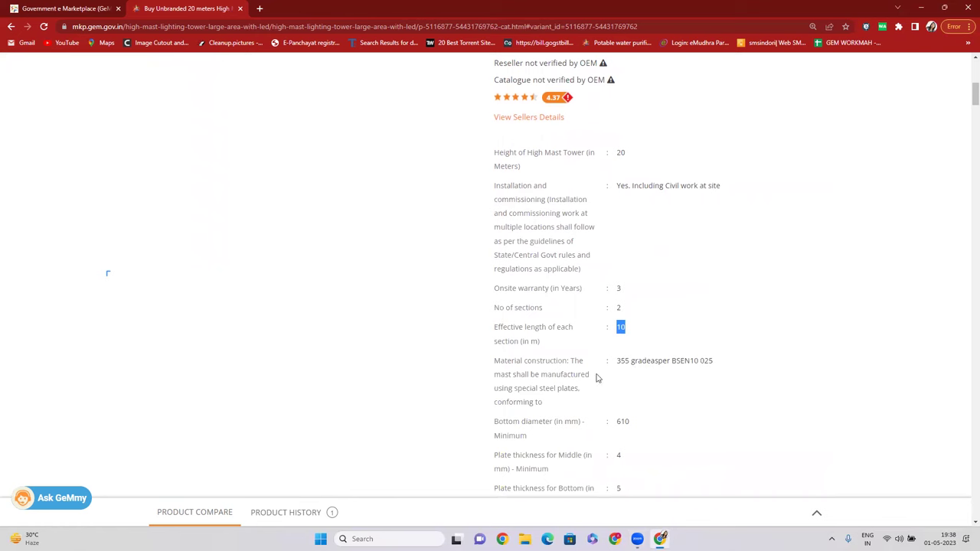
double_click(622, 318)
scroll(620, 296, "down", 7)
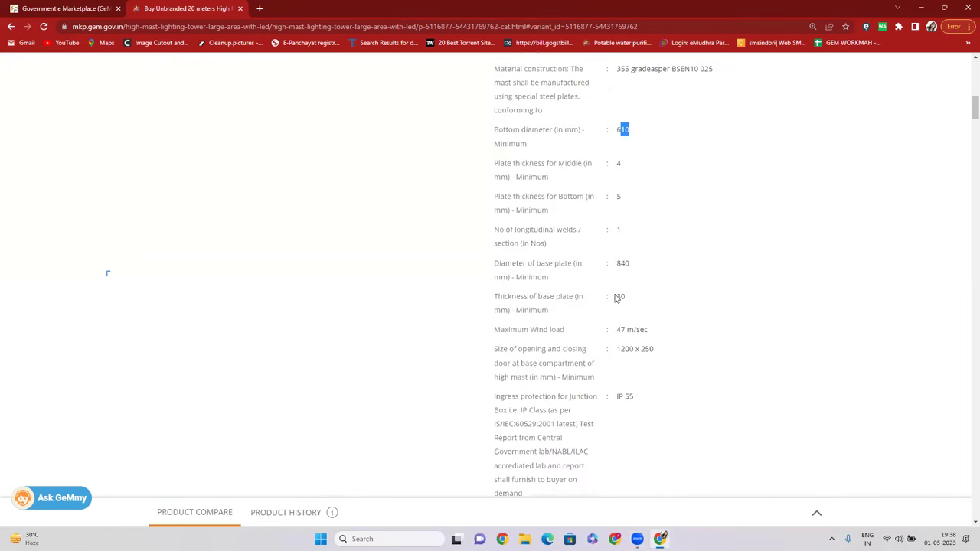
scroll(591, 312, "down", 15)
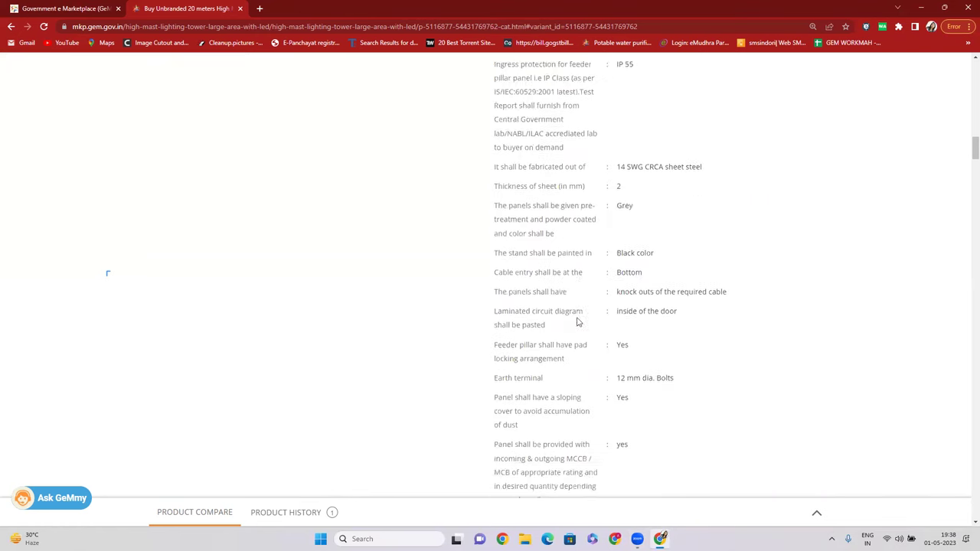
scroll(515, 335, "down", 15)
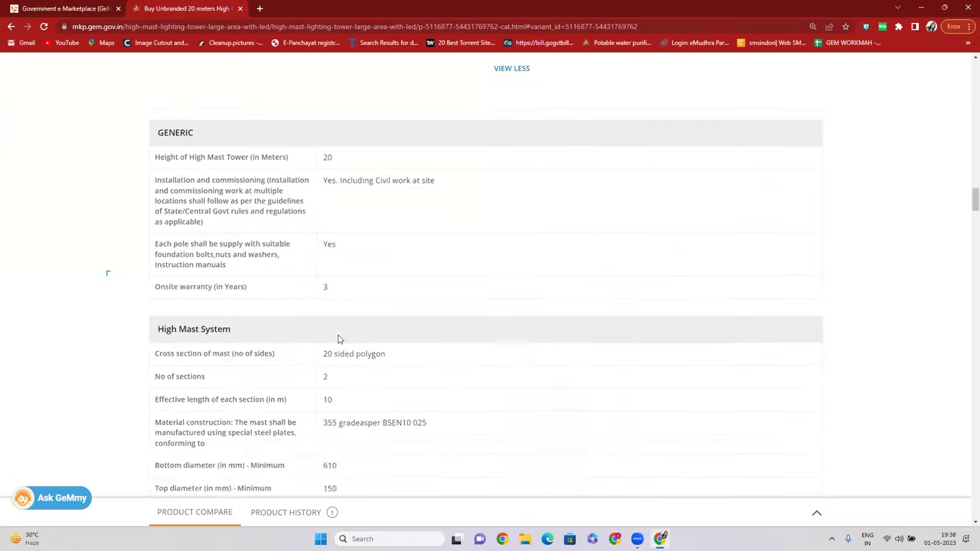
scroll(339, 338, "down", 15)
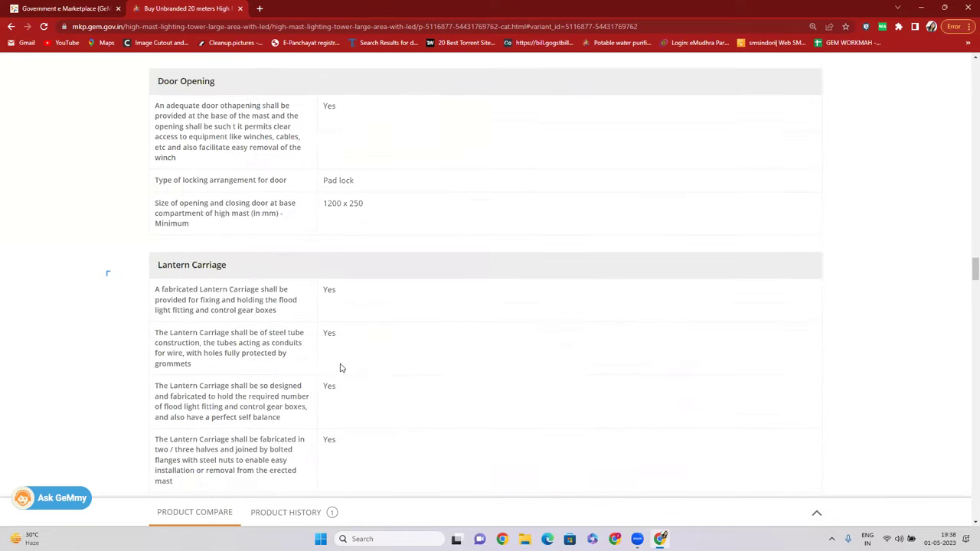
scroll(352, 397, "down", 15)
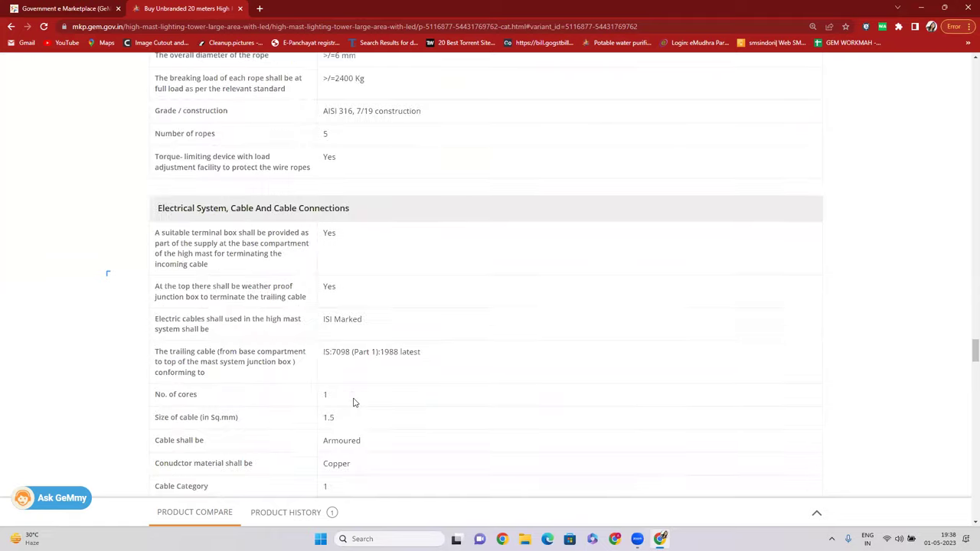
scroll(354, 402, "down", 10)
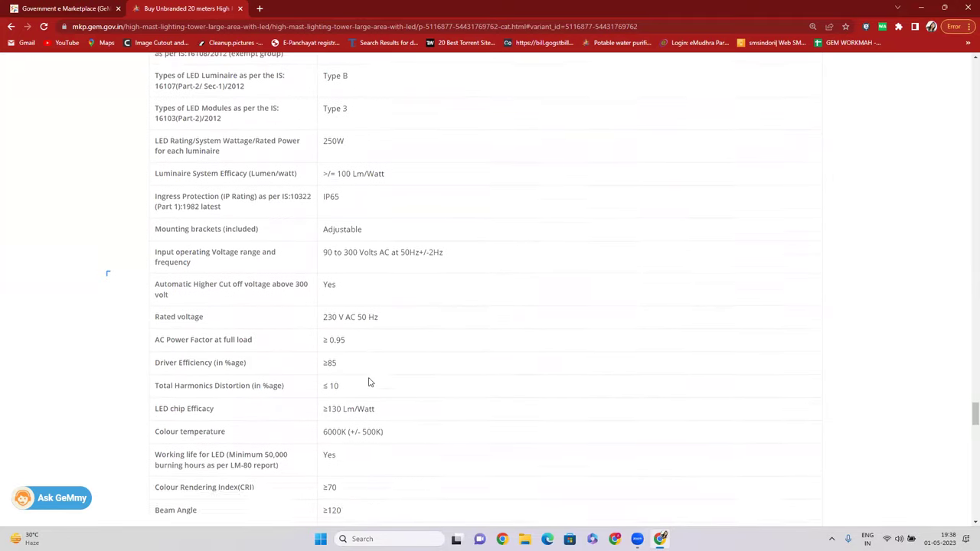
left_click_drag(324, 229, 373, 231)
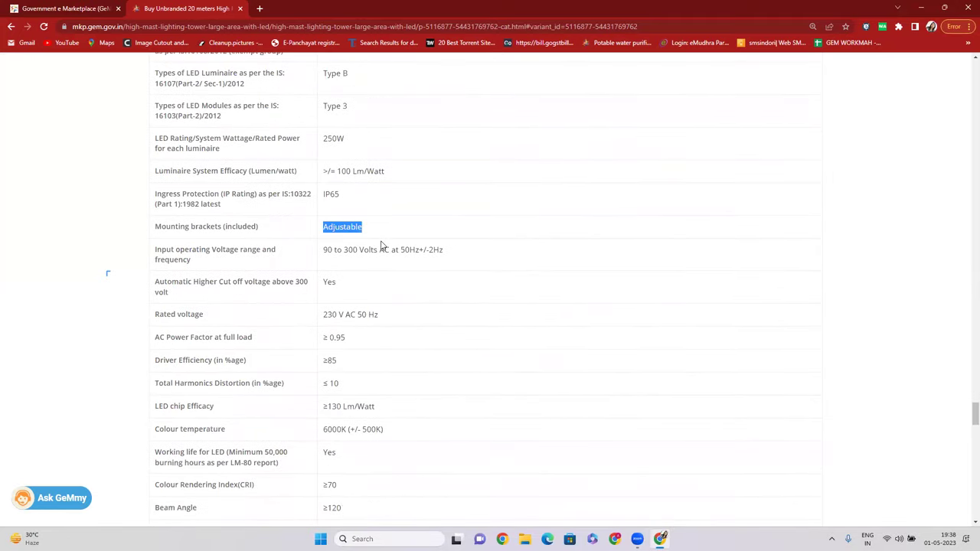
scroll(381, 249, "down", 3)
scroll(377, 272, "down", 18)
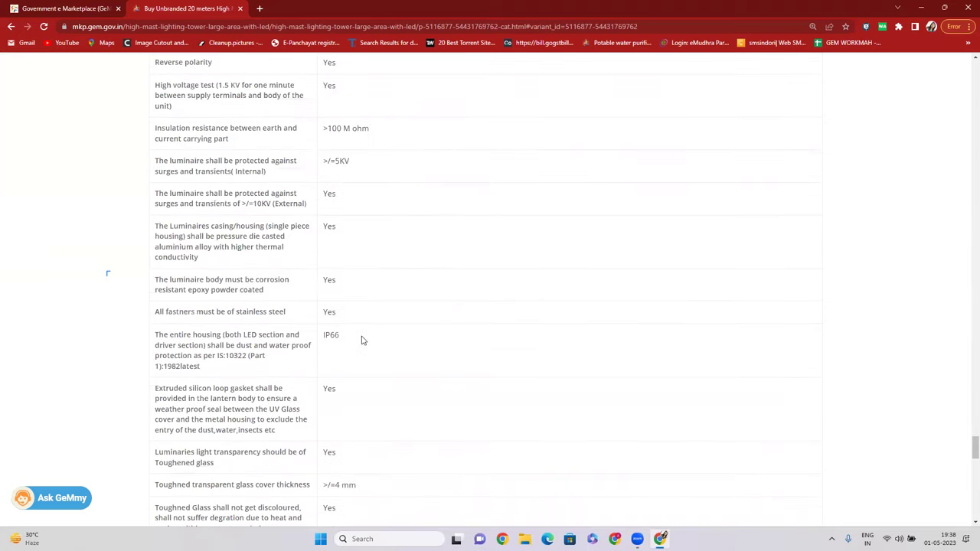
scroll(353, 346, "down", 7)
scroll(353, 344, "up", 3)
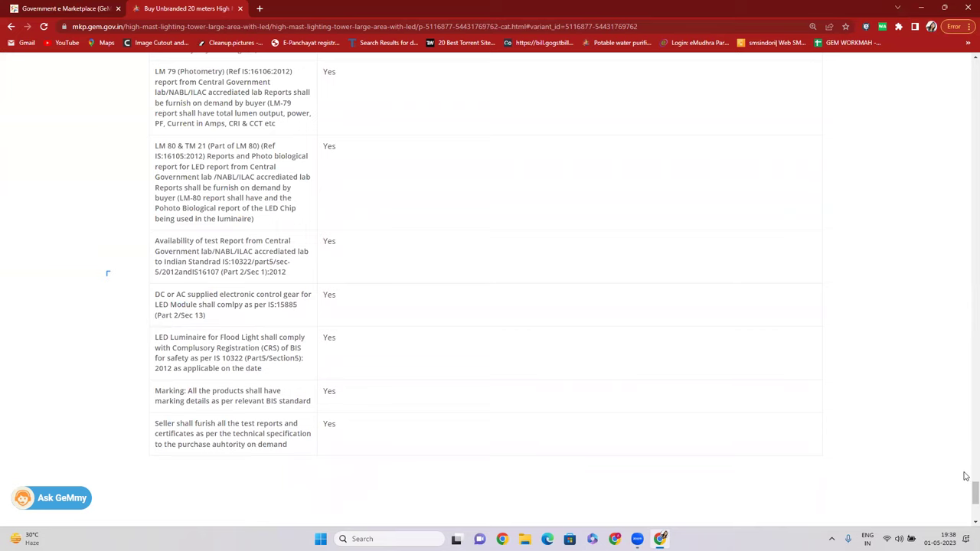
left_click_drag(967, 490, 967, 46)
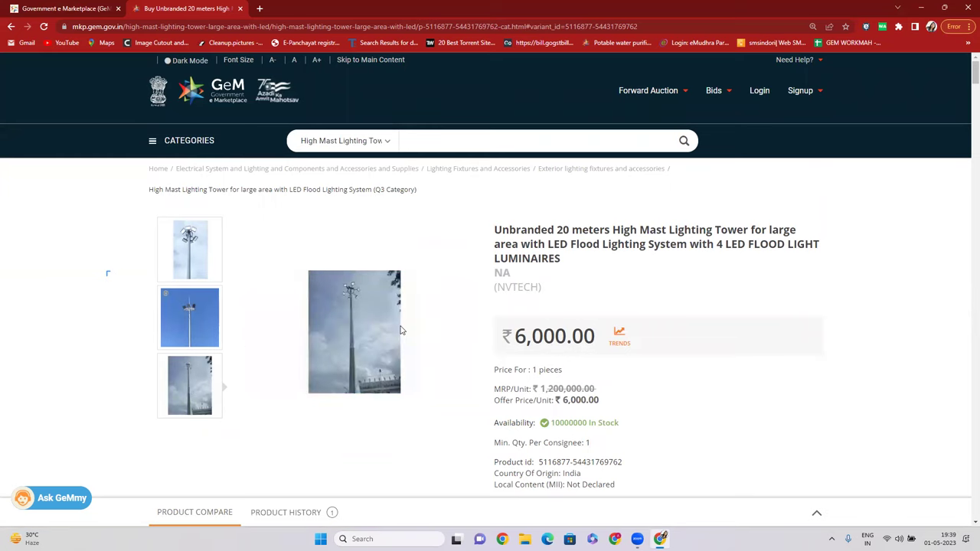
scroll(656, 302, "down", 1)
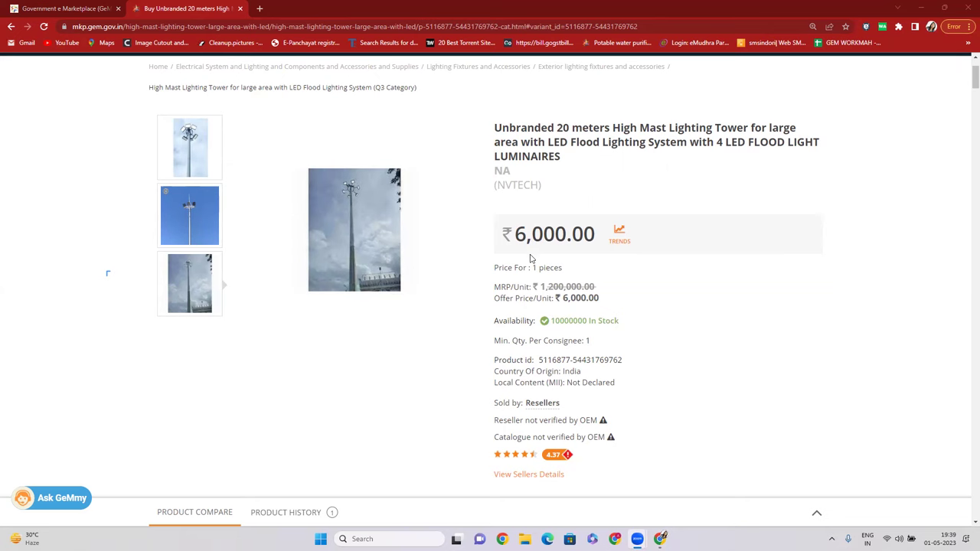
scroll(509, 243, "up", 2)
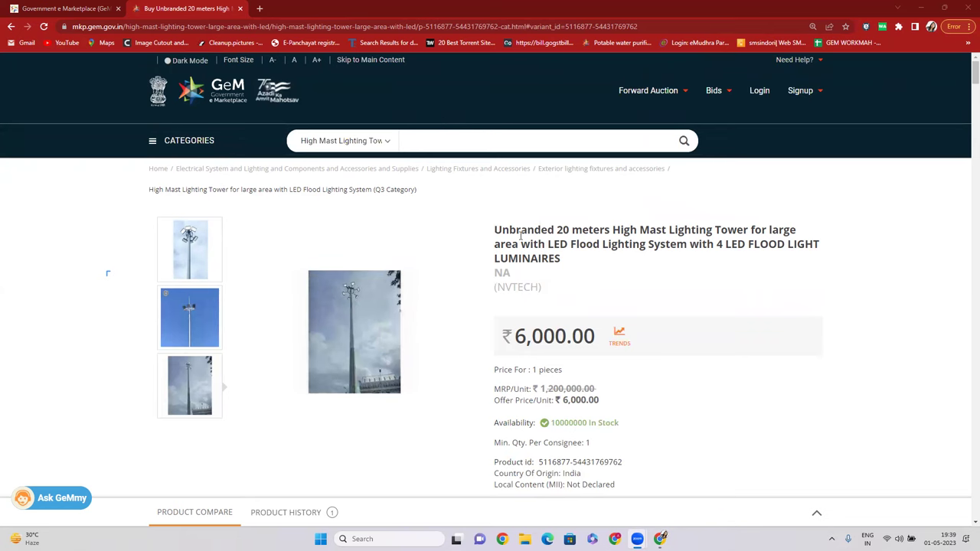
scroll(520, 236, "down", 1)
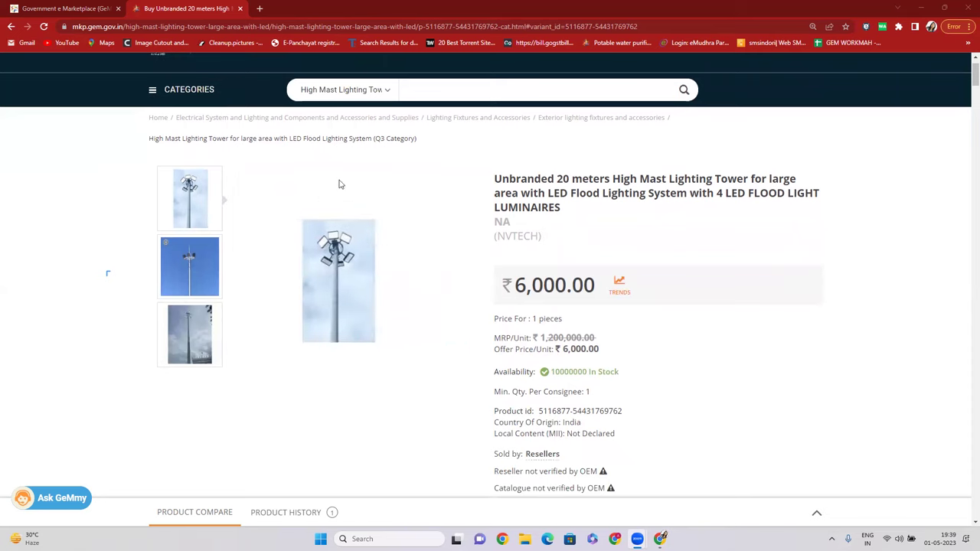
scroll(529, 223, "up", 1)
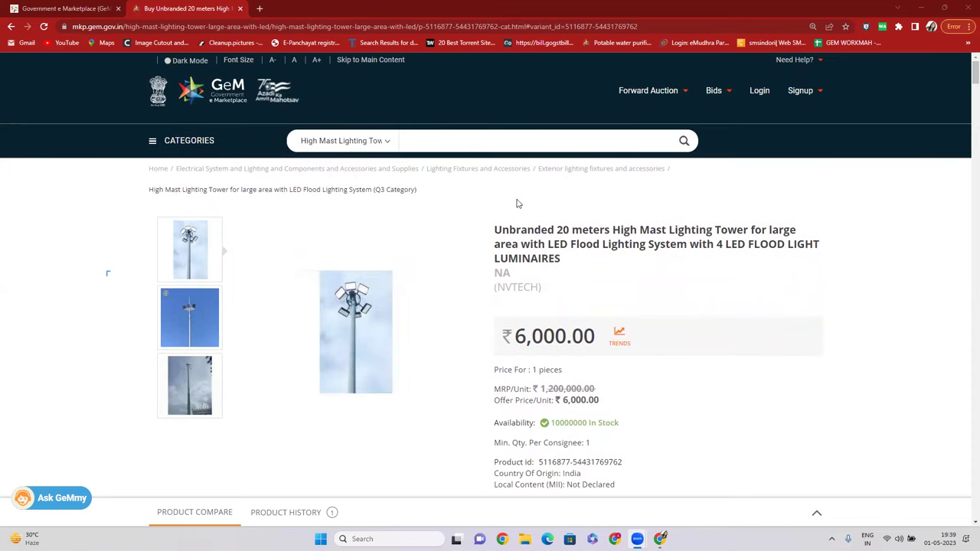
scroll(517, 203, "down", 2)
scroll(517, 203, "up", 2)
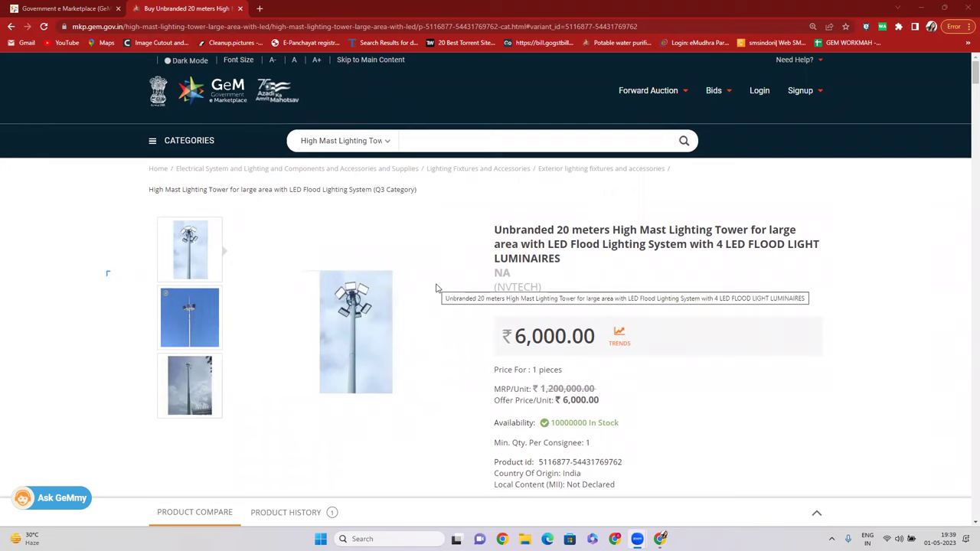
scroll(536, 245, "down", 3)
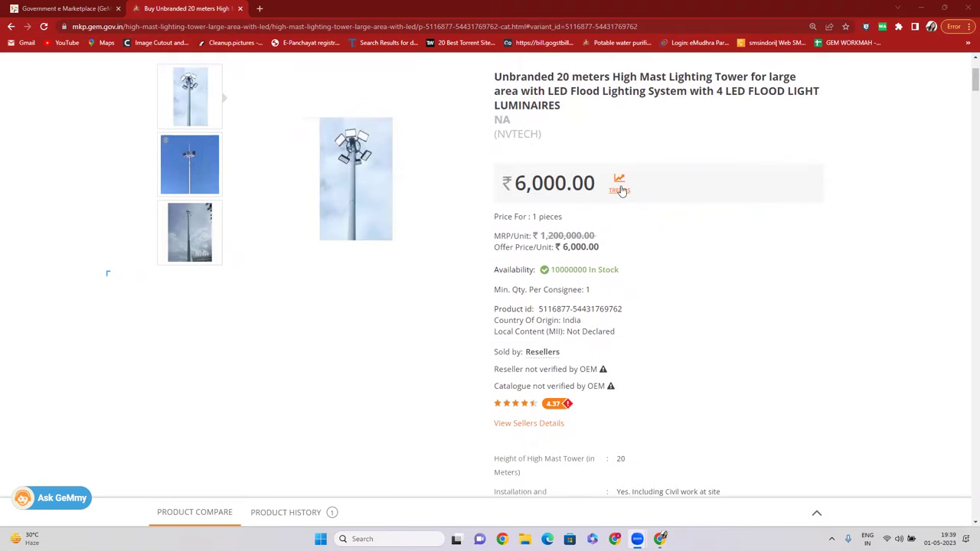
Review the tower's other sellers, then return to the product's main details.
left_click(520, 427)
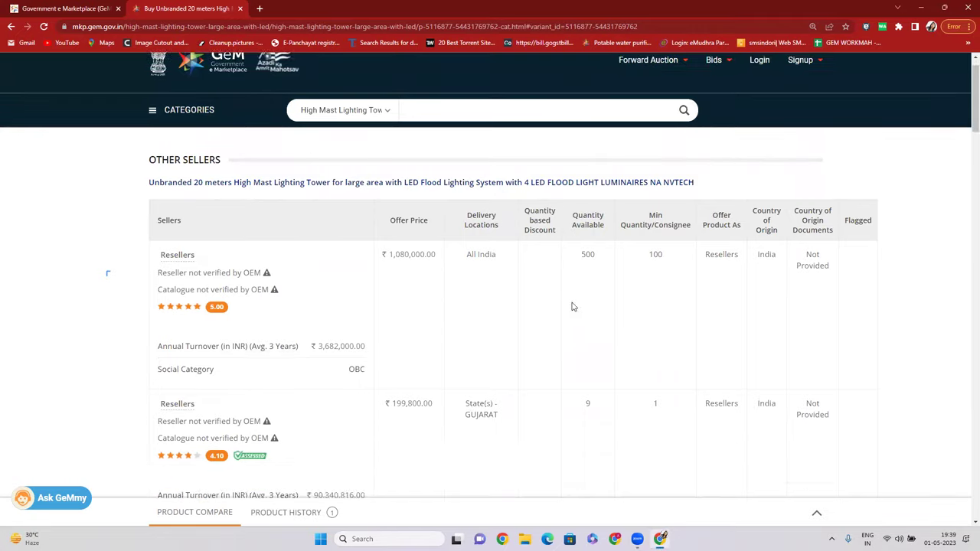
scroll(571, 306, "down", 5)
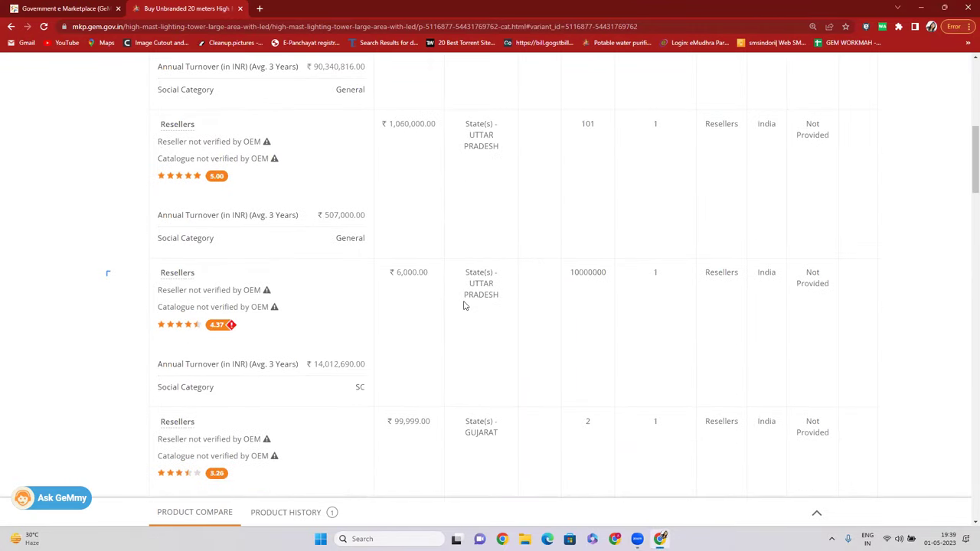
scroll(426, 235, "up", 8)
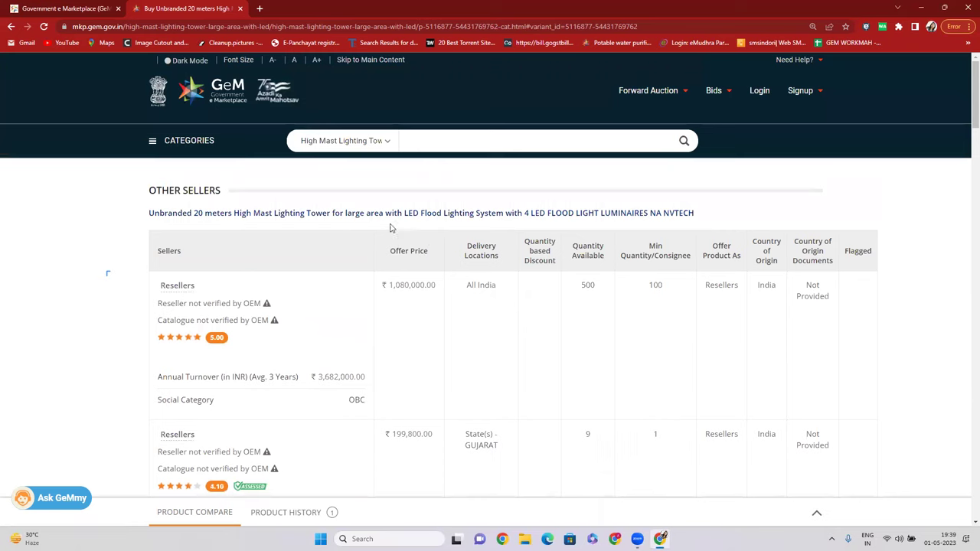
left_click(396, 214)
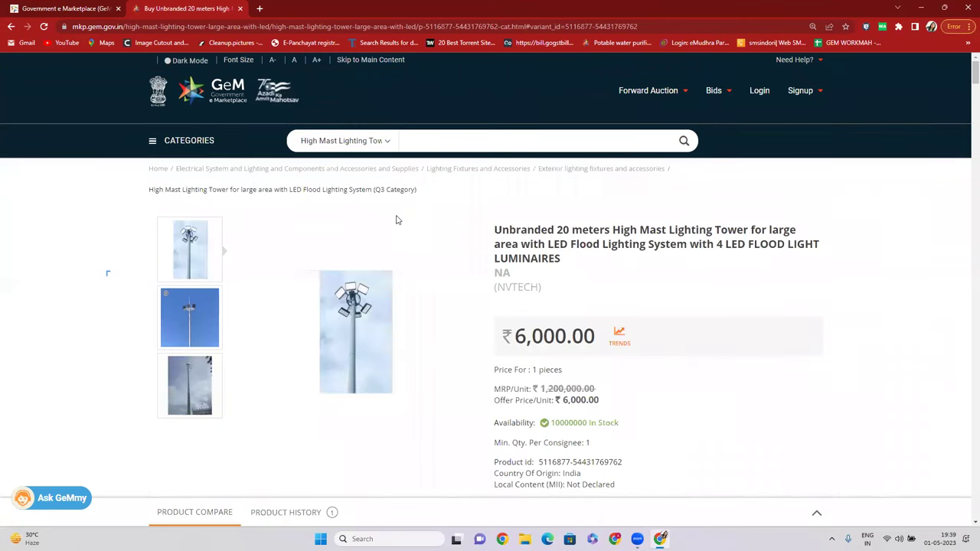
scroll(619, 348, "down", 3)
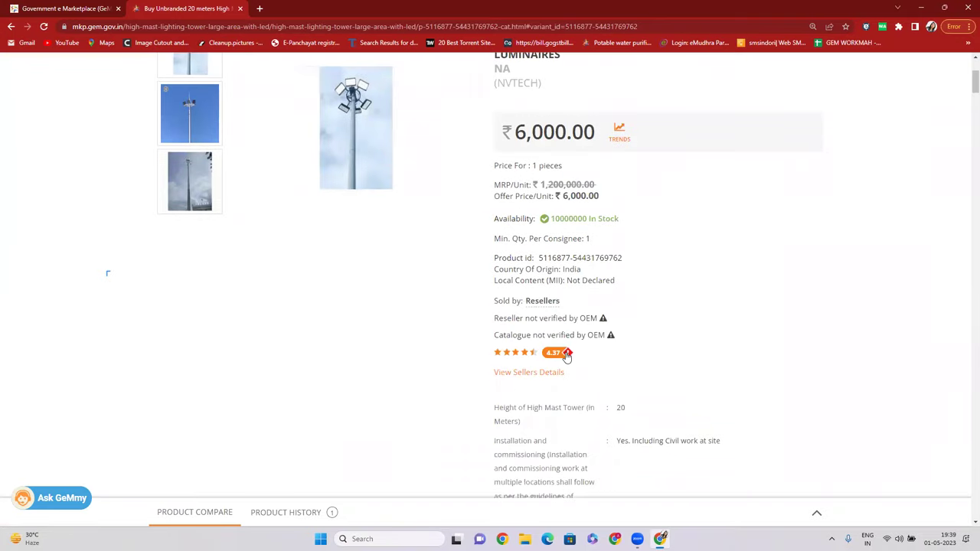
scroll(567, 353, "up", 3)
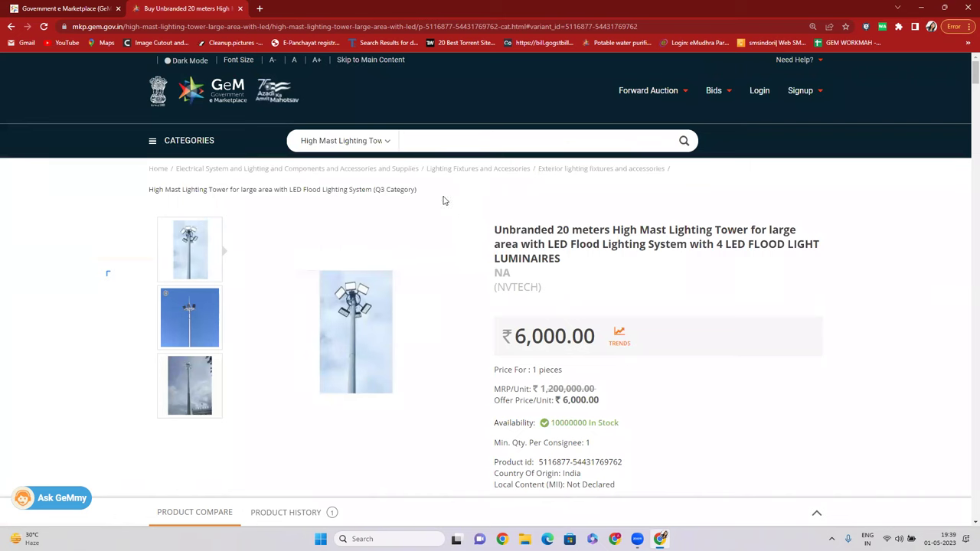
Highlight the category line, set the search to All Categories and type '/LED LIGHT'.
left_click_drag(131, 197, 203, 192)
left_click_drag(427, 194, 376, 191)
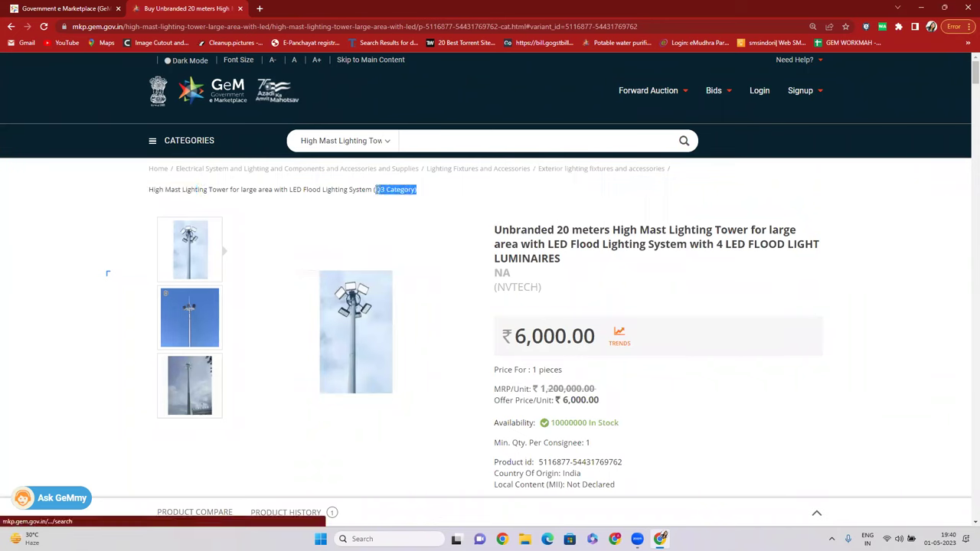
left_click(360, 143)
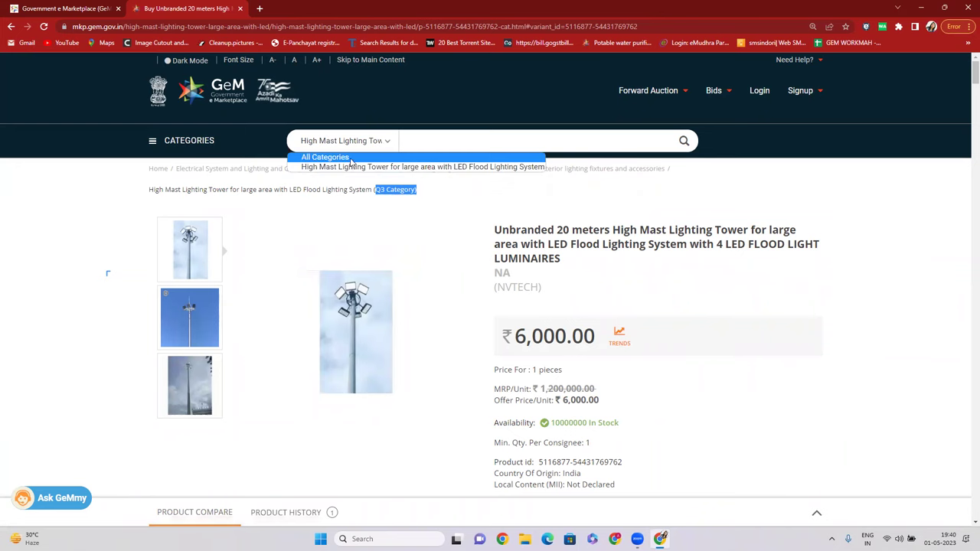
left_click(351, 158)
left_click(433, 144)
type("/LED LIGHT")
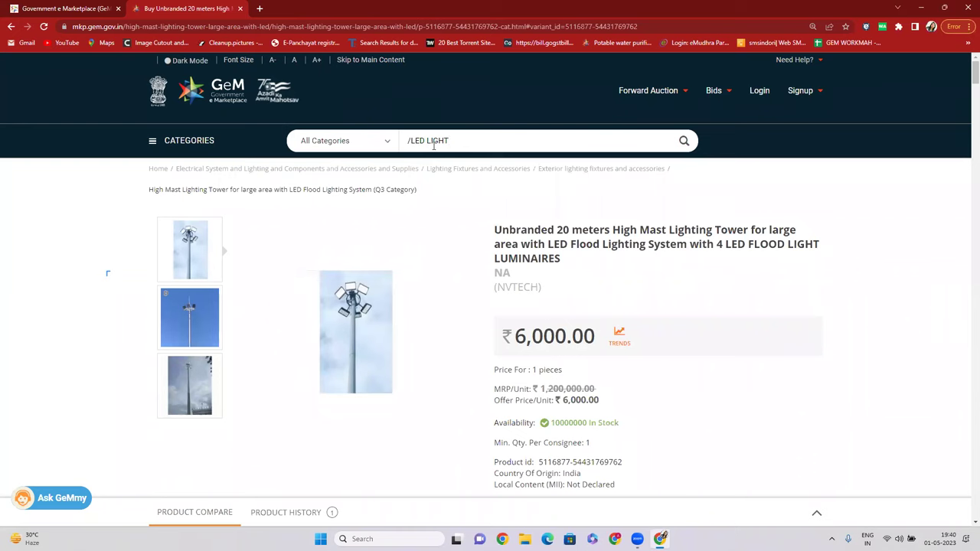
Remove the leading slash and search 'LED LIGHT', showing exterior lighting and lamp categories.
left_click(412, 145)
key("BackSpace")
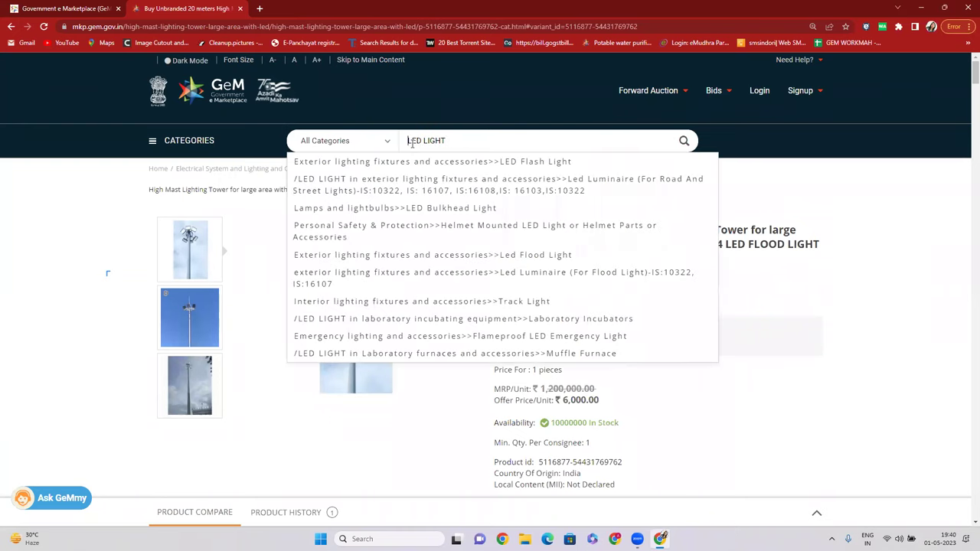
left_click(683, 140)
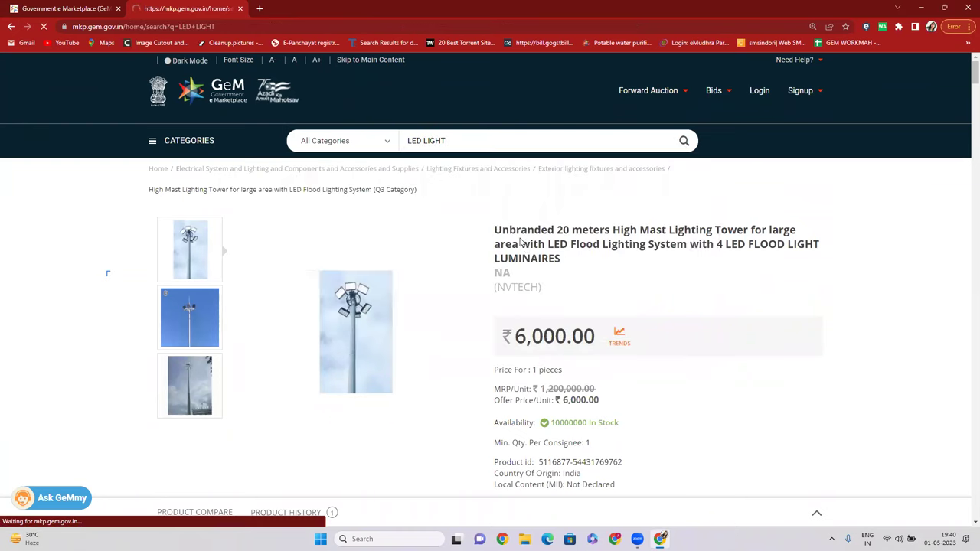
scroll(344, 264, "down", 2)
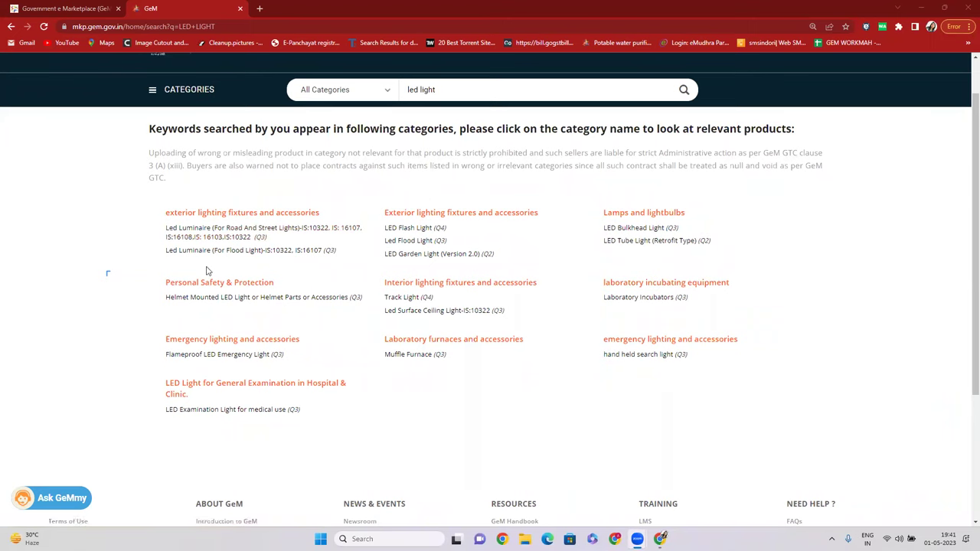
left_click(216, 236)
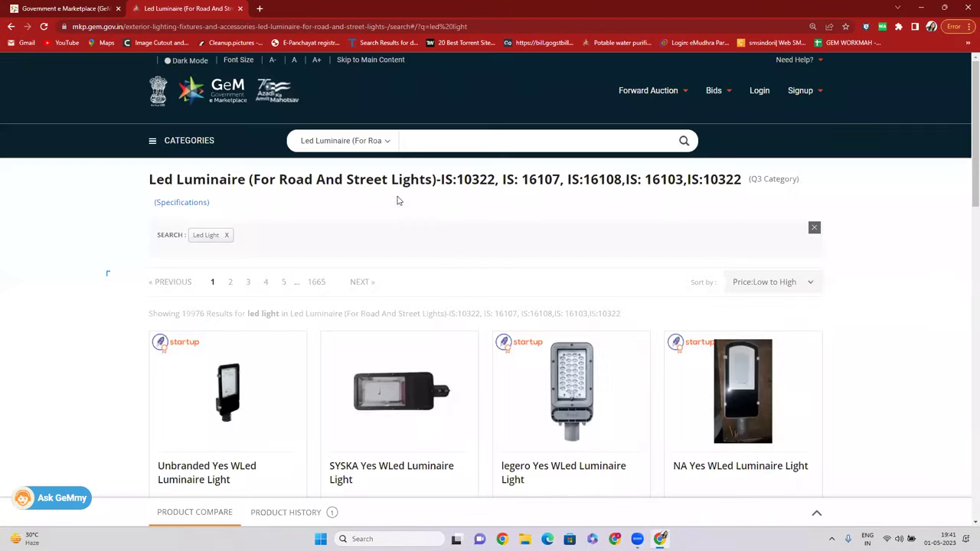
scroll(521, 280, "down", 1)
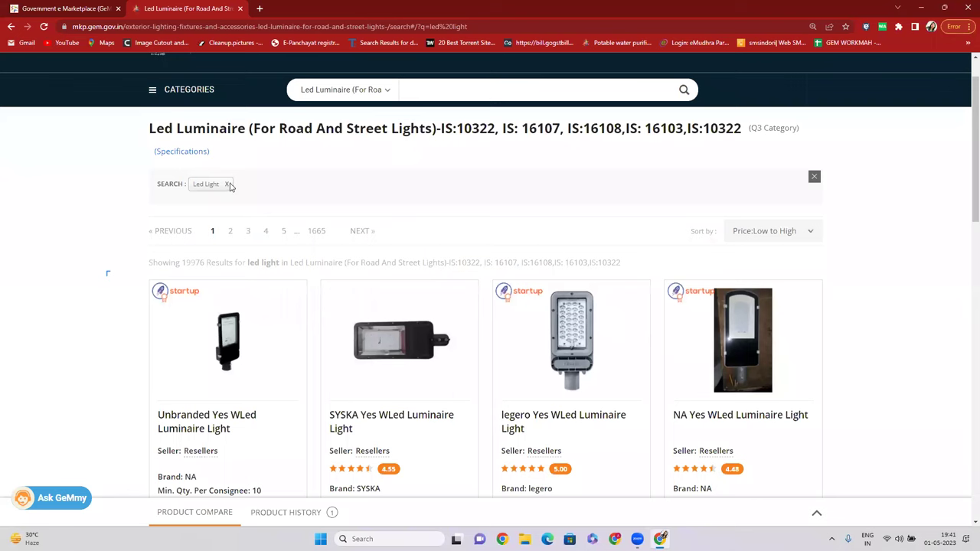
left_click(228, 186)
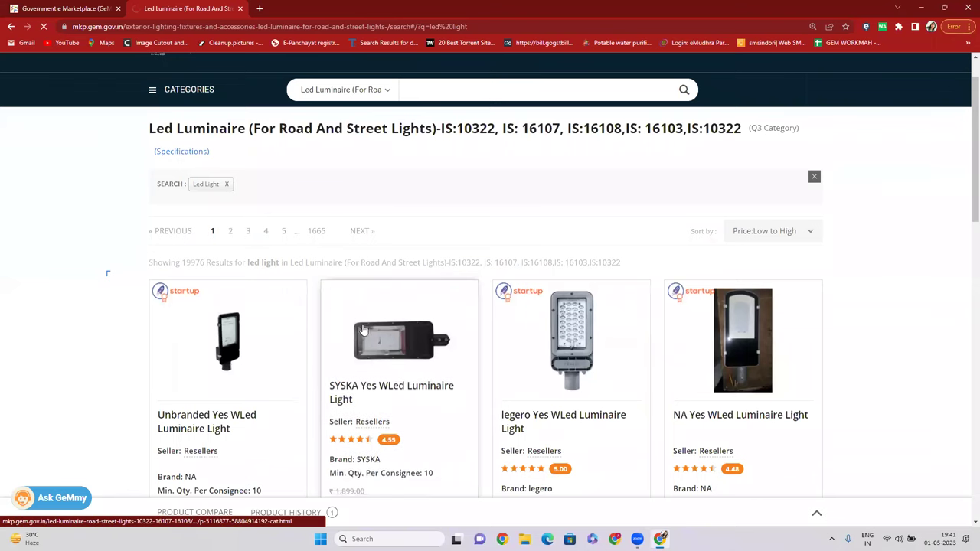
scroll(446, 318, "down", 2)
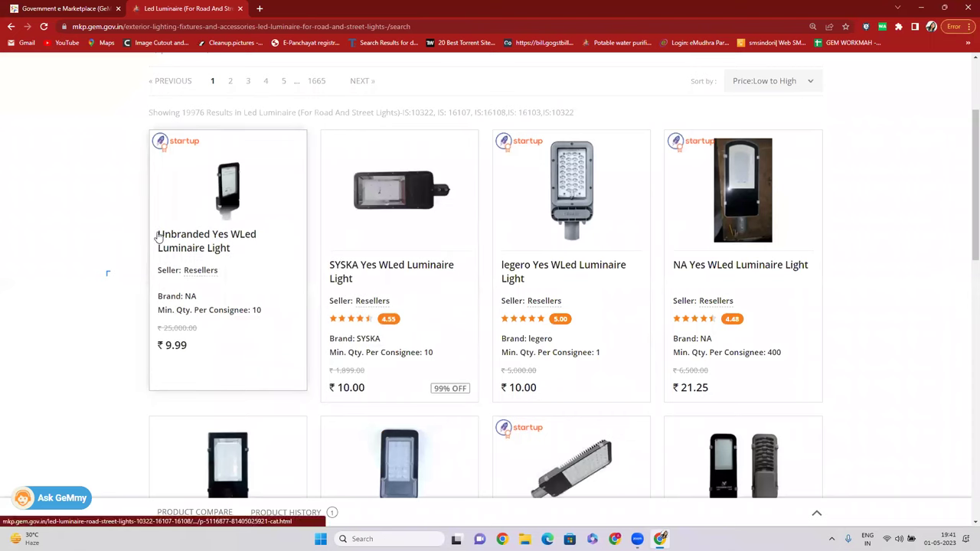
left_click_drag(165, 346, 197, 344)
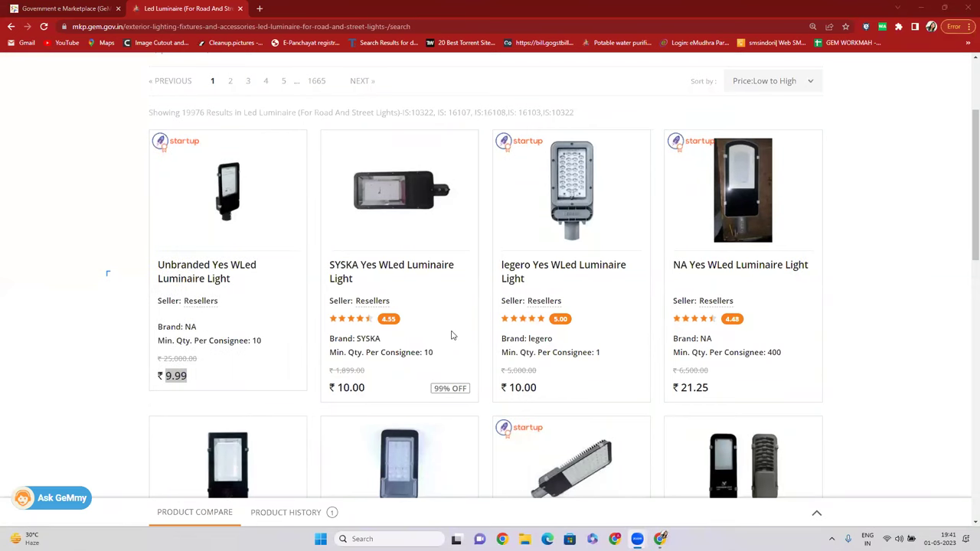
scroll(337, 260, "up", 2)
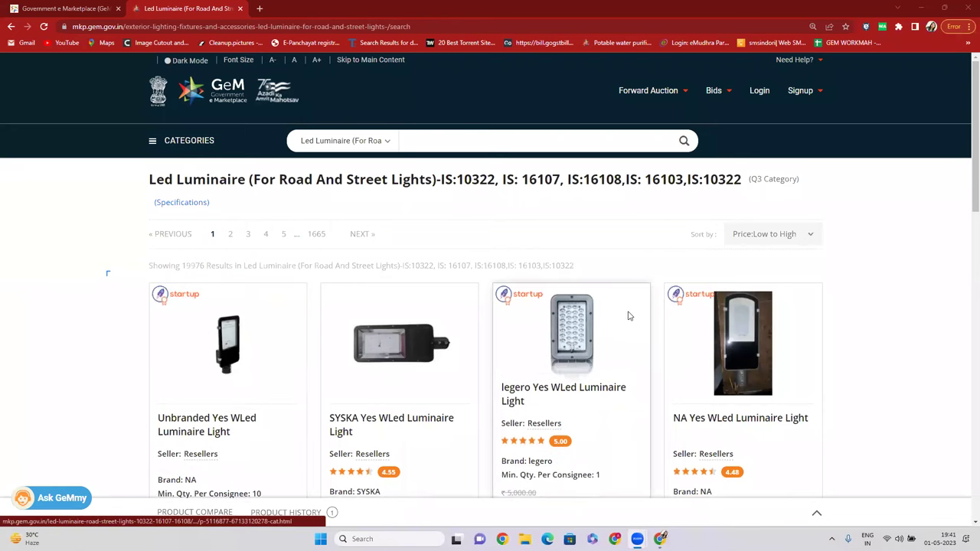
scroll(245, 314, "down", 2)
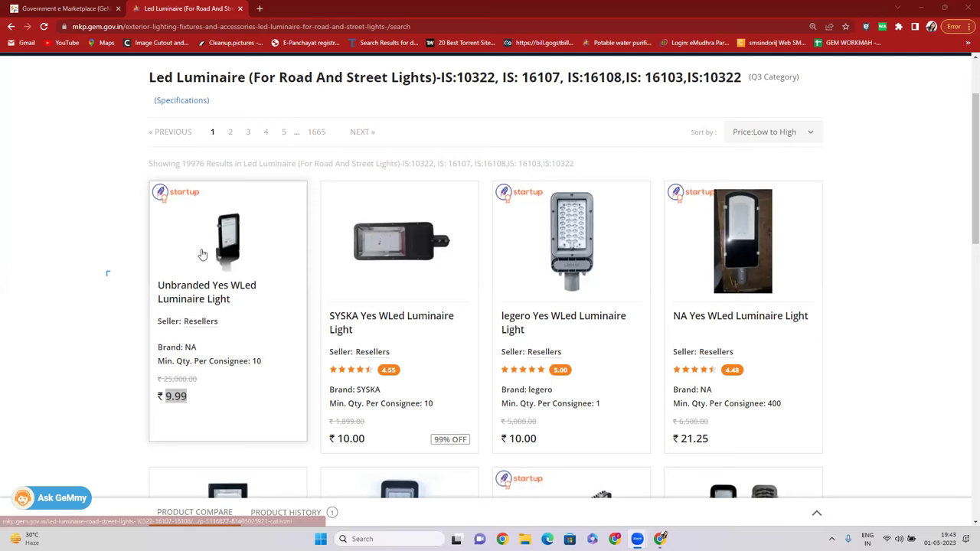
scroll(387, 265, "down", 2)
Open the SYSKA Yes WLed Luminaire Light page and highlight its title and SSK-SLF-CF-18W model number.
left_click(357, 190)
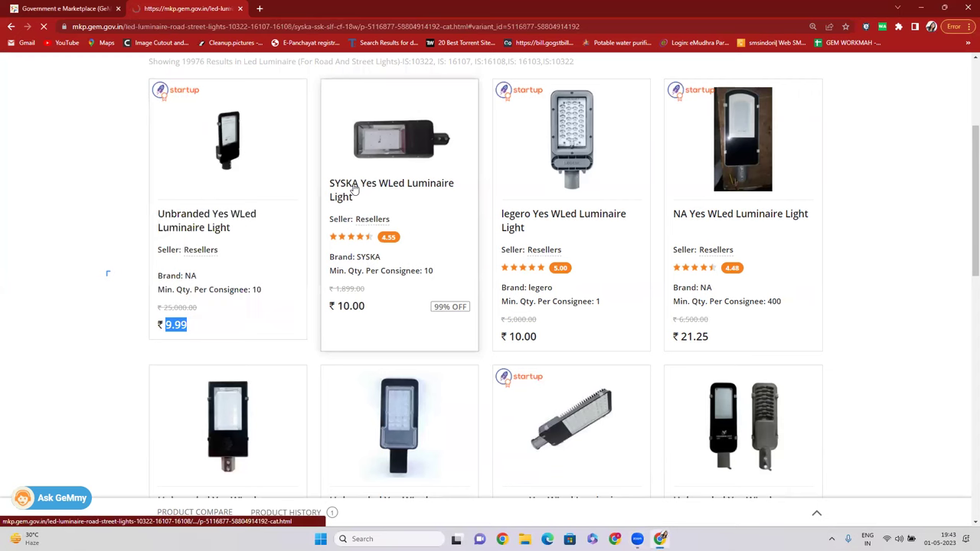
left_click_drag(493, 209, 579, 237)
scroll(569, 261, "down", 1)
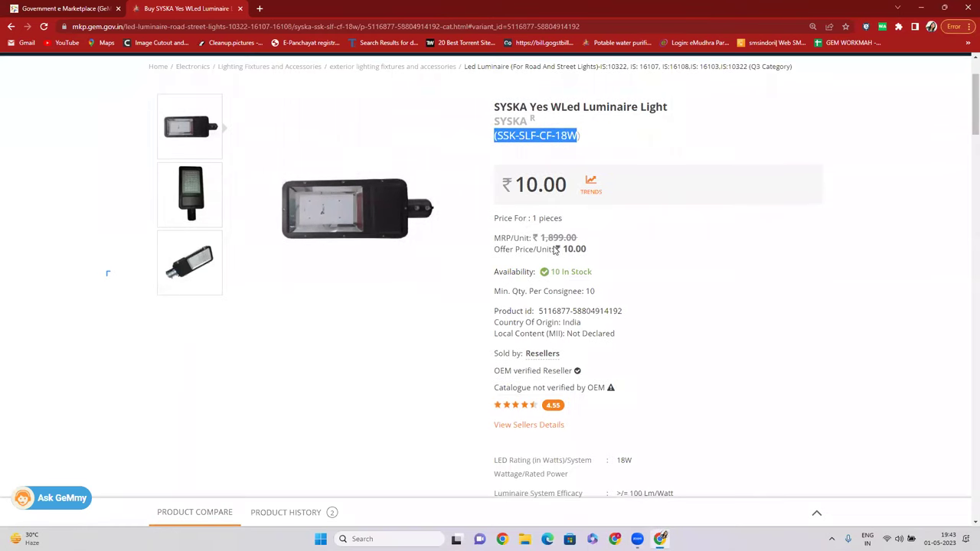
scroll(573, 258, "down", 2)
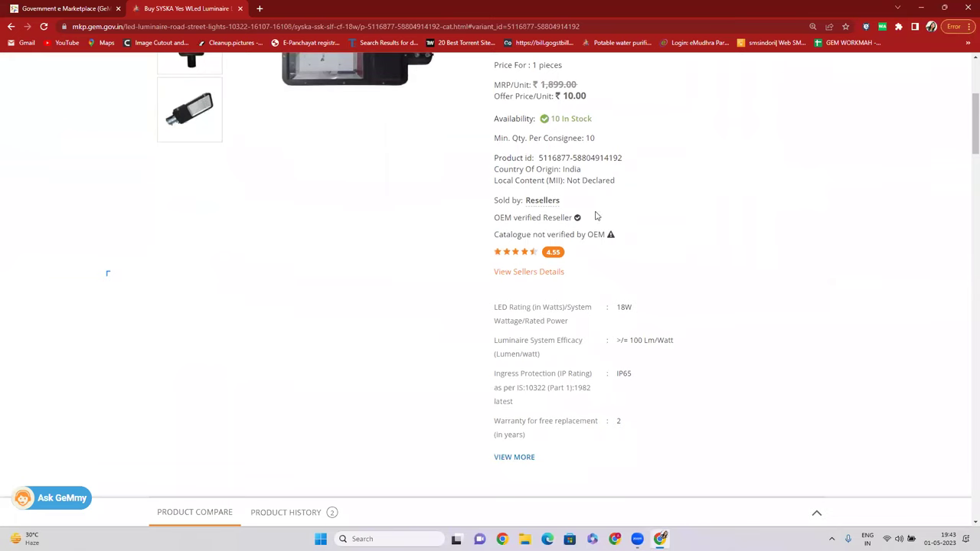
scroll(220, 269, "up", 2)
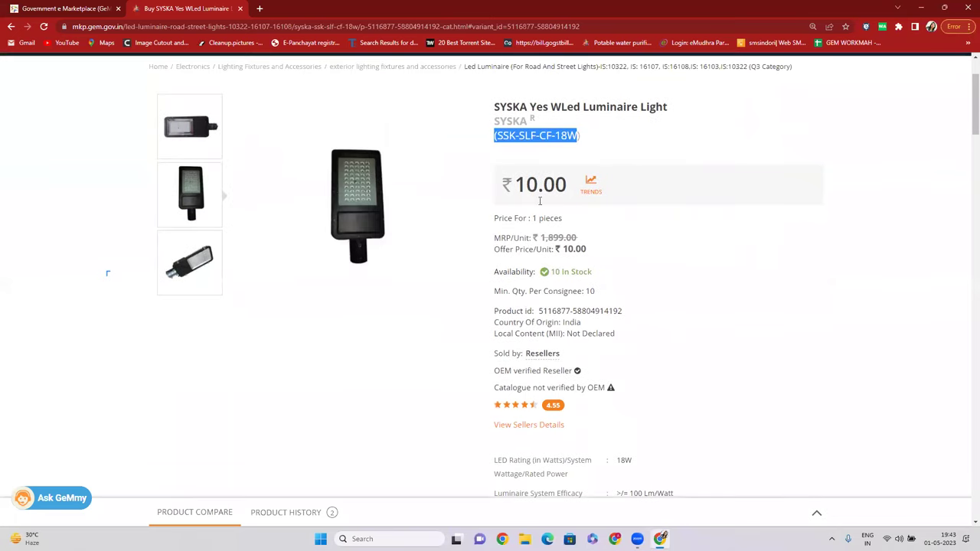
scroll(545, 302, "up", 2)
left_click_drag(503, 238, 590, 240)
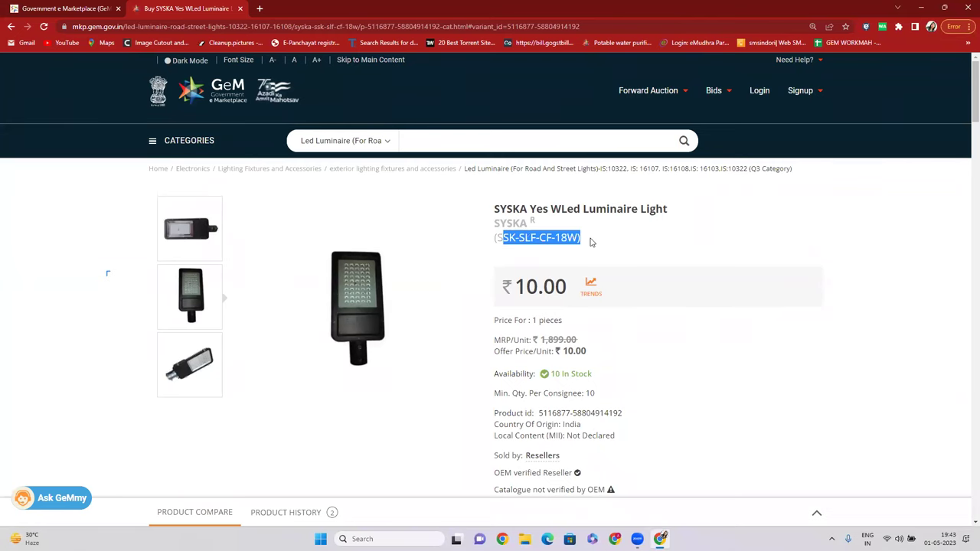
scroll(508, 267, "down", 3)
scroll(621, 271, "down", 2)
scroll(228, 258, "up", 4)
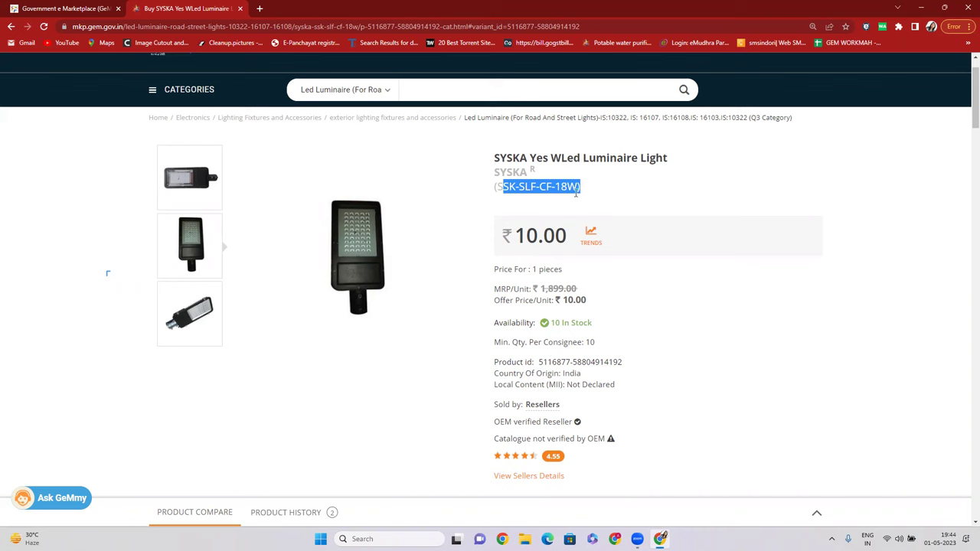
scroll(596, 207, "up", 2)
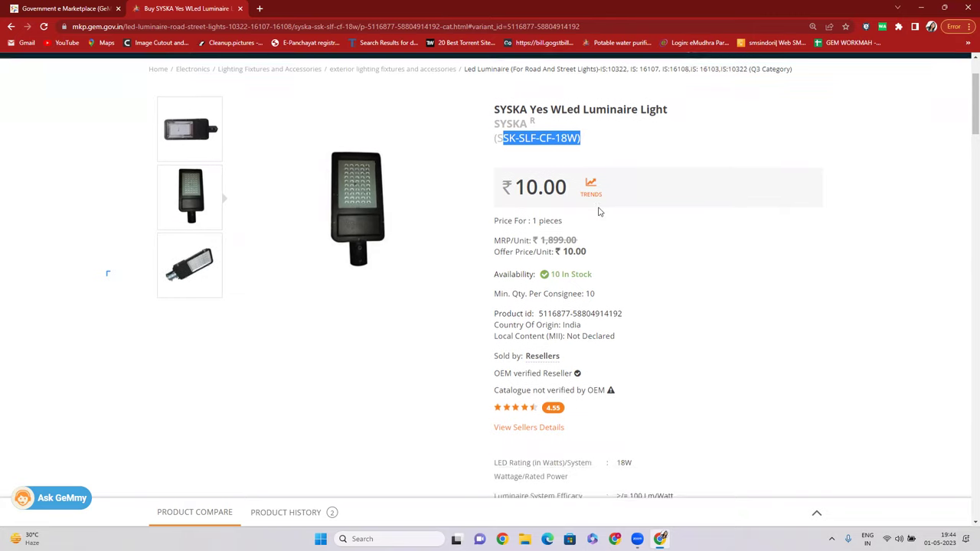
left_click_drag(489, 204, 606, 249)
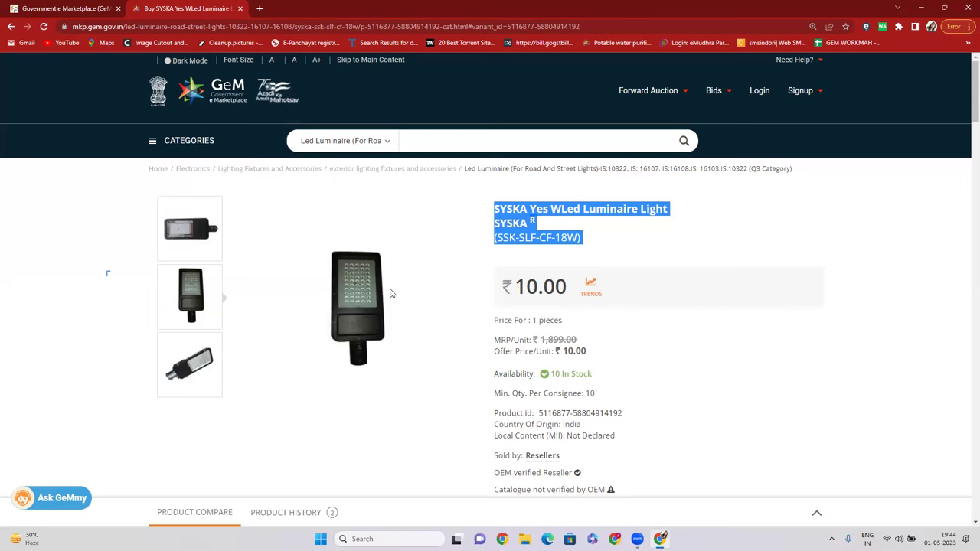
Expand the full specifications and highlight the 18W rating and IP65 protection values.
scroll(352, 245, "down", 2)
scroll(245, 265, "up", 1)
scroll(641, 312, "up", 1)
scroll(421, 304, "down", 1)
scroll(420, 304, "up", 2)
scroll(420, 304, "down", 4)
scroll(612, 306, "down", 2)
left_click(523, 253)
scroll(646, 208, "up", 3)
double_click(624, 306)
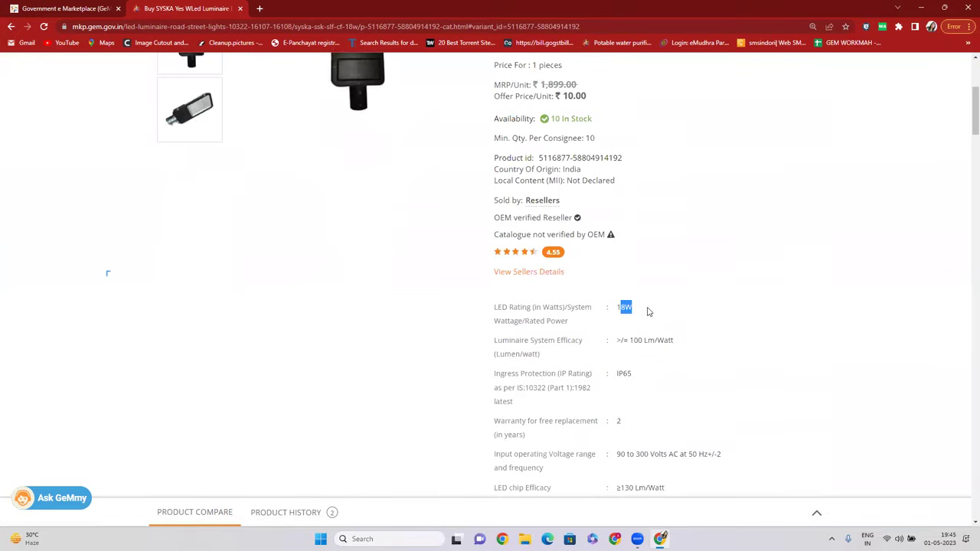
double_click(622, 374)
Highlight the 2-year warranty and a large specifications block, then clear the selection.
scroll(687, 349, "down", 1)
scroll(687, 348, "down", 2)
double_click(619, 268)
scroll(634, 274, "down", 1)
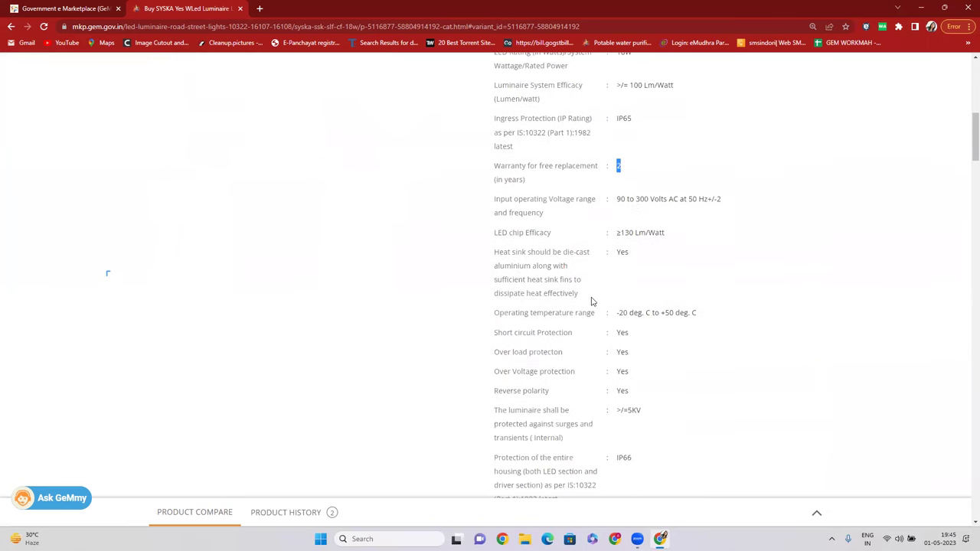
scroll(590, 302, "up", 2)
left_click_drag(499, 203, 368, 400)
scroll(367, 400, "up", 15)
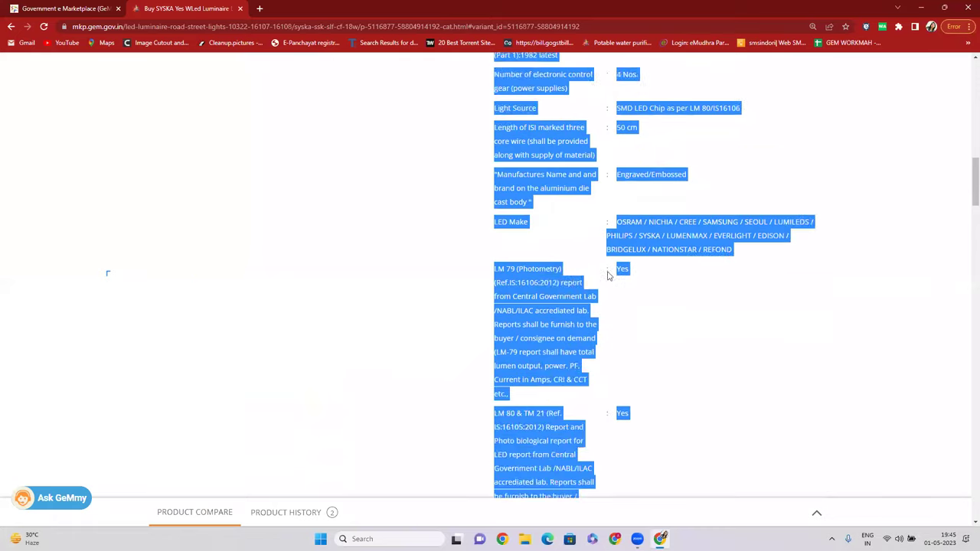
left_click(812, 281)
scroll(563, 167, "up", 2)
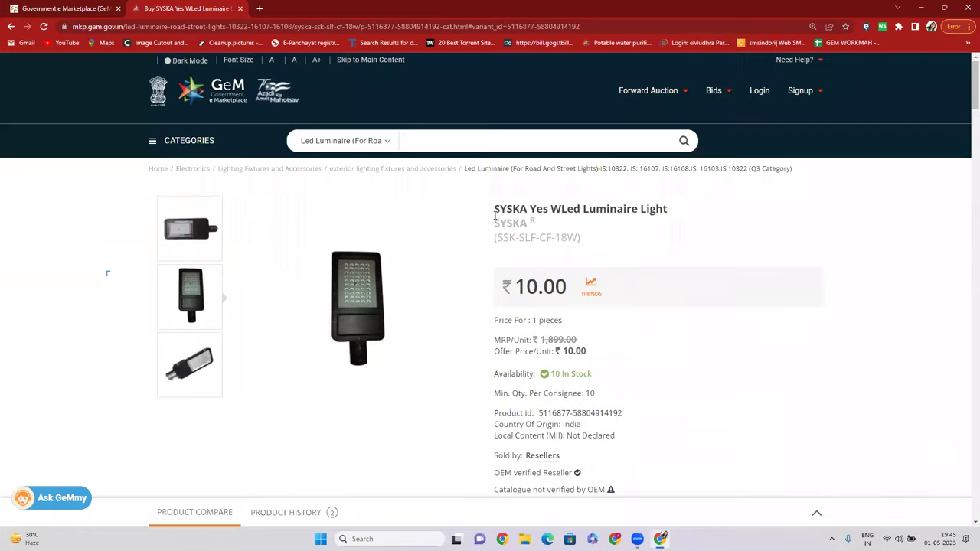
Highlight the product title, model code, wattage specifications, and price and stock details.
left_click_drag(492, 222, 534, 221)
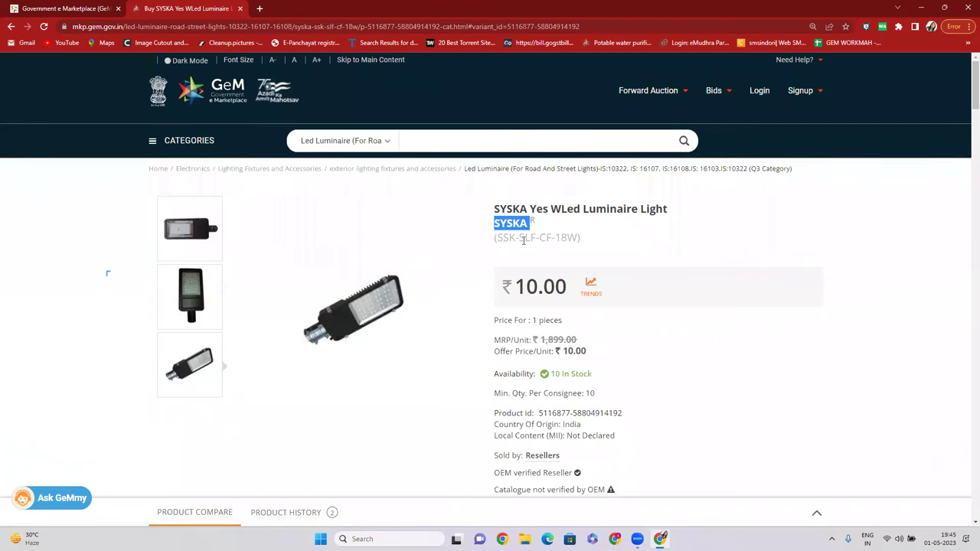
left_click_drag(523, 240, 571, 238)
left_click_drag(491, 209, 677, 209)
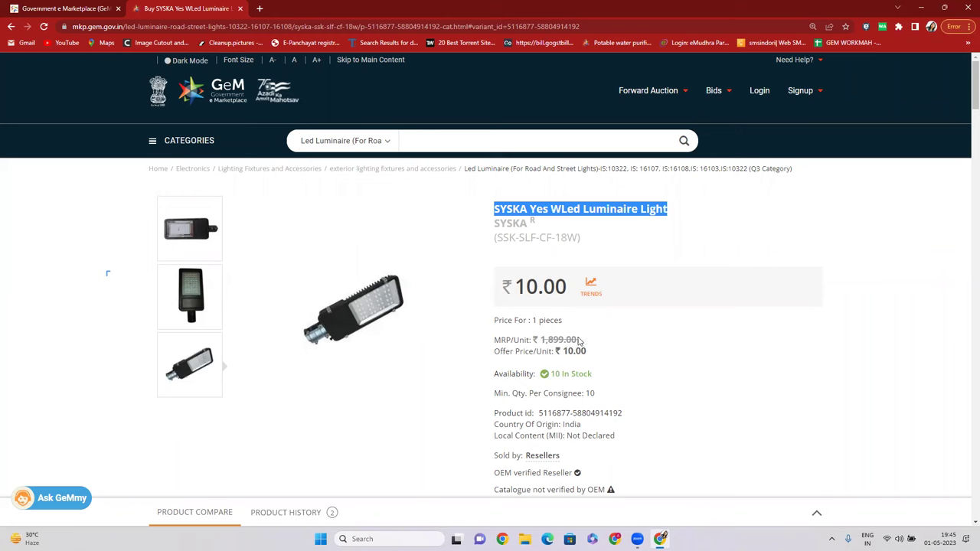
scroll(583, 331, "down", 5)
left_click_drag(498, 164, 659, 232)
scroll(646, 203, "up", 6)
scroll(658, 232, "up", 10)
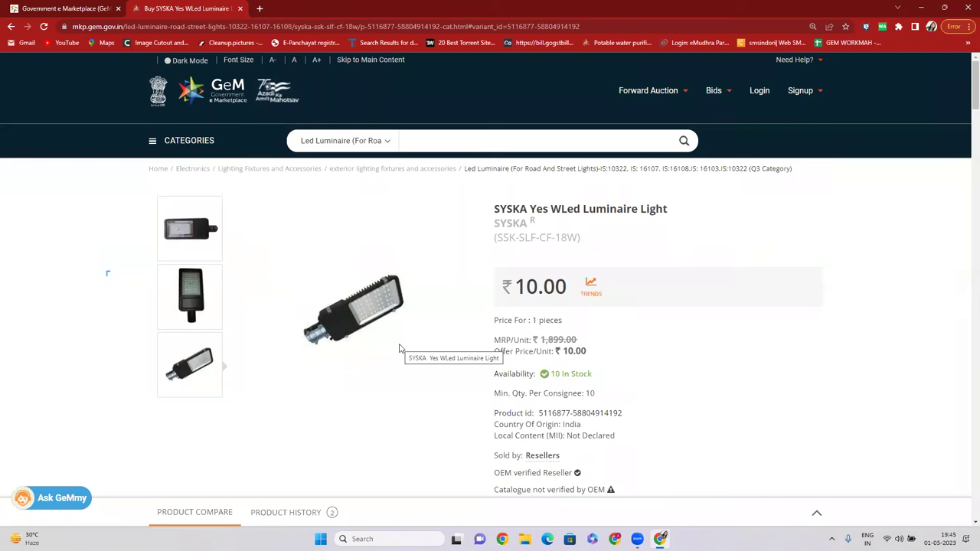
left_click_drag(494, 203, 557, 353)
scroll(392, 232, "down", 4)
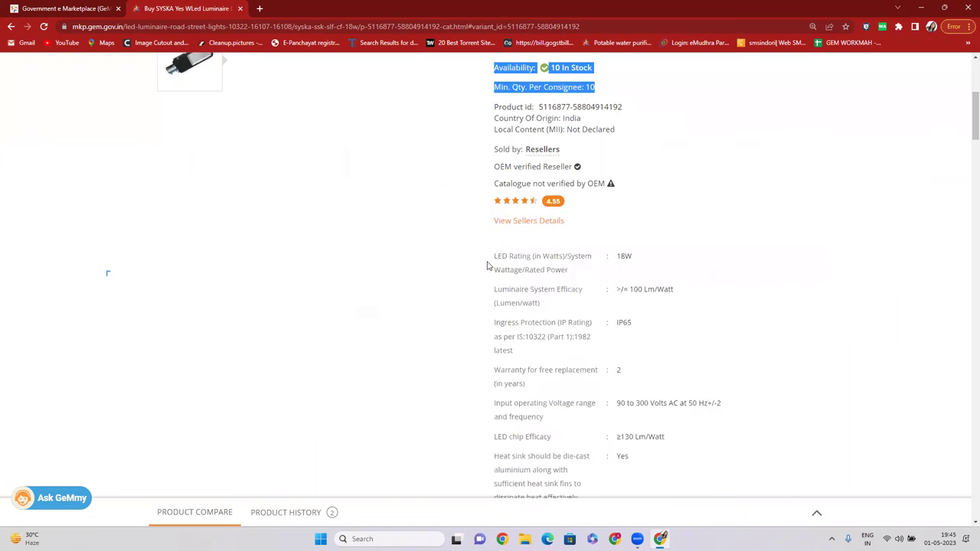
scroll(490, 265, "up", 4)
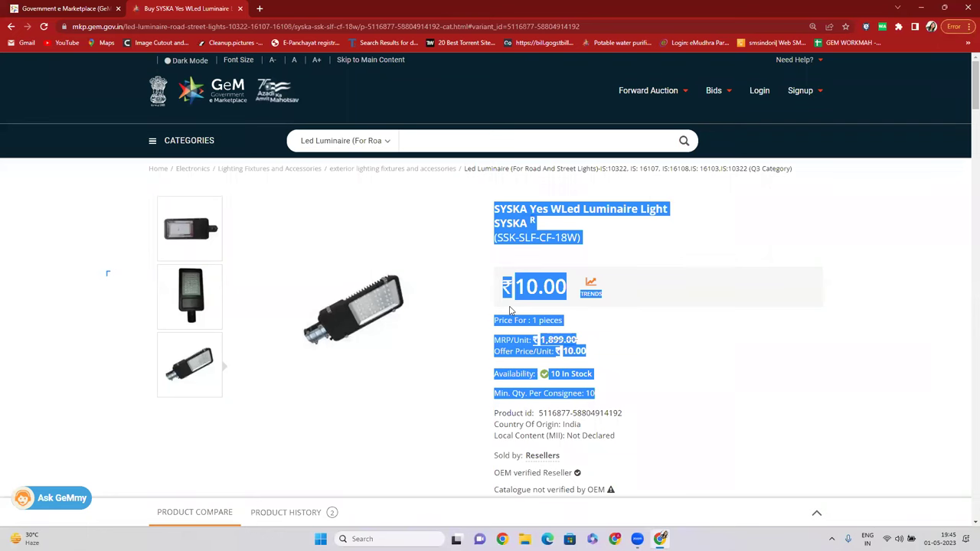
scroll(510, 310, "down", 3)
left_click(682, 302)
left_click_drag(494, 307, 649, 321)
scroll(650, 309, "up", 6)
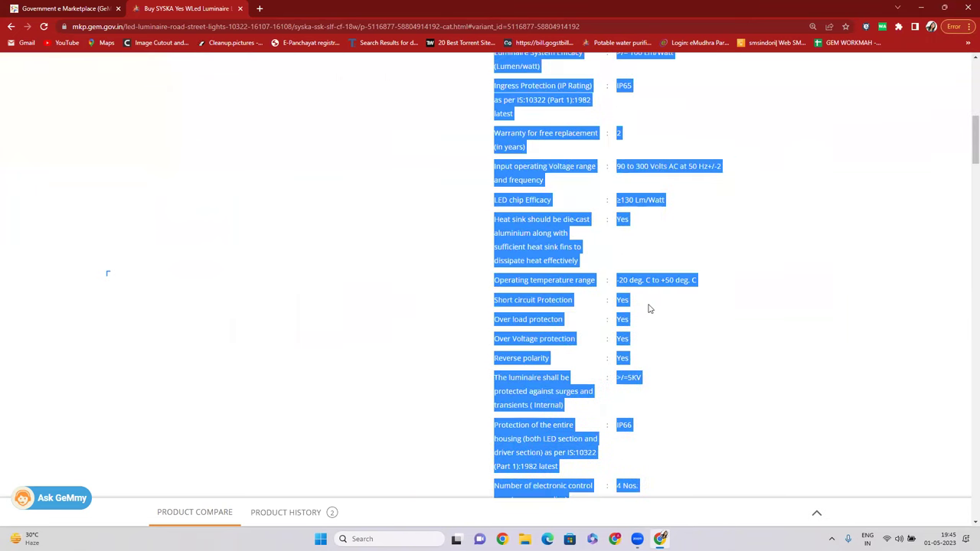
scroll(681, 310, "up", 4)
left_click(735, 300)
scroll(735, 300, "up", 3)
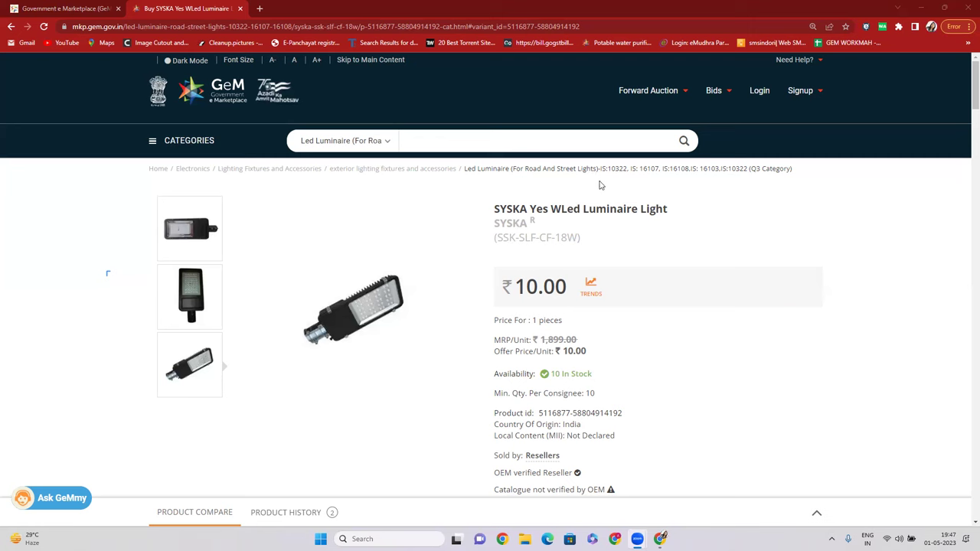
left_click_drag(499, 227, 532, 228)
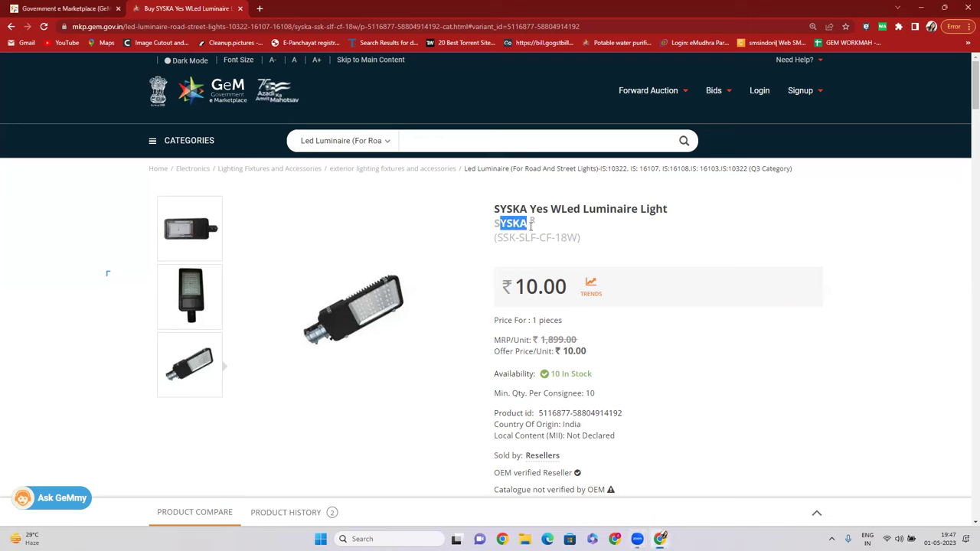
left_click(612, 242)
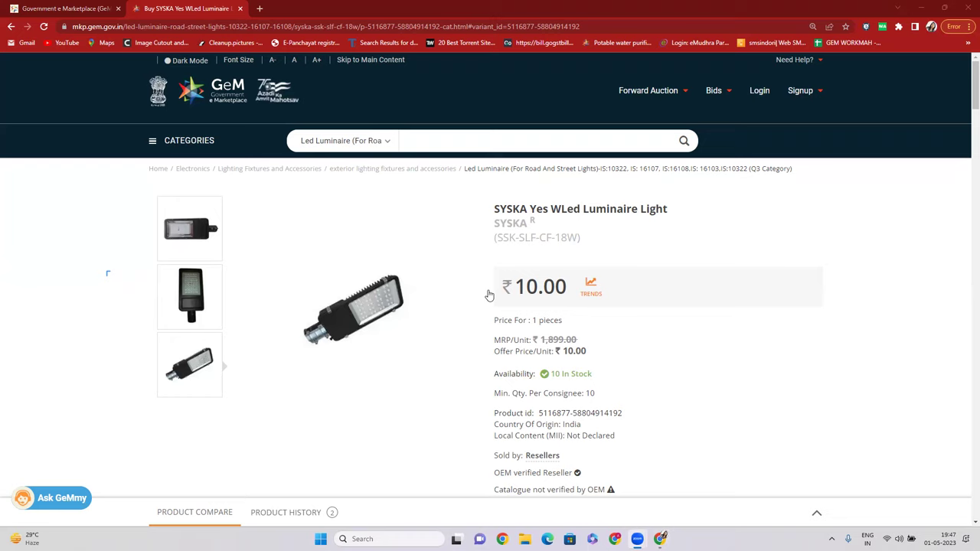
scroll(623, 306, "down", 2)
scroll(623, 306, "up", 2)
mouse_move(500, 225)
left_mouse_down()
mouse_move(528, 224)
mouse_move(490, 230)
left_mouse_up()
left_click(529, 224)
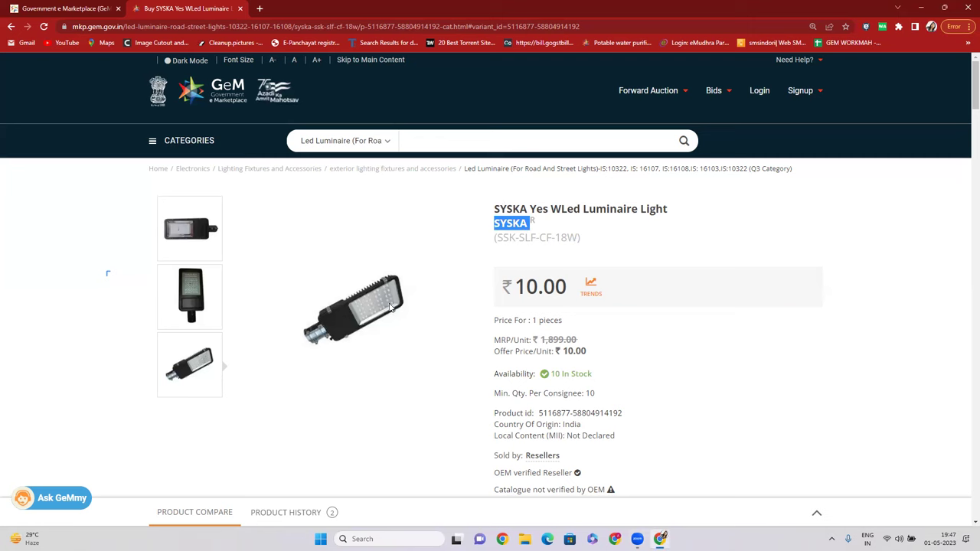
left_click(523, 226)
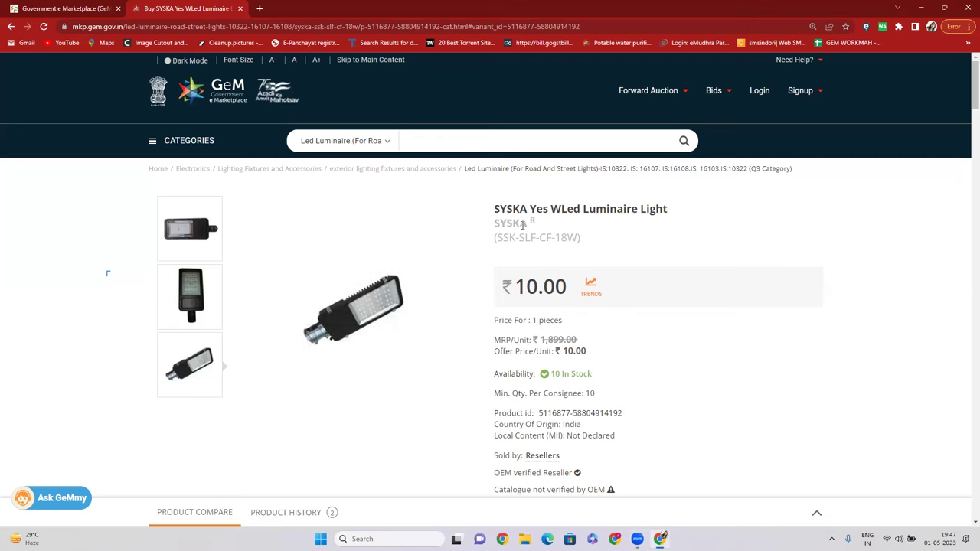
left_click_drag(496, 225, 528, 222)
left_click(528, 227)
left_click_drag(528, 225, 494, 224)
scroll(511, 232, "down", 1)
scroll(511, 232, "down", 3)
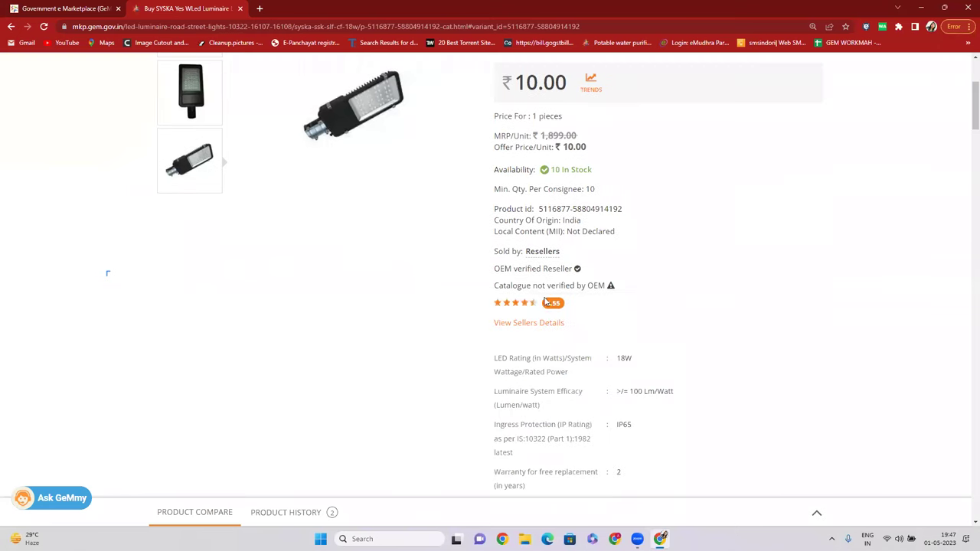
left_click_drag(494, 269, 568, 270)
scroll(570, 274, "up", 1)
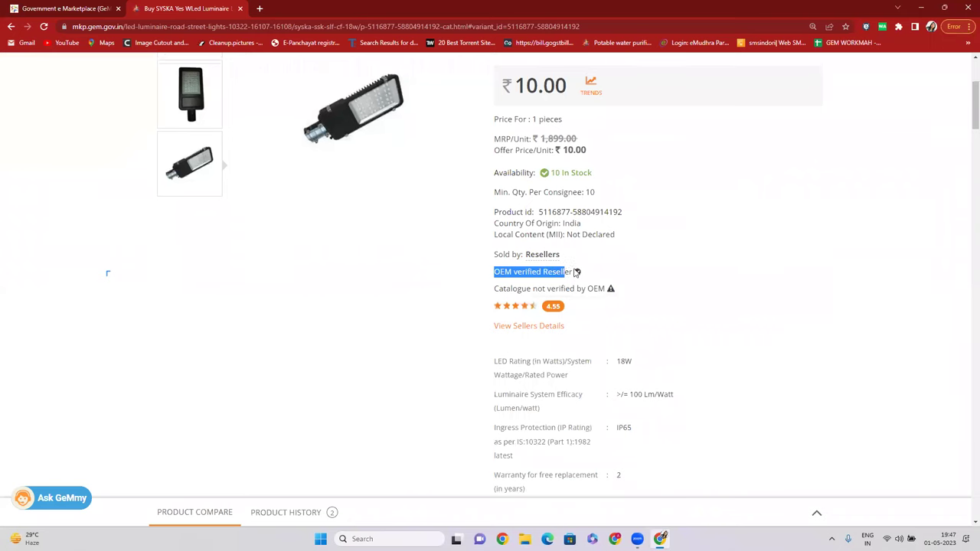
scroll(602, 303, "up", 2)
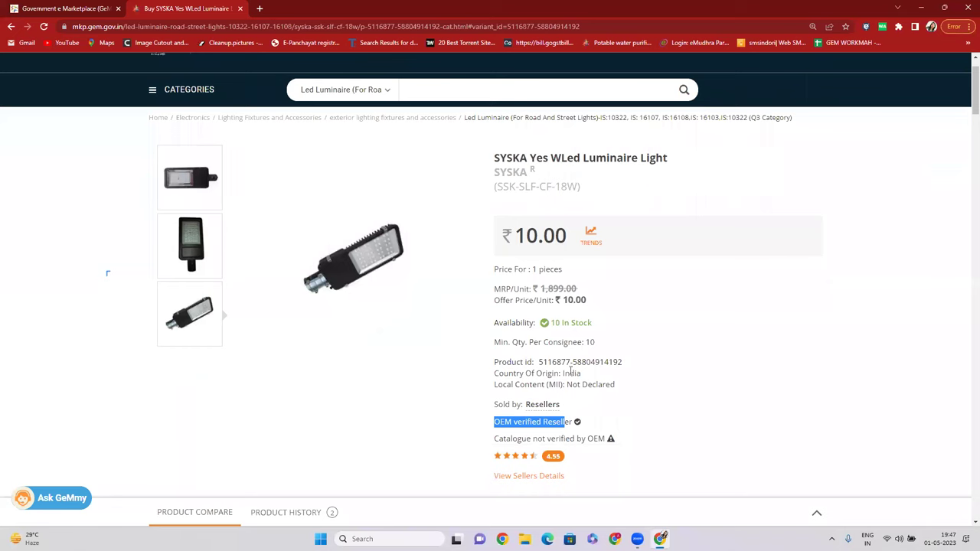
left_click(499, 421)
left_click_drag(494, 421, 512, 422)
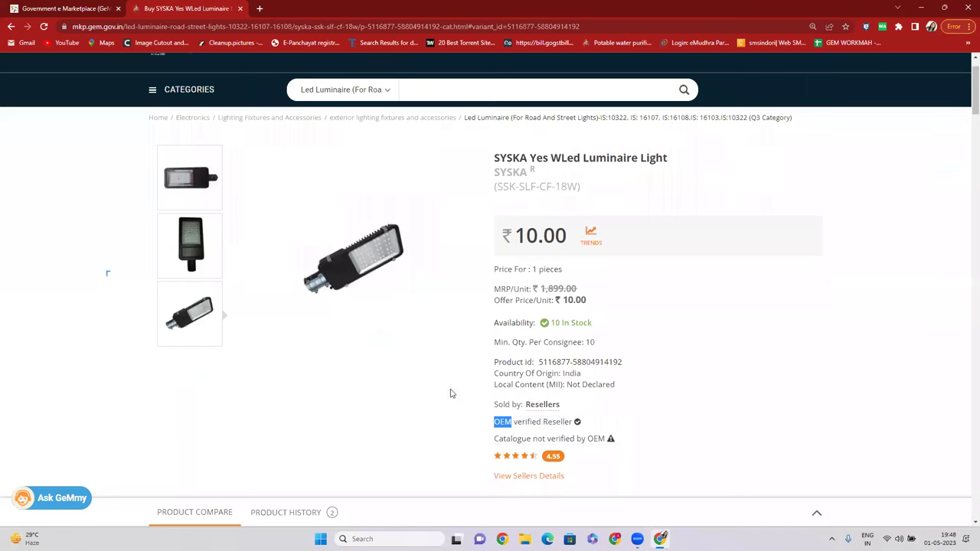
left_click_drag(494, 176, 530, 171)
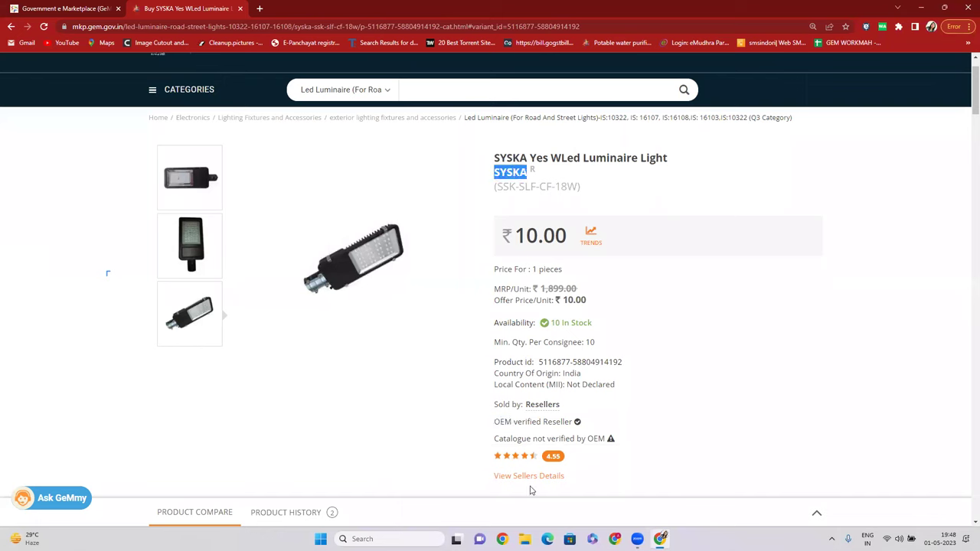
left_click_drag(495, 421, 516, 424)
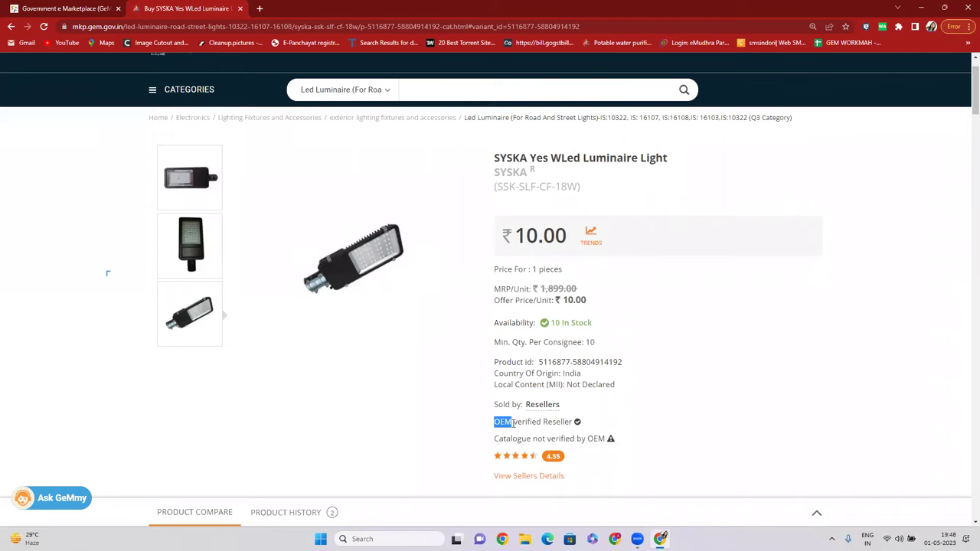
left_click_drag(495, 174, 532, 173)
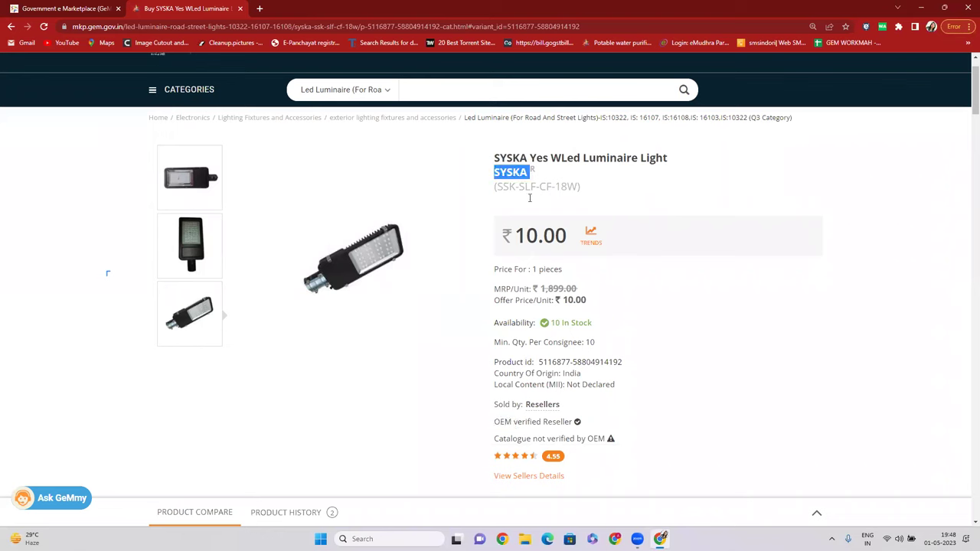
left_click_drag(494, 421, 572, 426)
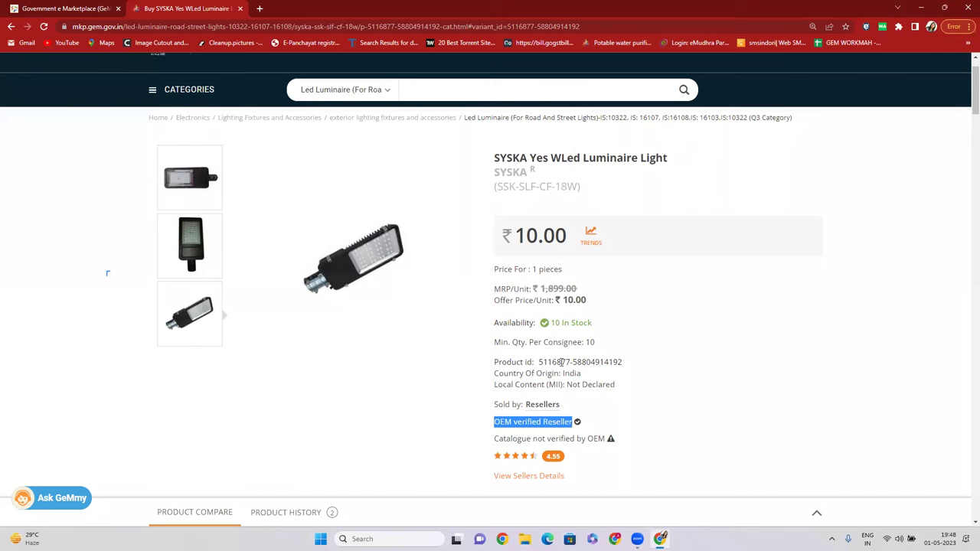
left_click_drag(495, 173, 528, 173)
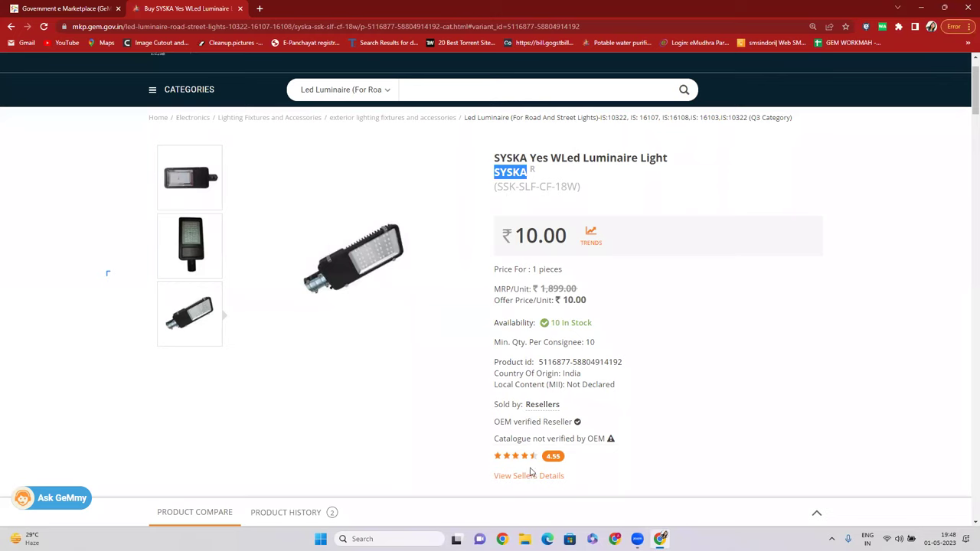
scroll(542, 400, "down", 1)
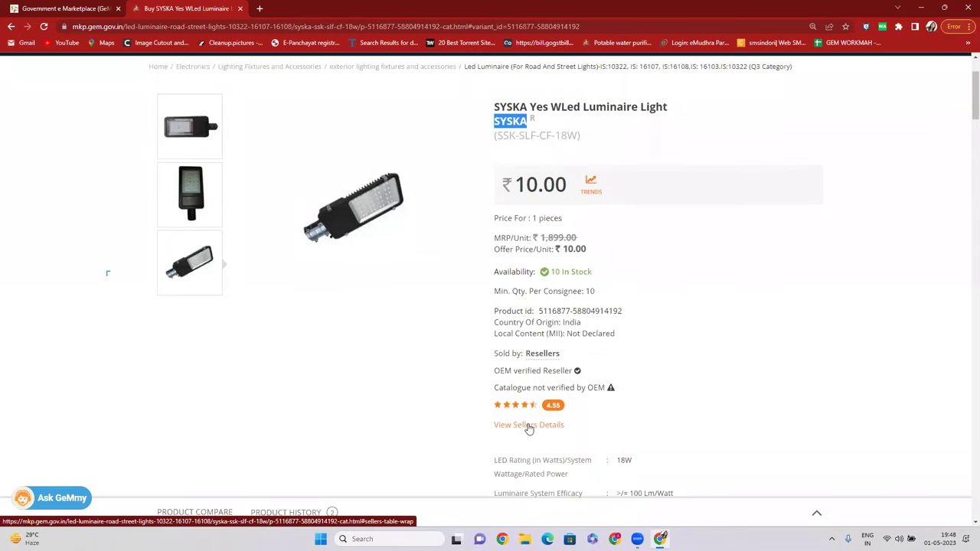
Review the Other Sellers table for the SYSKA luminaire.
left_click(529, 429)
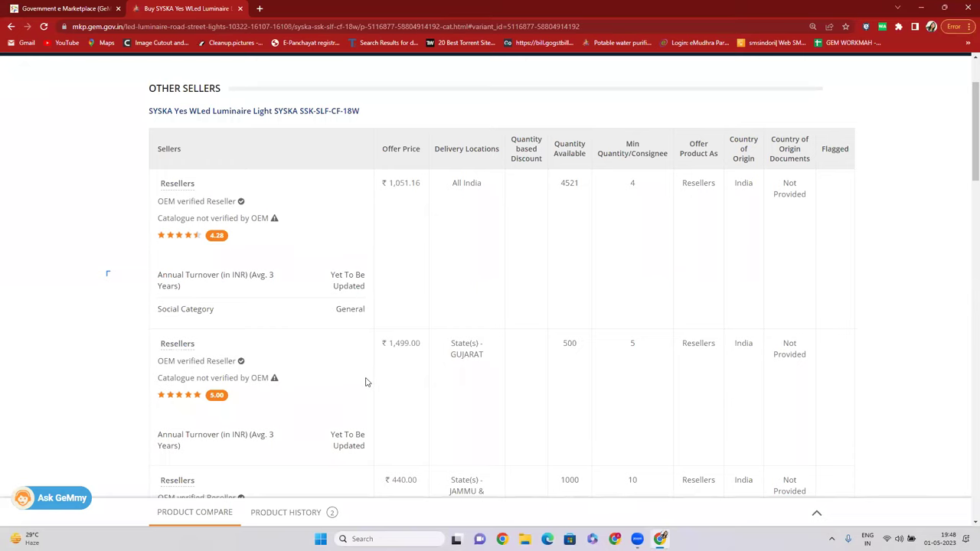
scroll(368, 383, "down", 2)
left_click_drag(173, 346, 215, 345)
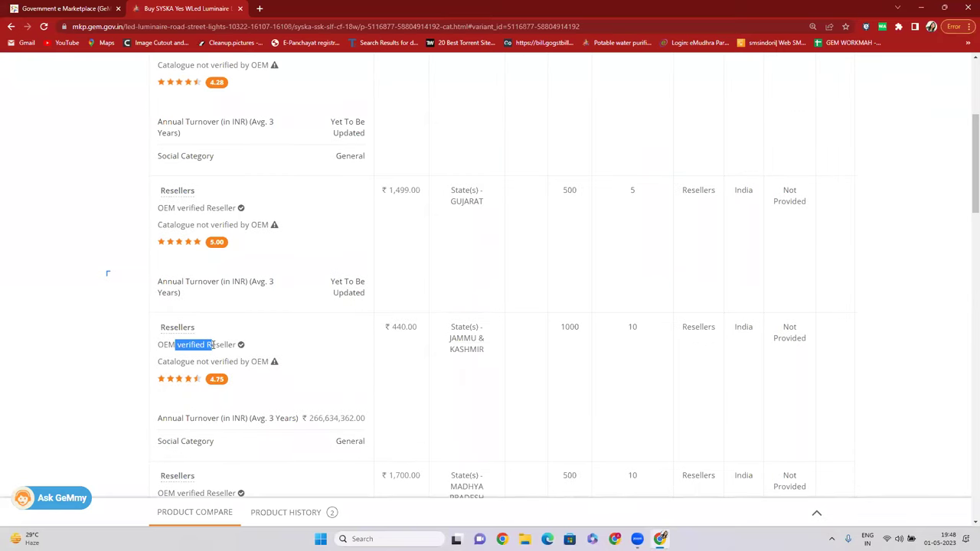
scroll(192, 340, "down", 3)
left_click_drag(178, 289, 242, 329)
scroll(240, 328, "down", 9)
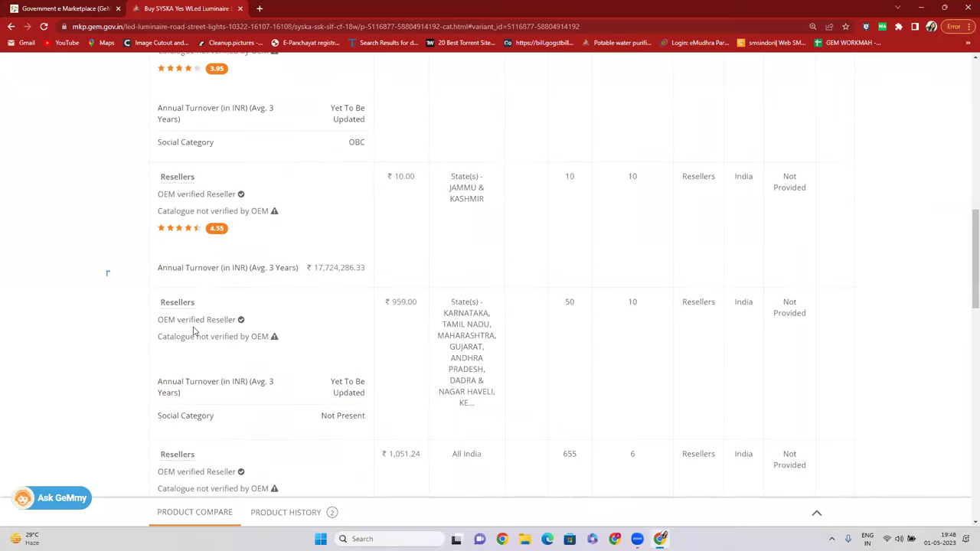
scroll(206, 343, "up", 10)
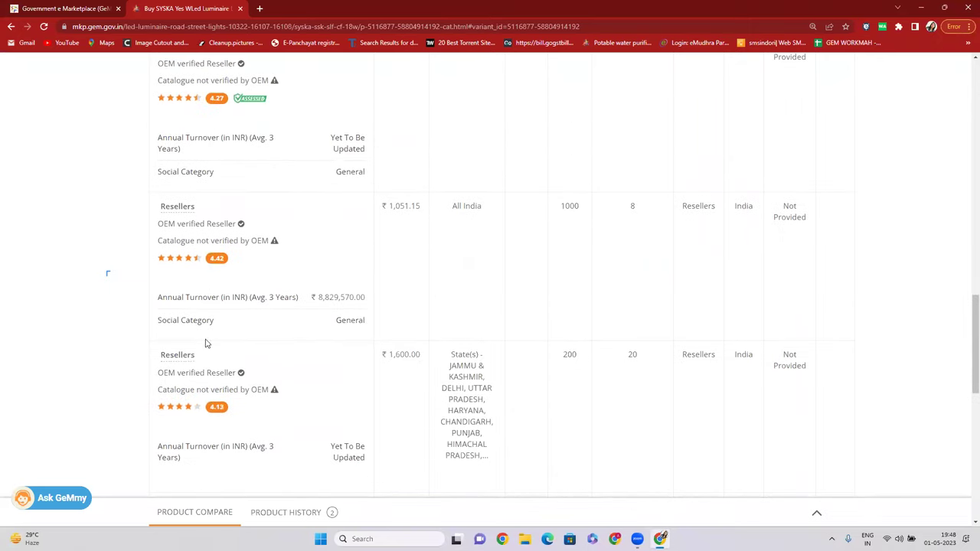
scroll(230, 345, "up", 1)
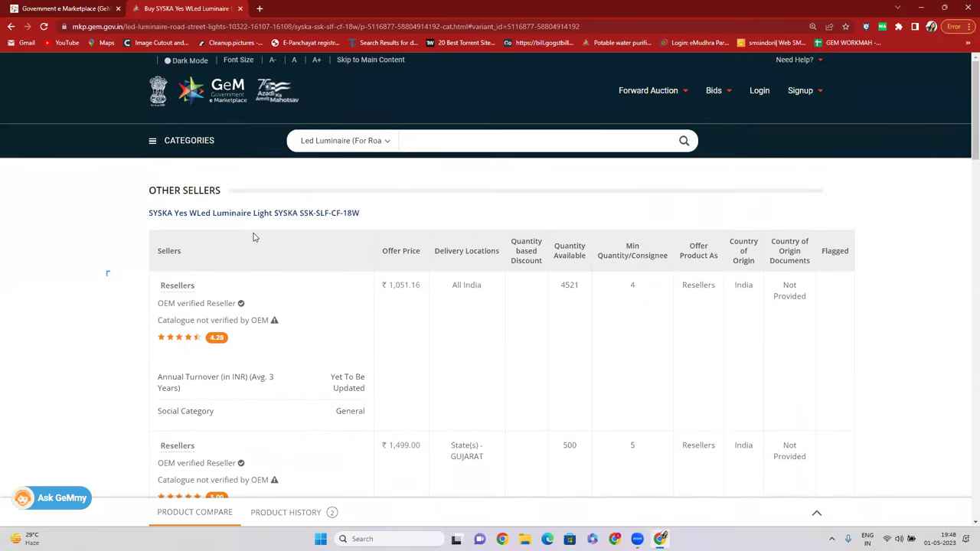
Return to the SYSKA details, highlight the brand name and go to the Led Luminaire listing.
left_click(261, 218)
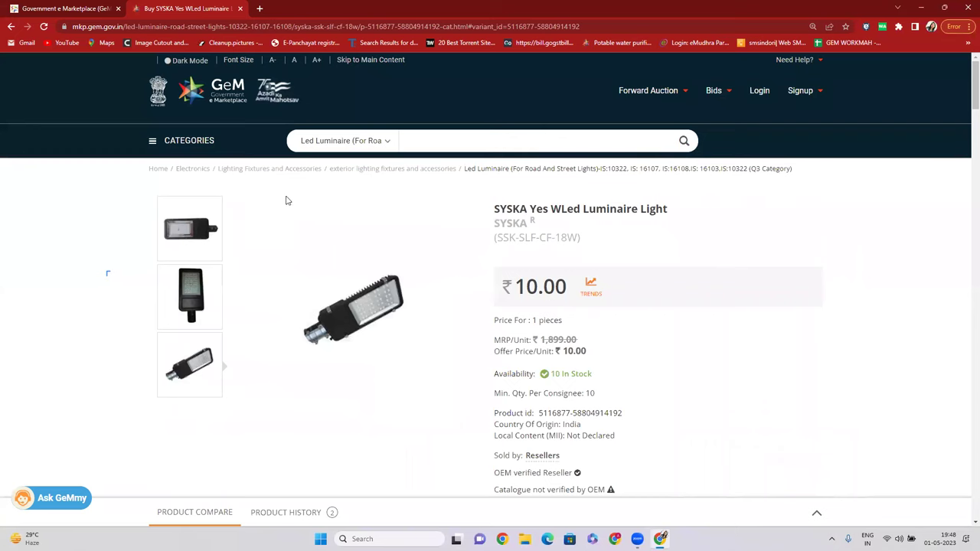
left_click_drag(505, 223, 539, 227)
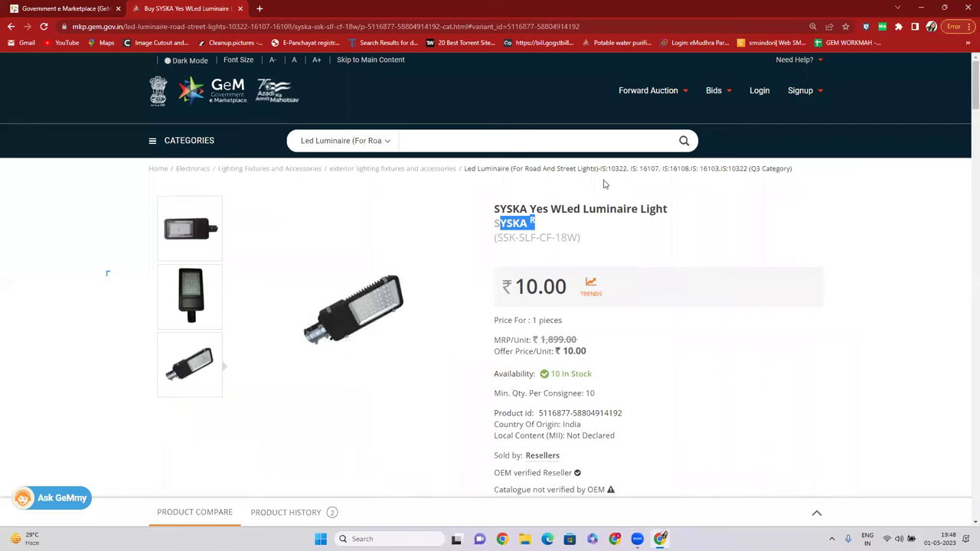
left_click(650, 173)
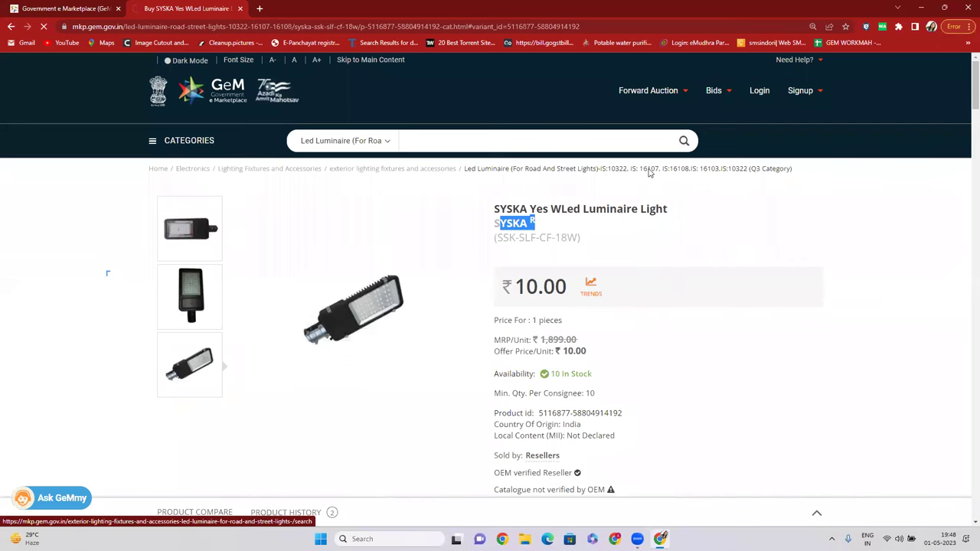
Open the legero Yes WLed Luminaire Light product in a new tab and switch to it.
scroll(650, 173, "down", 3)
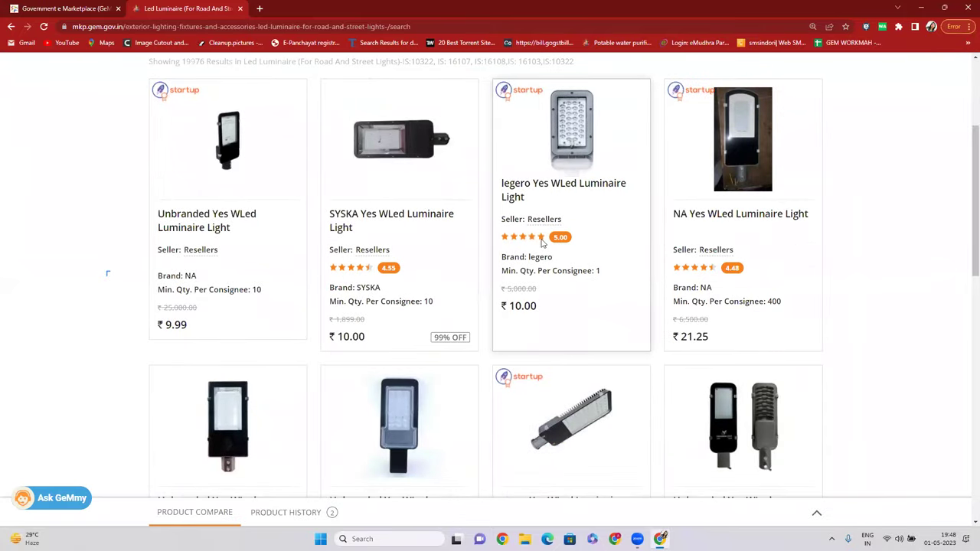
right_click(530, 193)
left_click(494, 102)
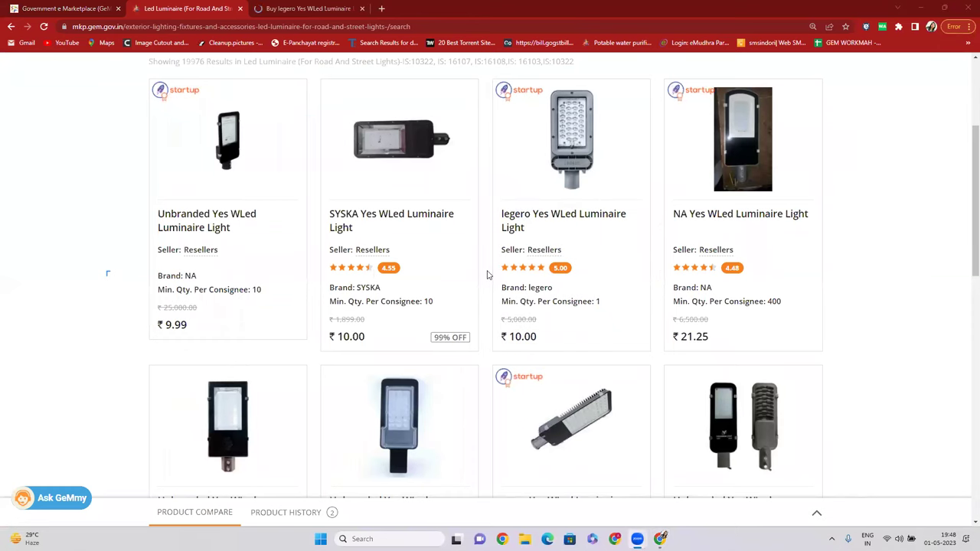
key("ctrl+Tab")
Highlight the legero page's reseller and catalogue not-verified-by-OEM notes and its brand name.
scroll(466, 287, "down", 4)
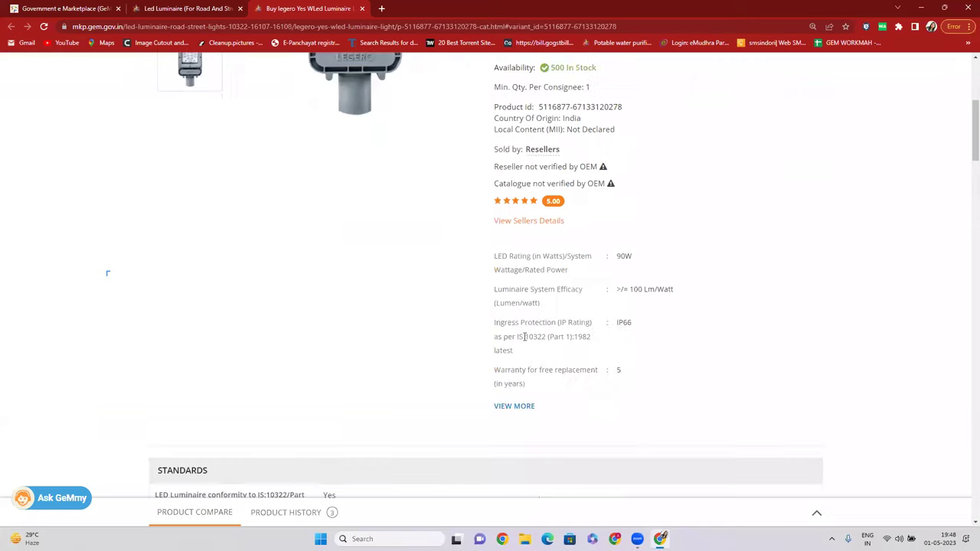
left_click_drag(496, 168, 578, 170)
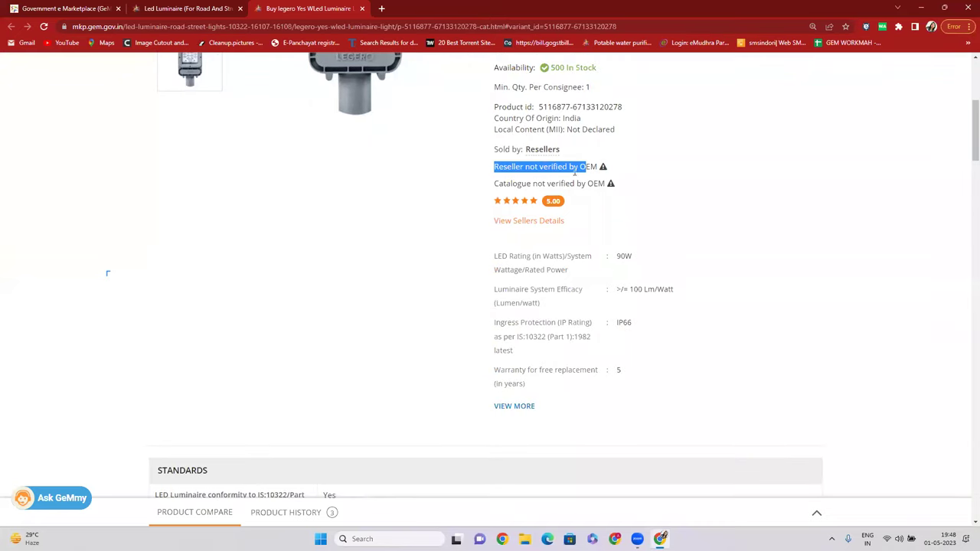
left_click_drag(499, 182, 586, 184)
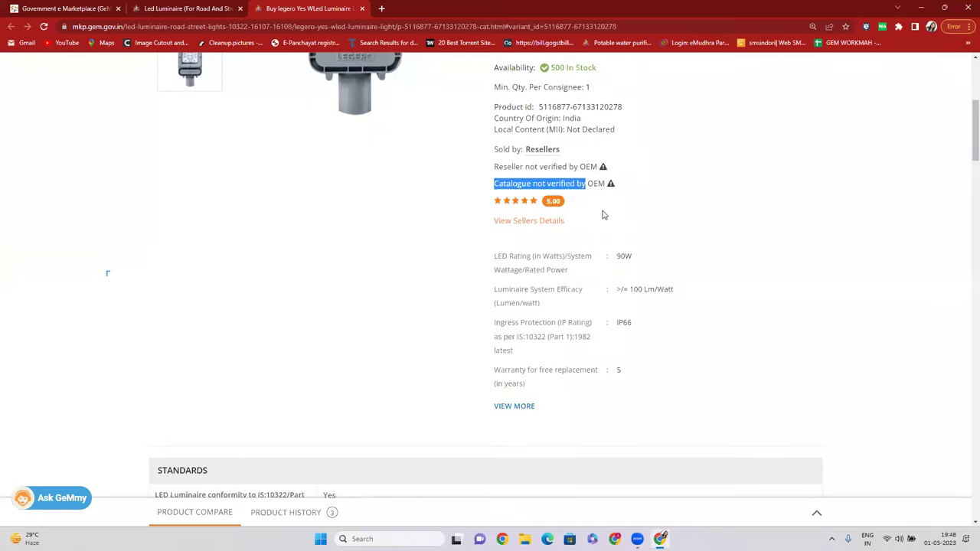
scroll(602, 212, "up", 4)
left_click_drag(495, 224, 530, 224)
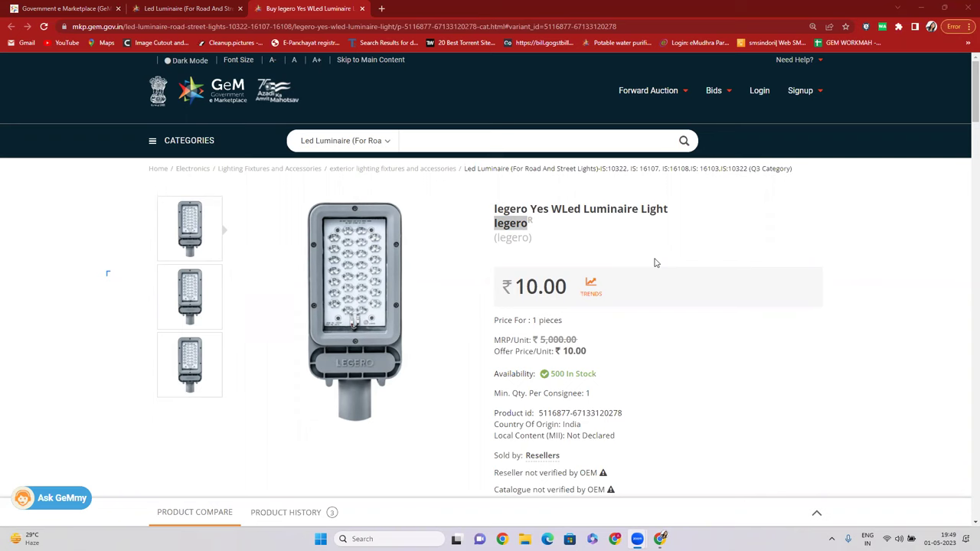
scroll(654, 247, "down", 1)
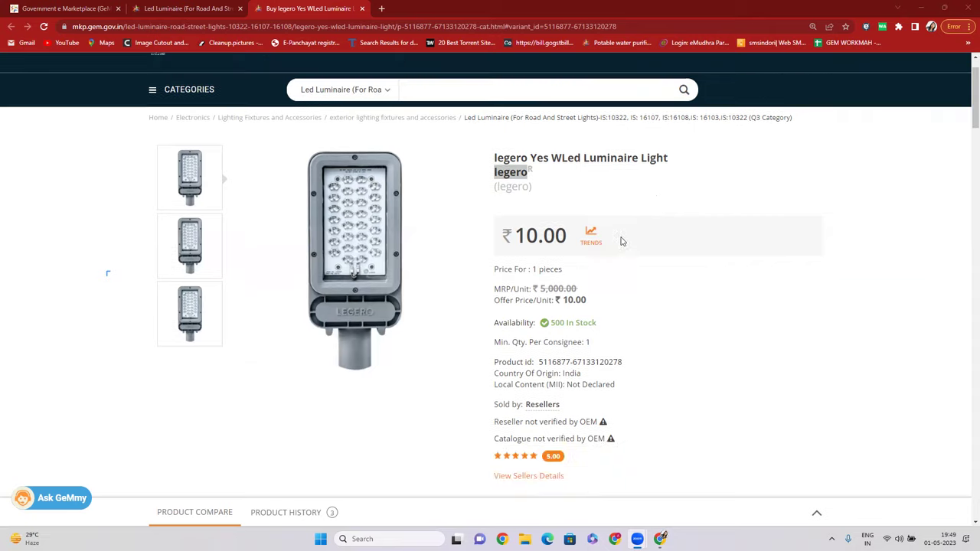
left_click(492, 179)
left_click_drag(492, 178, 530, 181)
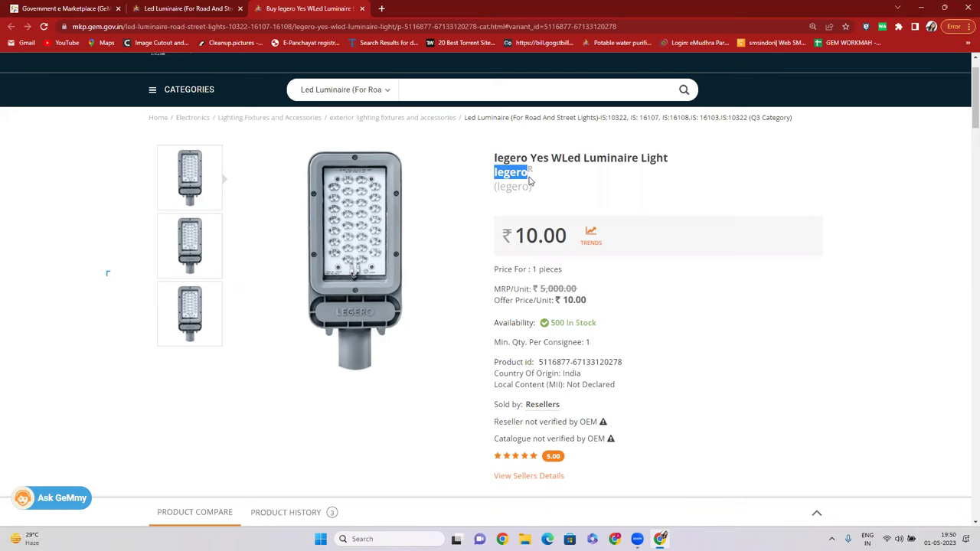
scroll(493, 220, "down", 4)
scroll(496, 219, "up", 5)
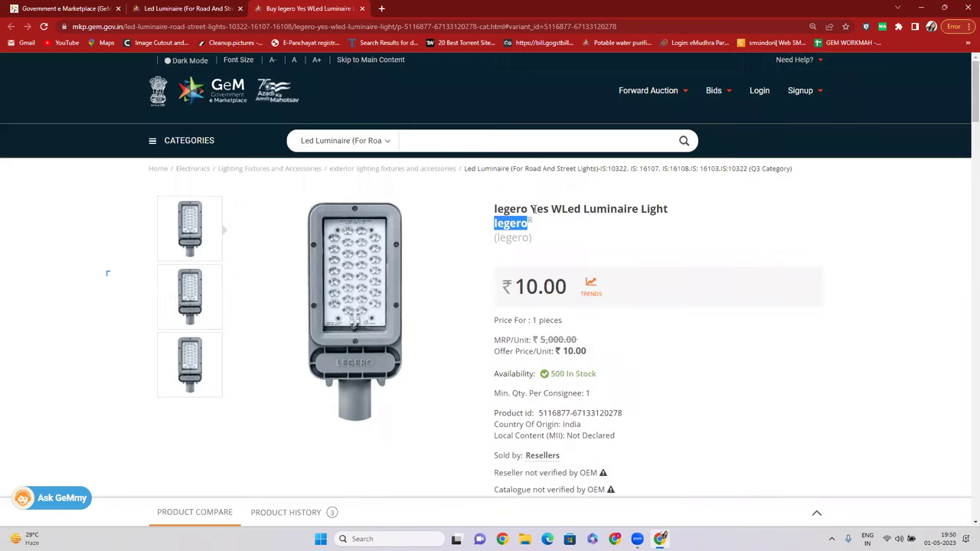
scroll(511, 228, "down", 4)
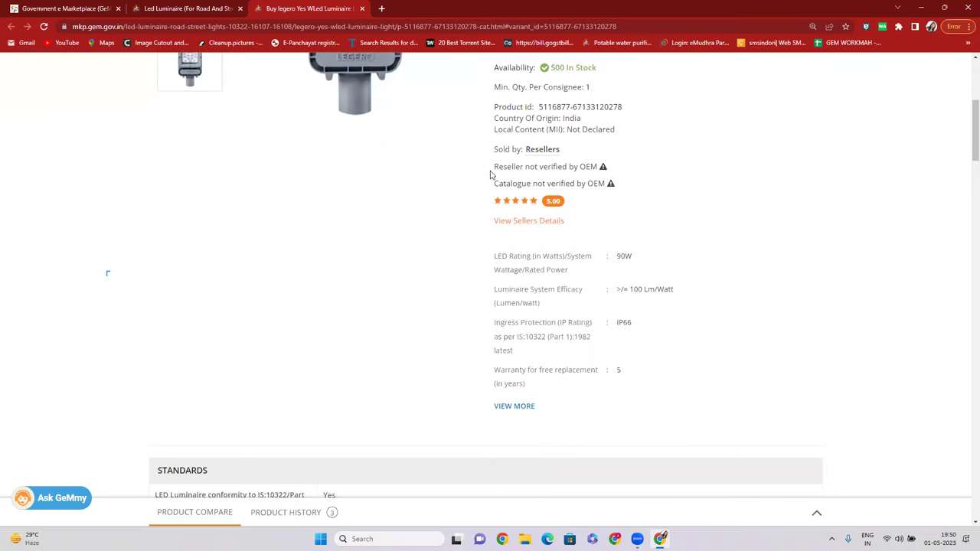
left_click_drag(491, 174, 582, 165)
left_click_drag(494, 185, 587, 185)
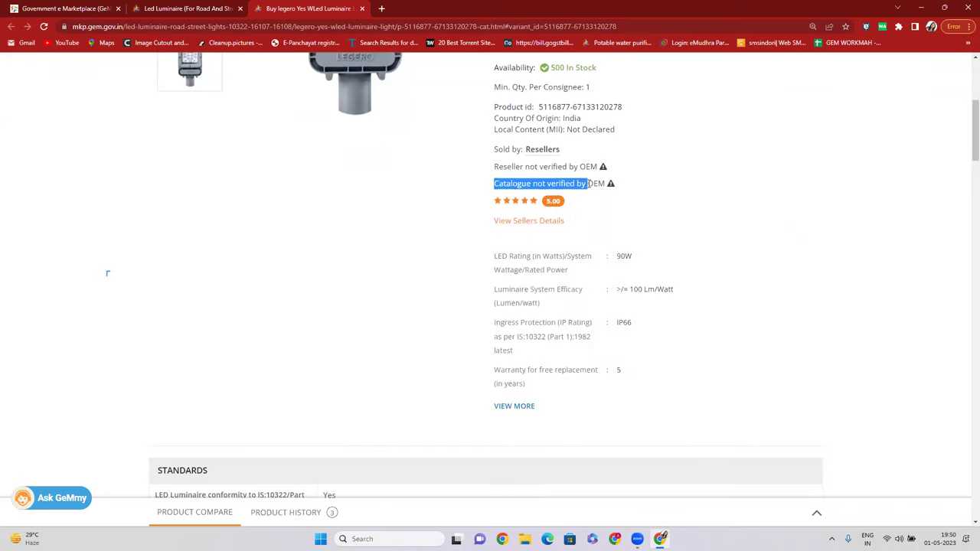
scroll(587, 188, "up", 4)
left_click_drag(484, 228, 546, 227)
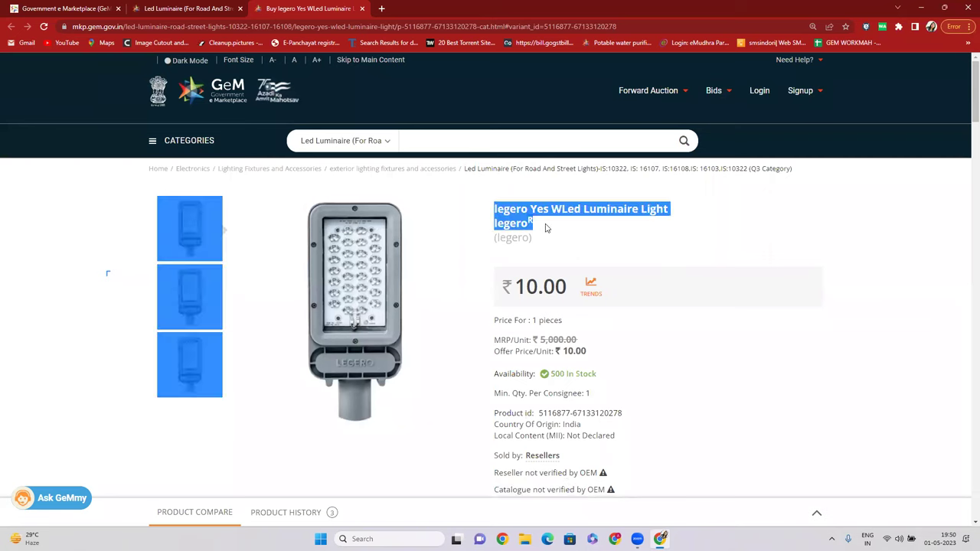
scroll(546, 228, "down", 3)
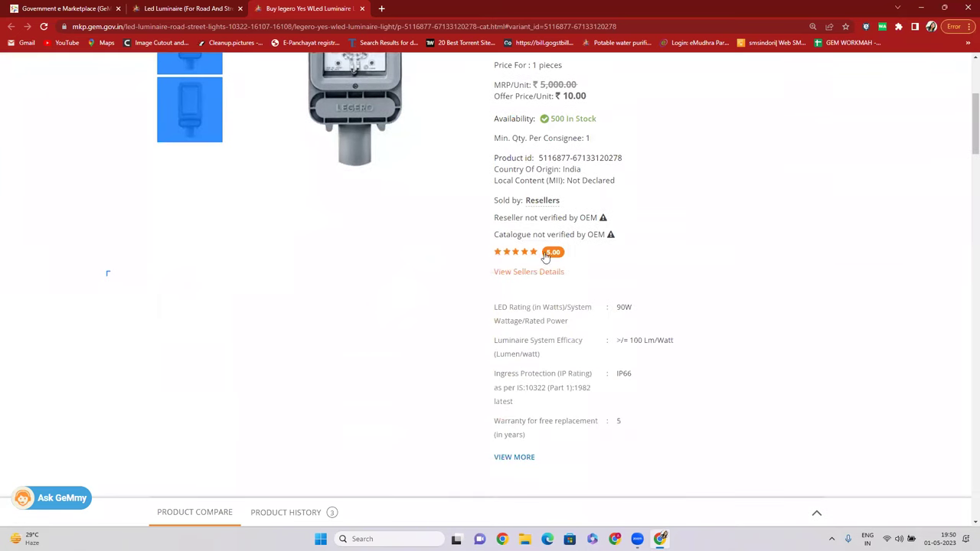
left_click_drag(499, 216, 575, 217)
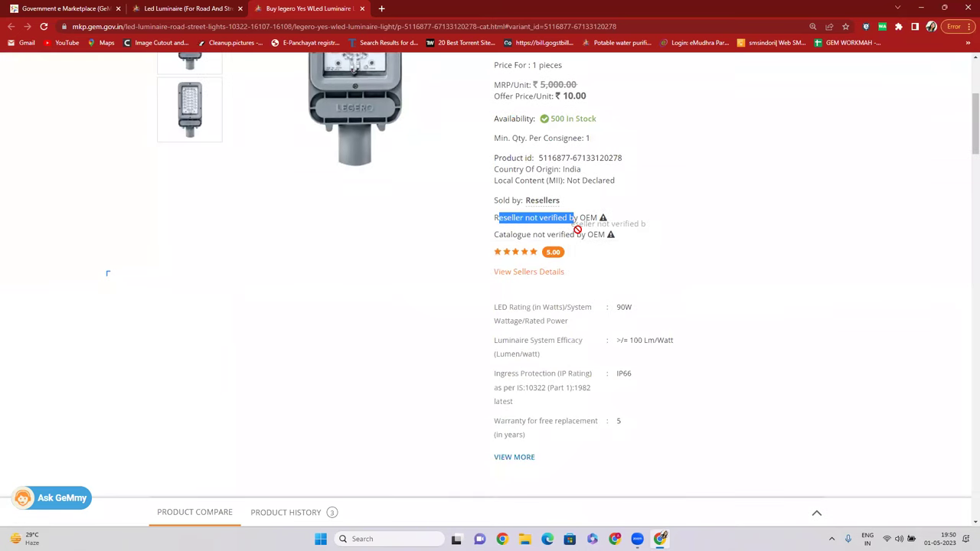
left_click(576, 234)
scroll(575, 233, "up", 3)
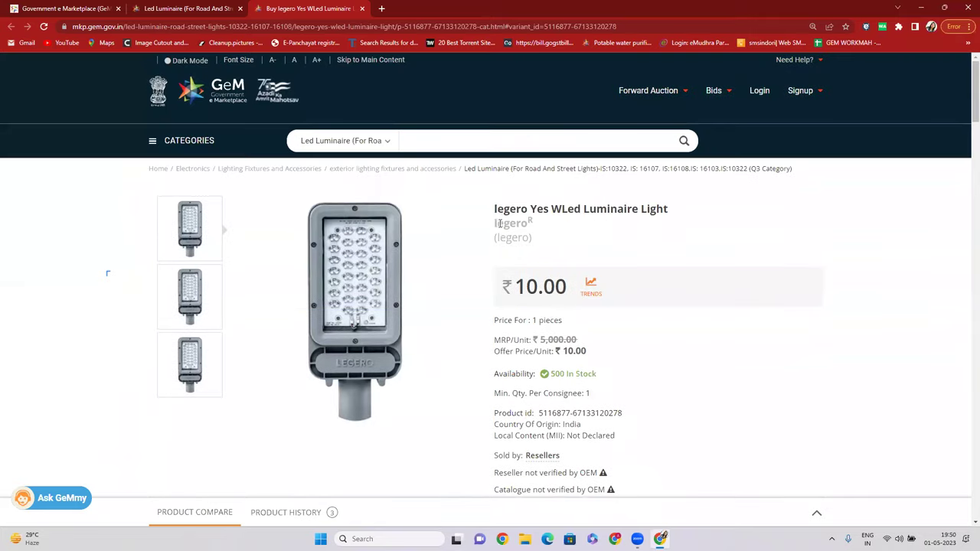
left_click_drag(495, 223, 541, 225)
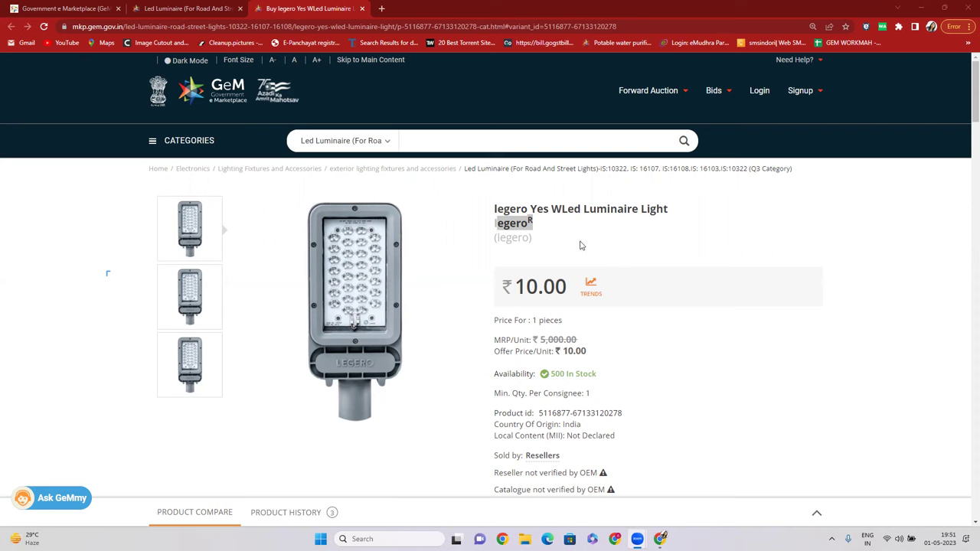
Search for LED across All Categories to list the matching lighting categories.
left_click(769, 224)
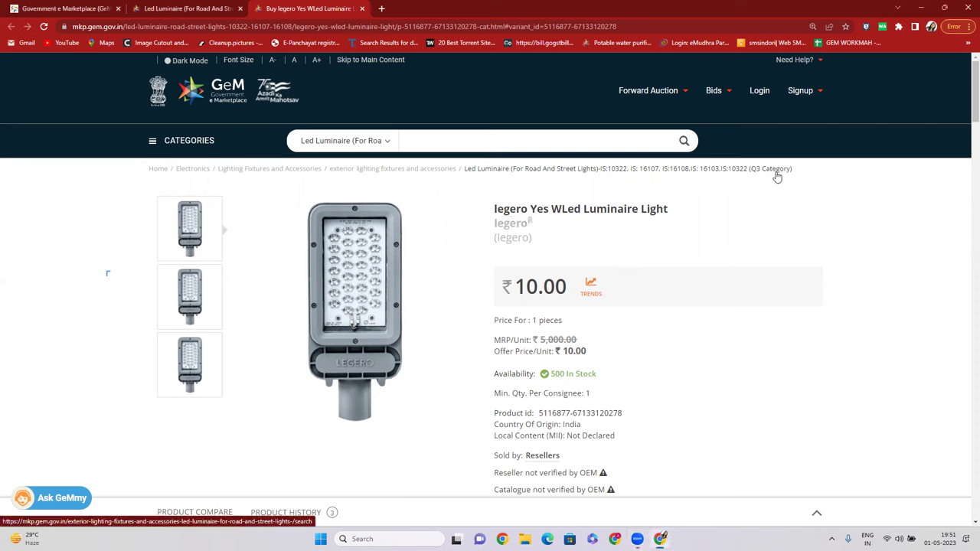
left_click(376, 142)
left_click(425, 153)
left_click(434, 141)
type("LED")
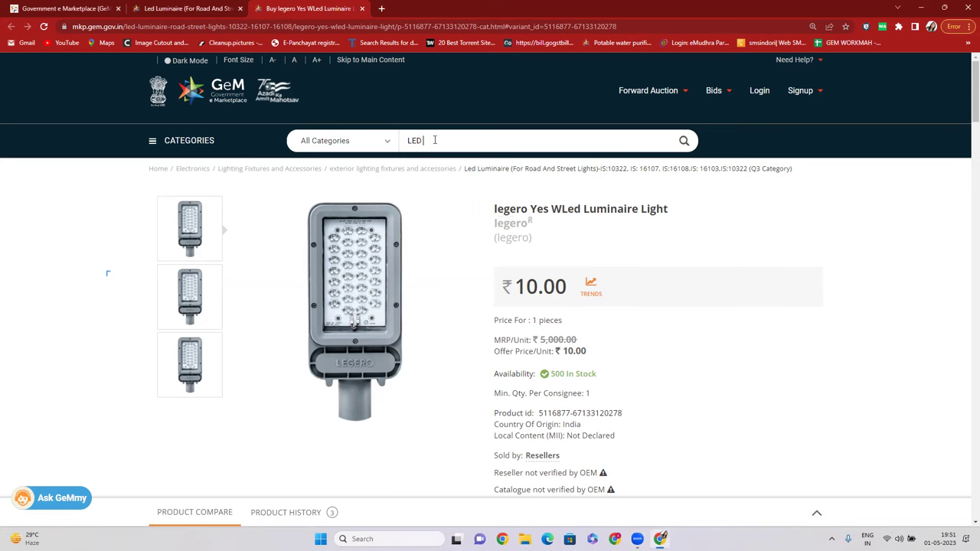
left_click(684, 140)
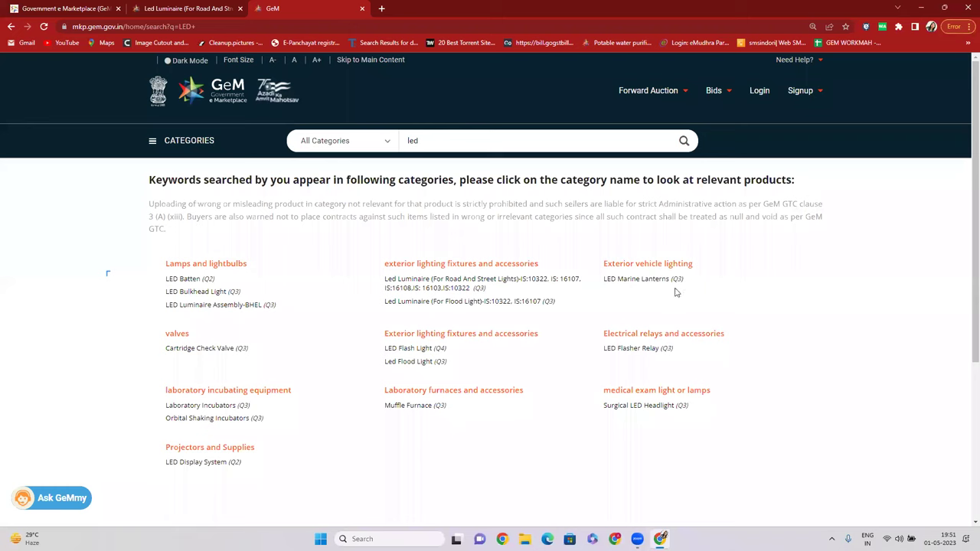
Replace the led query with CARS and pick the first suggestion.
double_click(406, 141)
key("BackSpace")
type("CARS")
left_click(448, 162)
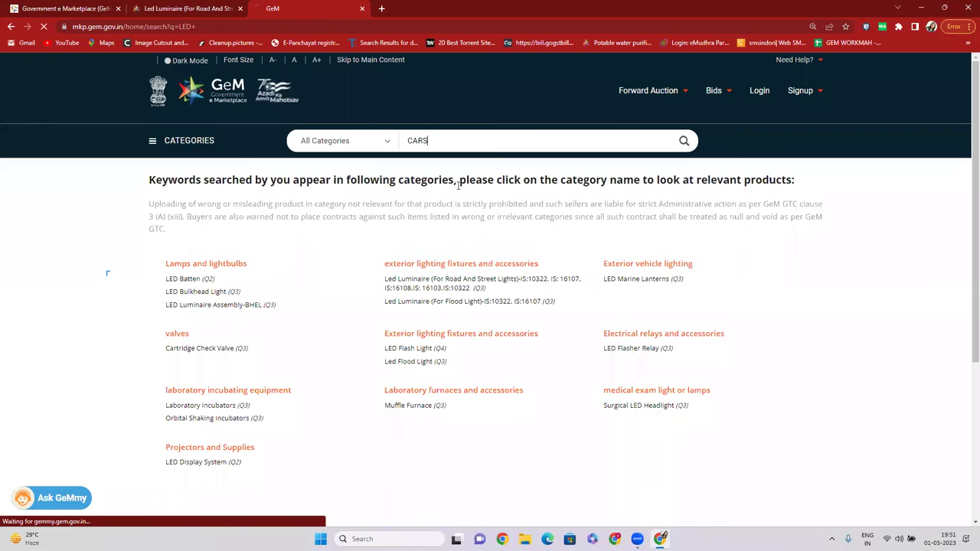
Highlight the (Q1 Category) label beside the Cars (Version 2) heading.
left_click_drag(261, 178, 301, 177)
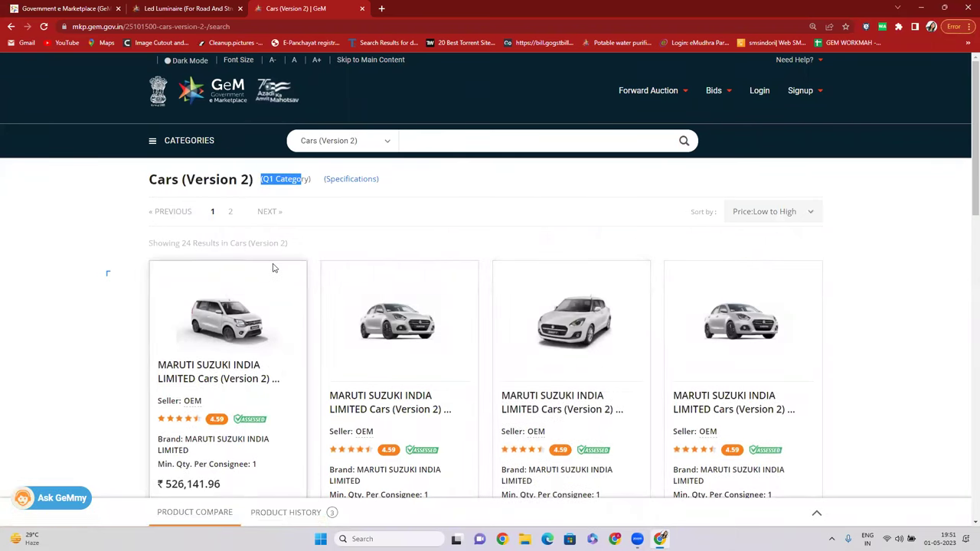
left_click(302, 194)
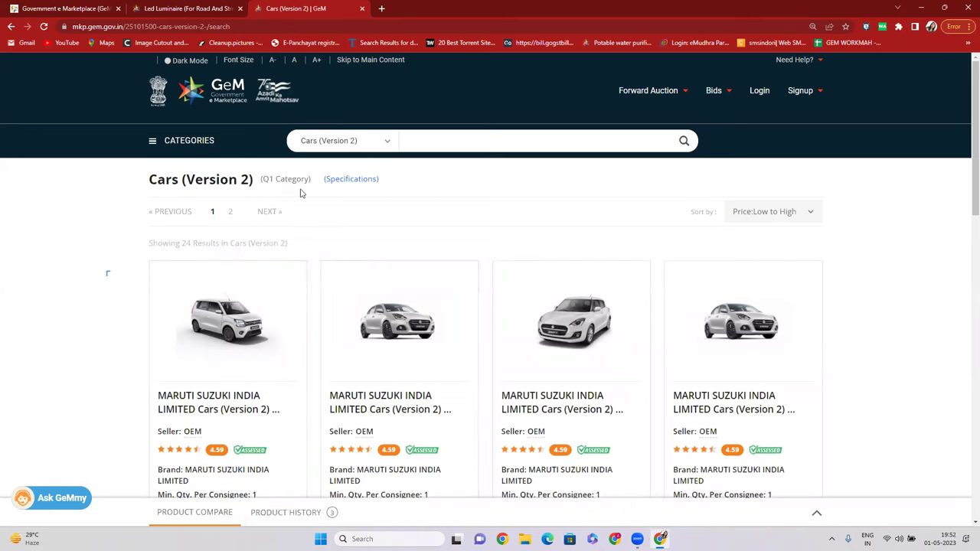
left_click_drag(139, 186, 255, 181)
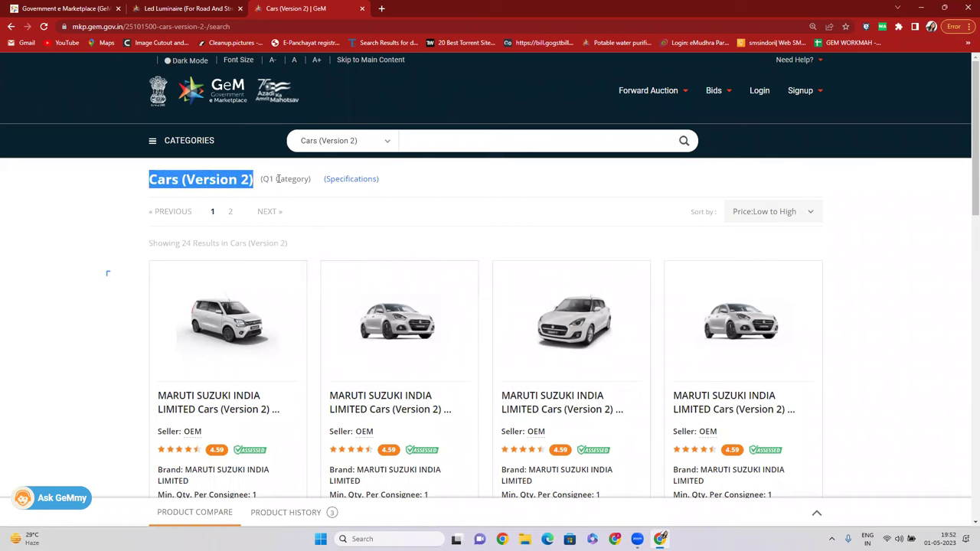
left_click(277, 179)
left_click_drag(264, 180, 310, 179)
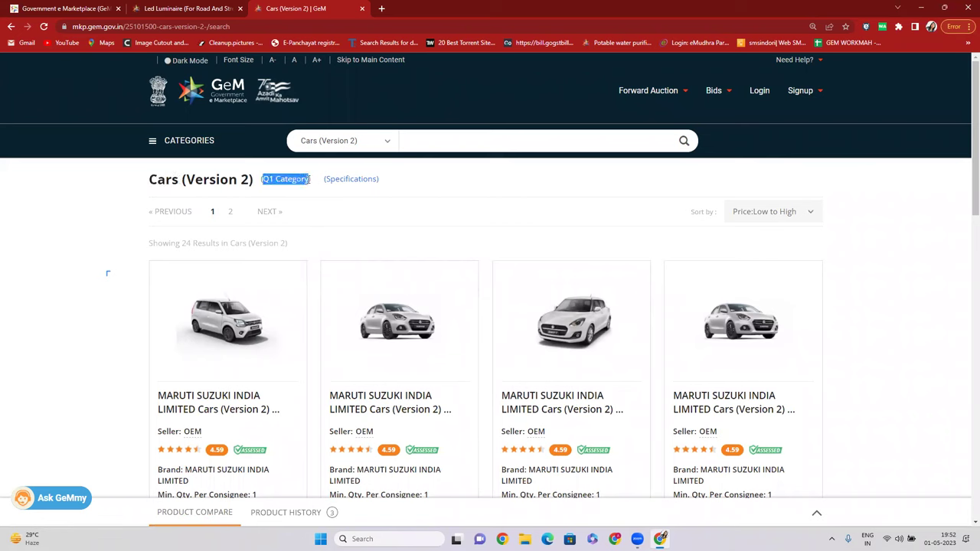
left_click(263, 180)
left_click_drag(263, 180, 310, 179)
left_click(311, 179)
left_click_drag(310, 179, 262, 179)
left_click(538, 184)
left_click_drag(262, 179, 311, 181)
Scroll through the car cards, highlighting seller and rating details, then return to the top.
scroll(140, 304, "down", 3)
left_click_drag(184, 197, 226, 199)
left_click_drag(359, 216, 376, 234)
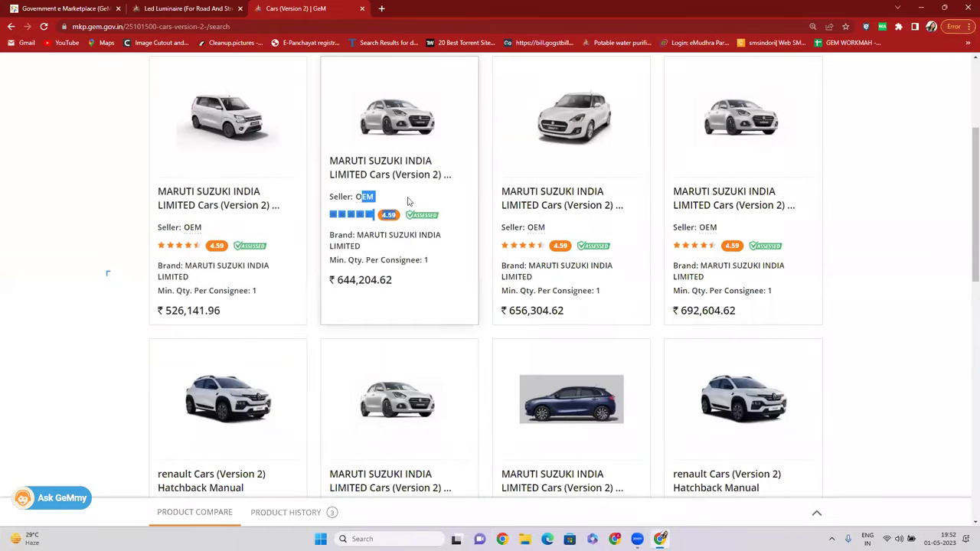
left_click_drag(526, 209, 548, 227)
scroll(636, 301, "down", 5)
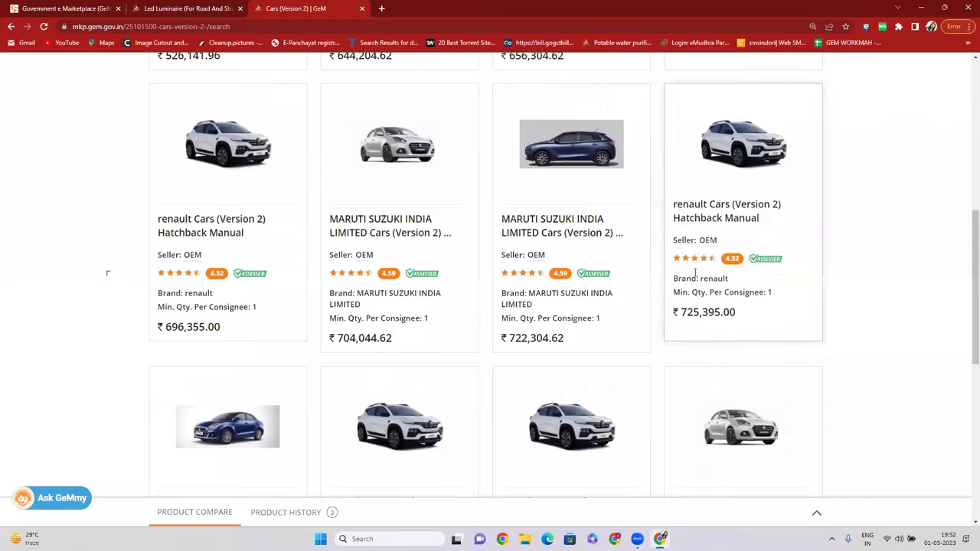
scroll(636, 302, "down", 2)
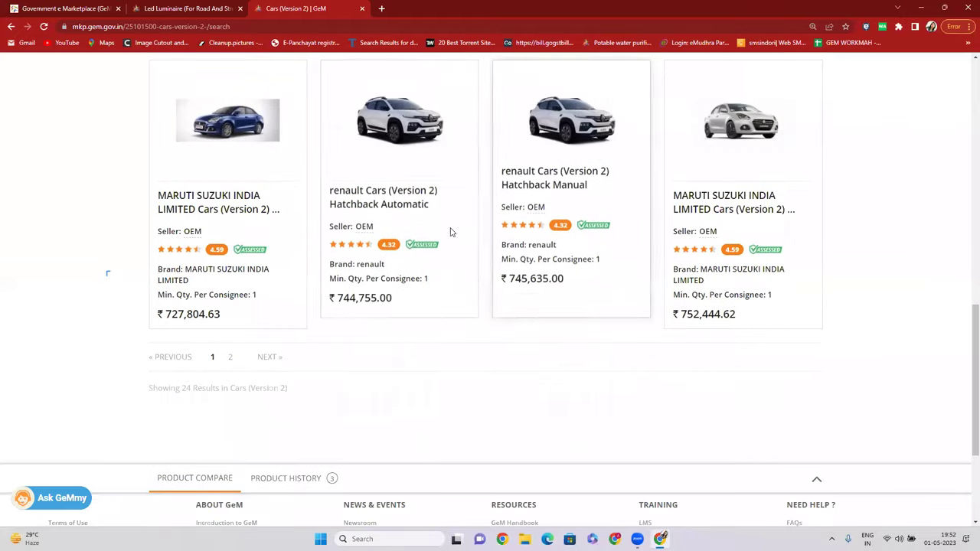
scroll(427, 232, "up", 5)
scroll(427, 232, "up", 5)
left_click_drag(263, 179, 310, 180)
Switch the search scope to All Categories and place the cursor in the empty search box.
left_click(343, 147)
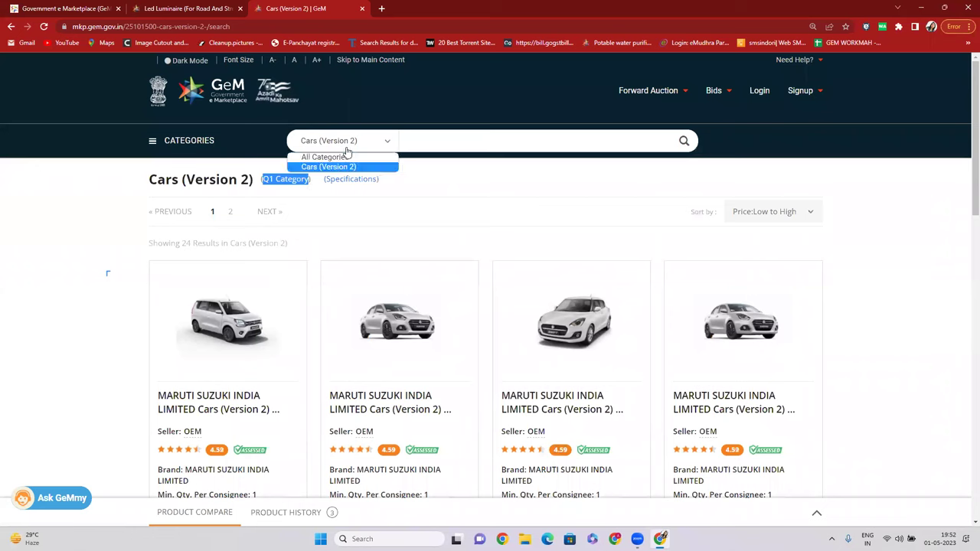
left_click(346, 160)
left_click(457, 137)
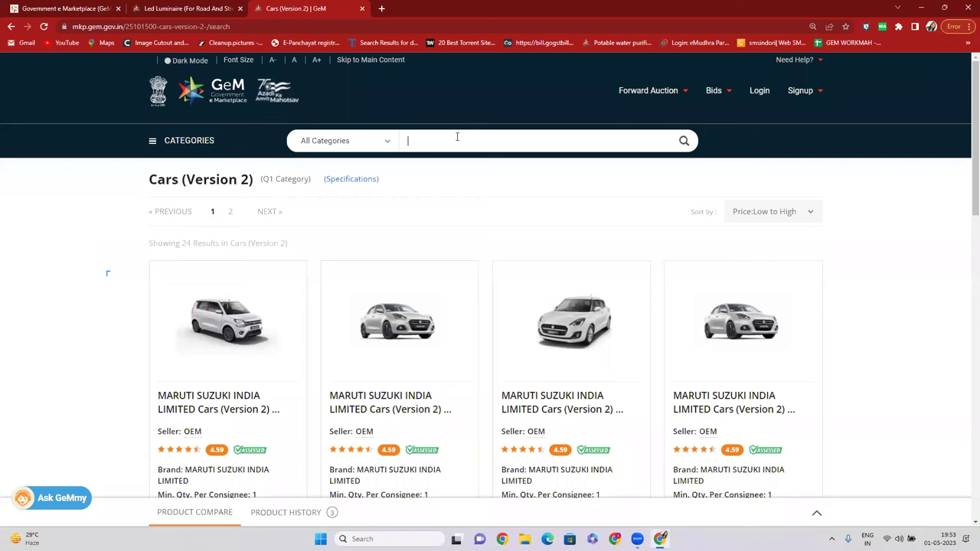
Search for CCTV, then replace the query with LAPTOP and search again.
type("CCTV")
left_click(682, 140)
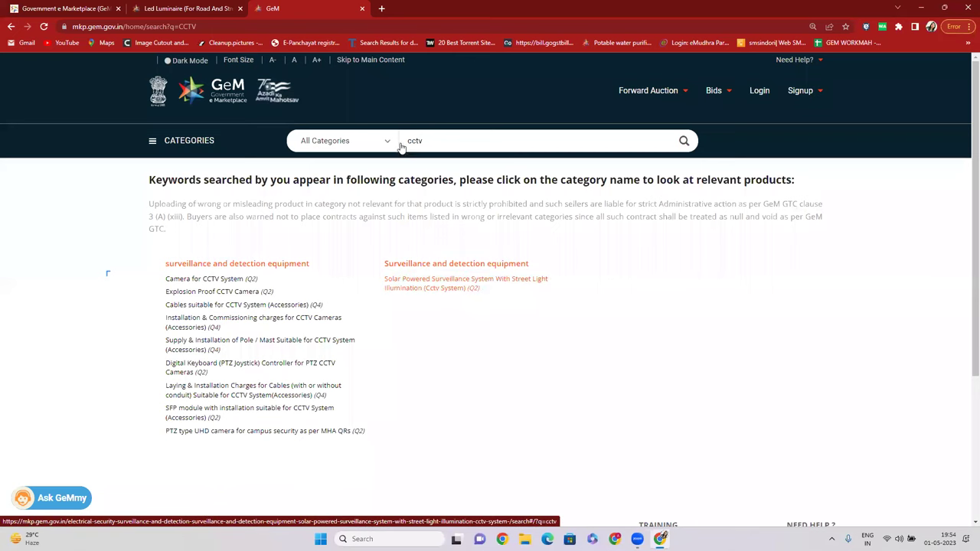
left_click_drag(430, 146, 389, 138)
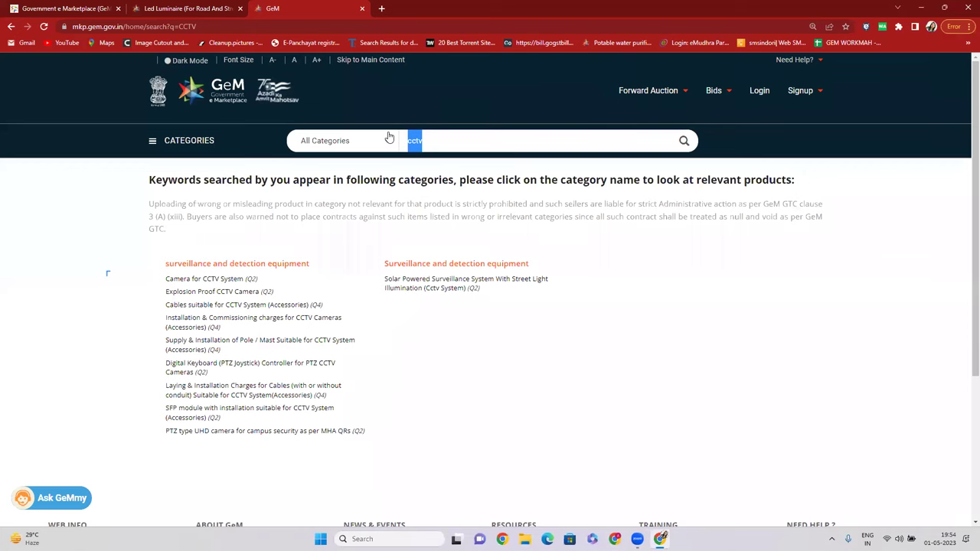
type("LAPTOP")
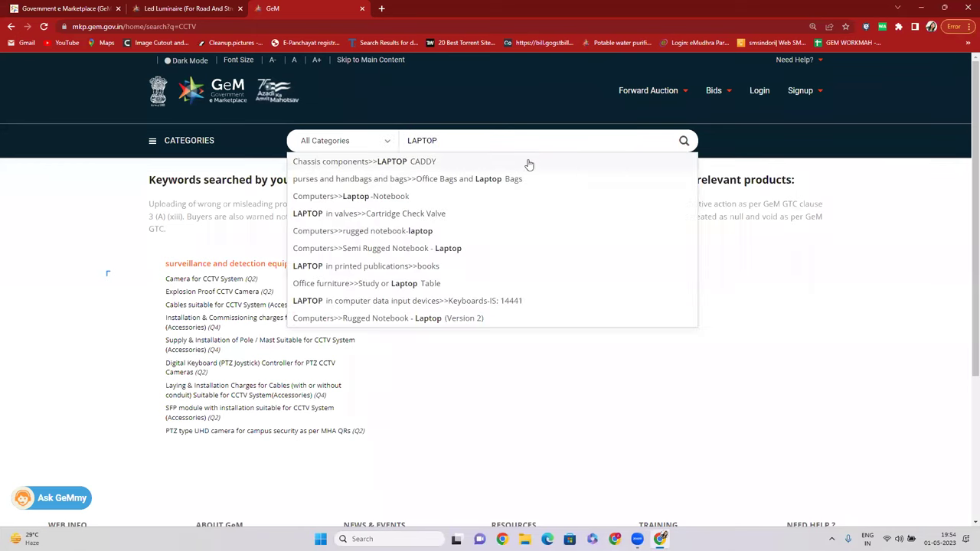
left_click(683, 140)
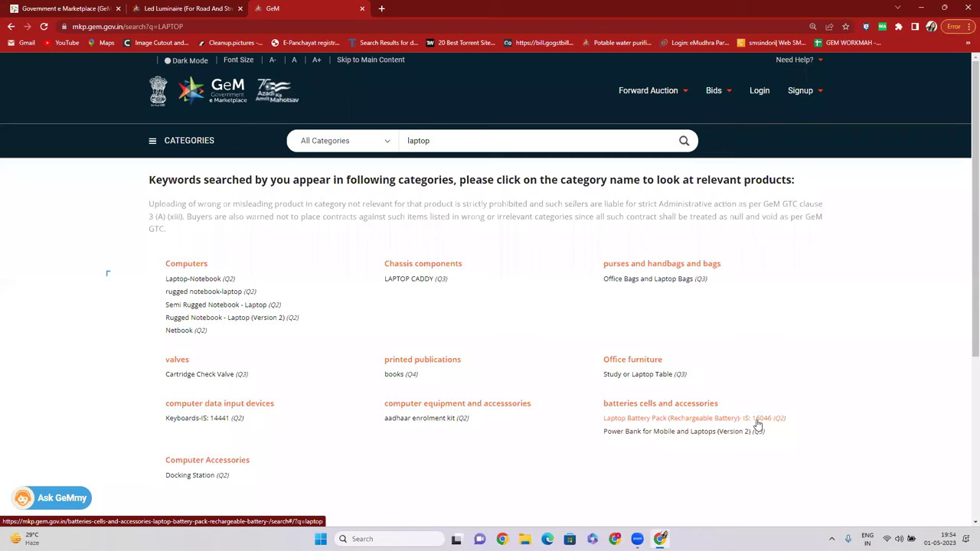
Open the Aadhaar Enrolment Kit category from the laptop results.
left_click(417, 423)
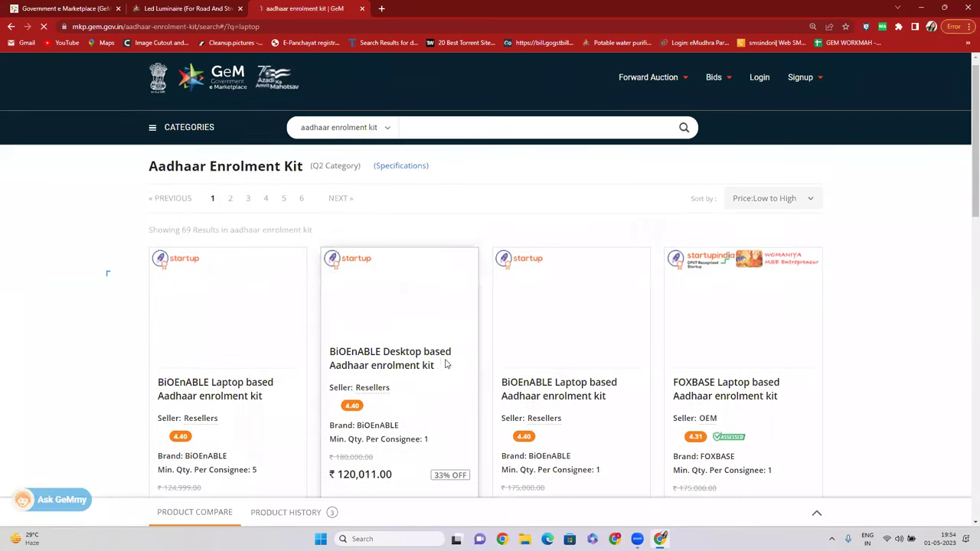
scroll(237, 375, "down", 2)
scroll(222, 371, "up", 1)
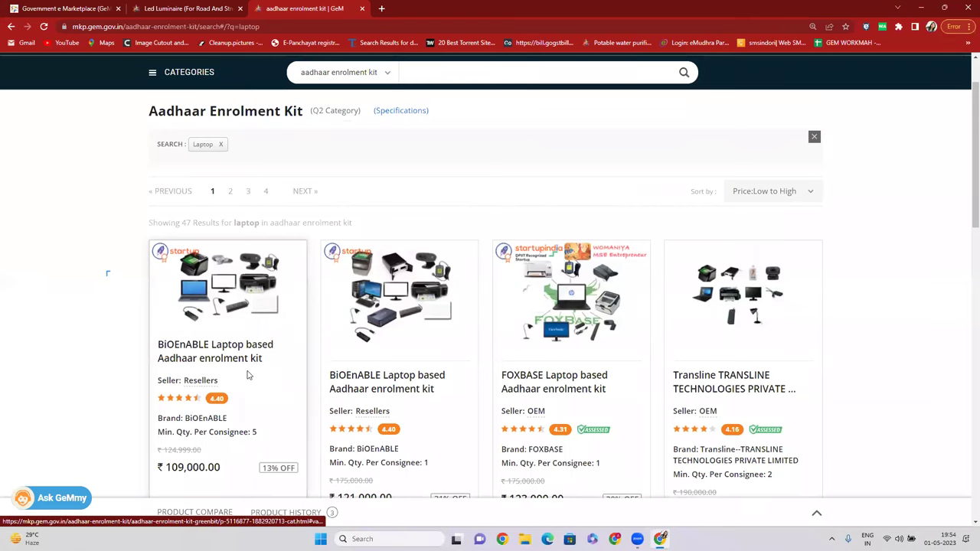
Remove the Laptop filter and set the search scope to All Categories.
scroll(177, 368, "down", 1)
scroll(177, 365, "up", 2)
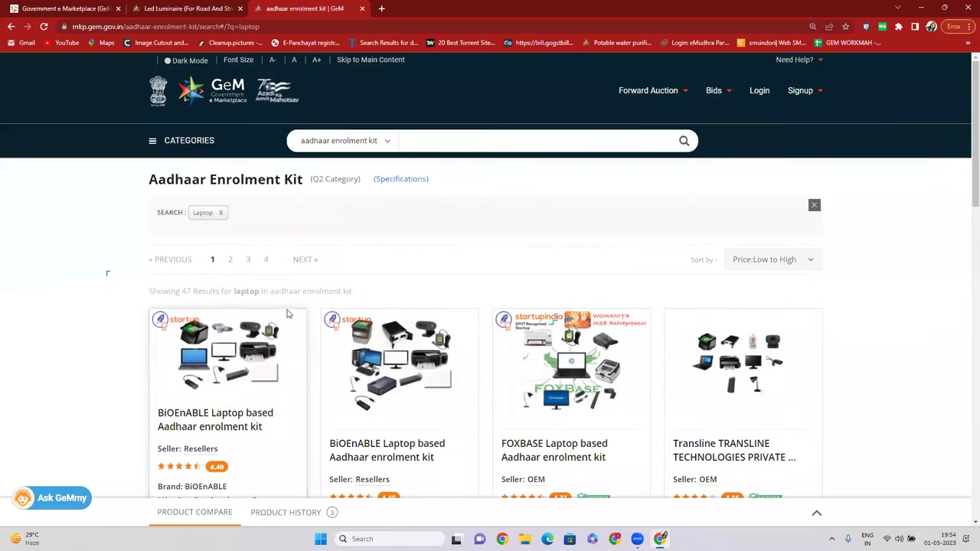
scroll(283, 361, "down", 2)
scroll(260, 351, "up", 2)
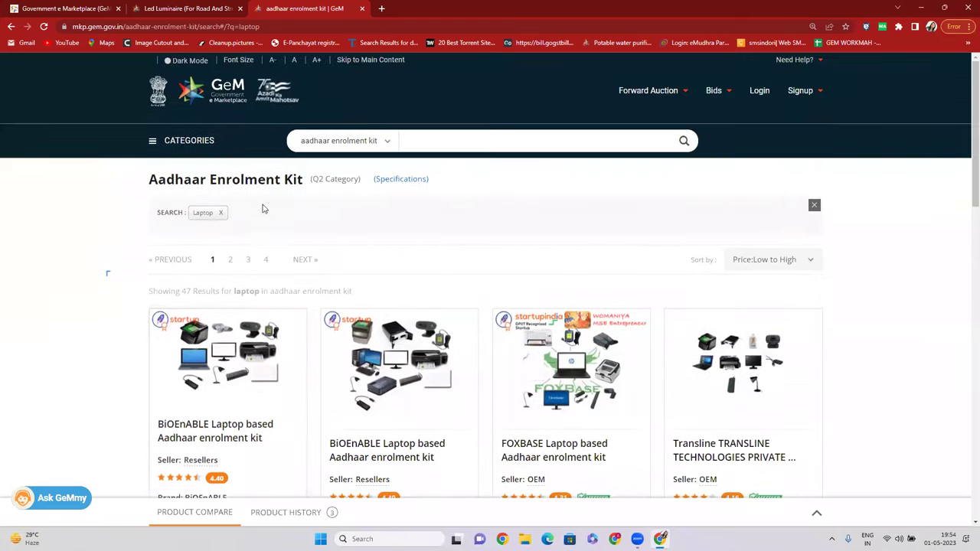
left_click(220, 213)
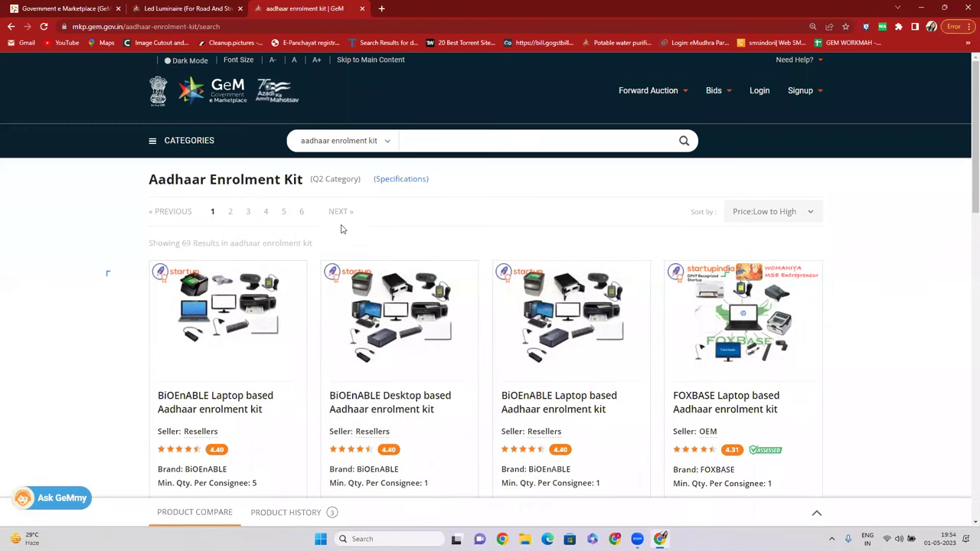
left_click(359, 140)
left_click(361, 158)
Highlight the (Q2 Category) label and scroll the 69 Aadhaar kit results.
left_click_drag(307, 181, 357, 181)
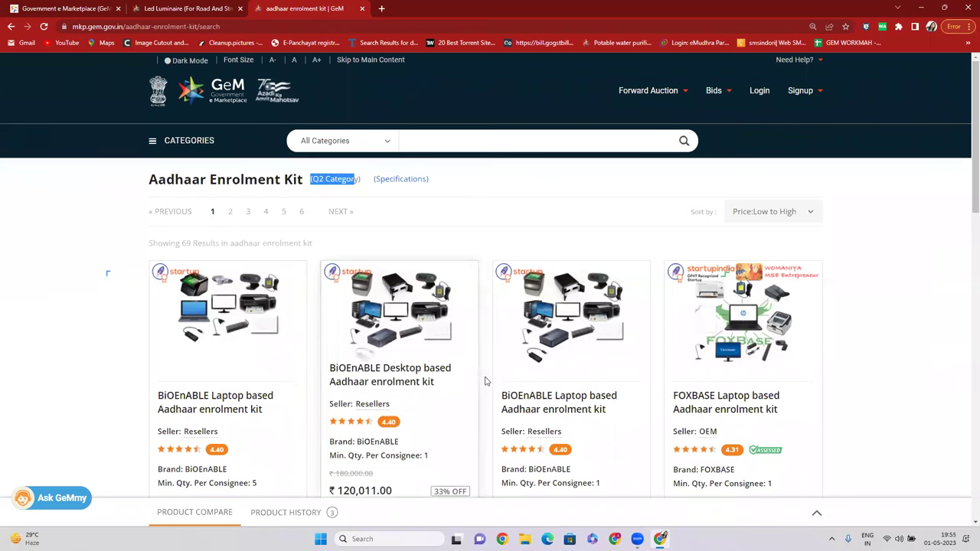
left_click(314, 183)
triple_click(328, 179)
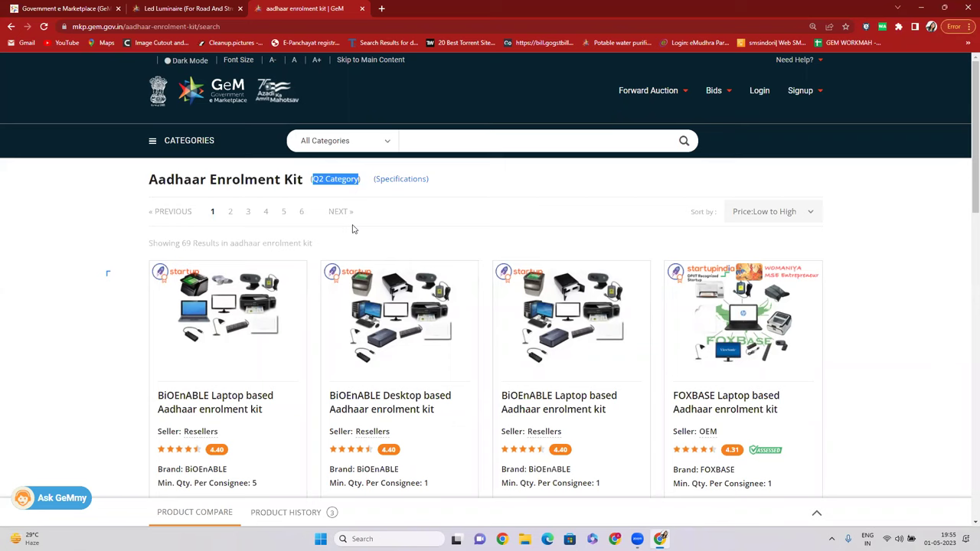
left_click(555, 192)
left_click_drag(318, 179, 344, 182)
left_click(323, 181)
left_click_drag(312, 179, 366, 181)
scroll(394, 255, "down", 2)
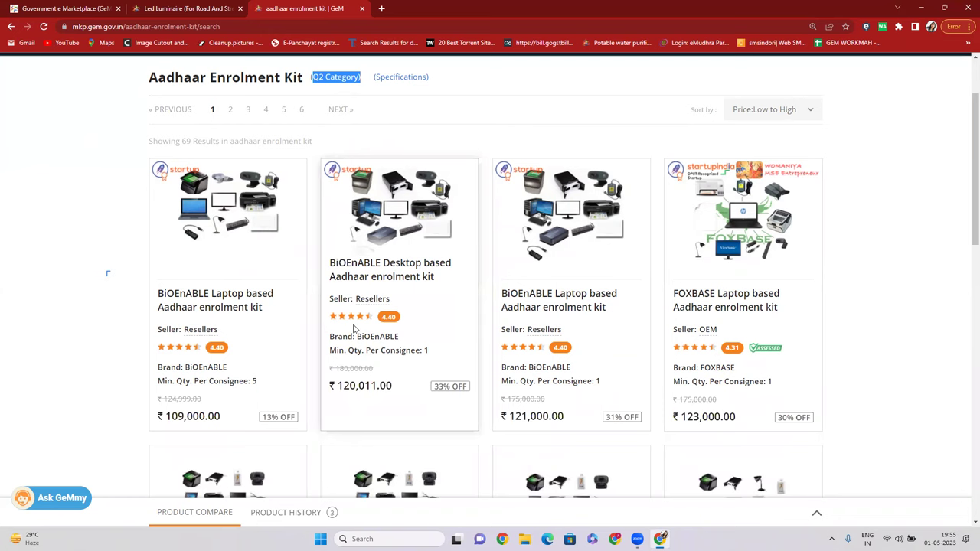
scroll(376, 287, "up", 2)
Place the cursor in the search box, leaving the scope unchanged.
left_click(381, 143)
left_click(411, 142)
left_click(411, 141)
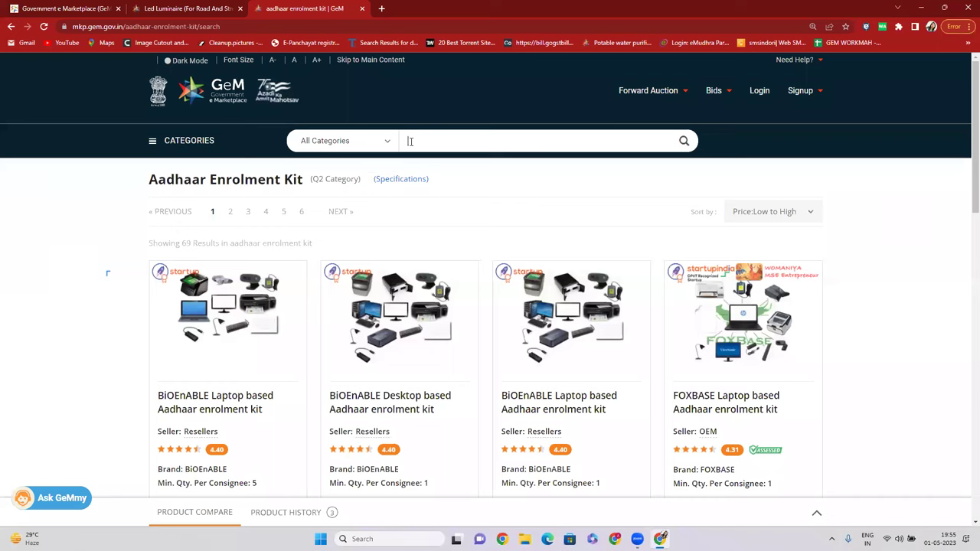
Open the Desktop Computers category from the 'DESKTOP C' search suggestions.
type("DESKTOP COM")
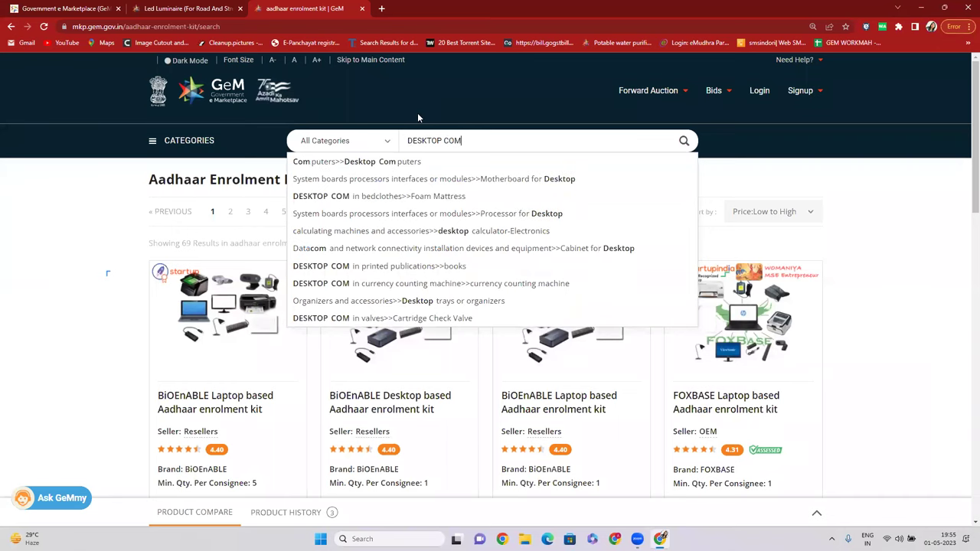
left_click(397, 162)
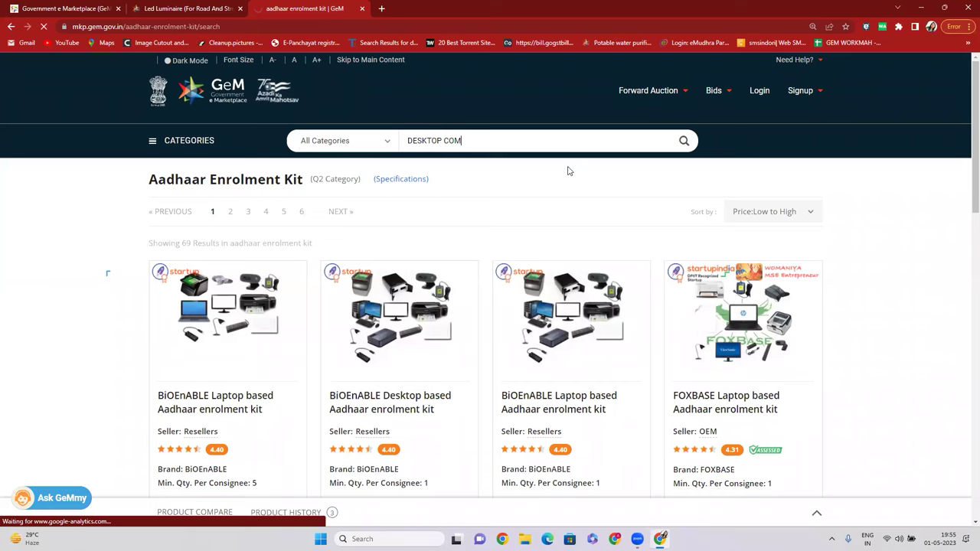
left_click_drag(290, 178, 335, 179)
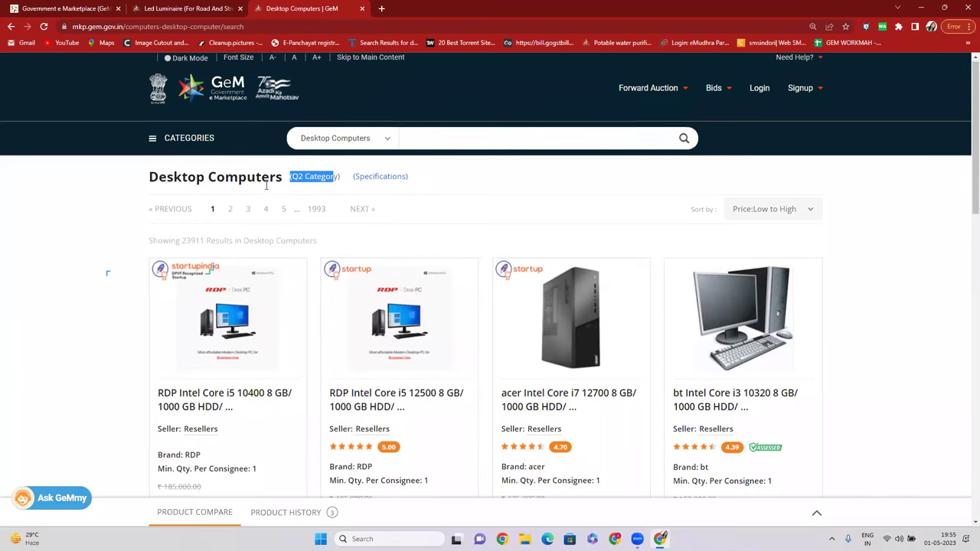
scroll(270, 181, "down", 1)
scroll(282, 186, "down", 1)
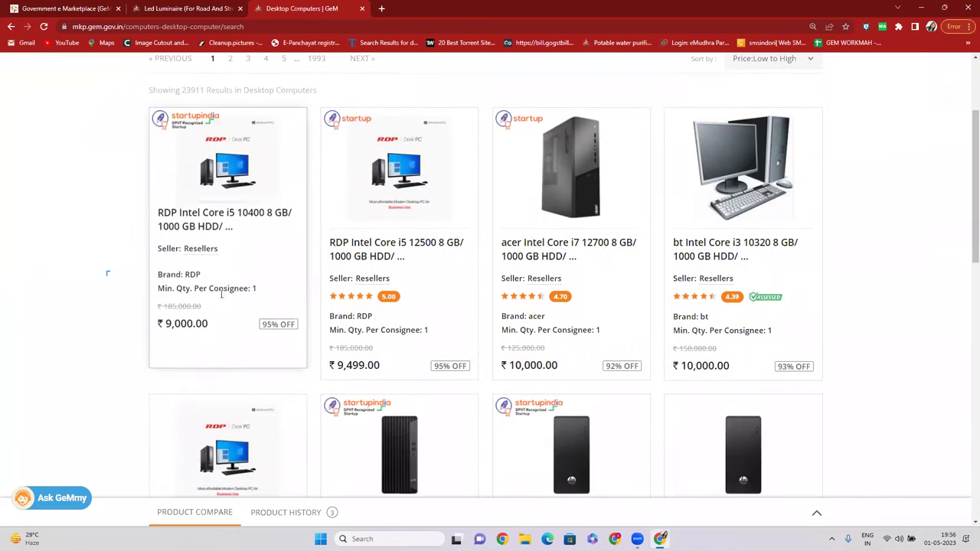
scroll(201, 323, "up", 1)
Open the first desktop, RDP Intel Core i5, in a new tab and review its OEM verified details.
right_click(201, 323)
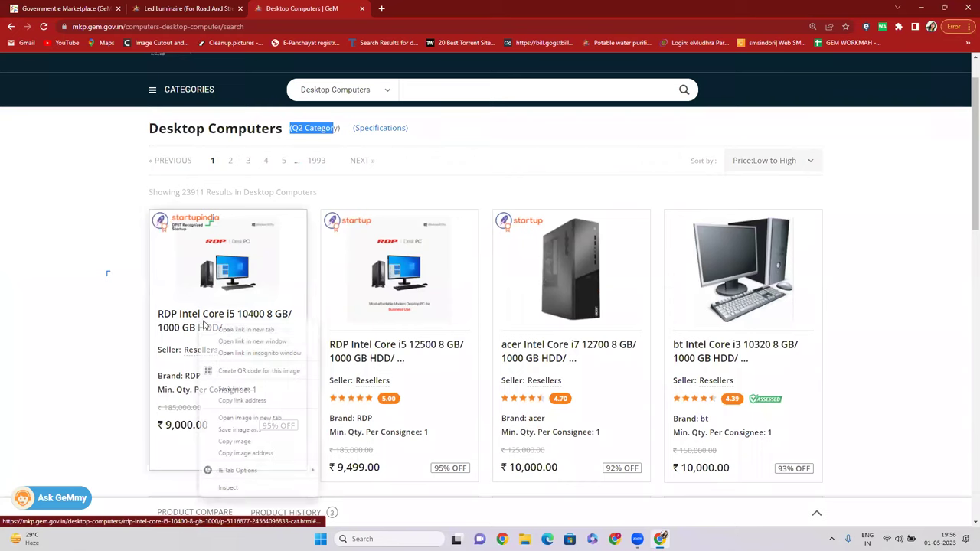
left_click(237, 329)
left_click(402, 8)
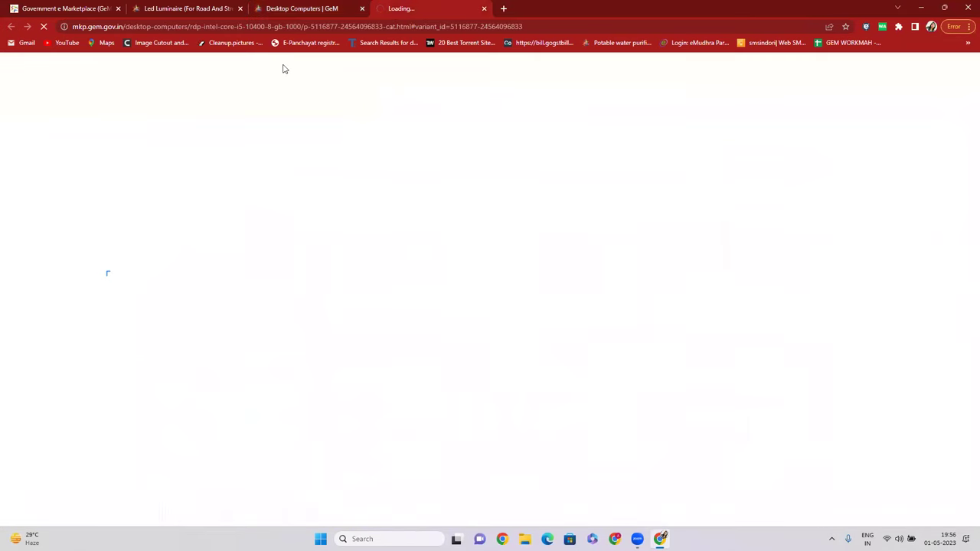
key("ctrl+shift+Tab")
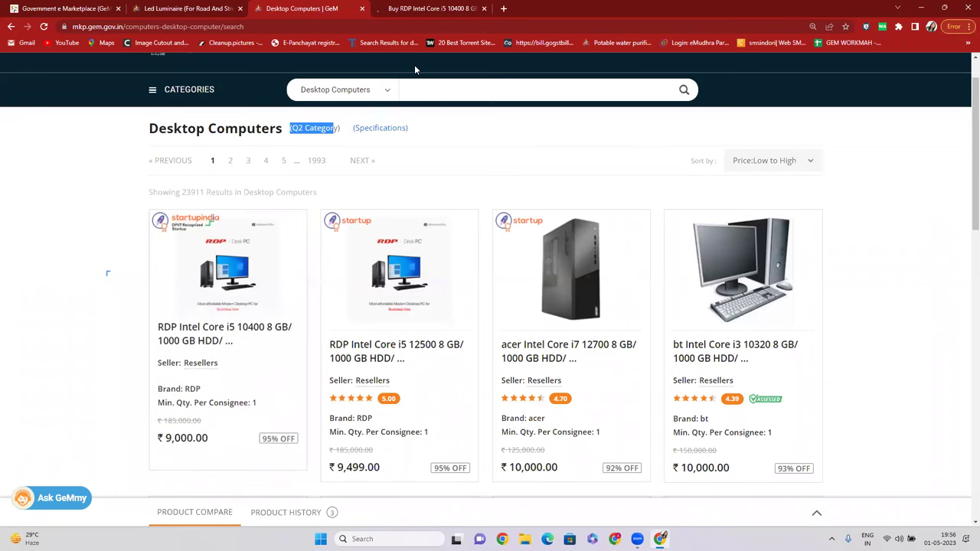
left_click(411, 9)
left_click_drag(499, 385, 571, 385)
triple_click(526, 402)
scroll(555, 349, "up", 2)
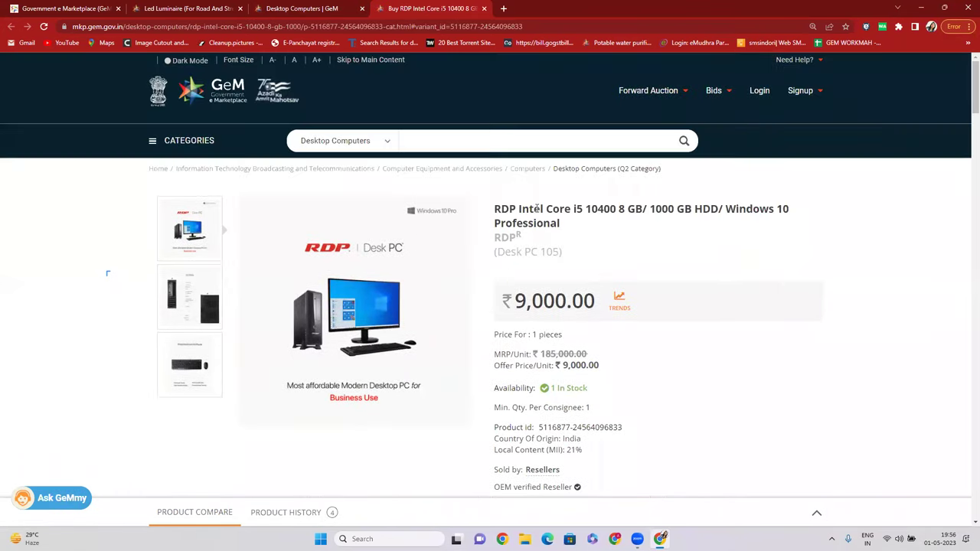
left_click_drag(501, 209, 523, 209)
left_click(307, 9)
Open another desktop product in a new window, then close that window.
scroll(618, 363, "down", 1)
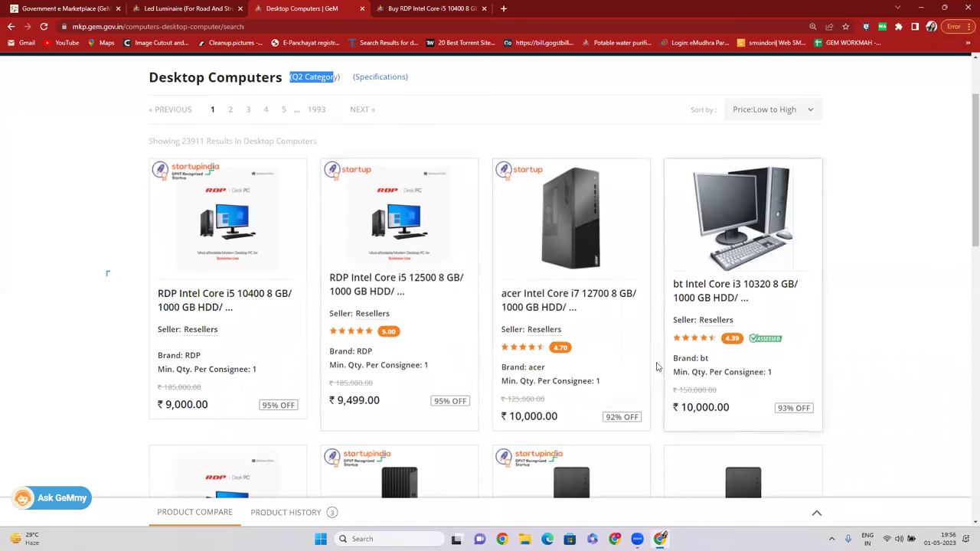
double_click(361, 337)
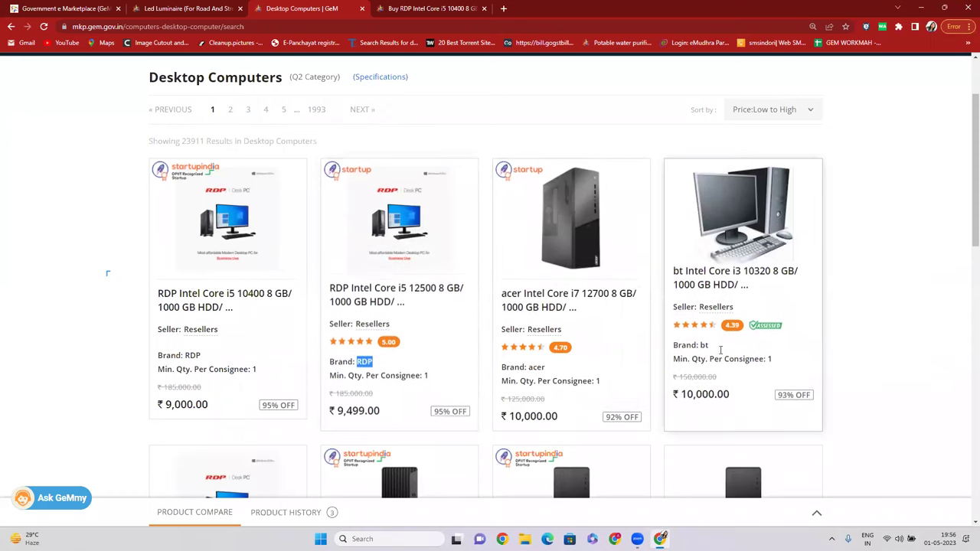
right_click(708, 266)
left_click(739, 285)
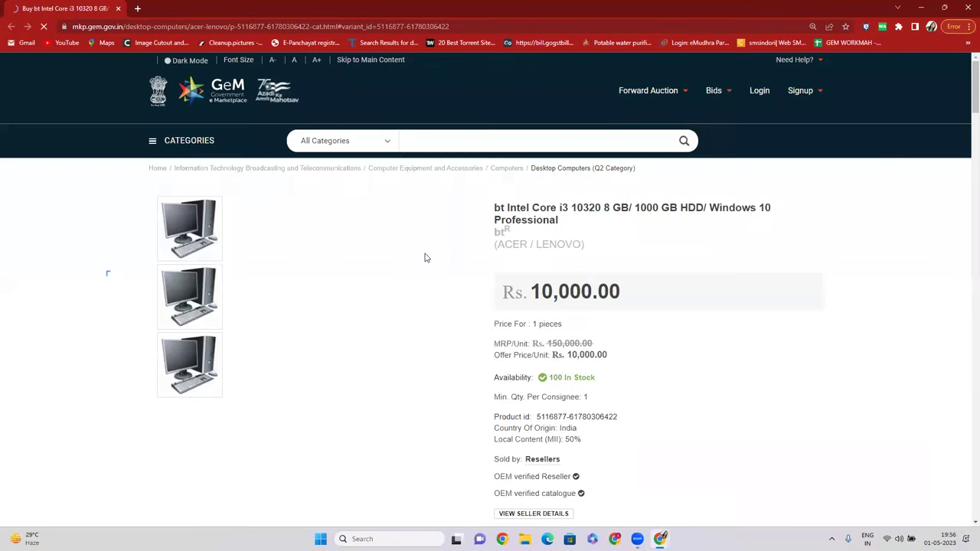
scroll(425, 259, "down", 1)
left_click_drag(499, 385, 526, 403)
left_click(967, 8)
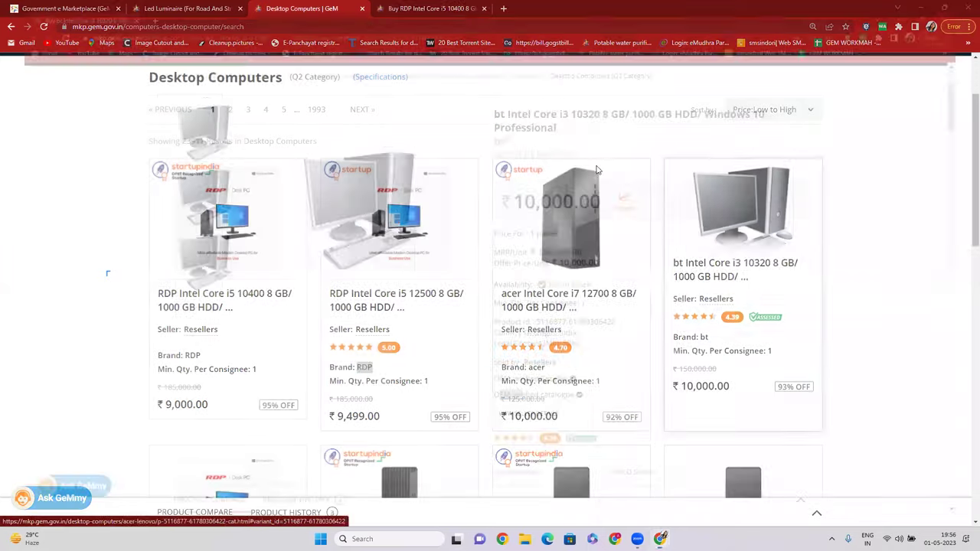
Review the Desktop Computers listing and close the RDP Intel Core i5 product tab.
scroll(482, 172, "up", 2)
left_click_drag(308, 179, 333, 182)
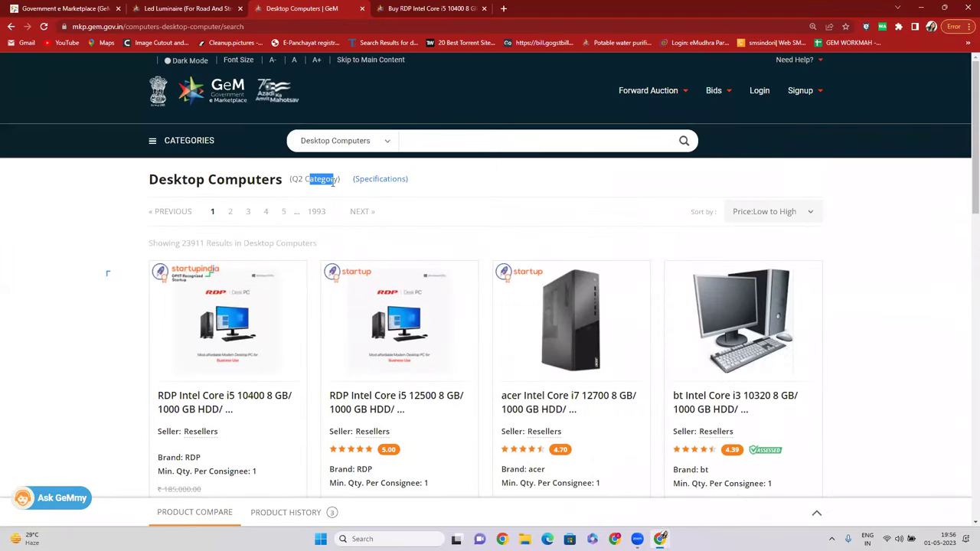
scroll(333, 180, "down", 6)
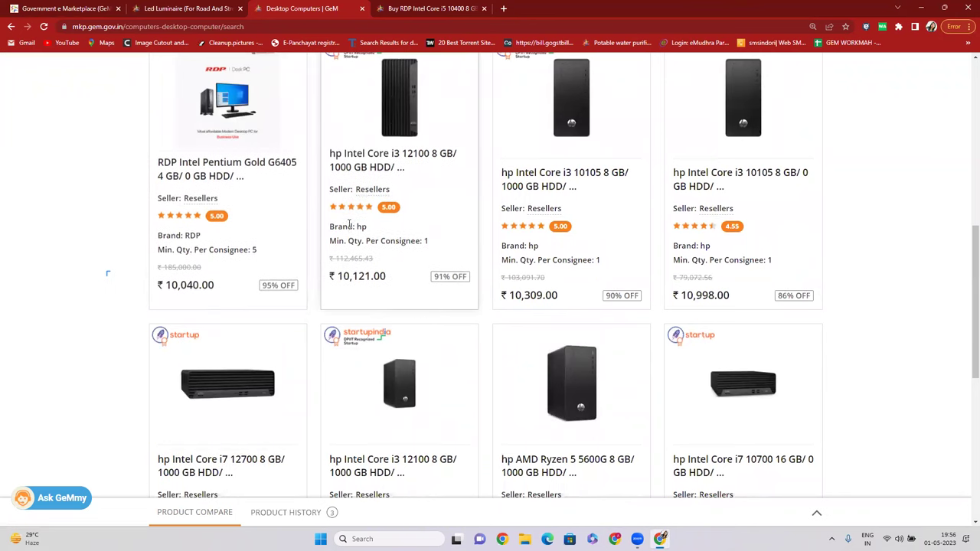
scroll(356, 234, "down", 3)
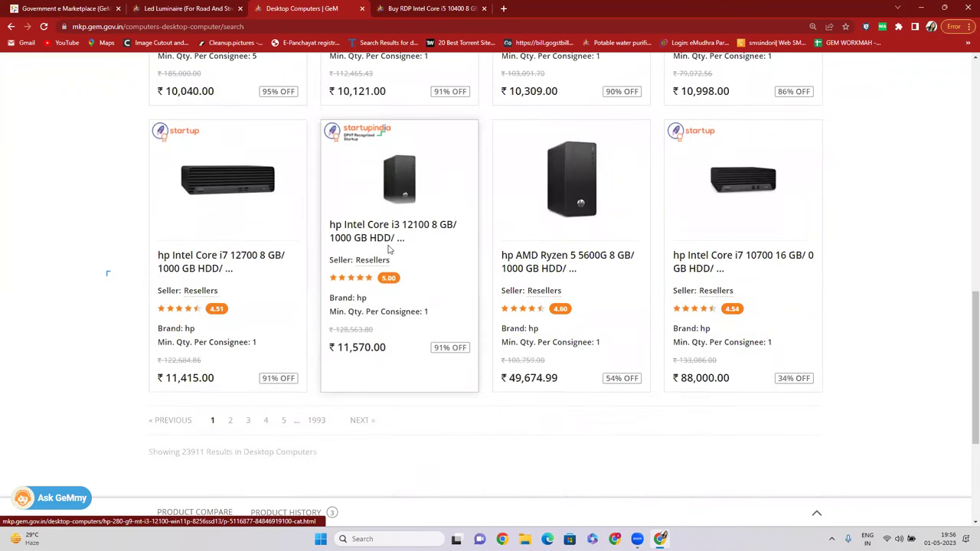
scroll(368, 241, "up", 8)
scroll(371, 242, "up", 1)
left_click(319, 187)
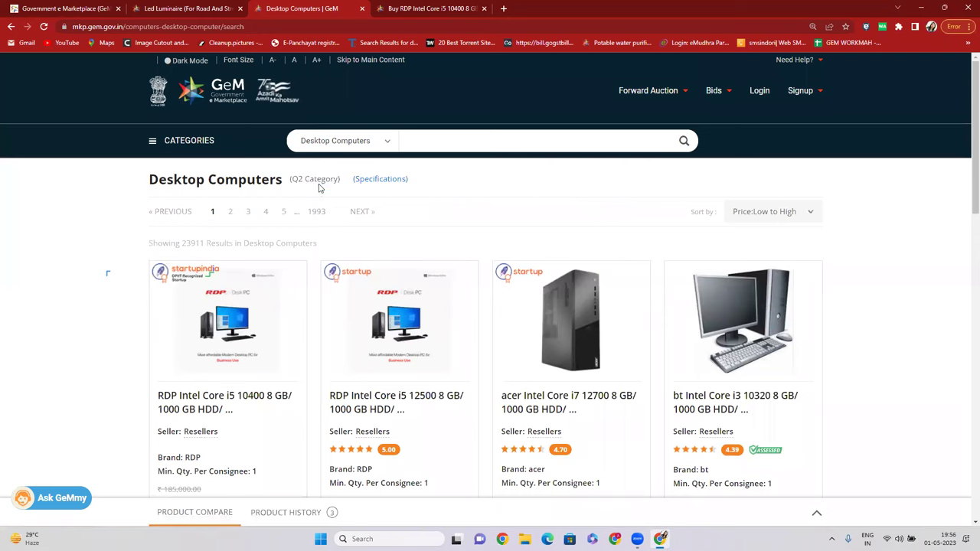
left_click(470, 9)
left_click(483, 8)
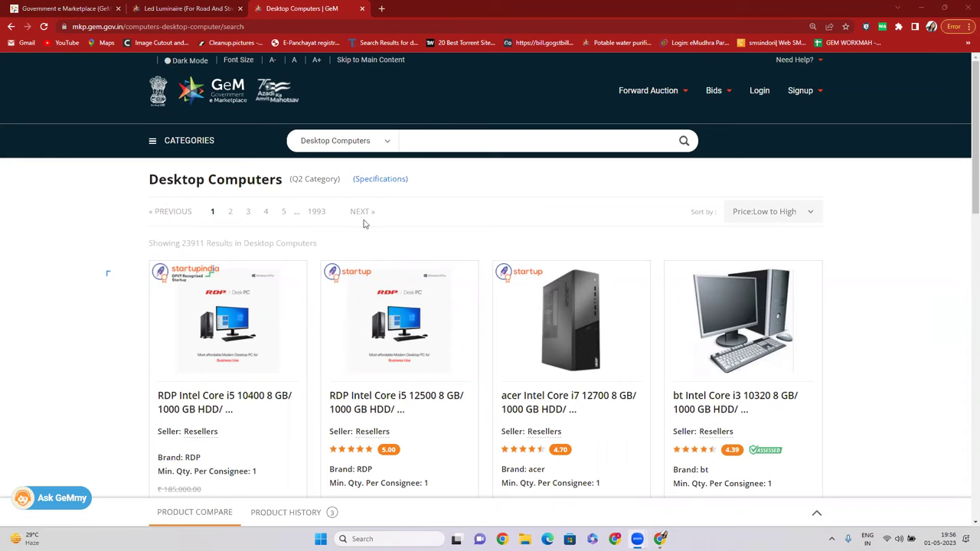
Set the search scope to All Categories and rerun the LED search.
left_click(382, 143)
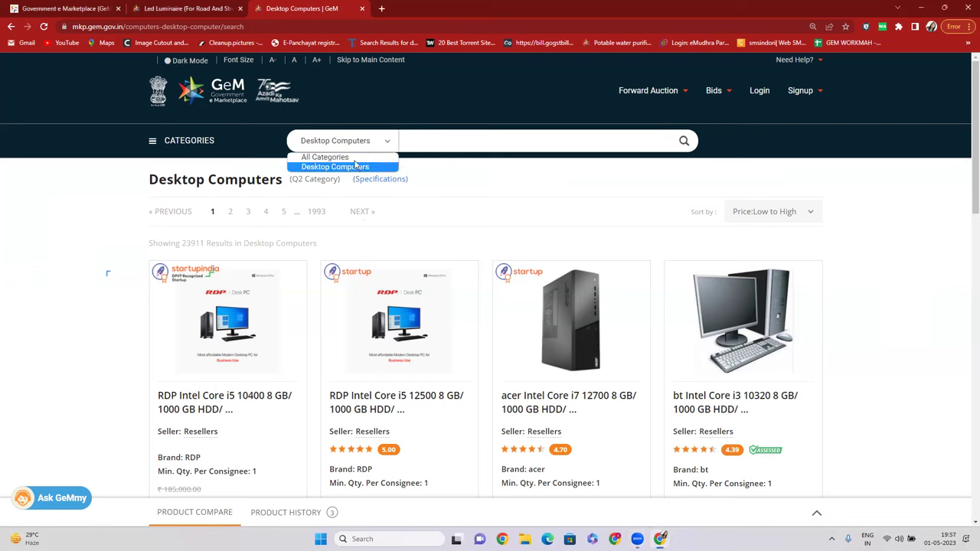
left_click(358, 157)
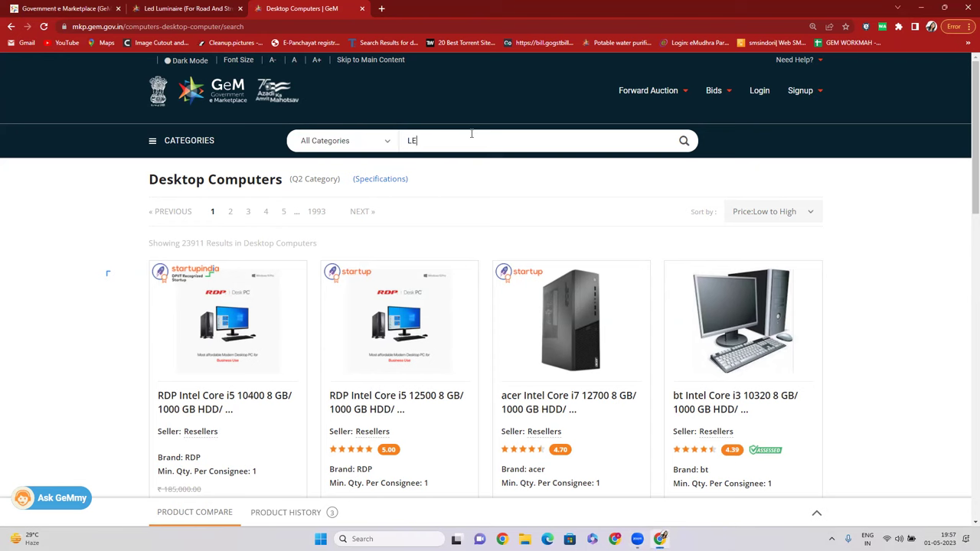
left_click(684, 143)
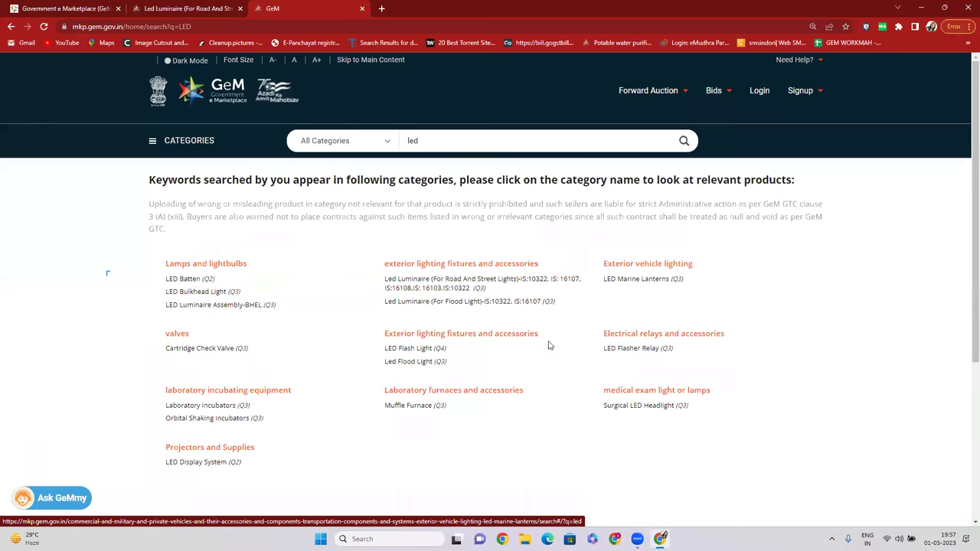
Replace the led query with DUSTBIN and run the search.
double_click(394, 141)
type("DUTBIN")
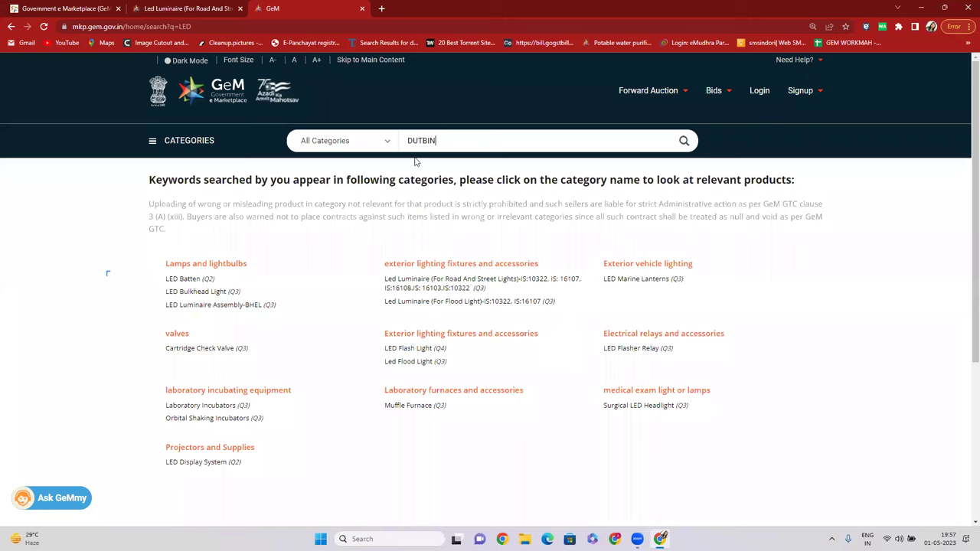
type("S")
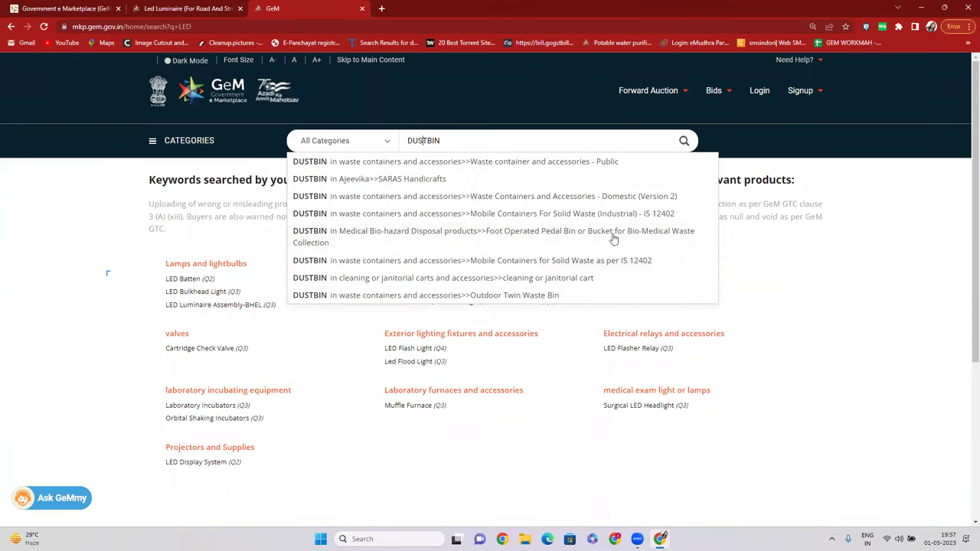
left_click(683, 141)
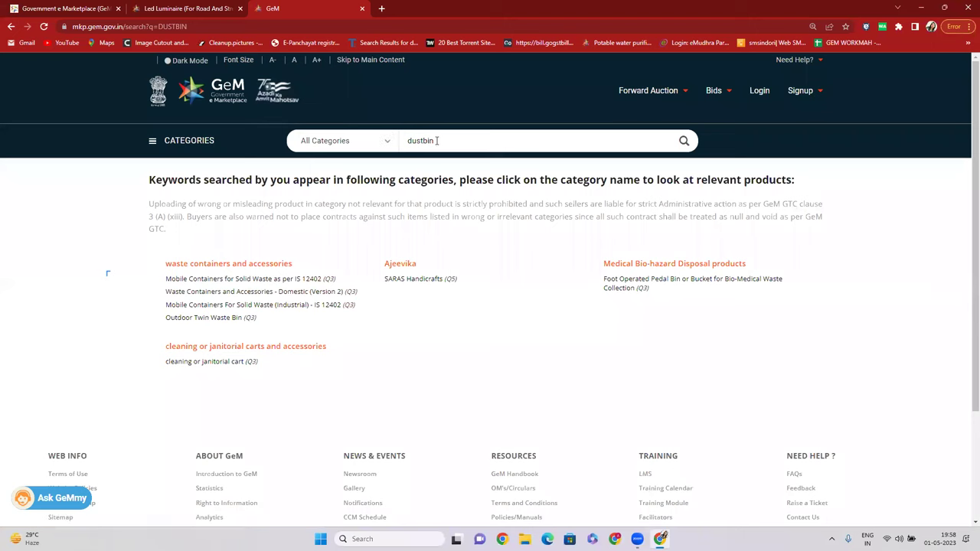
Open the Mobile Containers for Solid Waste as per IS 12402 category and remove the Dustbin filter.
left_click_drag(438, 140, 405, 138)
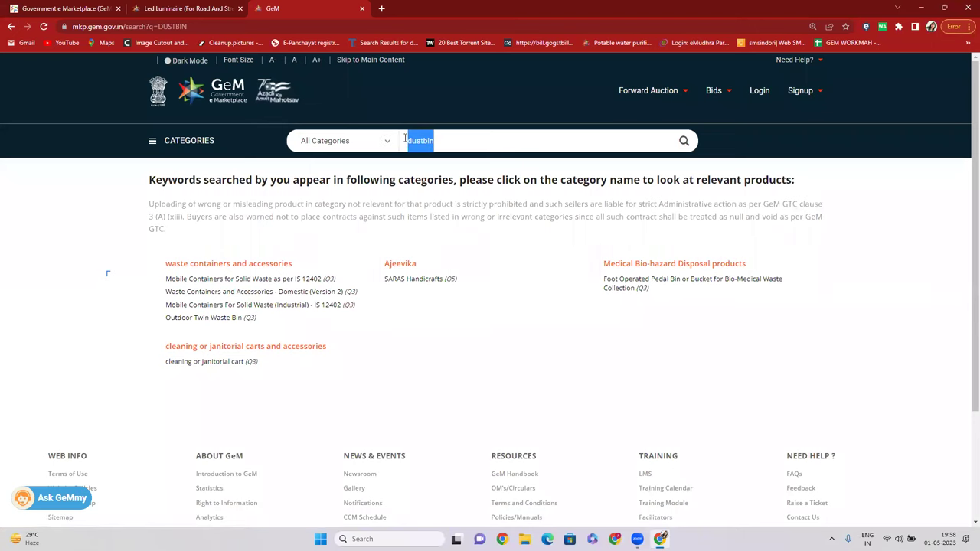
left_click(291, 281)
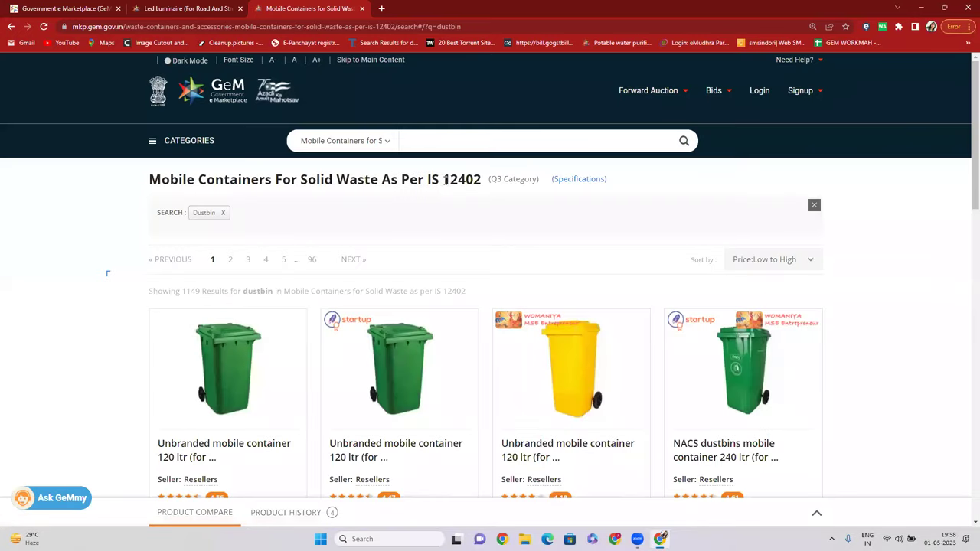
left_click_drag(445, 180, 464, 180)
left_click(224, 215)
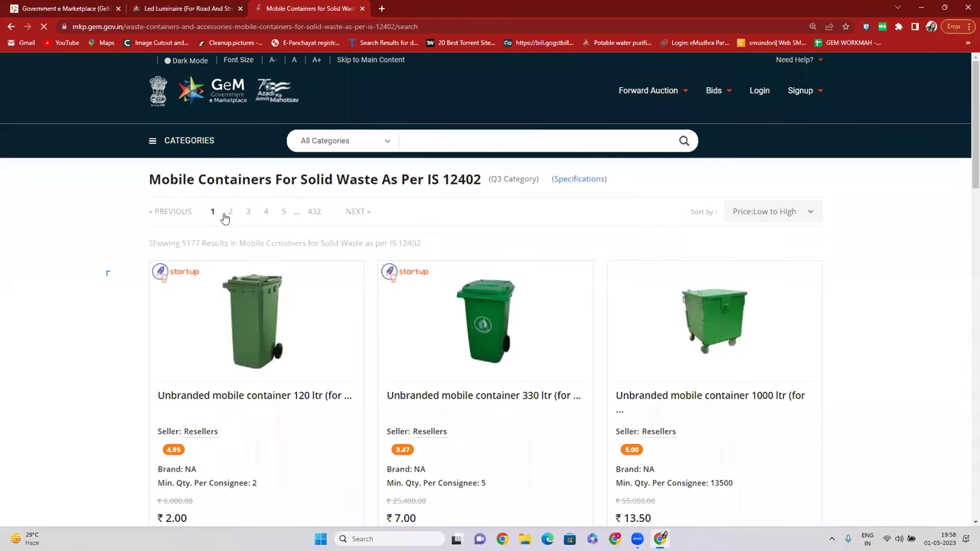
Scroll through the 5177 solid waste container listings, highlighting card details.
scroll(355, 277, "down", 1)
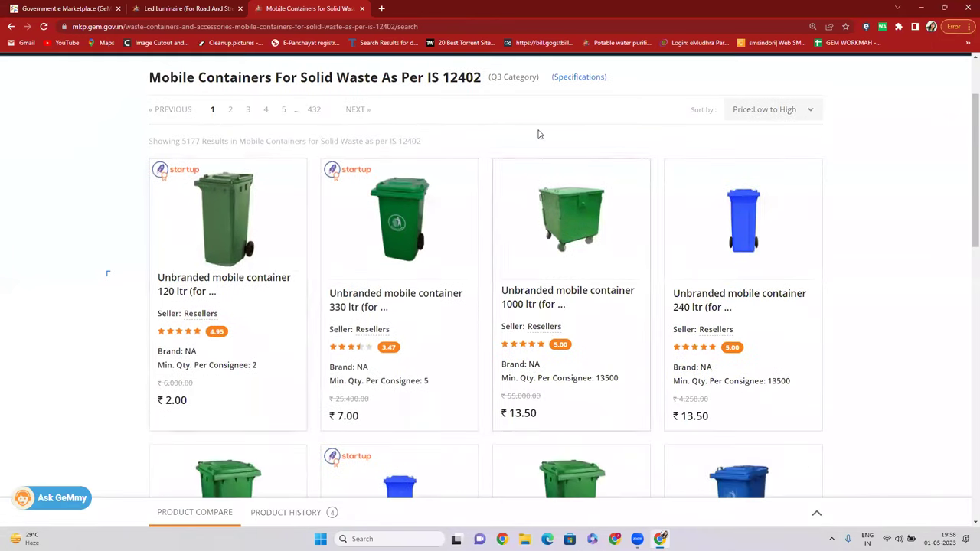
scroll(361, 242, "down", 1)
scroll(361, 242, "up", 1)
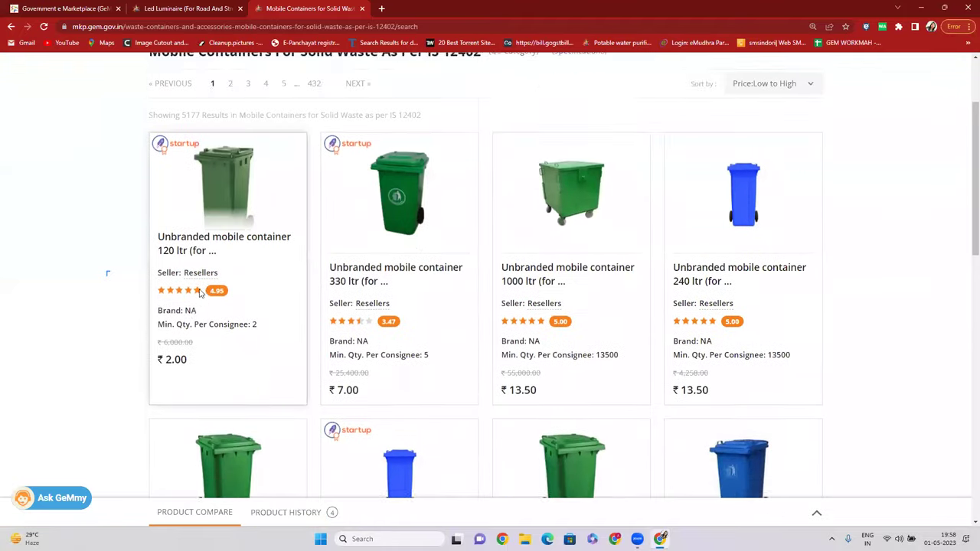
left_click_drag(185, 336, 213, 339)
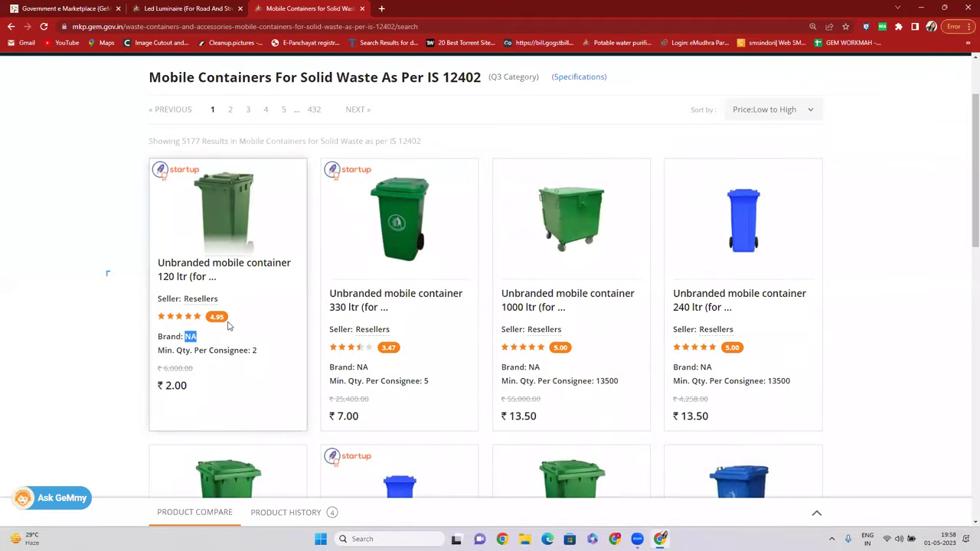
scroll(234, 318, "up", 1)
scroll(339, 233, "down", 1)
scroll(352, 259, "up", 1)
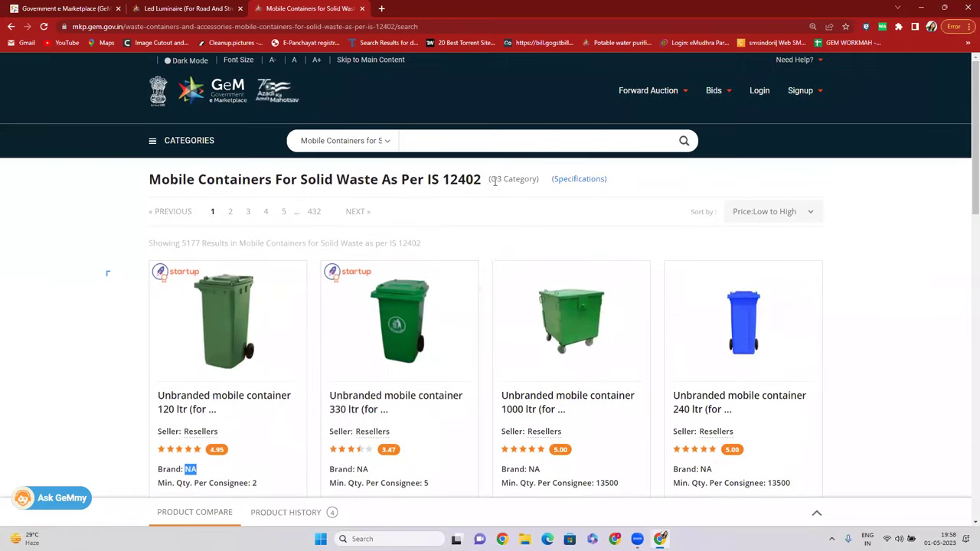
left_click_drag(491, 179, 527, 179)
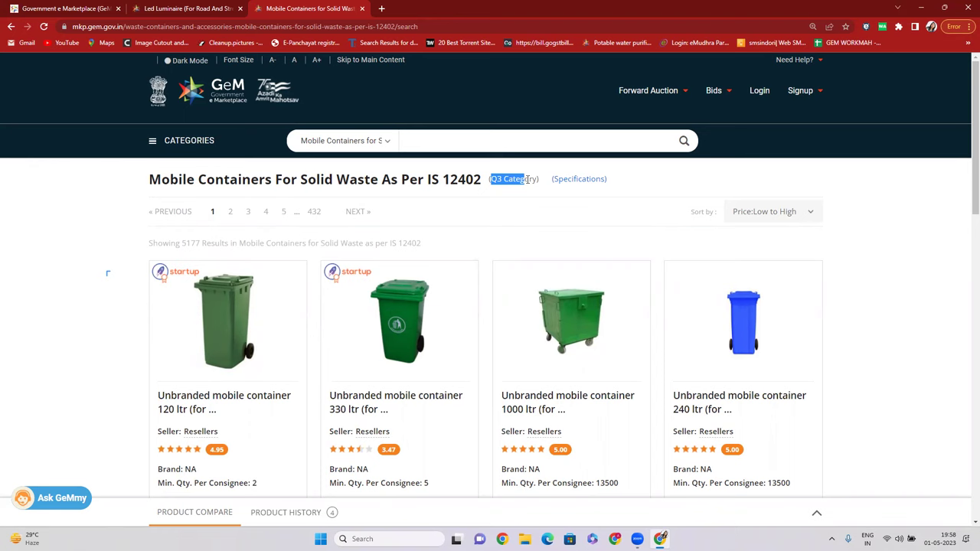
scroll(322, 252, "down", 2)
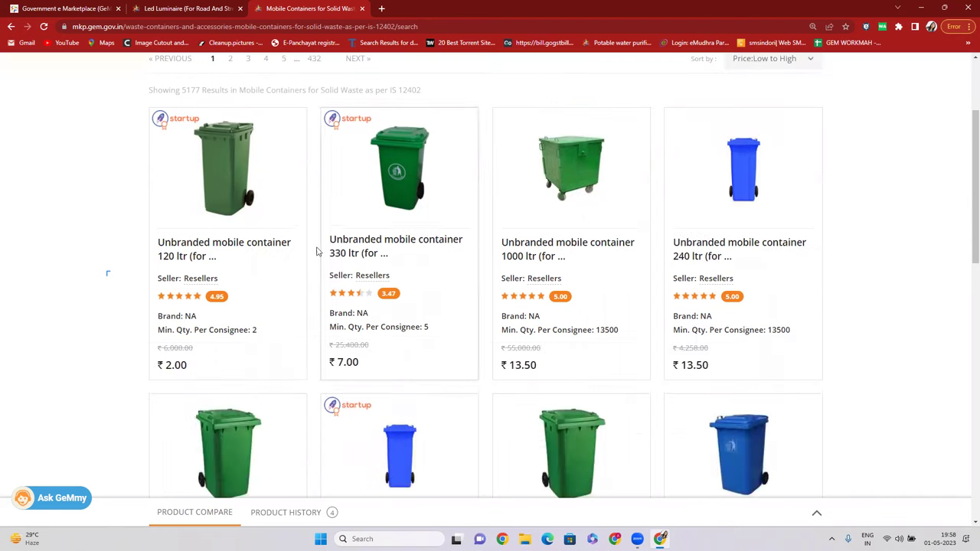
left_click_drag(182, 285, 217, 289)
scroll(252, 301, "up", 1)
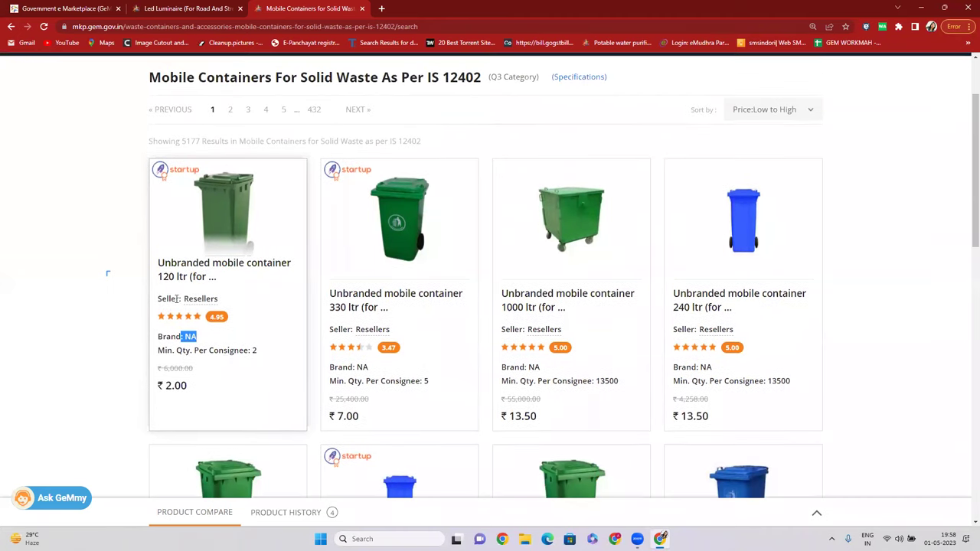
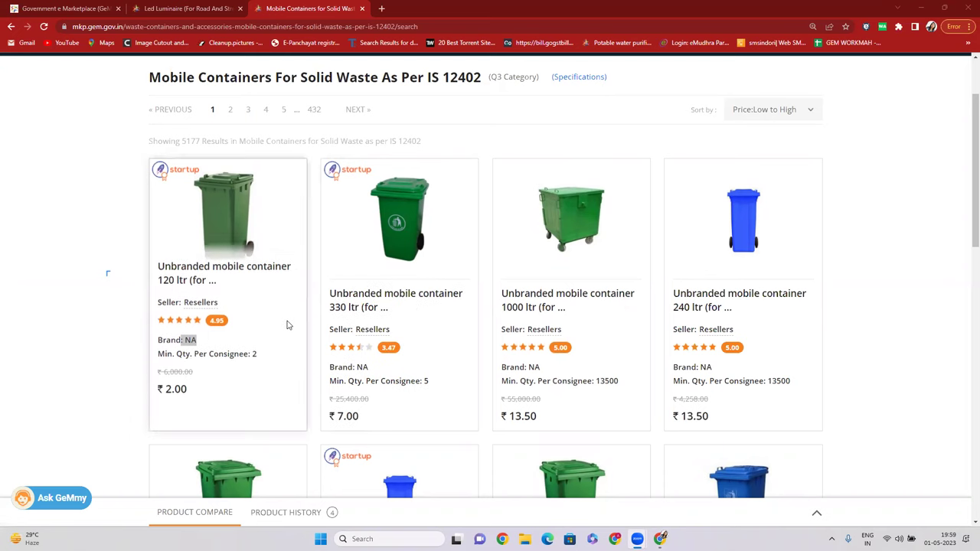
Go to results page 2 of the Mobile Containers for Solid Waste listing.
double_click(188, 340)
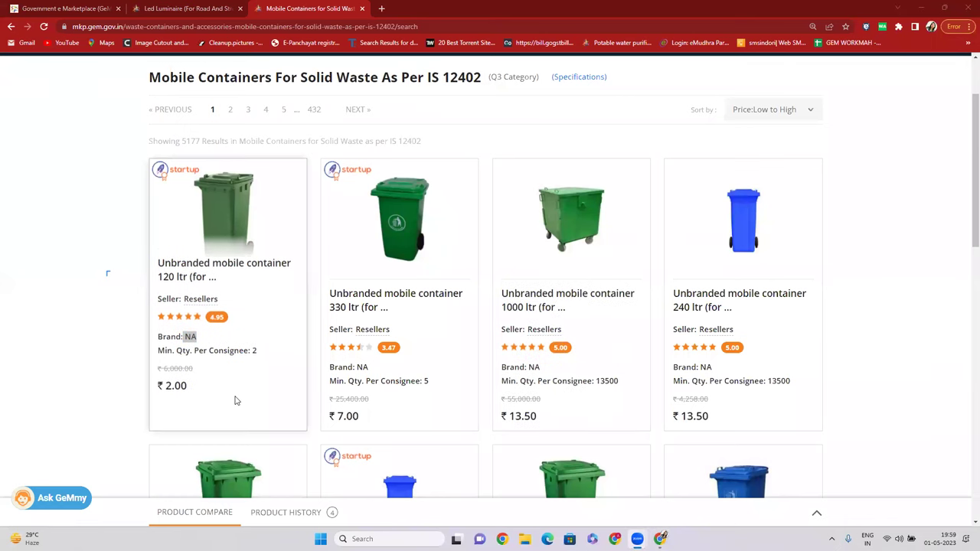
scroll(252, 383, "down", 3)
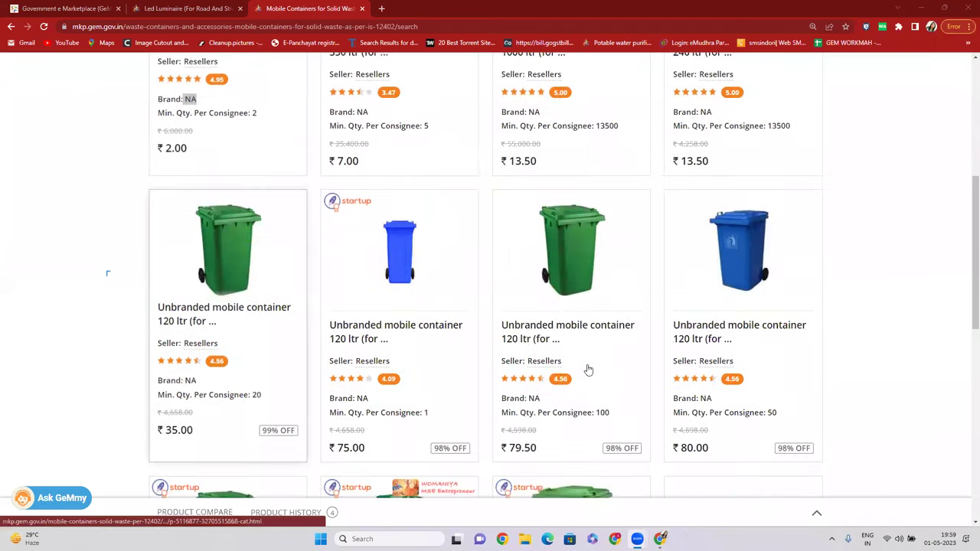
scroll(374, 405, "down", 3)
scroll(390, 394, "down", 3)
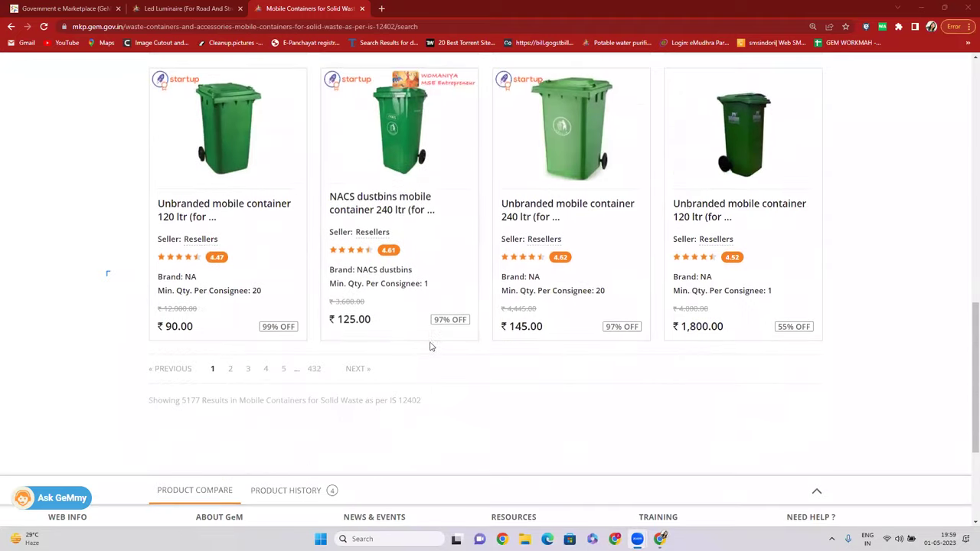
left_click(230, 368)
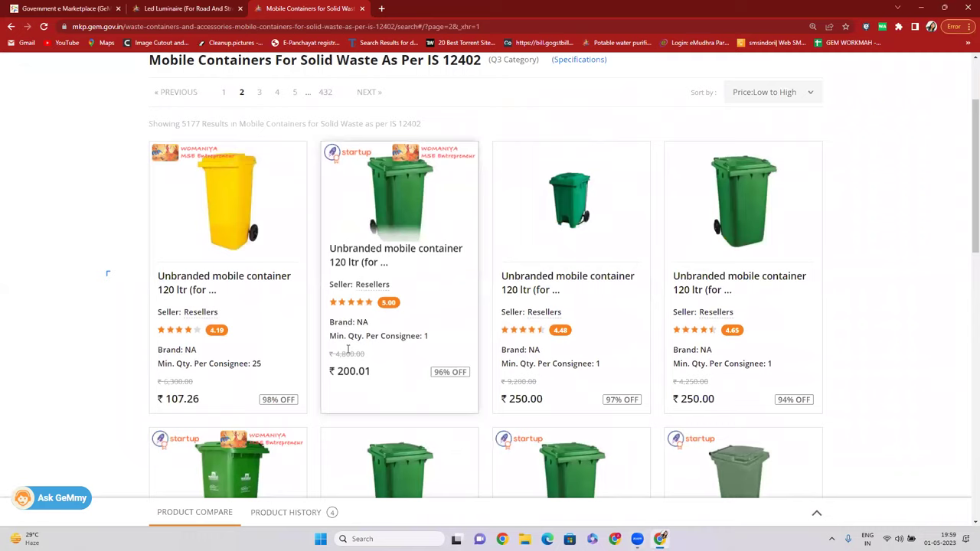
Open the G.M DUSTBIN 120 ltr container product in a new tab.
scroll(345, 346, "down", 2)
scroll(346, 353, "down", 4)
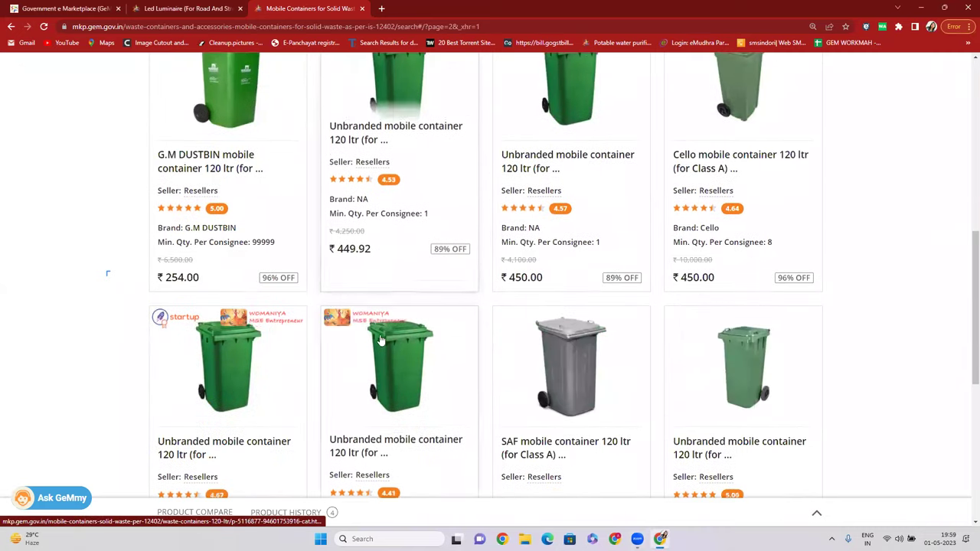
scroll(381, 350, "up", 2)
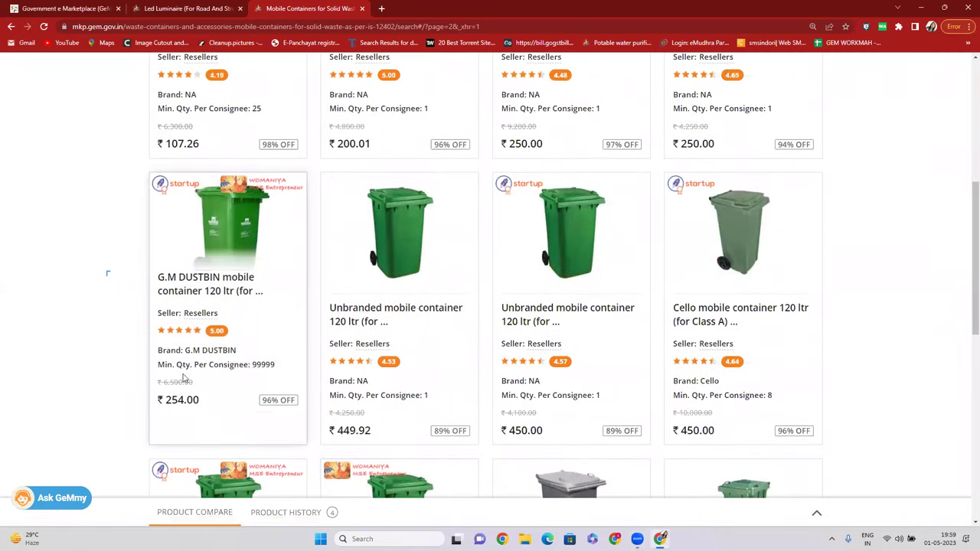
right_click(205, 294)
left_click(230, 300)
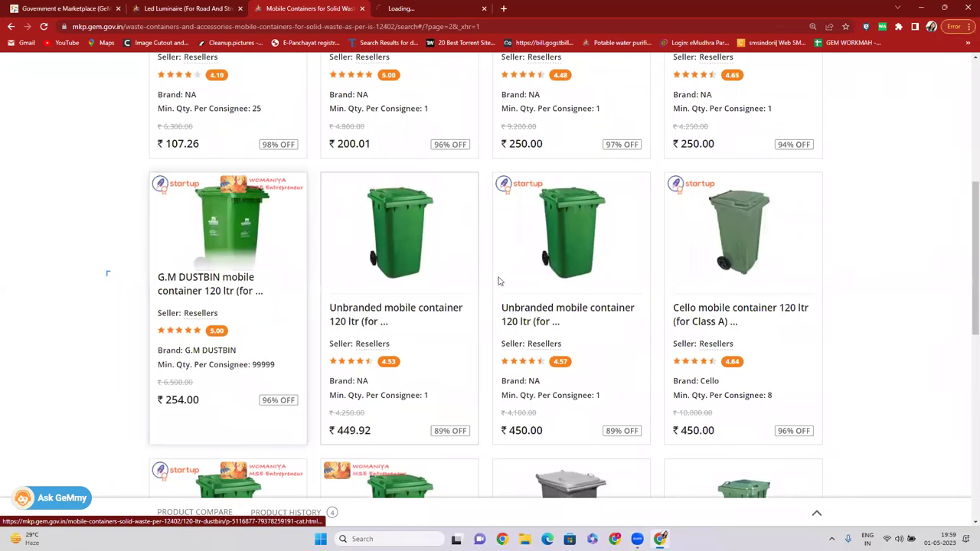
Review the G.M DUSTBIN page's OEM verification and brand details, then return to the listing.
key("ctrl+Tab")
left_click_drag(494, 296, 564, 296)
left_click_drag(497, 313, 553, 313)
scroll(508, 247, "up", 3)
mouse_move(493, 240)
left_mouse_down()
mouse_move(568, 238)
mouse_move(491, 239)
left_mouse_up()
left_click(511, 125)
left_click(318, 9)
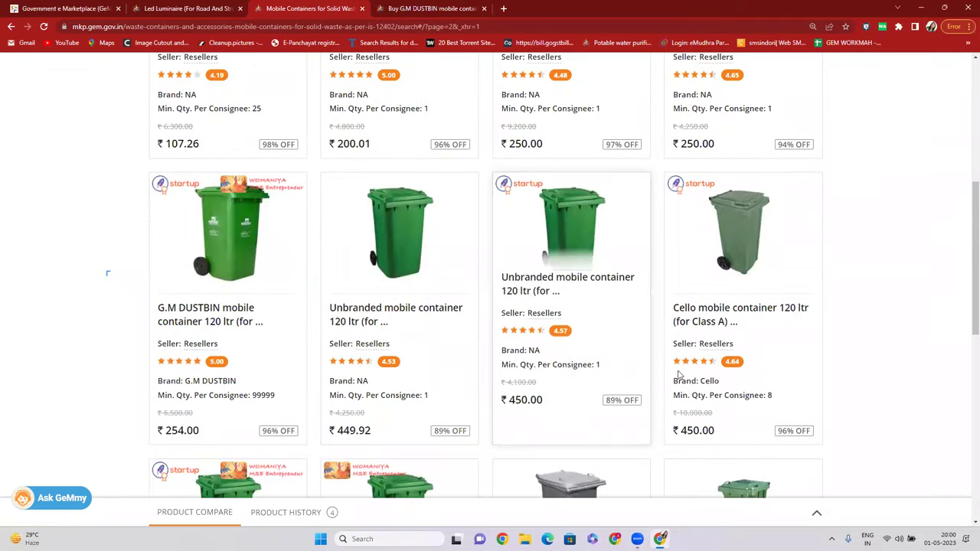
Open the Cello 120 ltr mobile container product in a new tab.
double_click(710, 352)
right_click(703, 287)
left_click(729, 291)
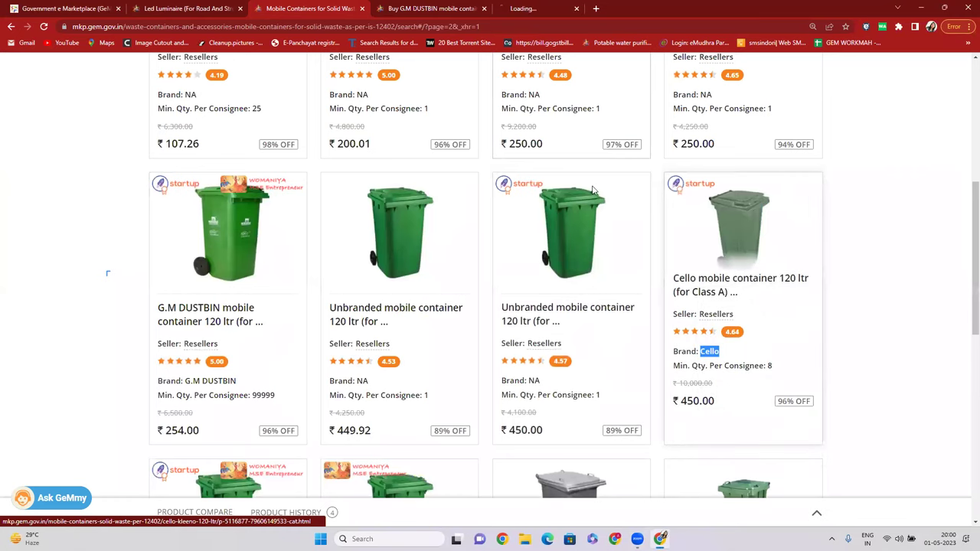
key("ctrl+Tab")
key("ctrl+Tab")
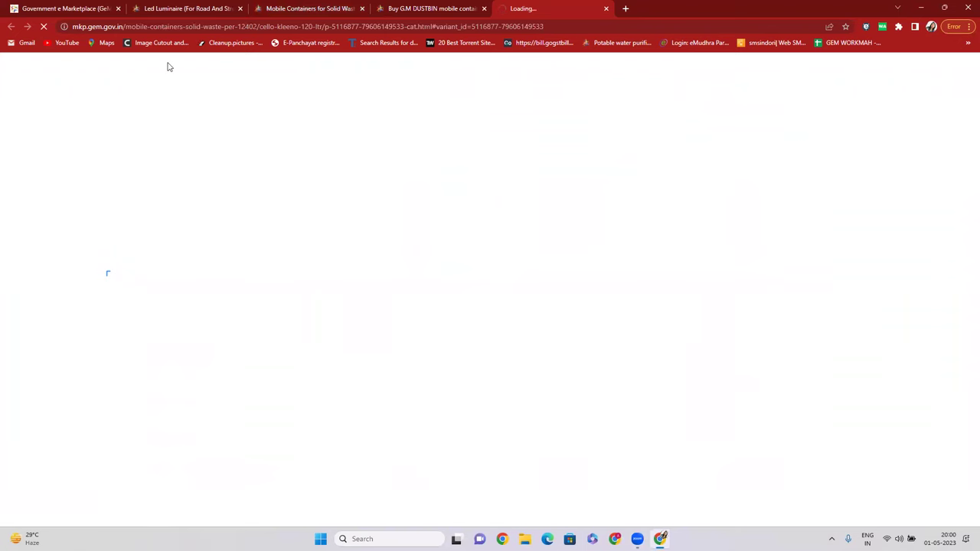
Review the Cello page's reseller verification notice and brand, then return to the page-2 listing.
scroll(507, 371, "down", 3)
left_click_drag(499, 370, 567, 371)
left_click_drag(494, 123, 517, 124)
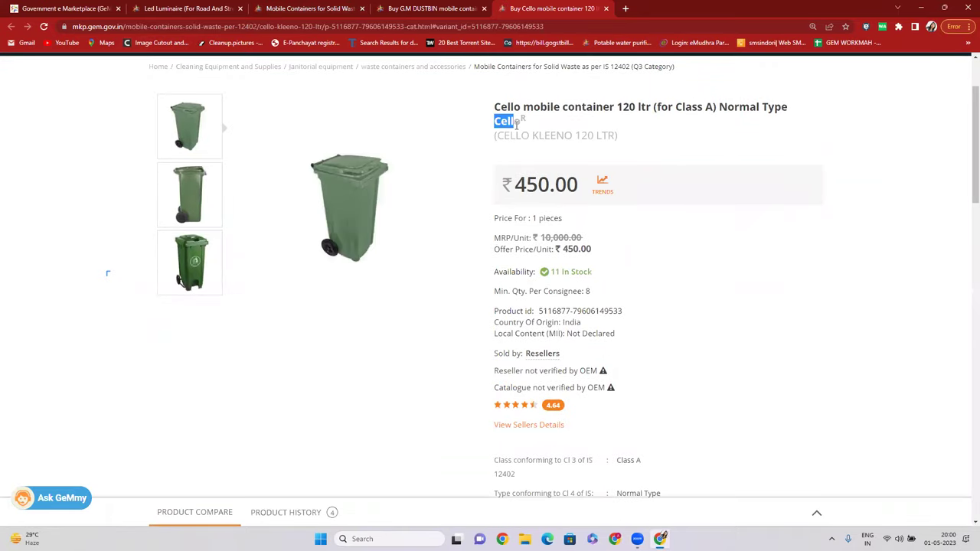
scroll(507, 310, "down", 2)
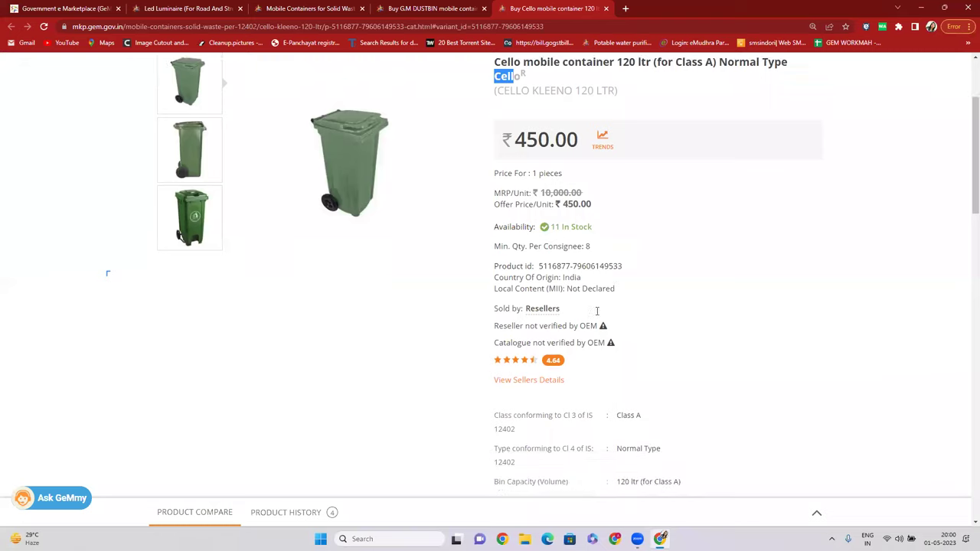
left_click_drag(494, 268, 588, 284)
scroll(605, 284, "up", 3)
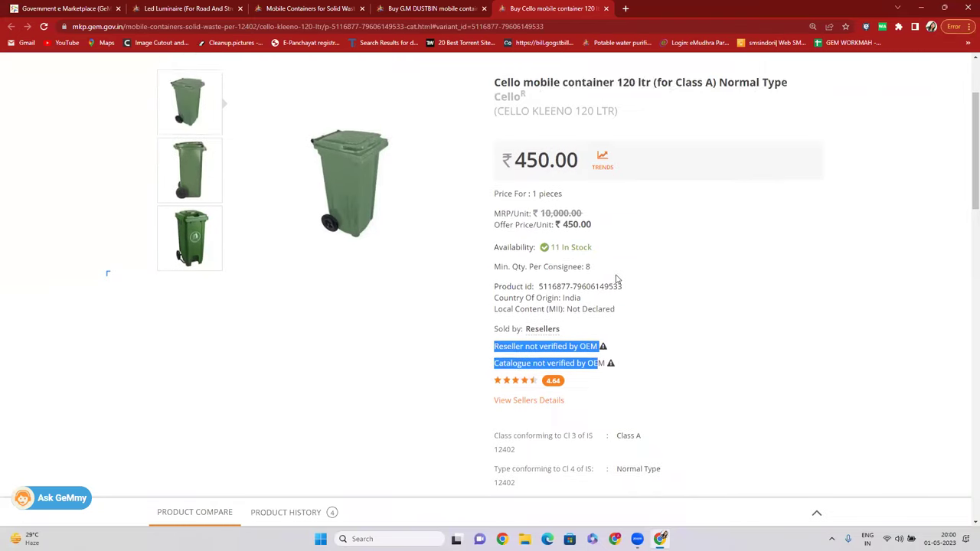
left_click_drag(501, 223, 521, 232)
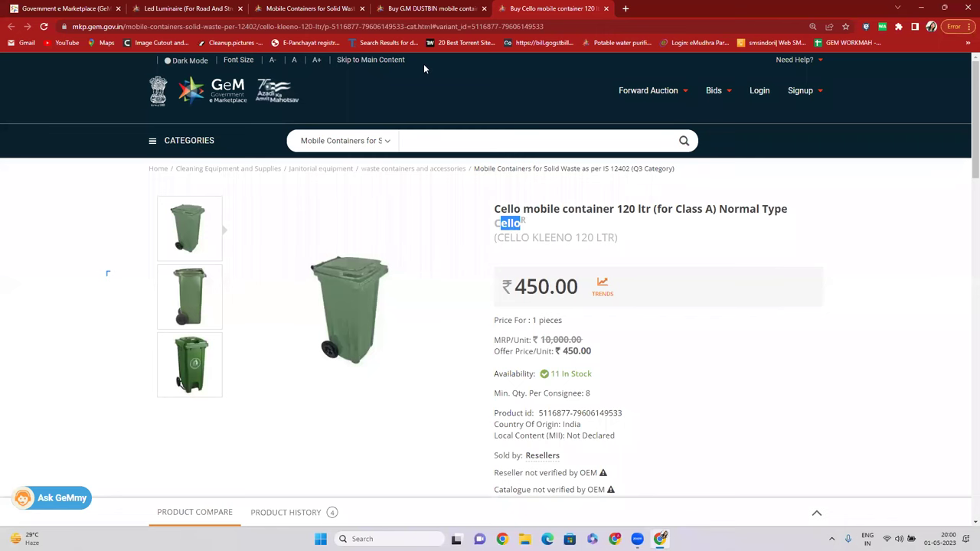
key("ctrl+shift+Tab")
key("ctrl+shift+Tab")
Close the G.M DUSTBIN and Cello product tabs.
scroll(464, 247, "up", 3)
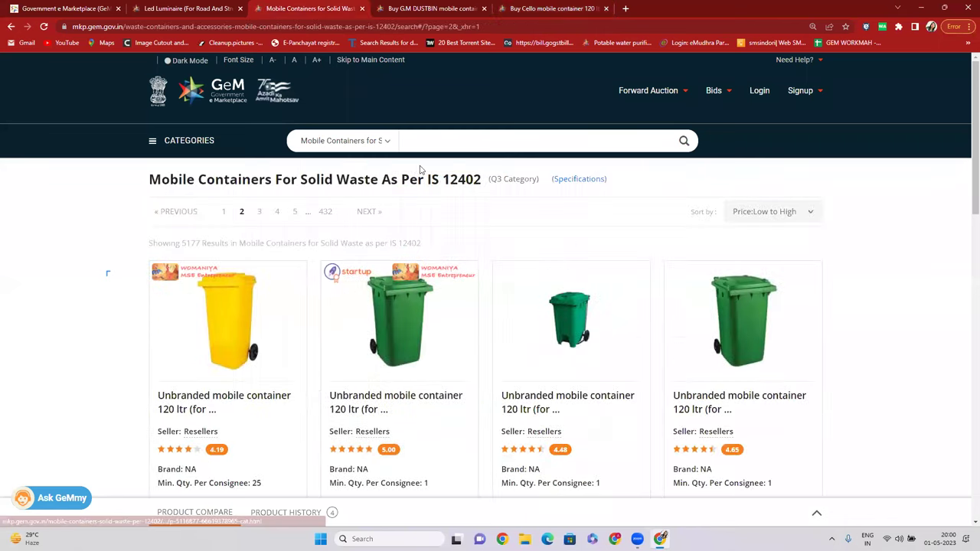
left_click_drag(491, 179, 538, 180)
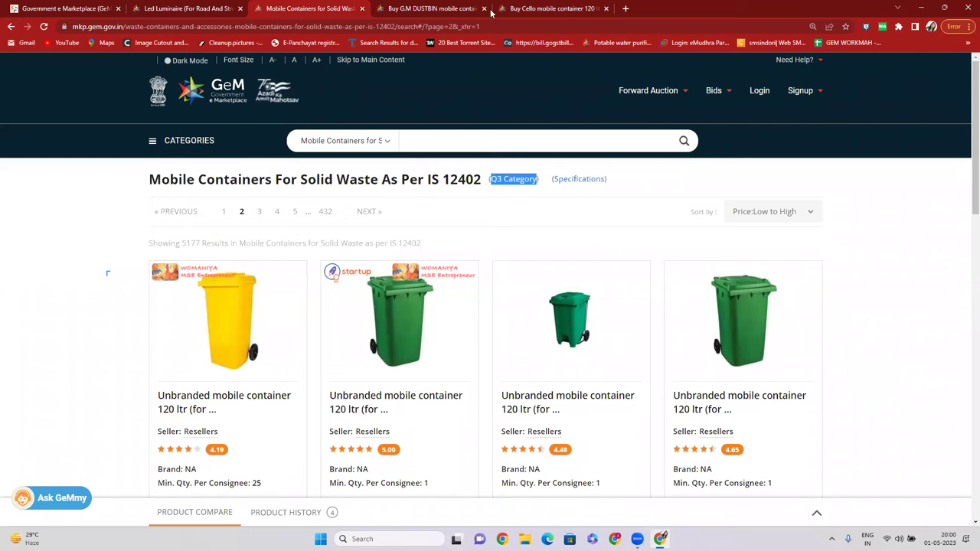
left_click(484, 9)
left_click(484, 8)
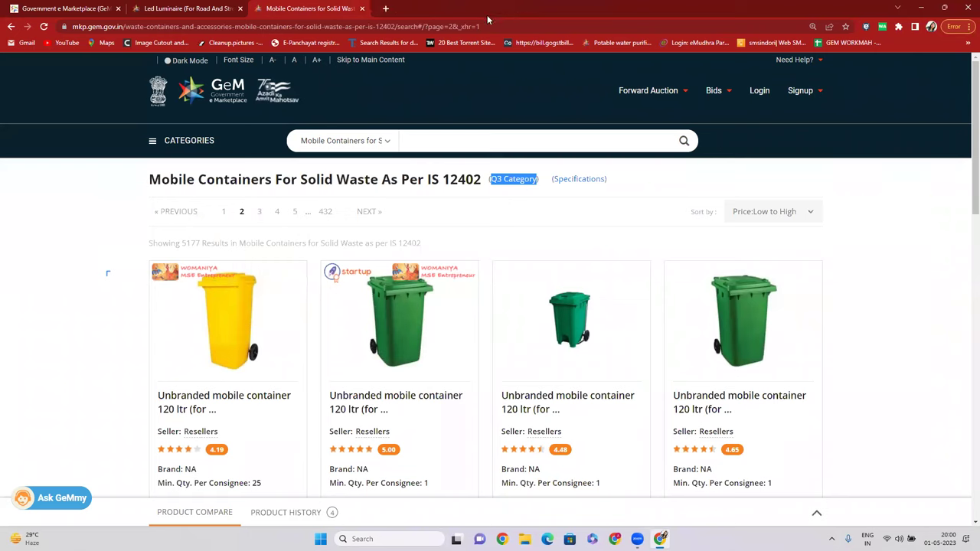
Search All Categories for COPIE and pick the Plain Copier Paper suggestion.
left_click(367, 141)
left_click(385, 157)
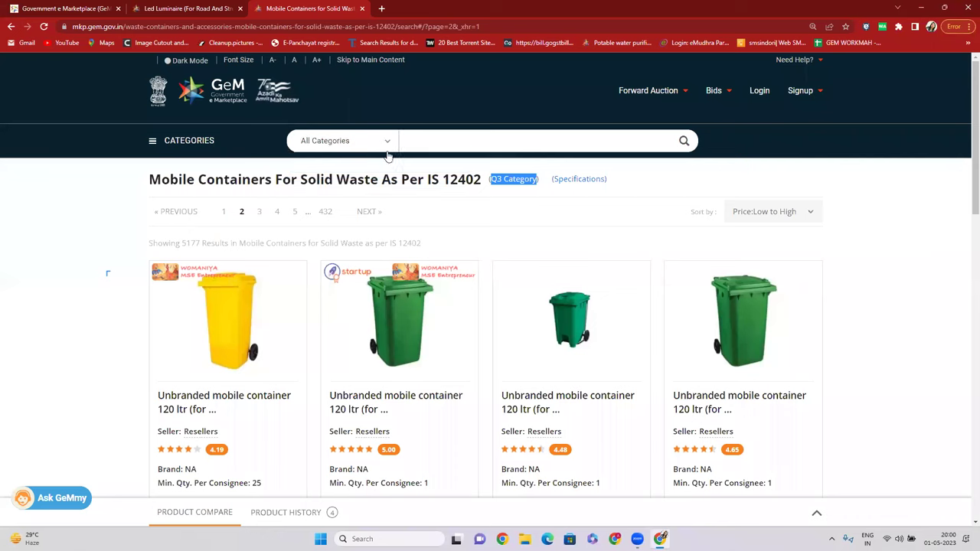
left_click(427, 145)
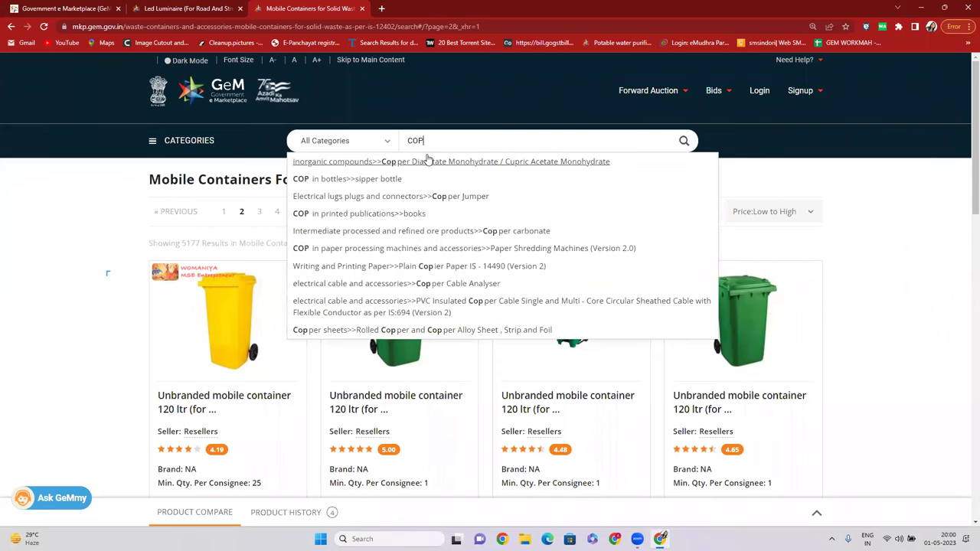
key("BackSpace")
key("BackSpace")
key("BackSpace")
type("OP")
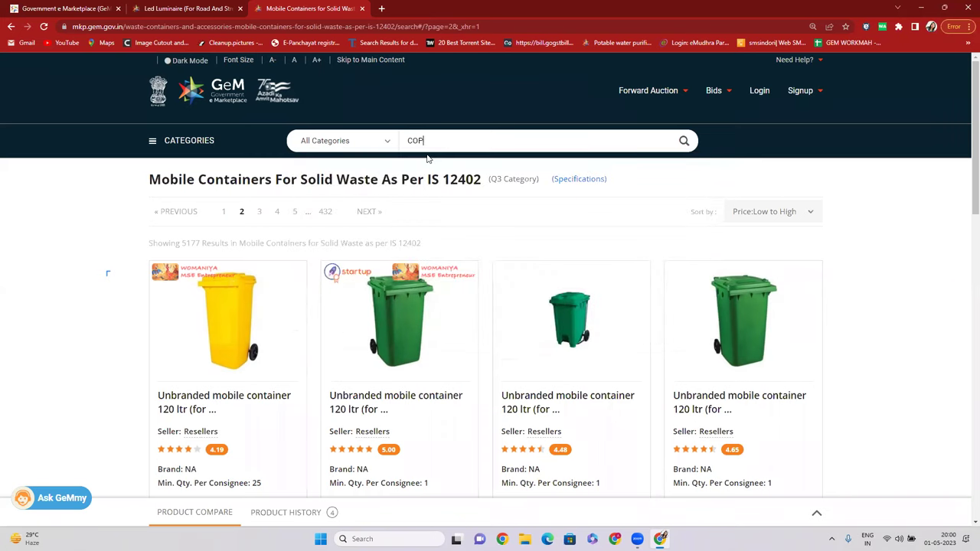
type("IE")
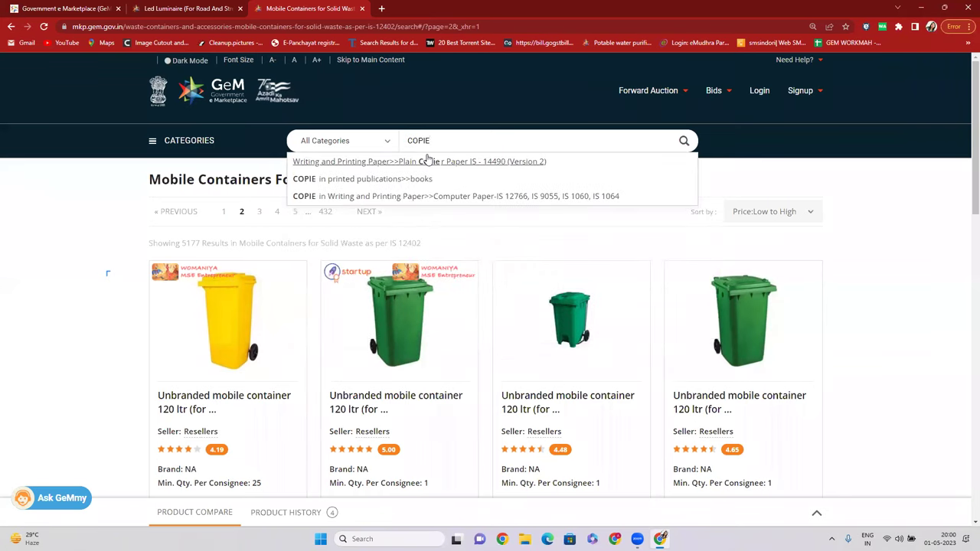
left_click(449, 162)
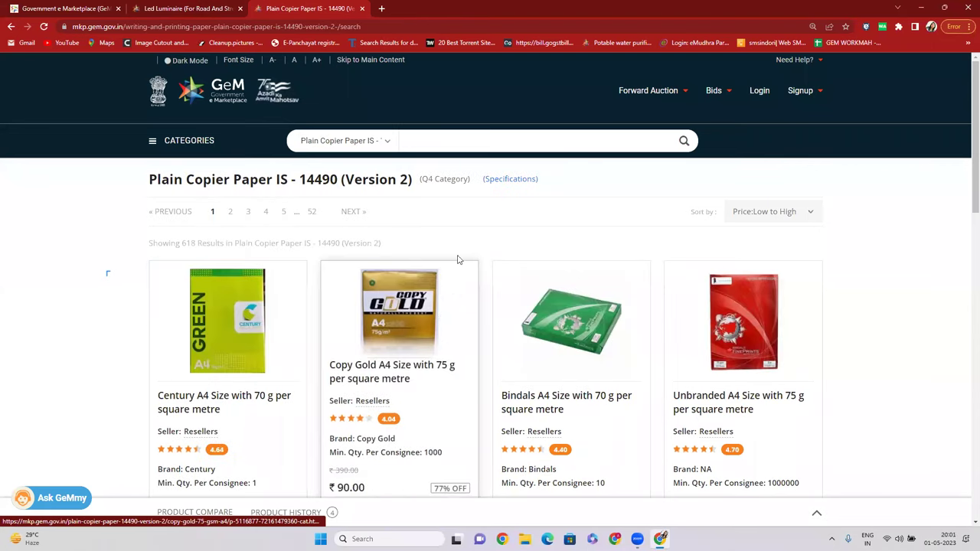
Browse the 618 copier paper results and highlight the '(Q4 Category)' label beside the title.
left_click_drag(451, 179, 457, 180)
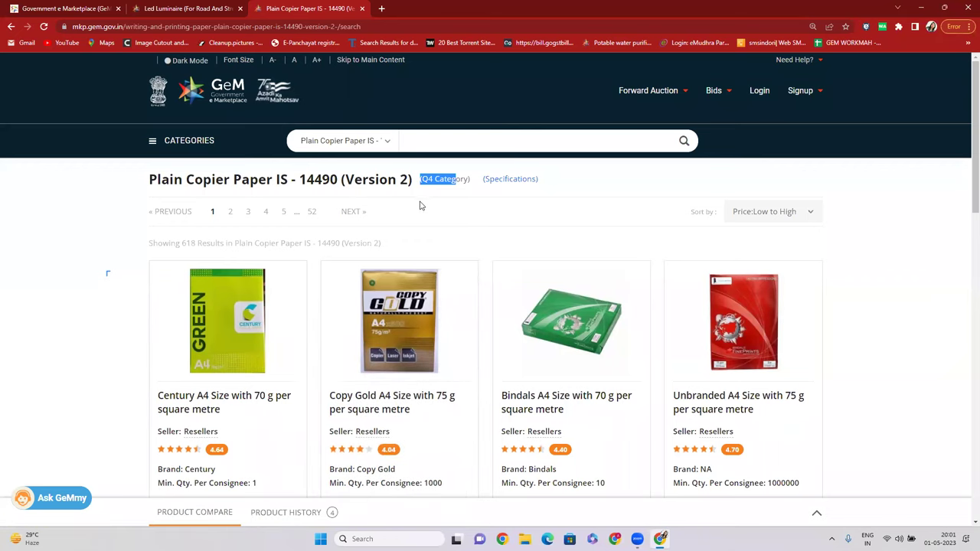
scroll(413, 222, "down", 2)
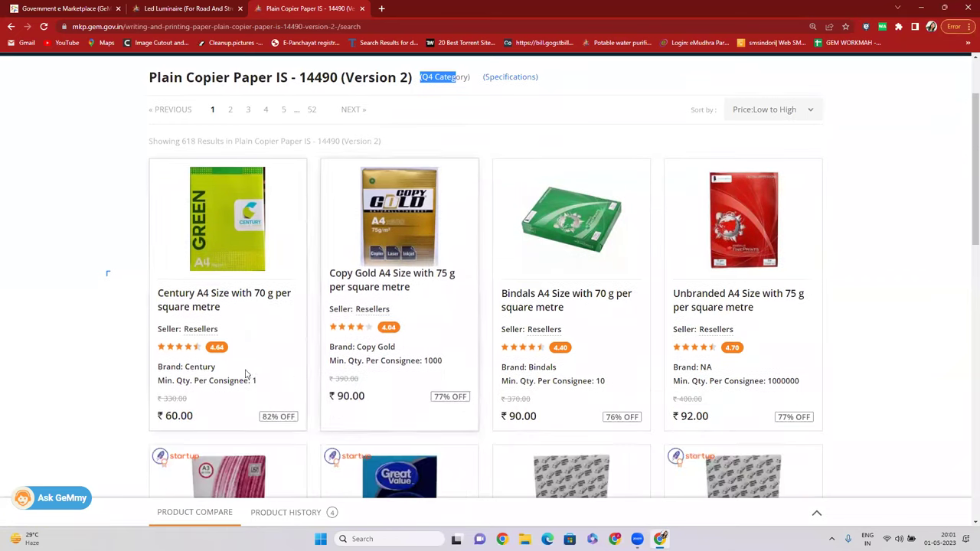
left_click_drag(187, 339, 216, 341)
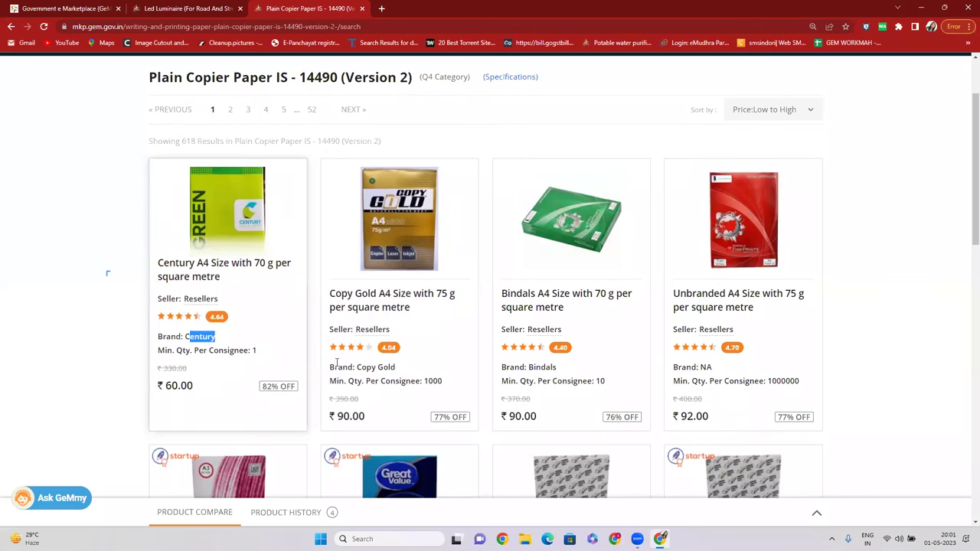
scroll(364, 276, "down", 2)
scroll(364, 276, "down", 5)
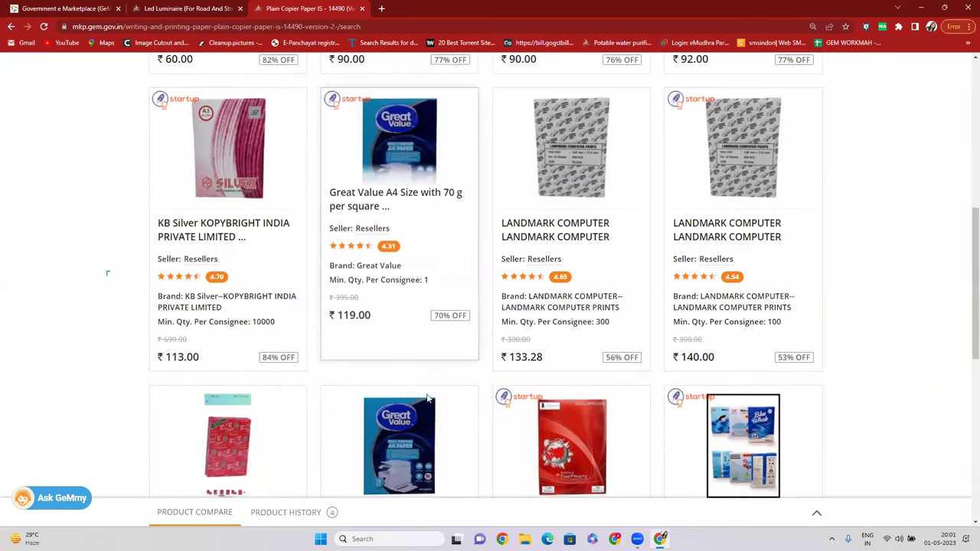
scroll(459, 371, "down", 6)
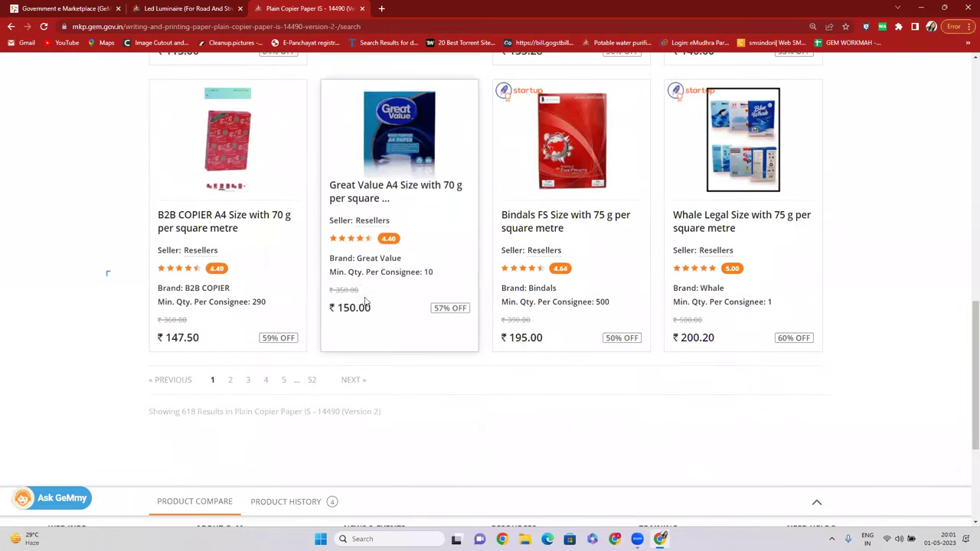
scroll(473, 292, "up", 12)
scroll(473, 292, "up", 2)
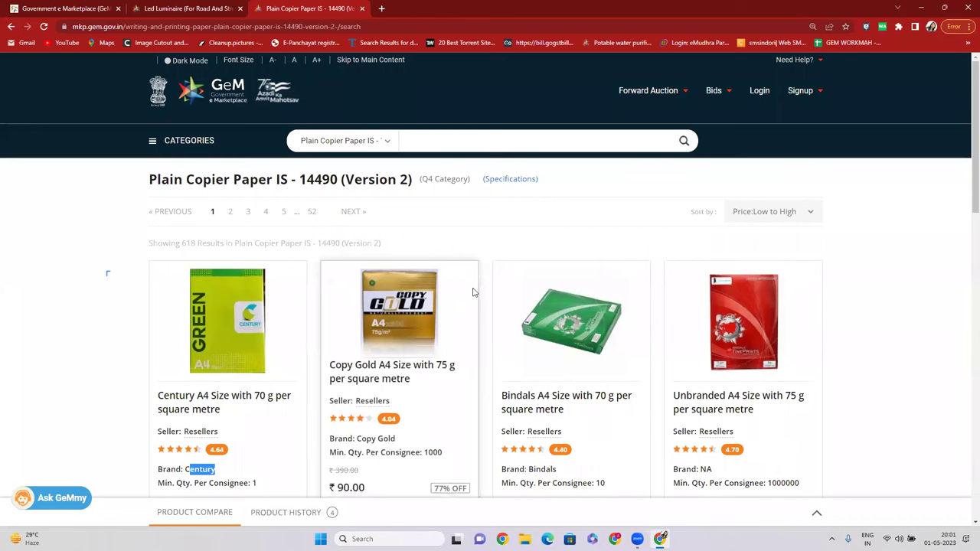
scroll(453, 105, "down", 5)
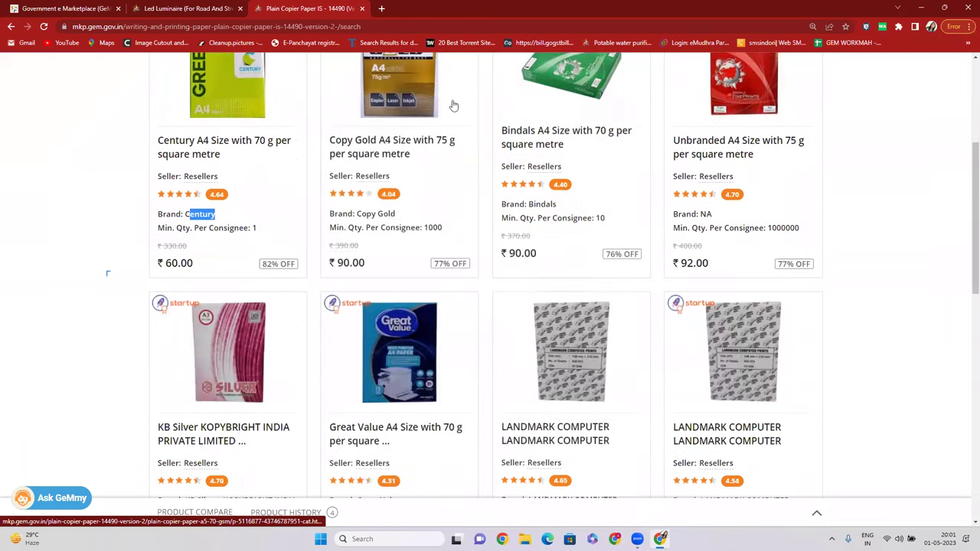
scroll(503, 215, "up", 5)
left_click_drag(414, 181, 476, 185)
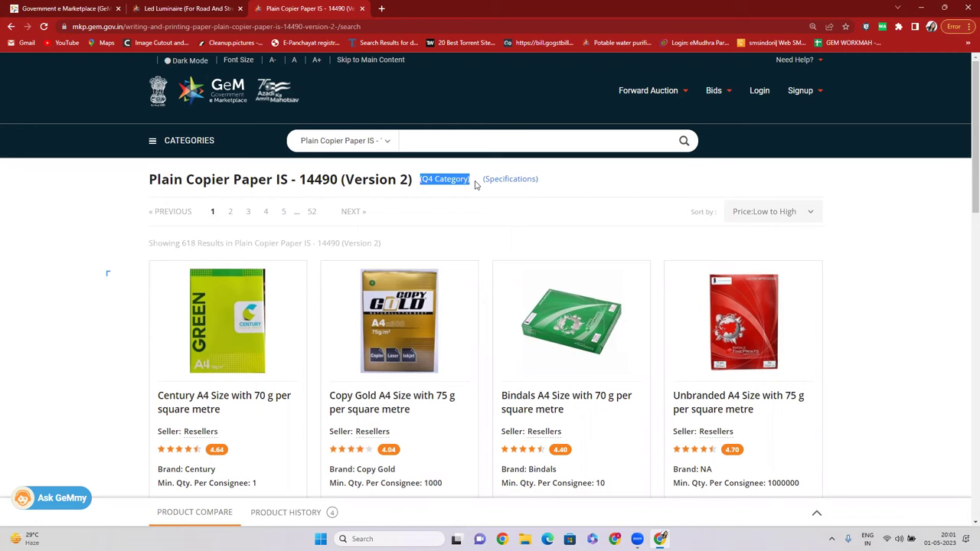
Open the Bindals A4 paper product in a new tab, then return to the listing.
scroll(475, 184, "down", 1)
right_click(545, 263)
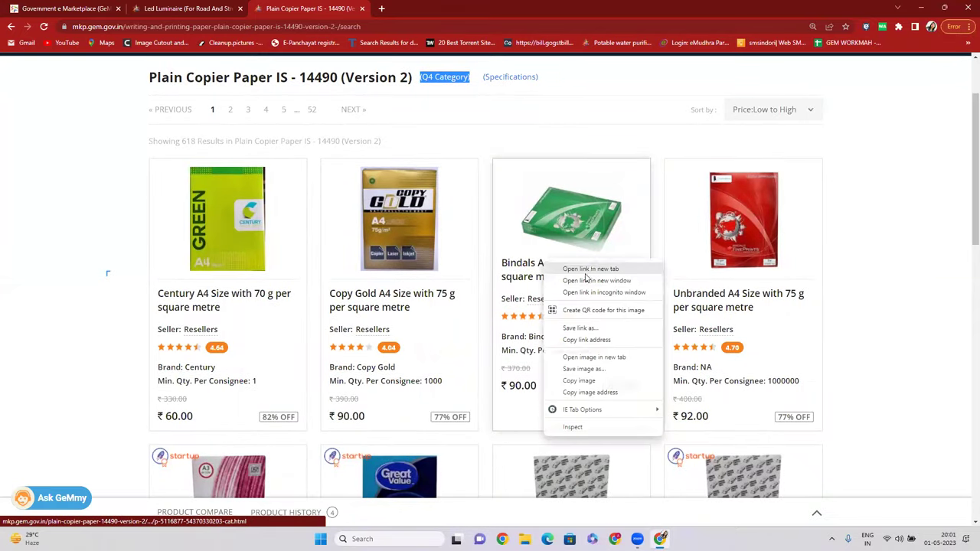
left_click(591, 270)
left_click(423, 5)
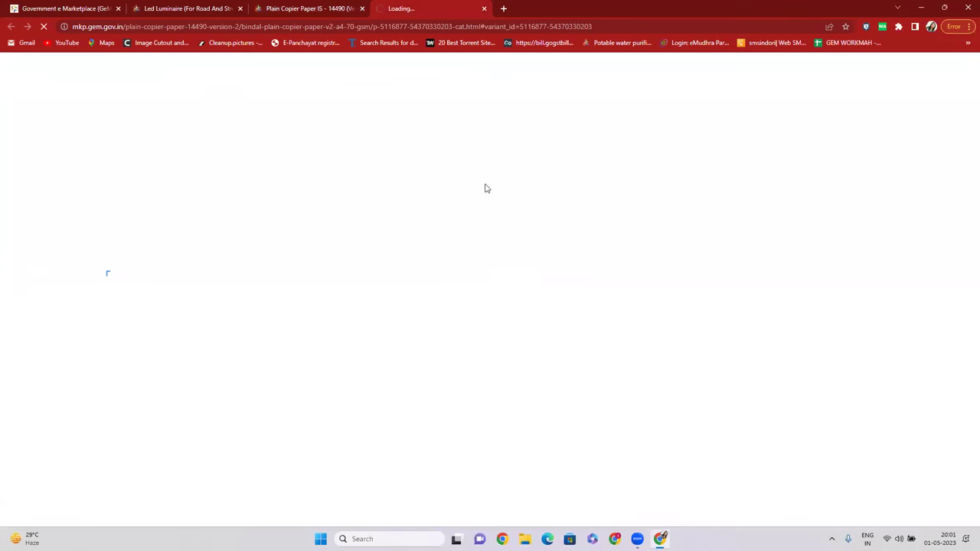
left_click(317, 9)
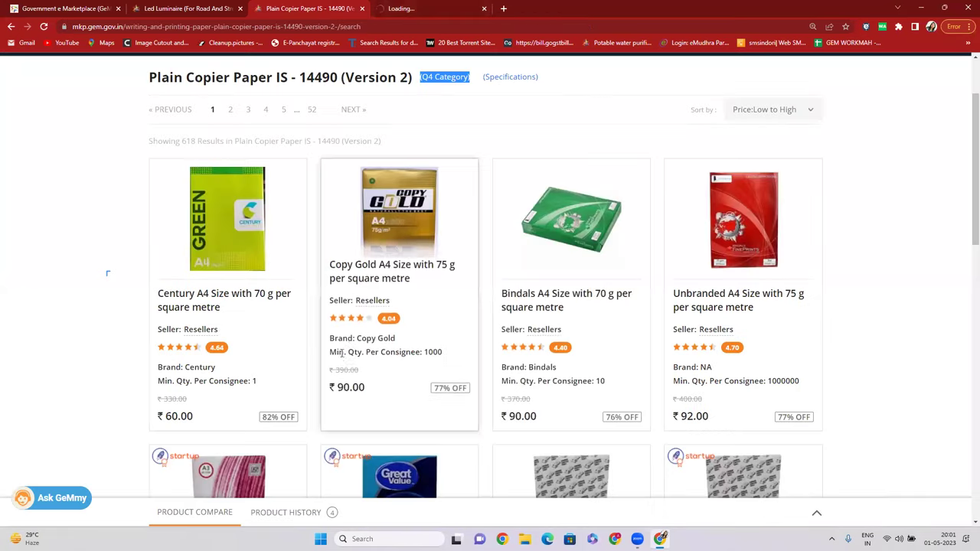
Open the Century A4 70 g paper product in a new tab from its title.
right_click(385, 272)
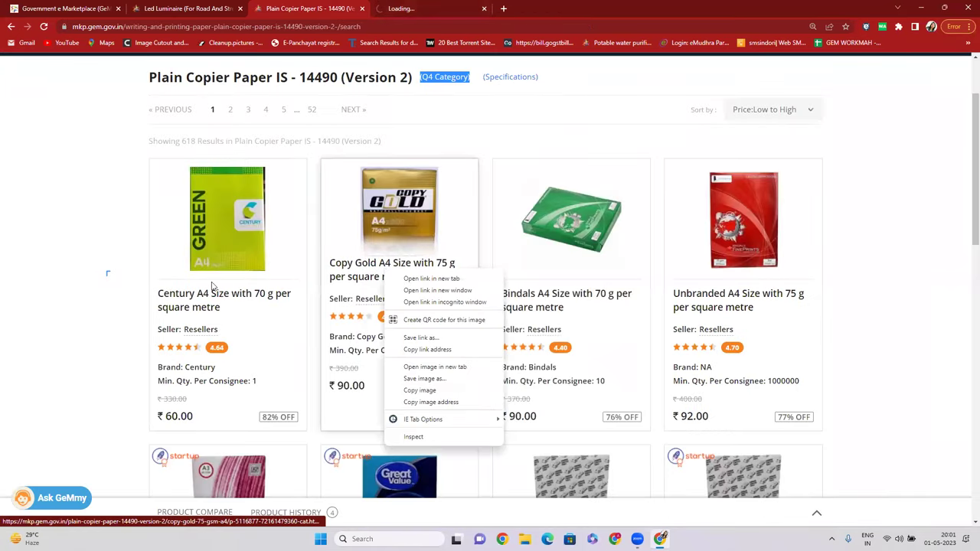
left_click(107, 274)
right_click(188, 301)
left_click(127, 299)
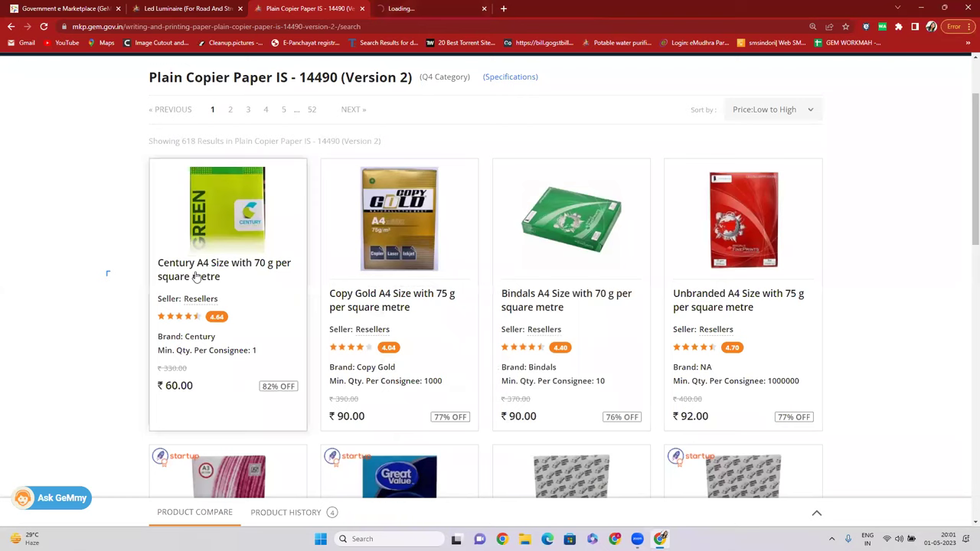
right_click(206, 275)
left_click(53, 291)
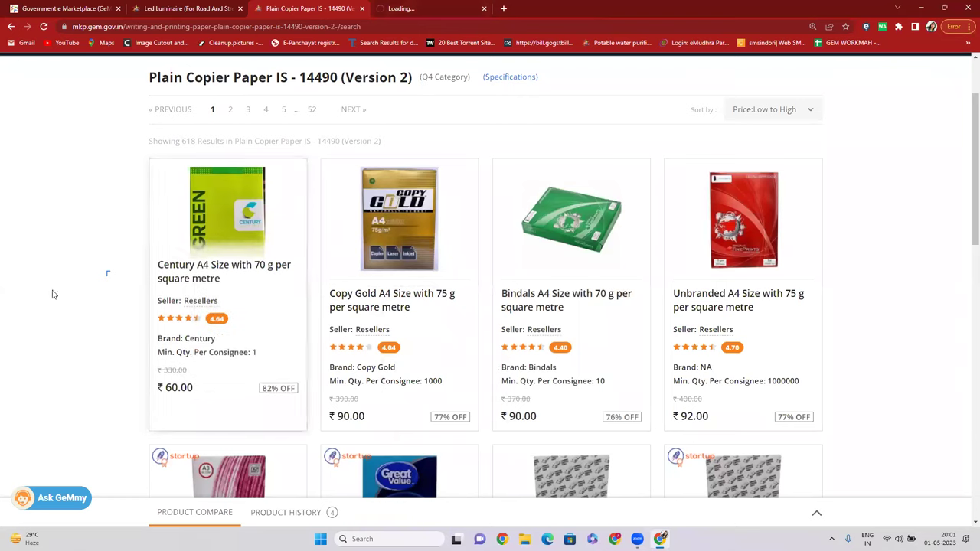
right_click(194, 264)
left_click(228, 272)
Switch between the loading Century and Bindals tabs, selecting the Century page's web address.
left_click(526, 12)
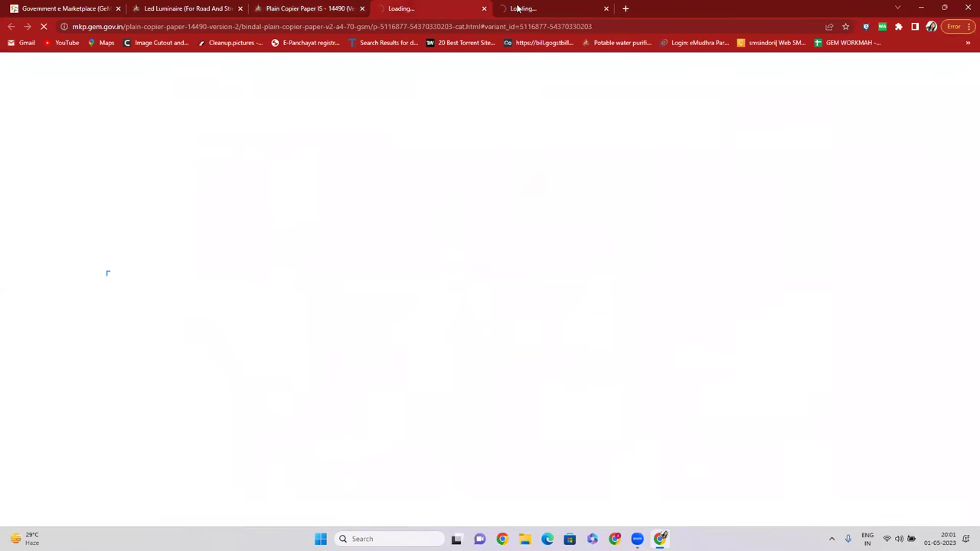
left_click(427, 10)
left_click(529, 11)
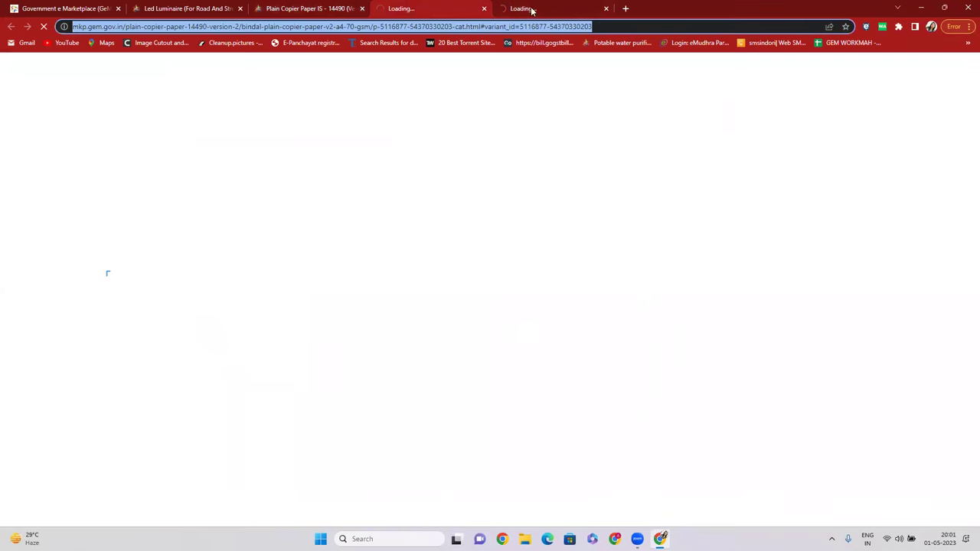
left_click(608, 26)
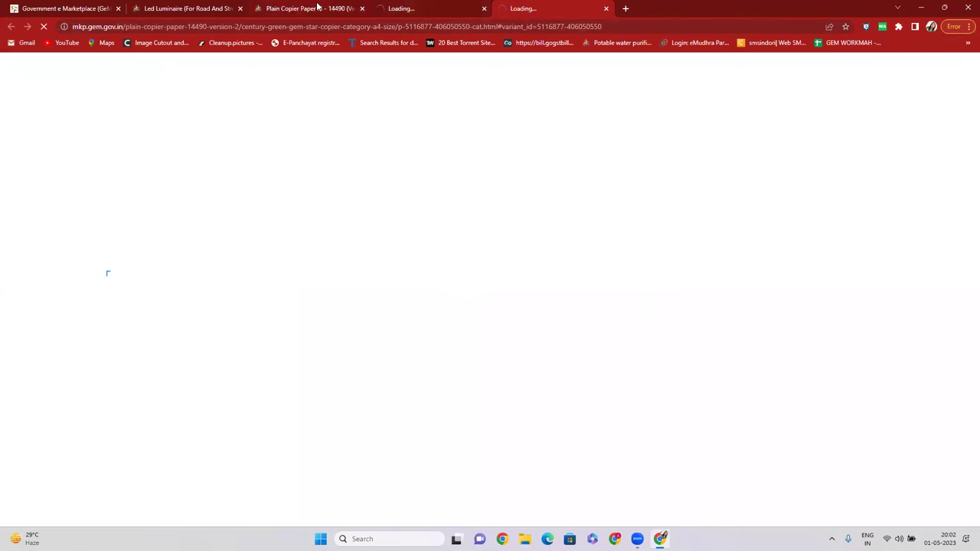
left_click(418, 9)
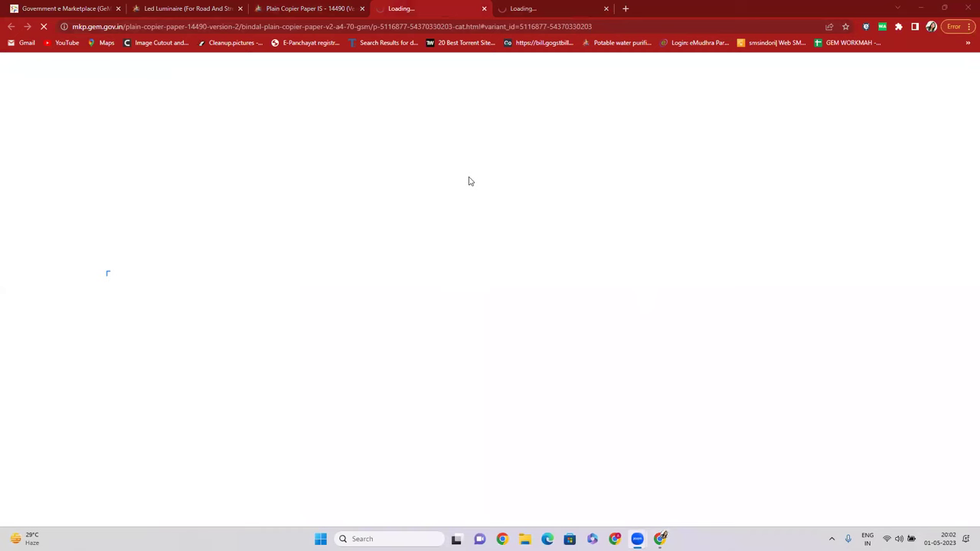
left_click(534, 7)
left_click(563, 24)
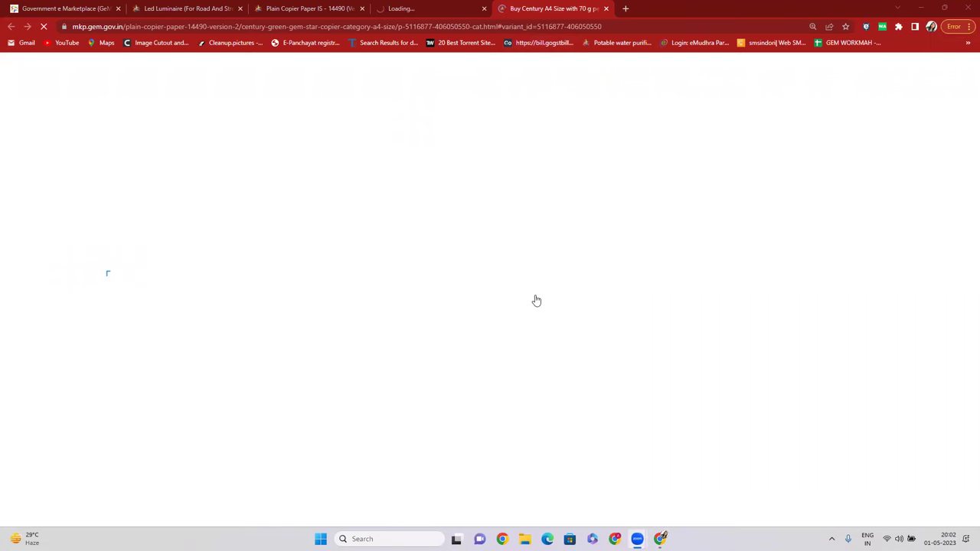
Review the Century page's reseller notice, COPIER 05 model code and brand name.
scroll(506, 310, "down", 2)
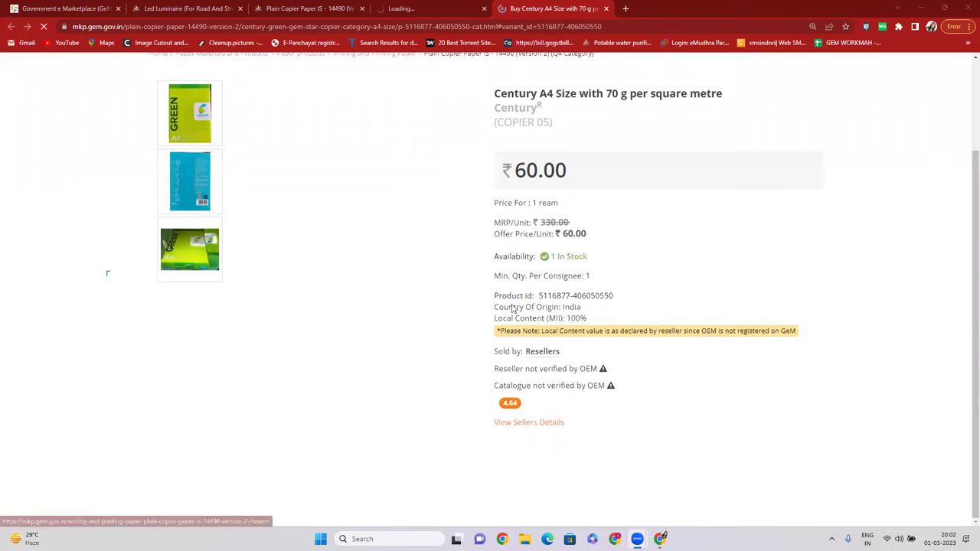
left_click_drag(496, 378, 550, 376)
scroll(550, 375, "up", 2)
left_click_drag(495, 238, 551, 238)
left_click_drag(495, 223, 542, 222)
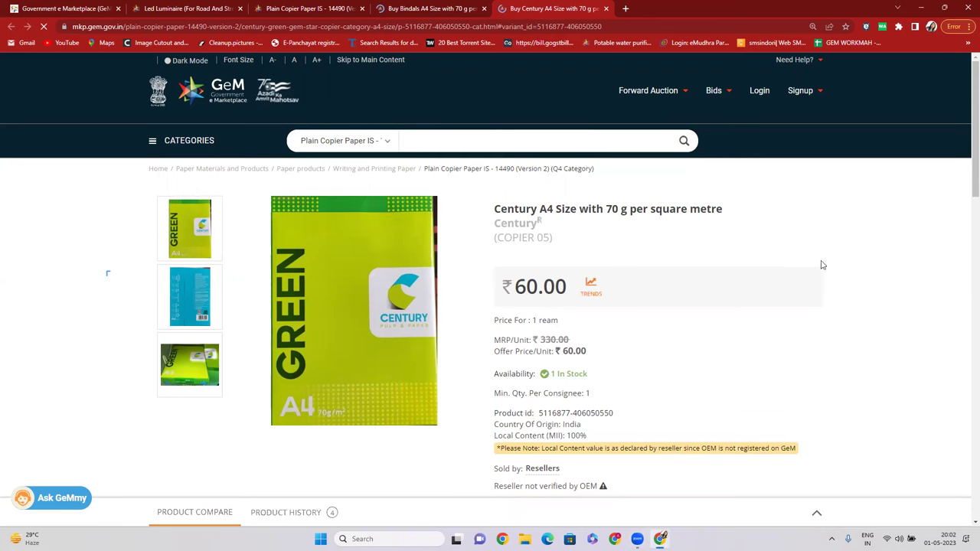
Check the Bindals page's reseller-not-verified notice, then return to the copier paper listing.
key("ctrl+shift+Tab")
scroll(574, 230, "up", 3)
scroll(575, 228, "up", 3)
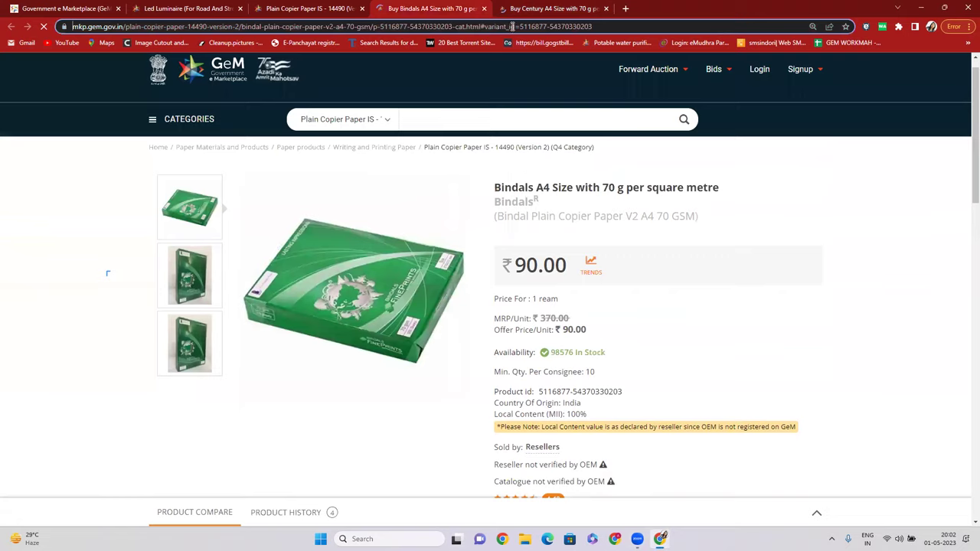
scroll(536, 344, "down", 2)
left_click_drag(498, 333, 539, 333)
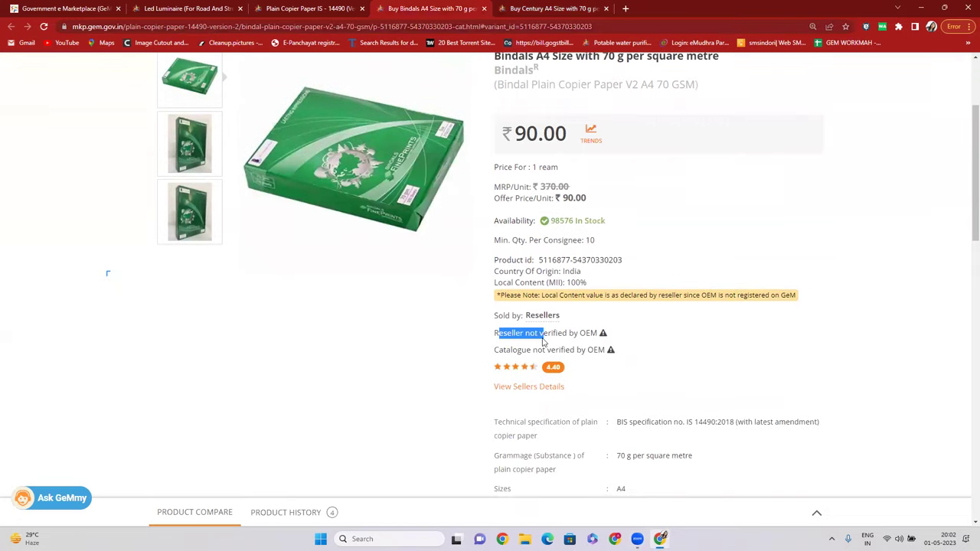
left_click(301, 15)
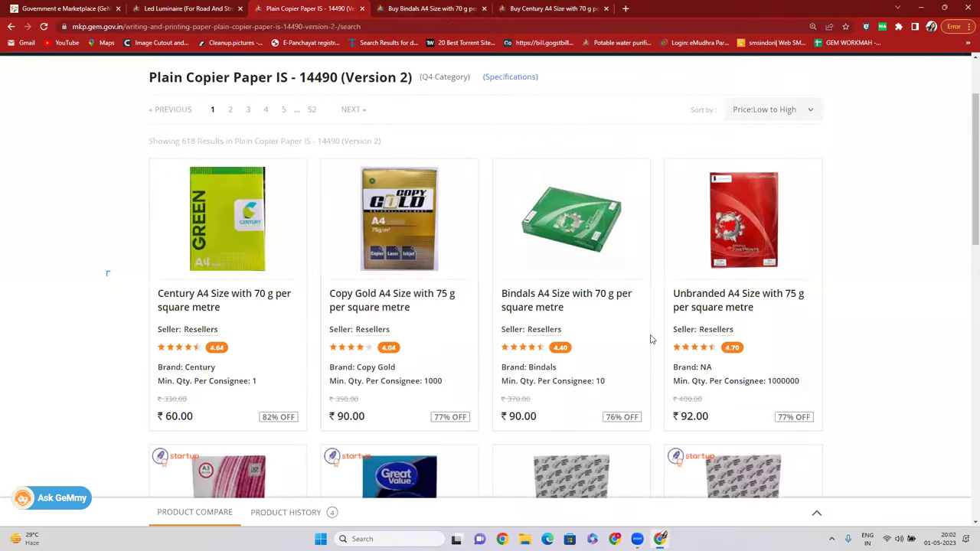
Open the KB Silver A3 80 g paper product in a new tab.
scroll(658, 339, "down", 3)
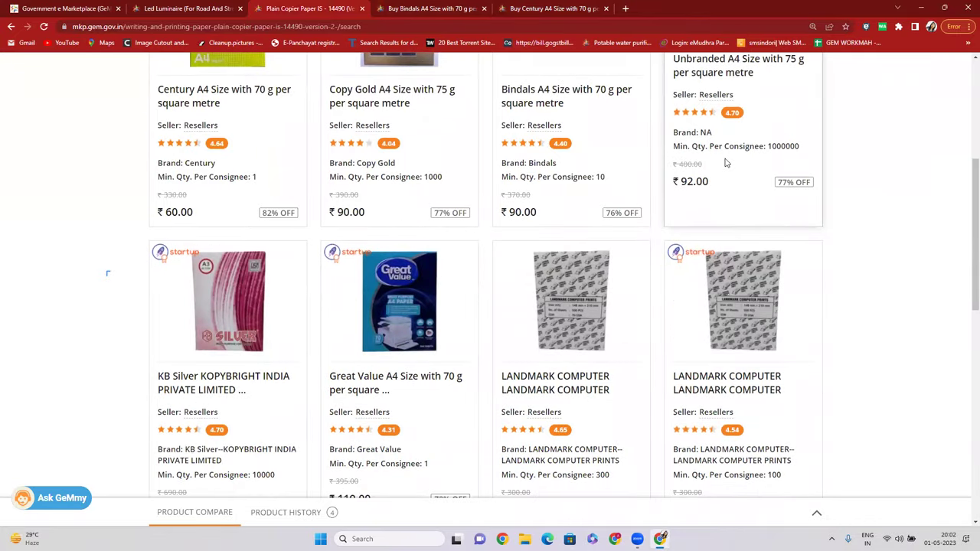
scroll(727, 161, "down", 2)
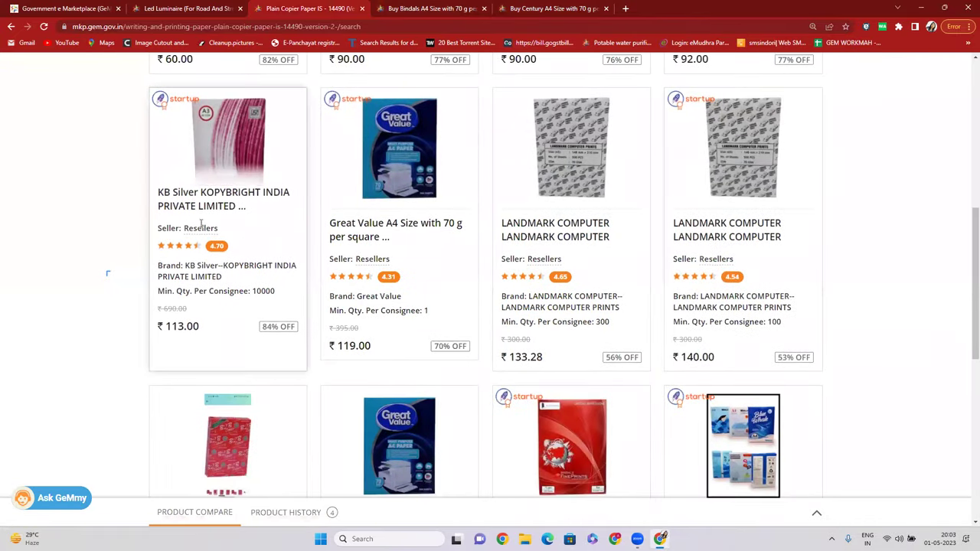
right_click(203, 203)
left_click(263, 211)
left_click(668, 8)
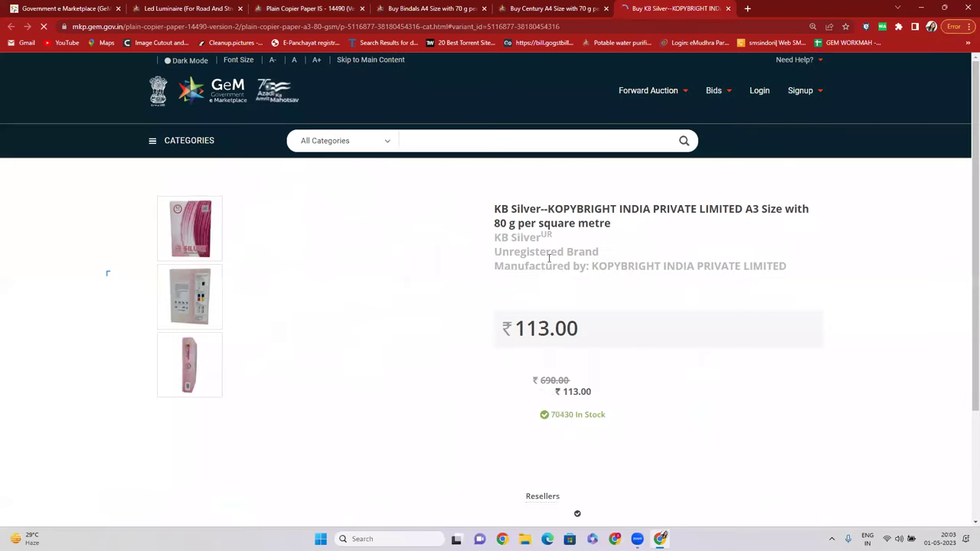
Review the KB Silver page's OEM reseller, catalogue notes and unregistered brand lines.
scroll(506, 369, "down", 2)
left_click_drag(506, 368, 574, 388)
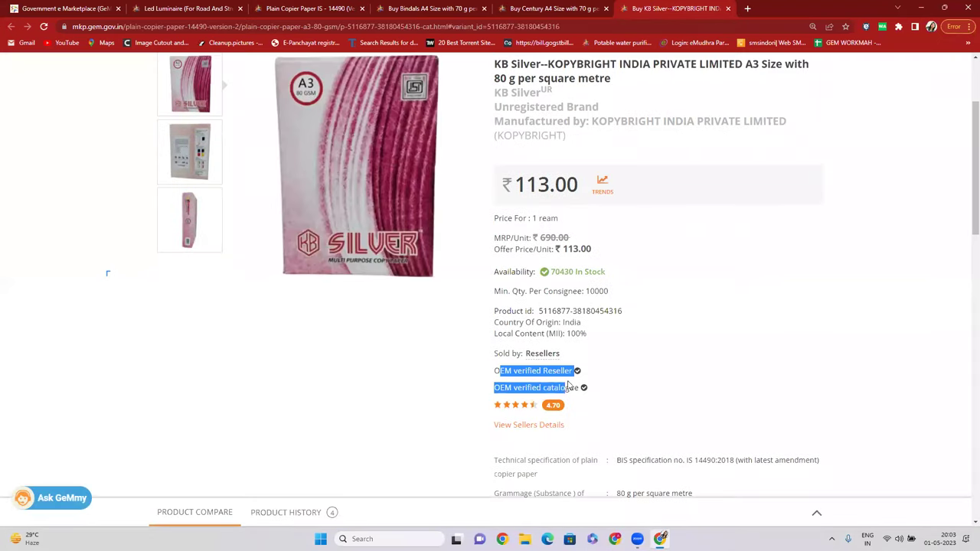
left_click_drag(495, 236, 550, 252)
scroll(564, 308, "down", 5)
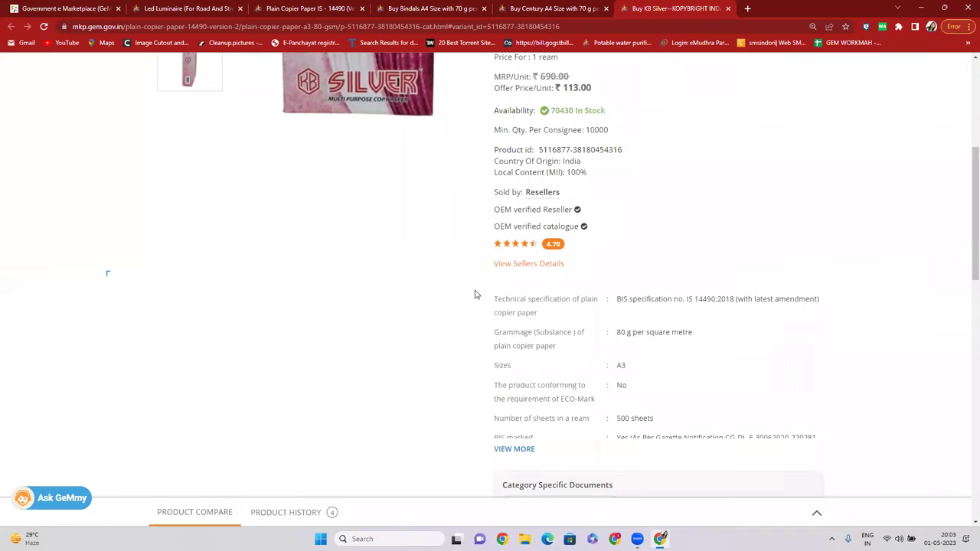
scroll(475, 291, "up", 4)
left_click_drag(501, 187, 548, 192)
Clear the highlight and switch the search category from copier paper to All Categories.
scroll(552, 193, "up", 1)
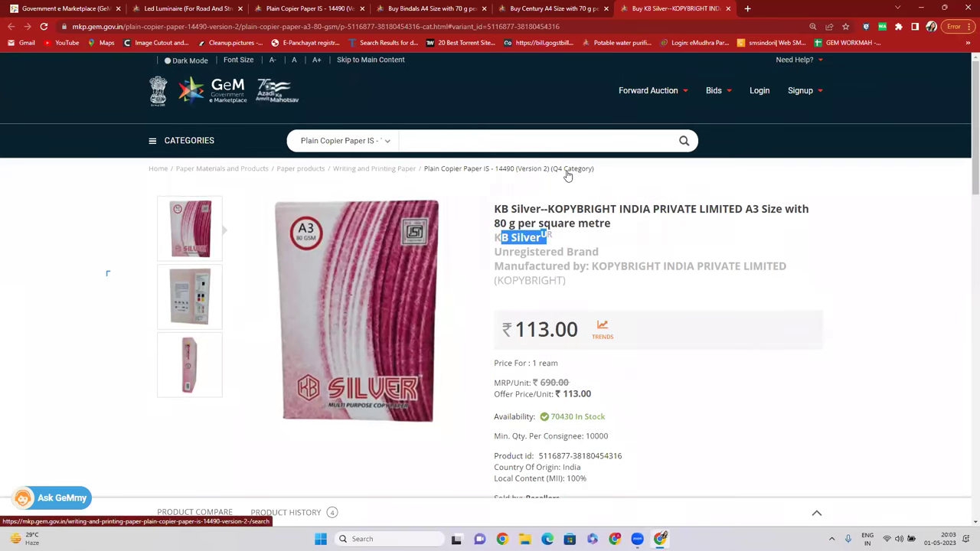
scroll(557, 296, "down", 1)
scroll(557, 295, "down", 3)
scroll(608, 320, "up", 3)
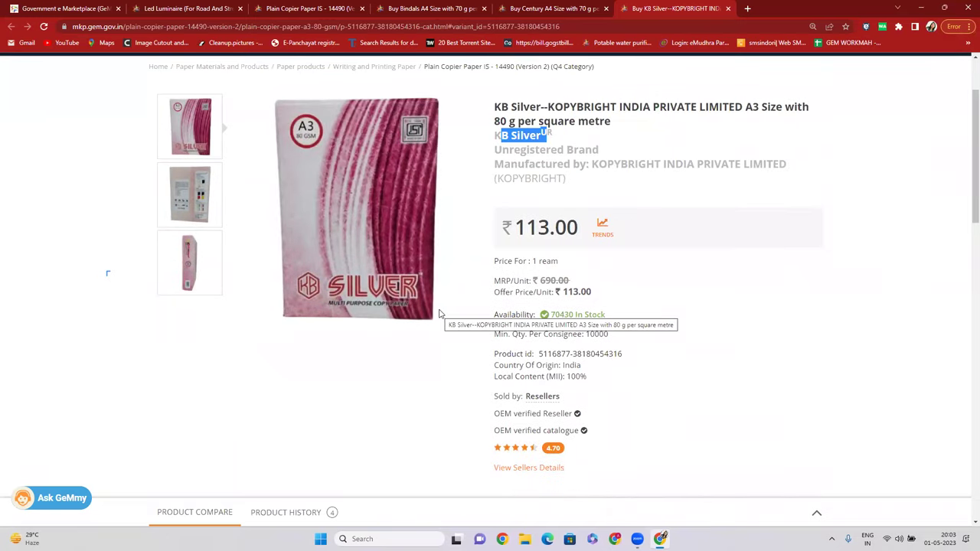
scroll(517, 276, "up", 2)
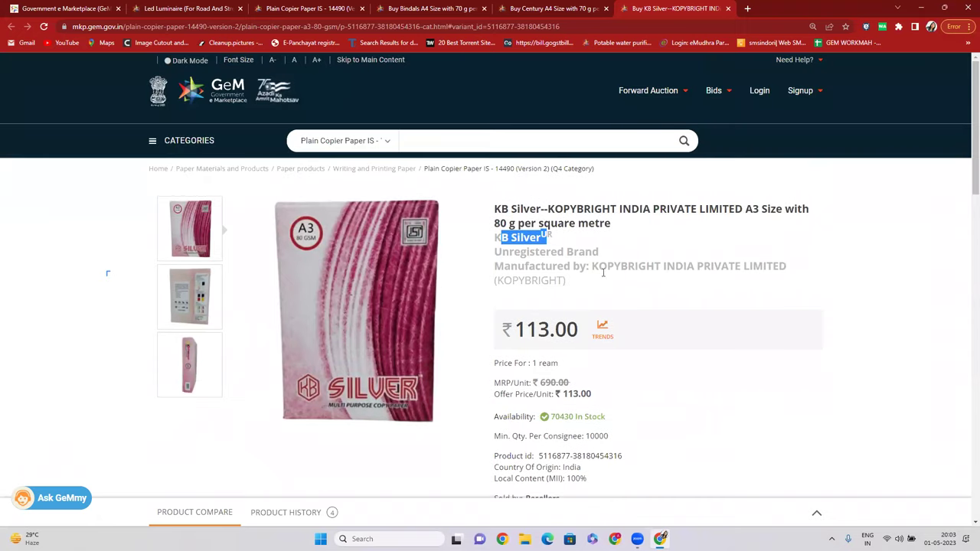
left_click(532, 266)
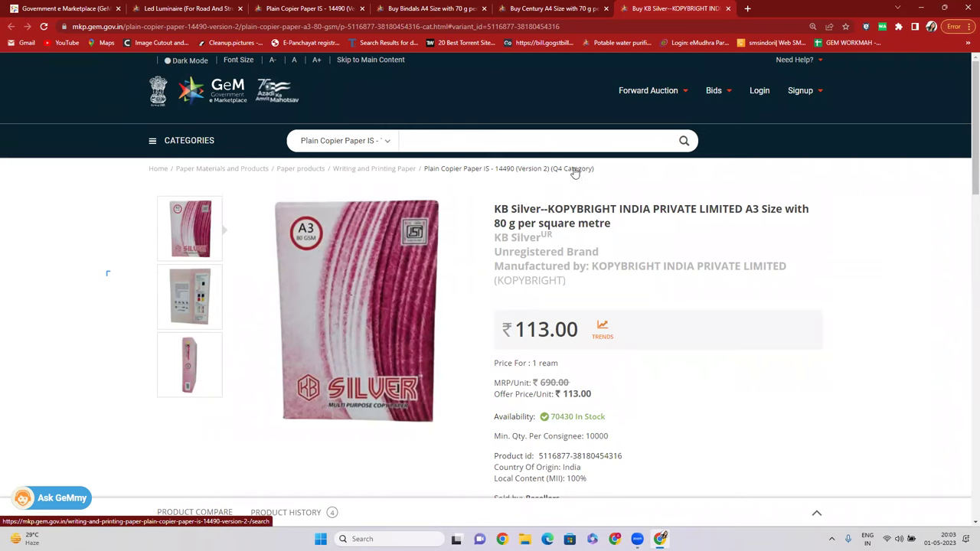
left_click(343, 141)
left_click(322, 157)
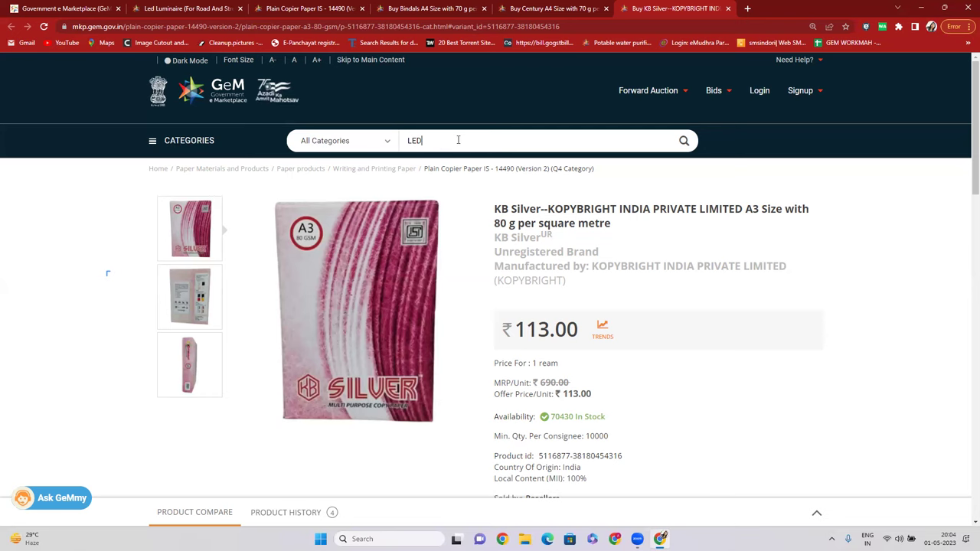
Search for LED and open the LED Flash Light category.
left_click(683, 141)
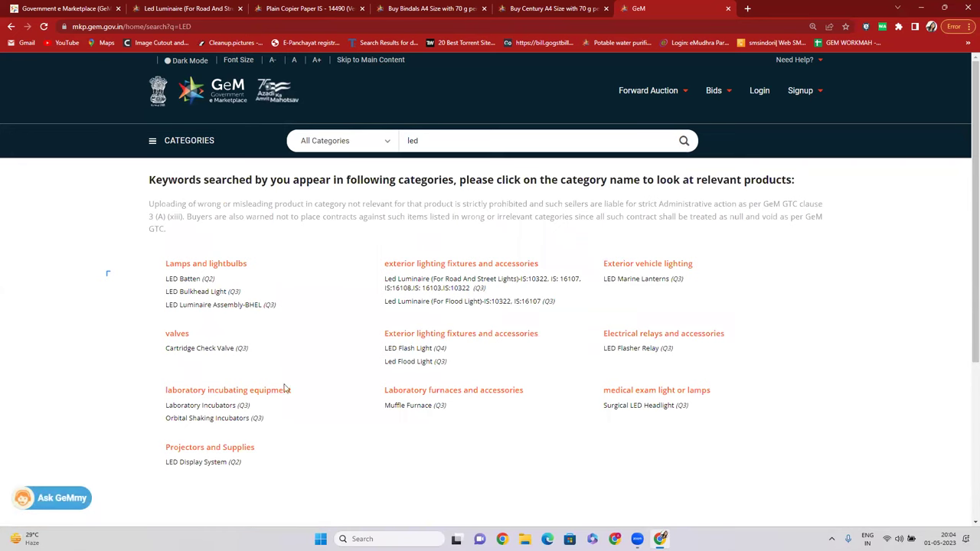
scroll(284, 390, "down", 1)
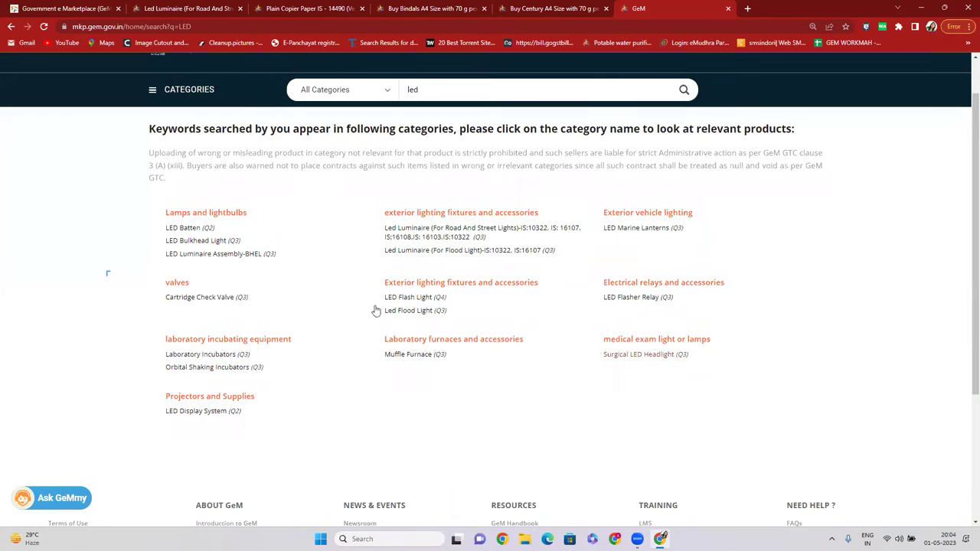
left_click(419, 301)
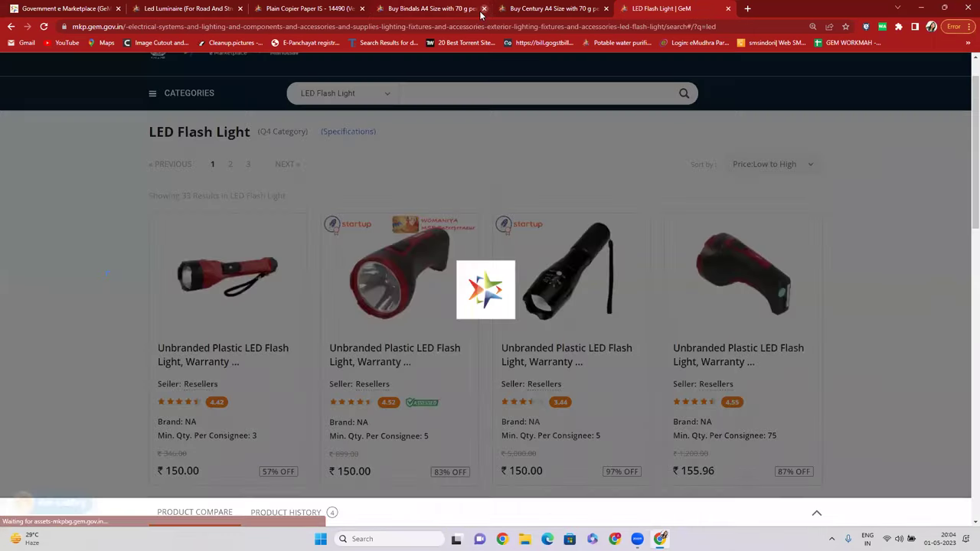
Close the Bindals, copier paper, Century and Led Luminaire tabs, then browse the listing.
left_click(483, 9)
left_click(362, 9)
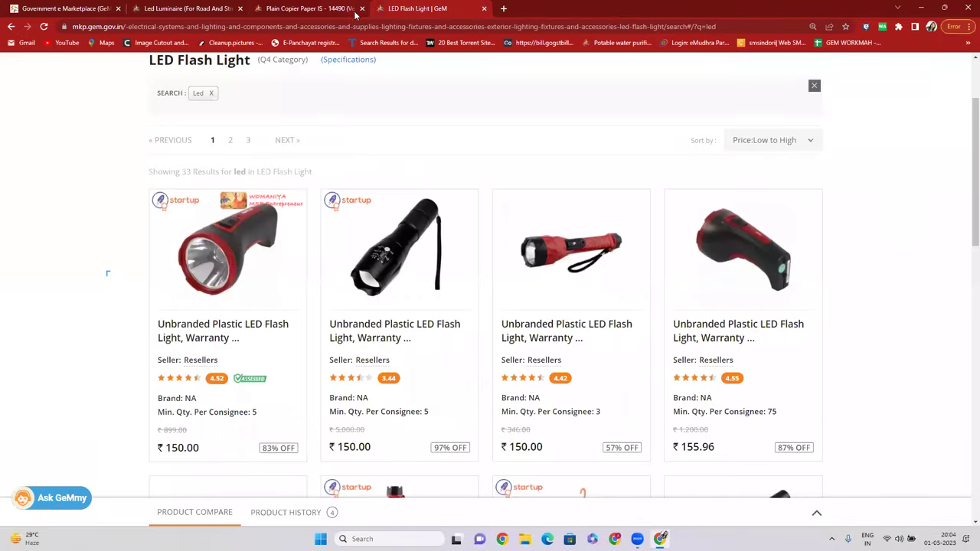
left_click(362, 8)
left_click(240, 8)
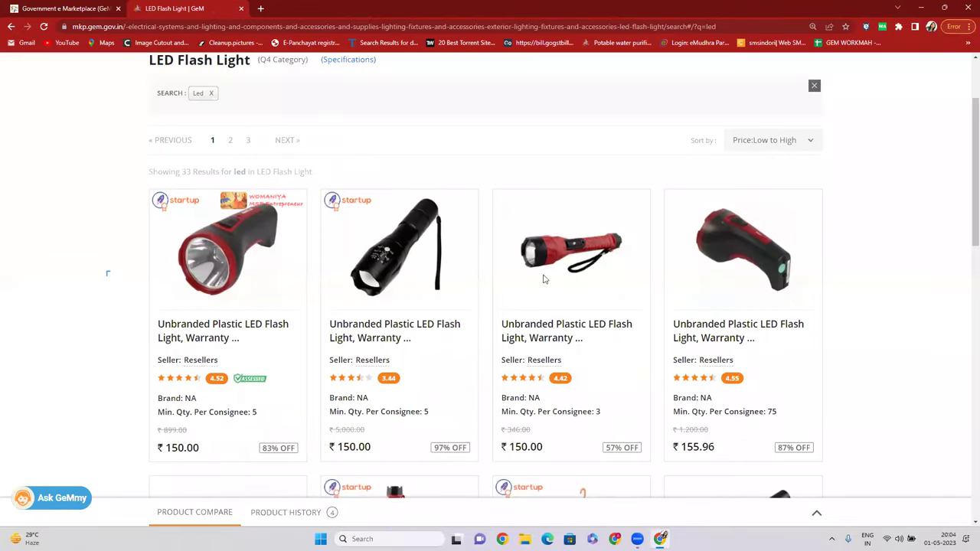
scroll(566, 283, "down", 2)
scroll(708, 236, "down", 5)
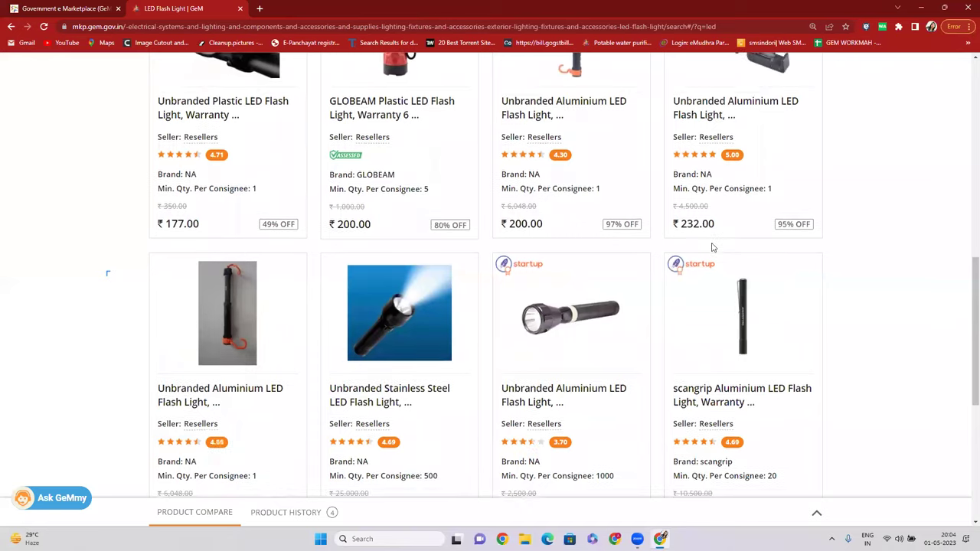
scroll(450, 268, "up", 2)
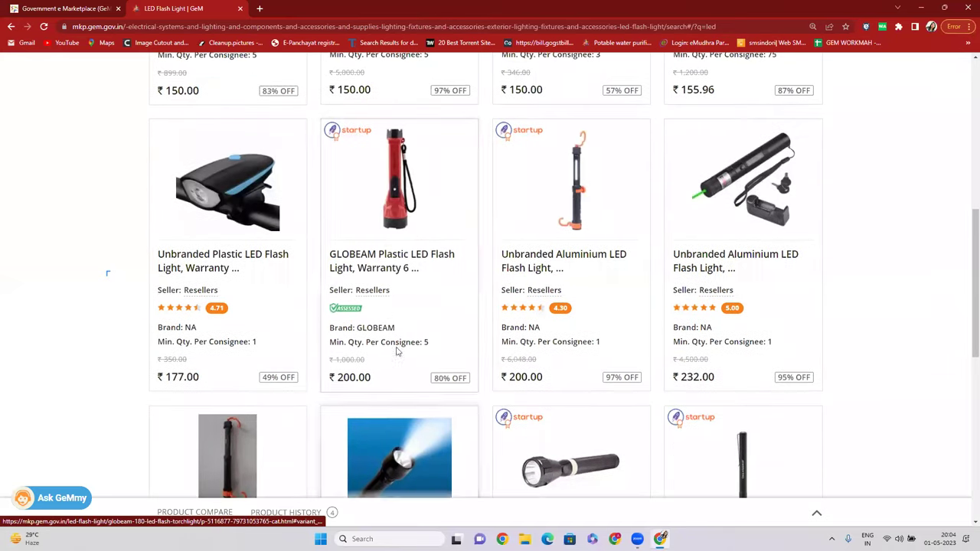
left_click_drag(363, 298, 397, 298)
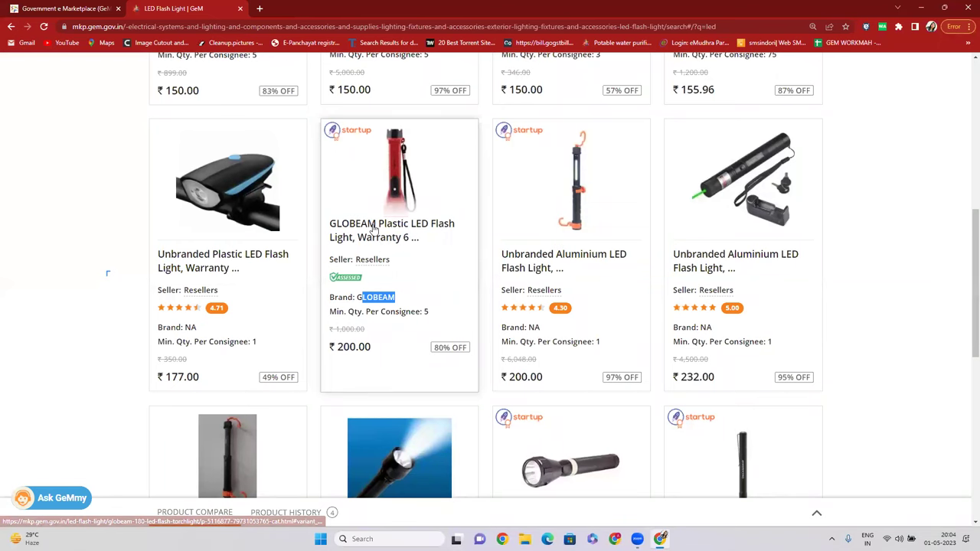
scroll(375, 229, "down", 5)
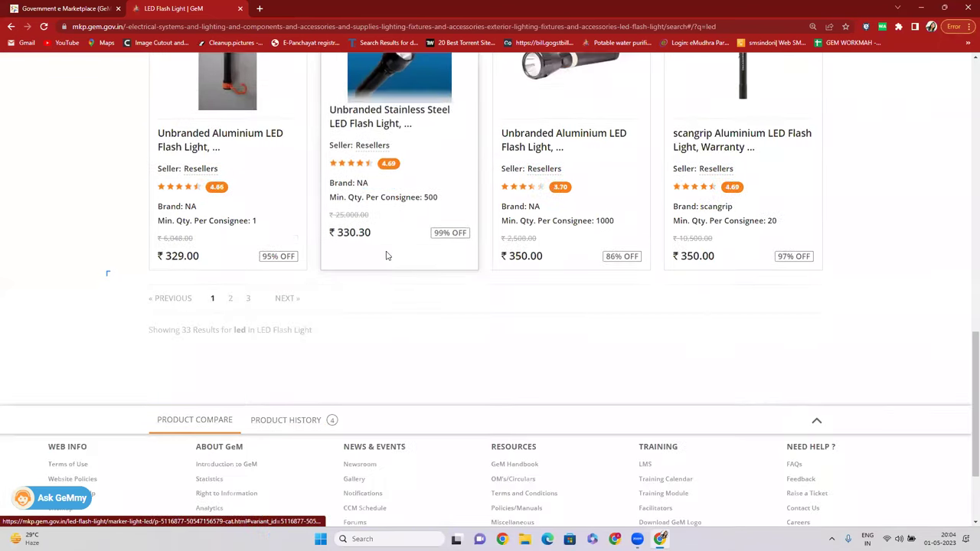
scroll(387, 255, "up", 8)
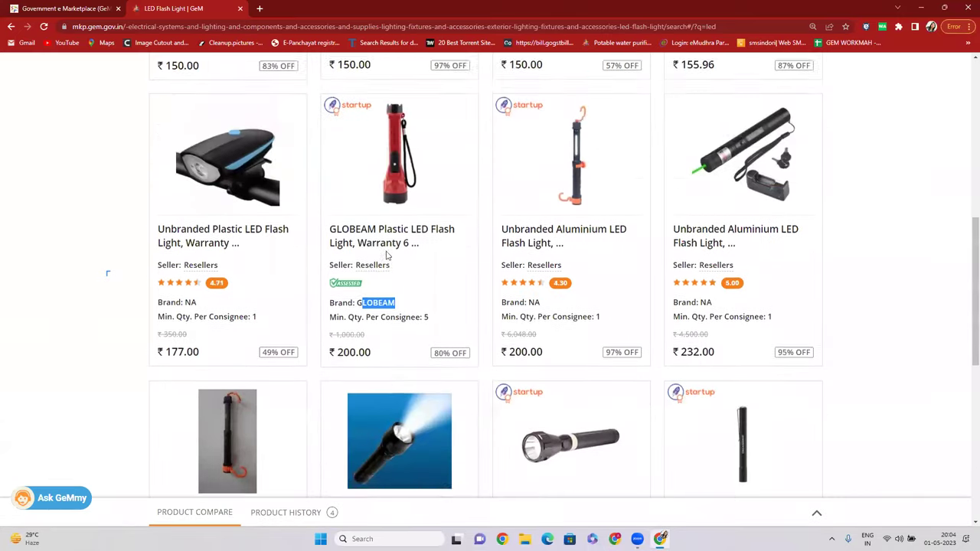
scroll(390, 245, "up", 2)
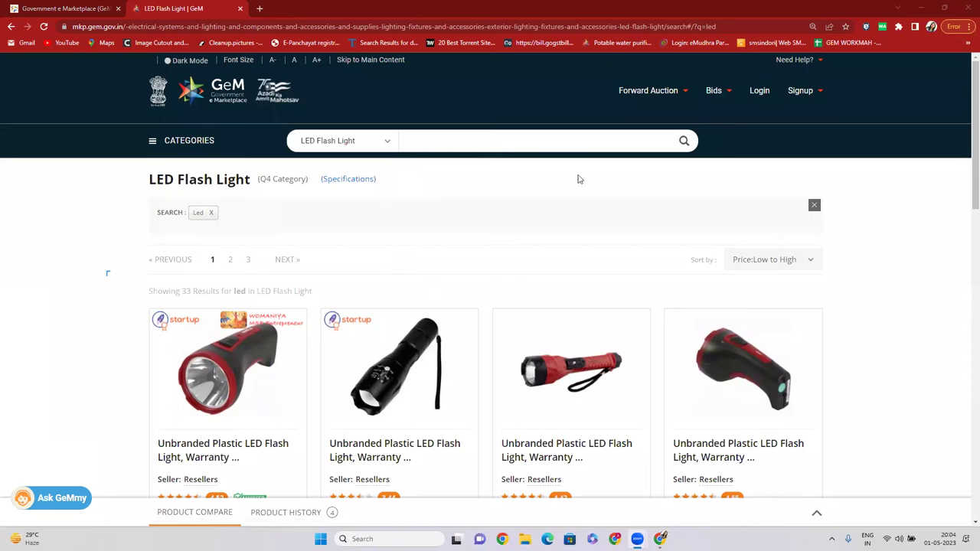
Run the LED search across All Categories.
left_click(366, 139)
left_click(363, 163)
left_click(370, 145)
left_click(377, 155)
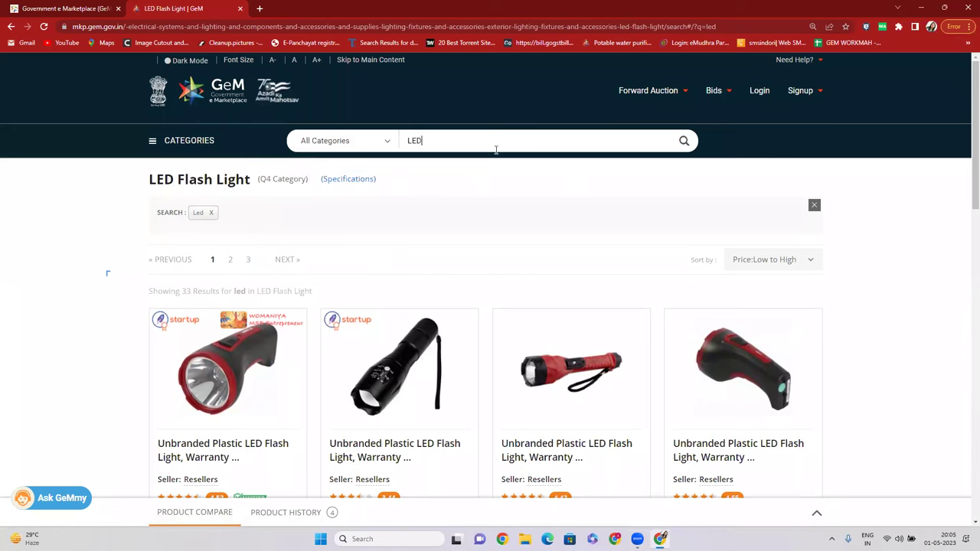
left_click(685, 141)
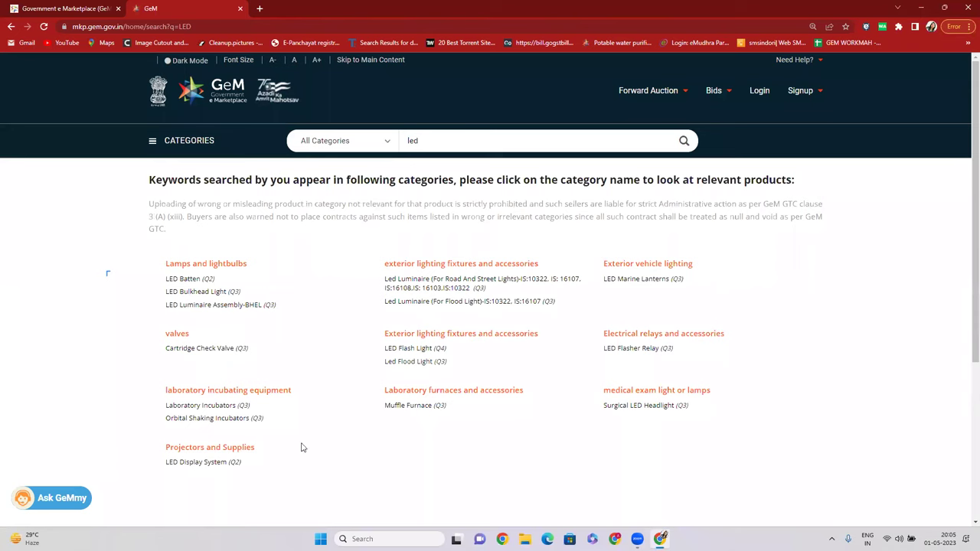
Replace the led search with HANDICRAFT, then revise it to handcraft and search again.
left_click(422, 140)
key("ctrl+a")
key("BackSpace")
type("HAN")
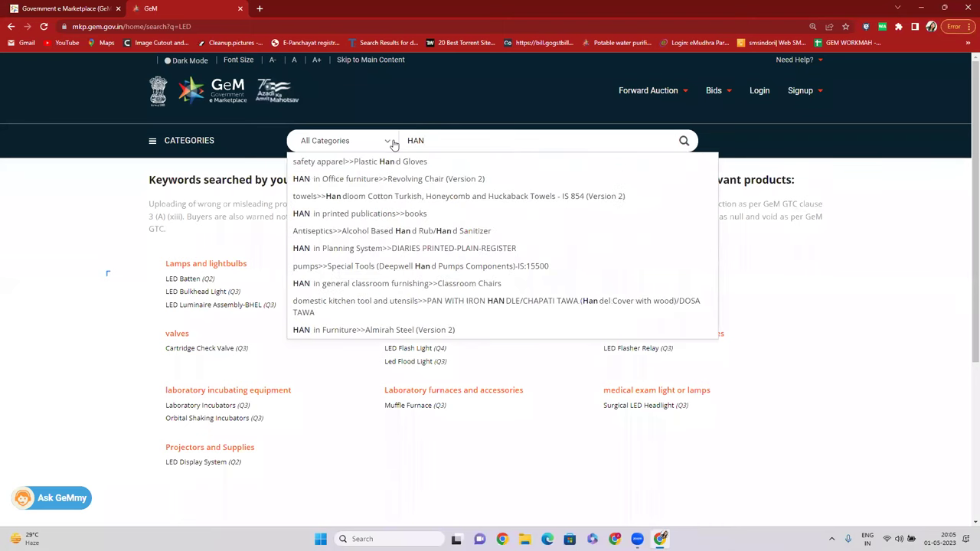
type("DICRAFT")
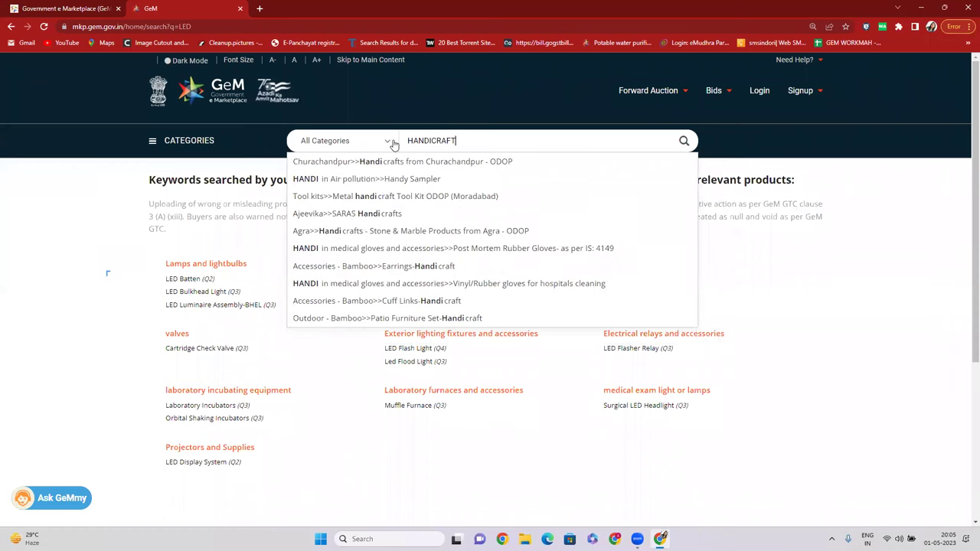
left_click(683, 144)
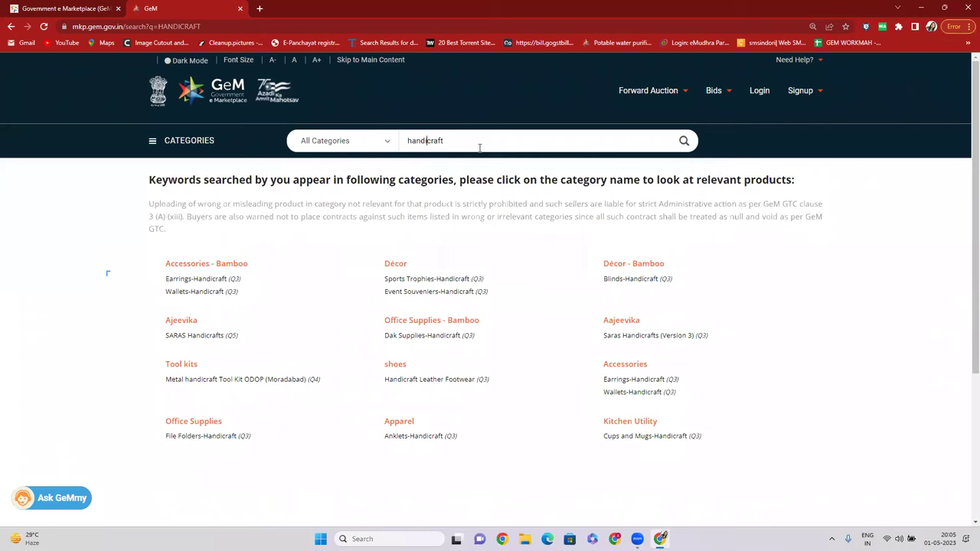
key("BackSpace")
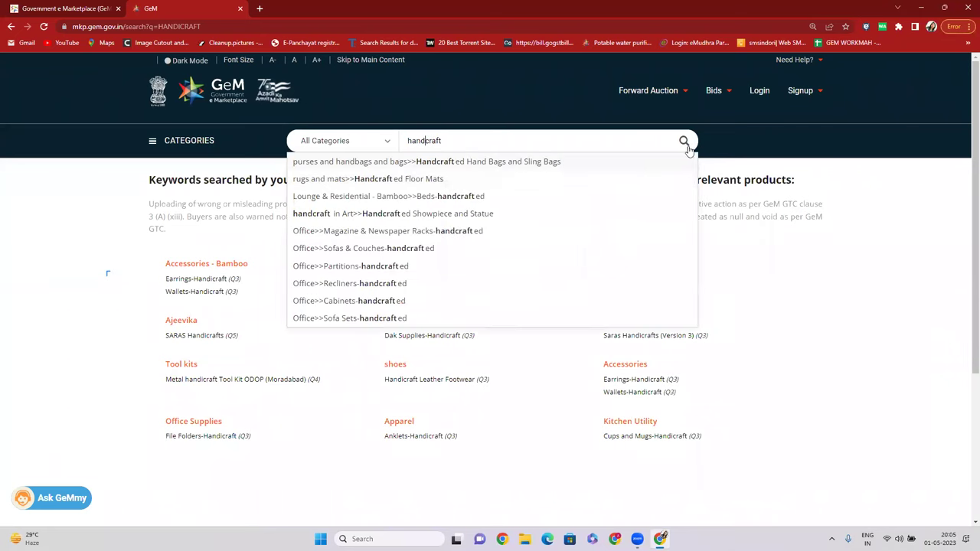
left_click(685, 142)
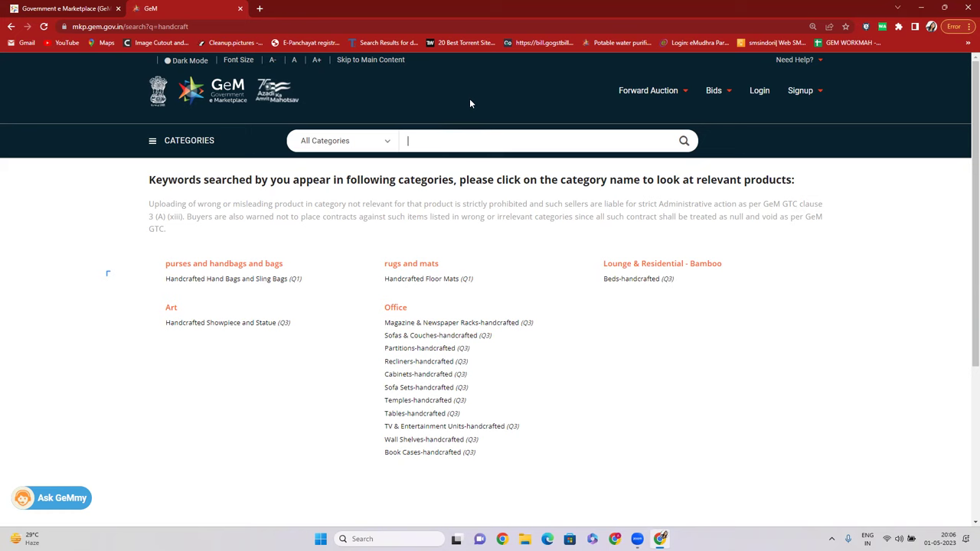
Close the second GeM tab and step the homepage banner back to the ODOP GeM Bazaar slide.
left_click(239, 8)
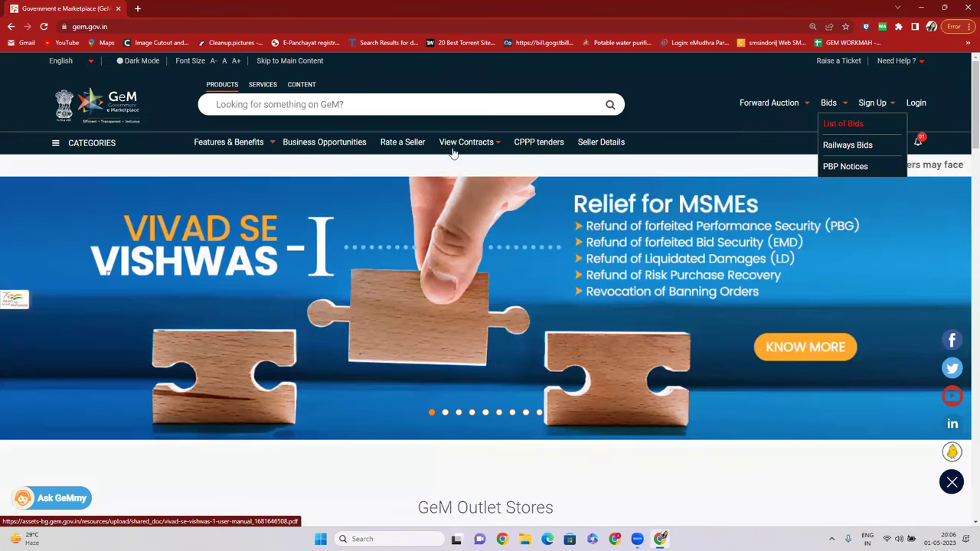
mouse_move(452, 141)
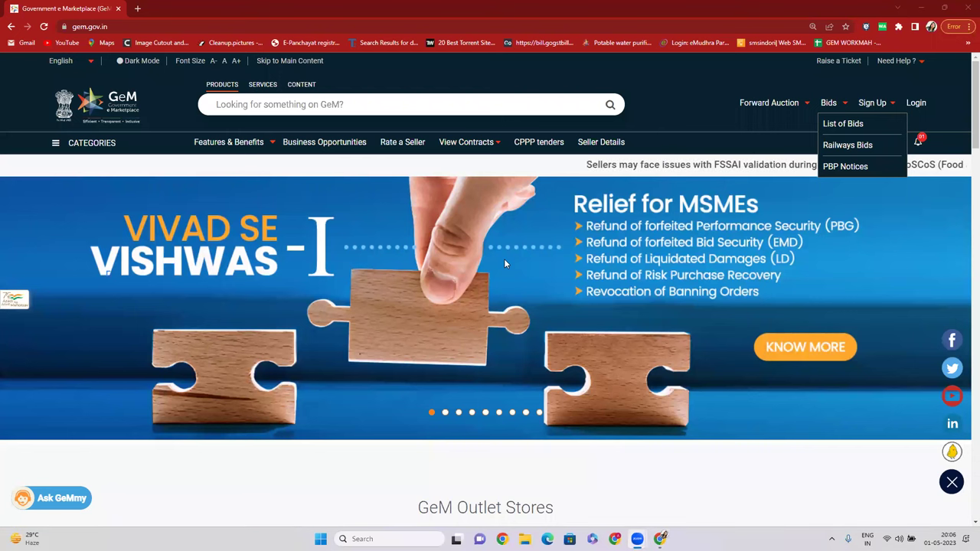
left_click(539, 413)
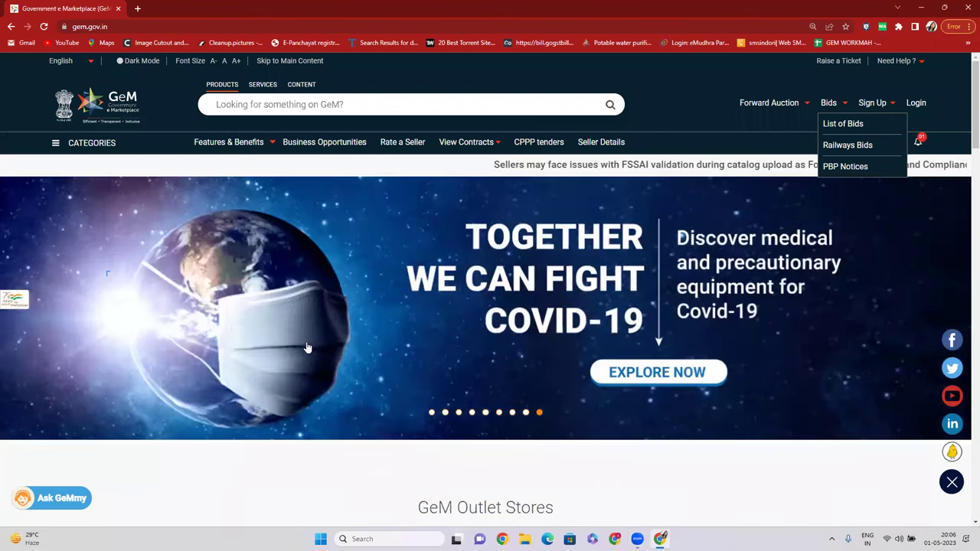
left_click(525, 414)
left_click(513, 413)
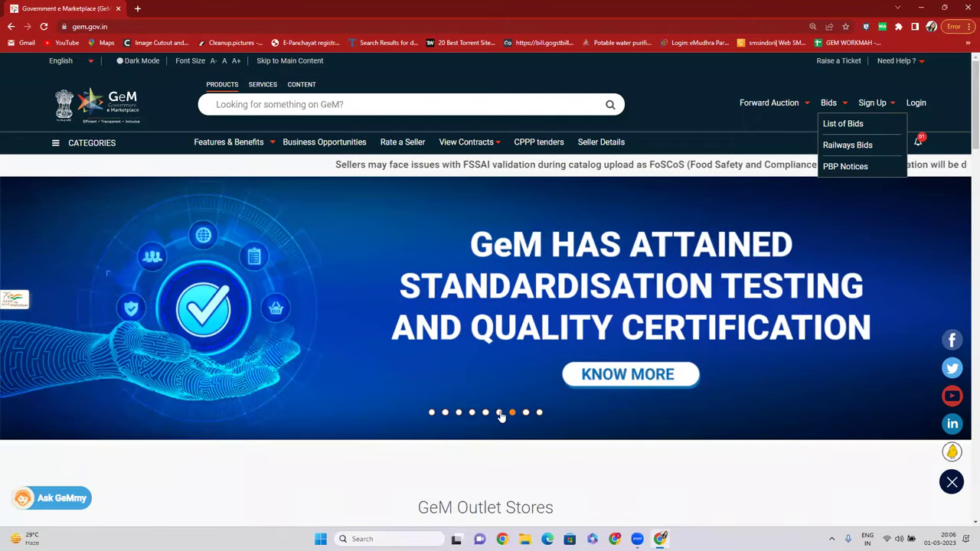
left_click(498, 414)
left_click(486, 414)
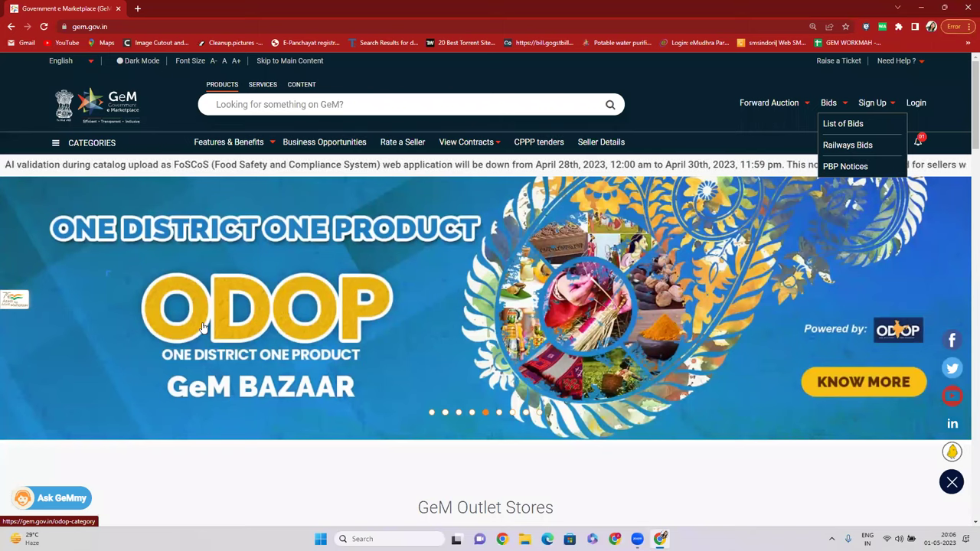
Open the ODOP category page and set the state filter to Maharashtra.
left_click(230, 319)
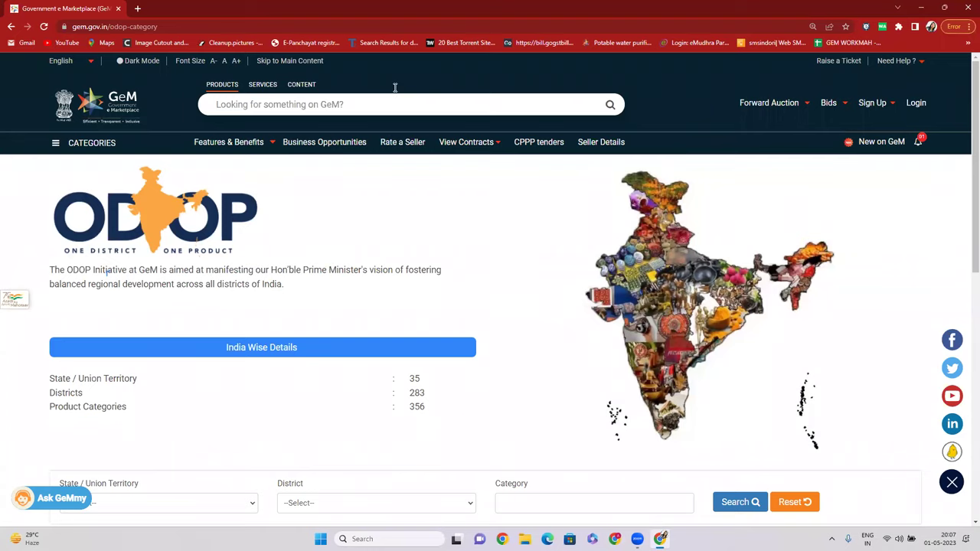
scroll(234, 352, "down", 3)
left_click(153, 288)
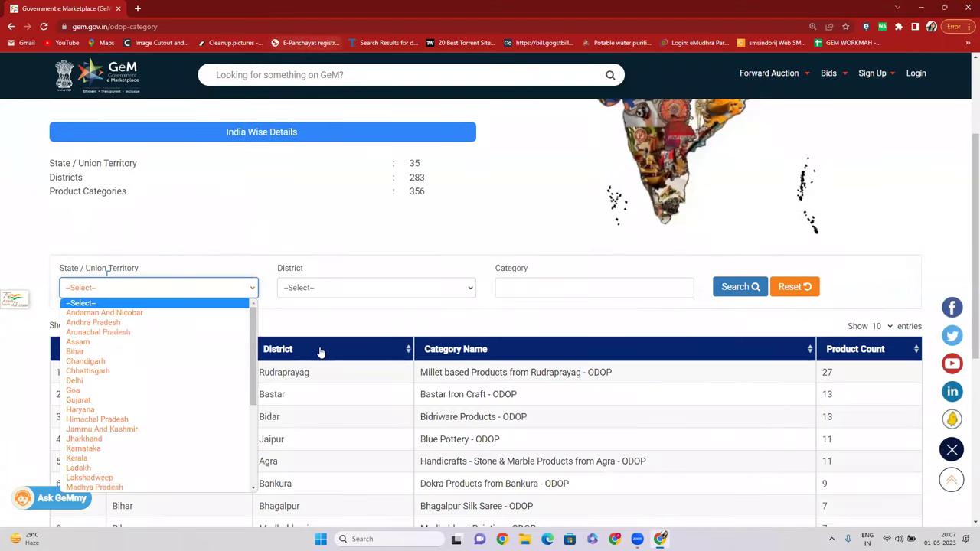
left_click(321, 352)
left_click(186, 288)
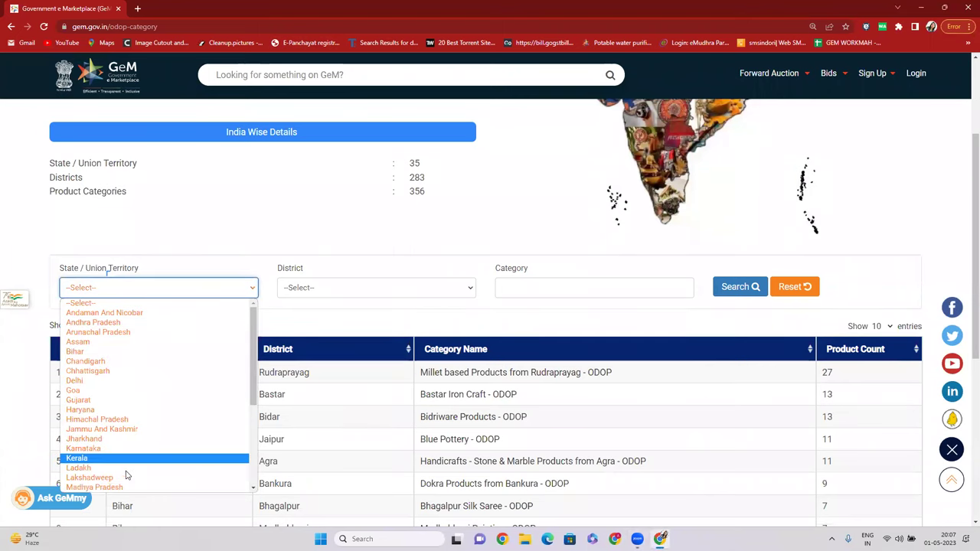
scroll(143, 360, "down", 2)
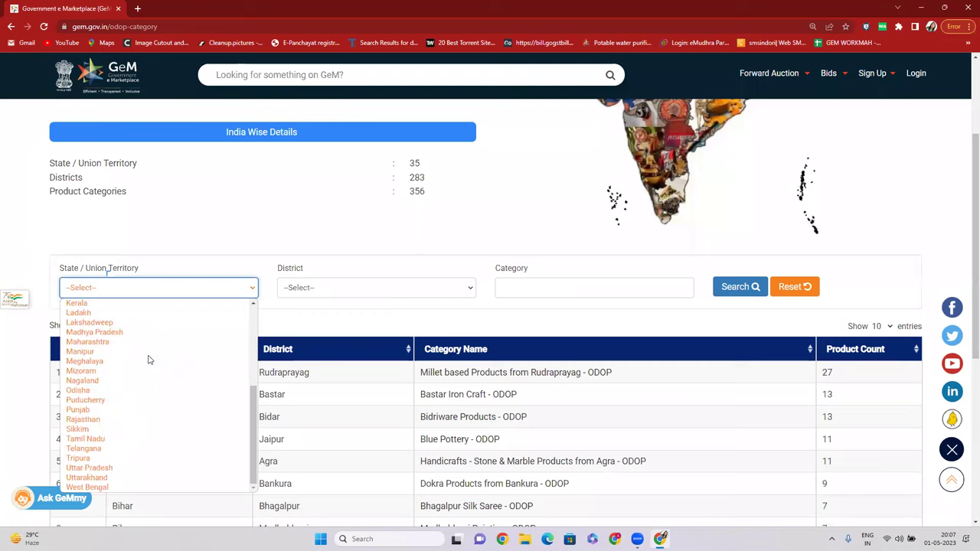
scroll(145, 352, "up", 2)
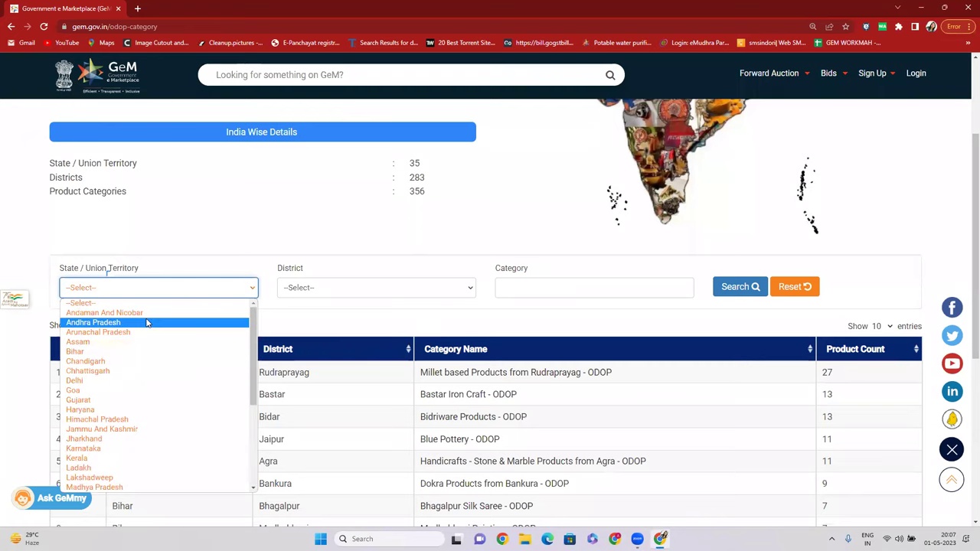
key("m")
key("m")
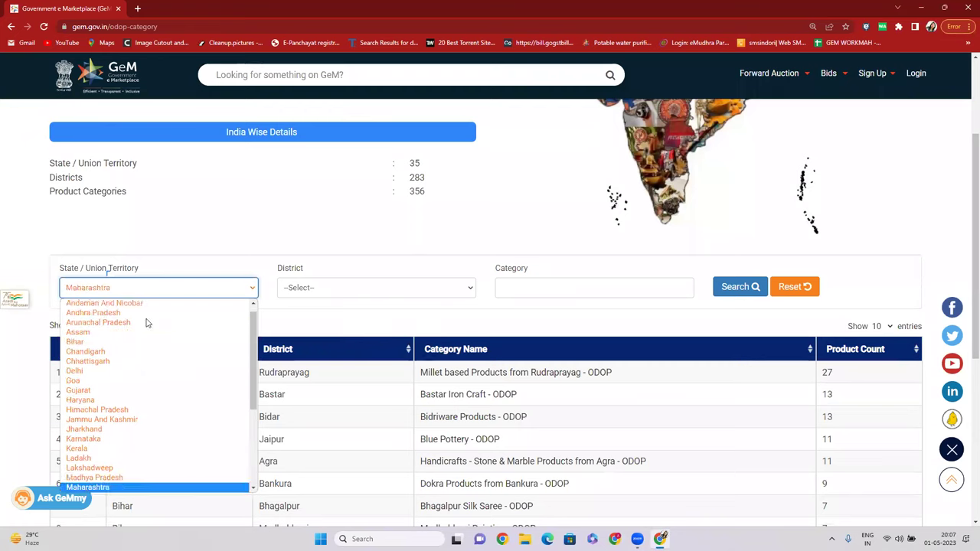
key("Return")
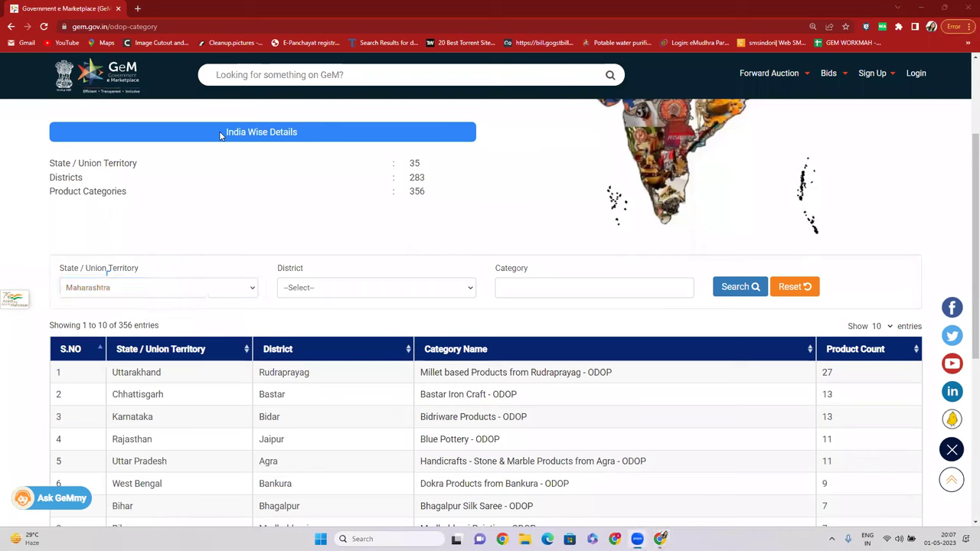
Search with Solapur as the district, returning Solapur Towels Terry - ODOP with 0 products.
left_click(358, 289)
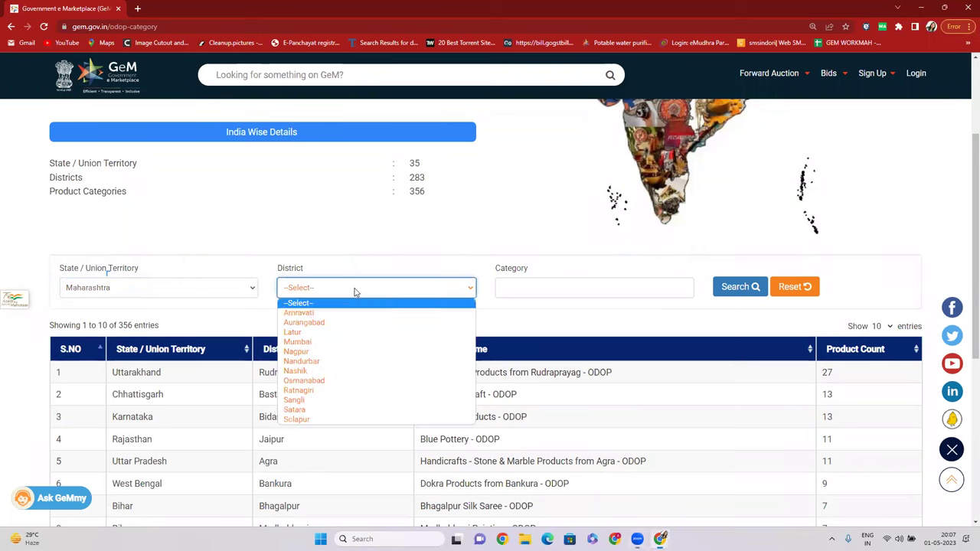
left_click(333, 420)
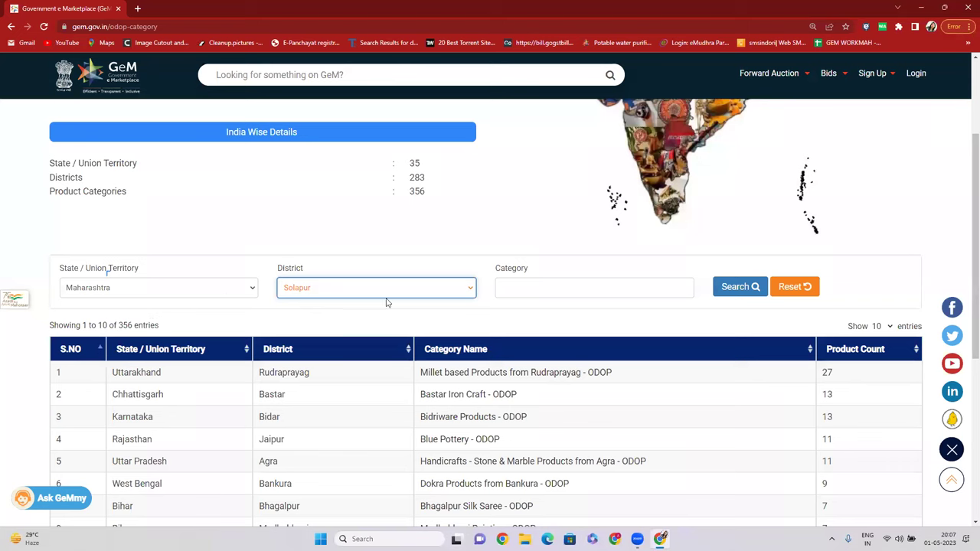
left_click(736, 287)
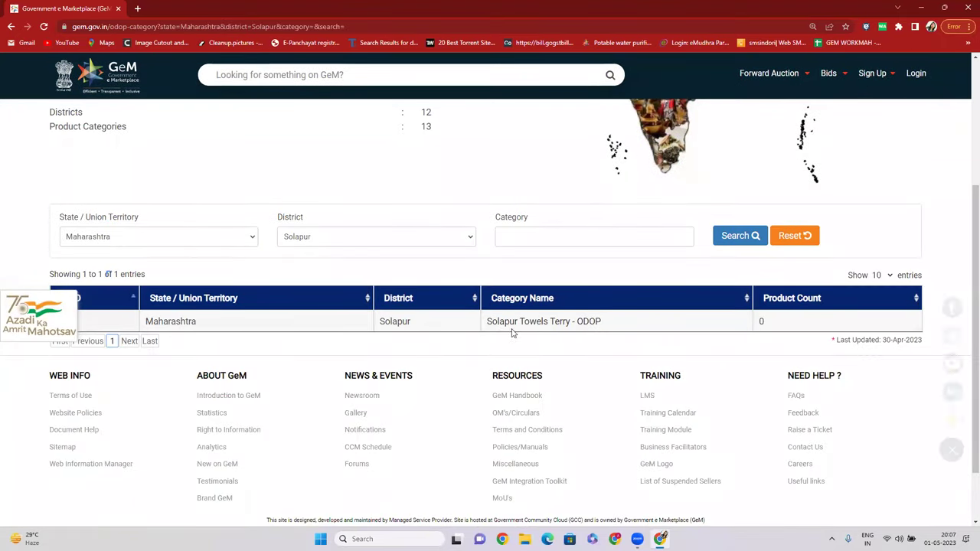
Highlight the Solapur Towels Terry result, then change the state filter to Gujarat.
left_click_drag(485, 323, 601, 326)
left_click(564, 355)
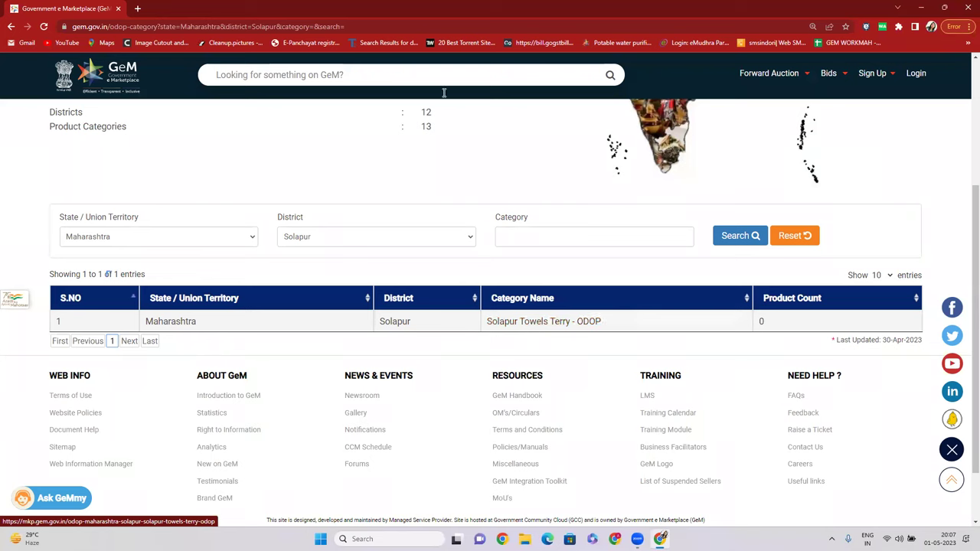
left_click(212, 236)
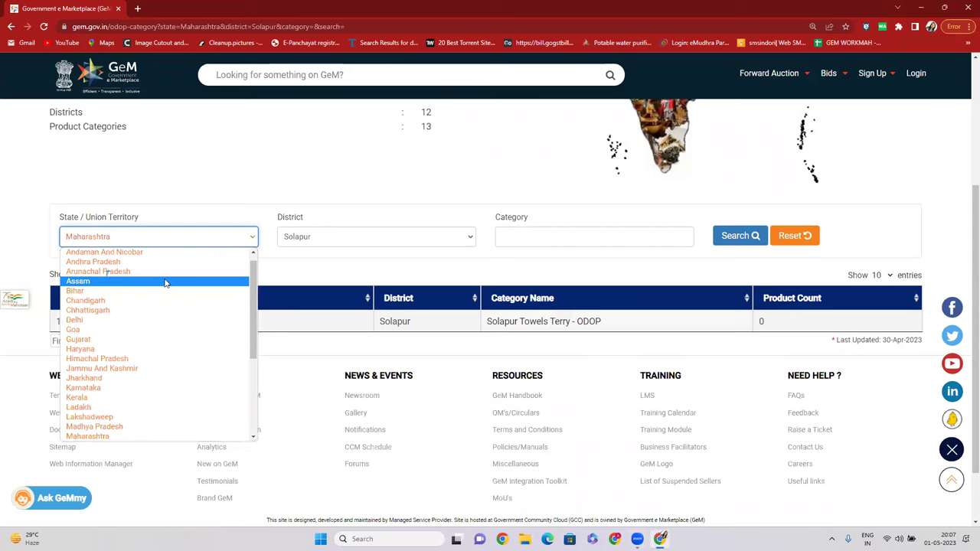
key("g")
key("g")
key("Return")
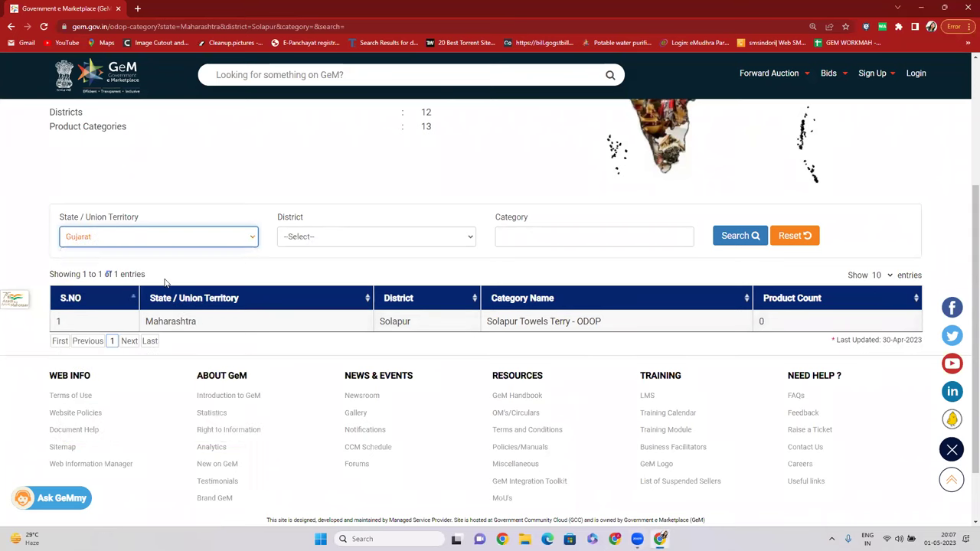
Search with Kutch as the Gujarat district, showing 9 districts and 11 categories.
left_click(312, 237)
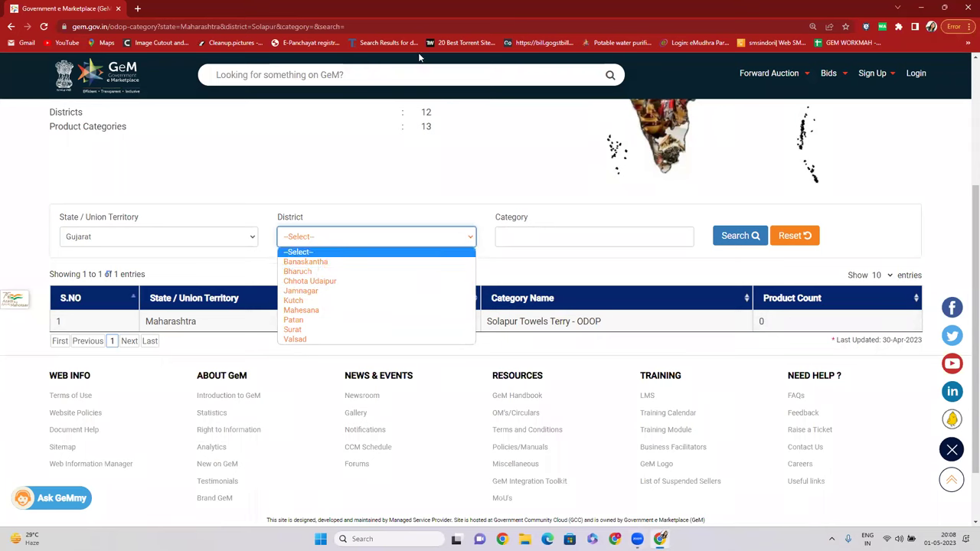
left_click(438, 118)
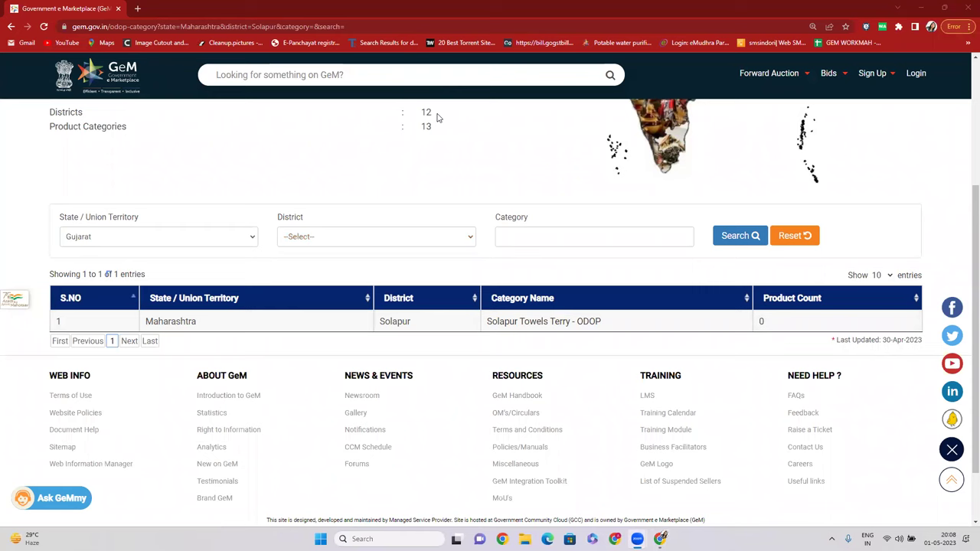
left_click(333, 245)
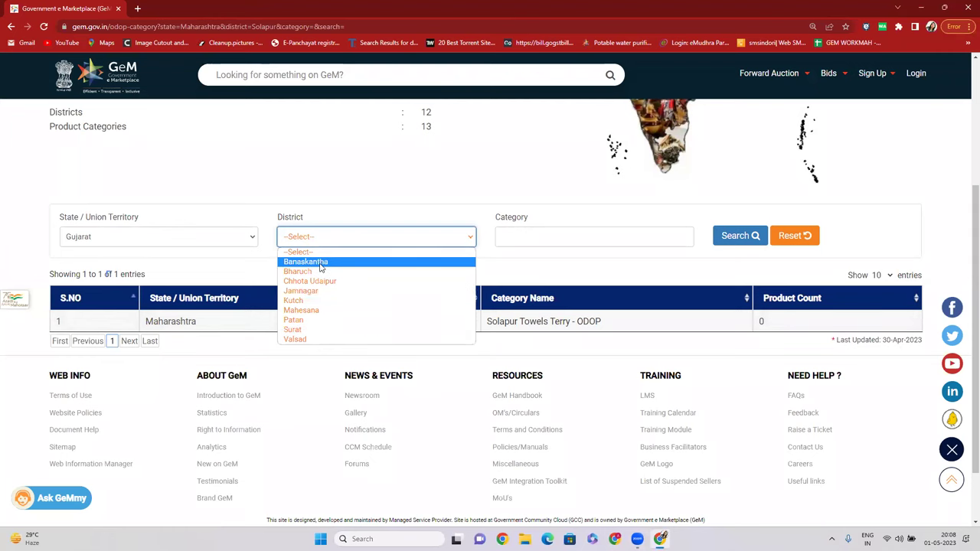
left_click(423, 95)
left_click(376, 237)
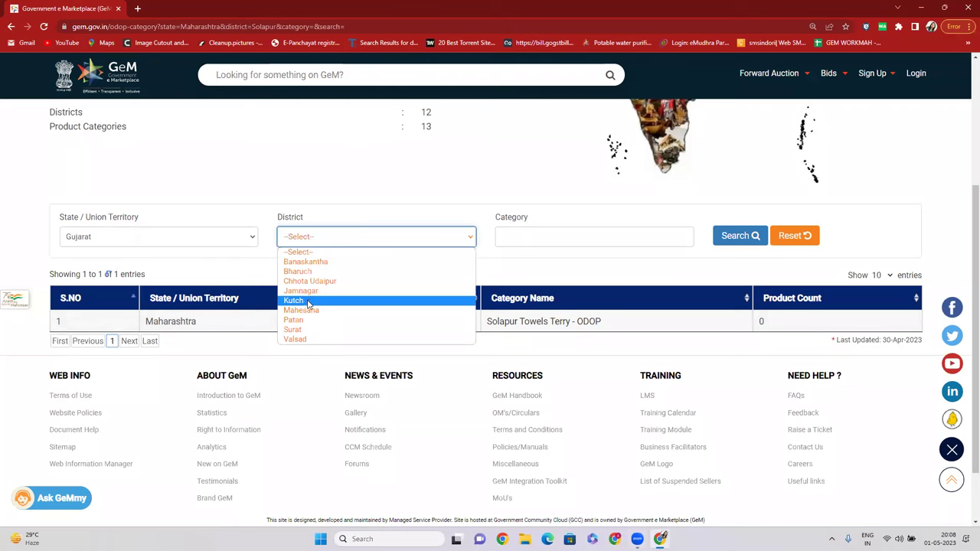
left_click(306, 301)
left_click(733, 236)
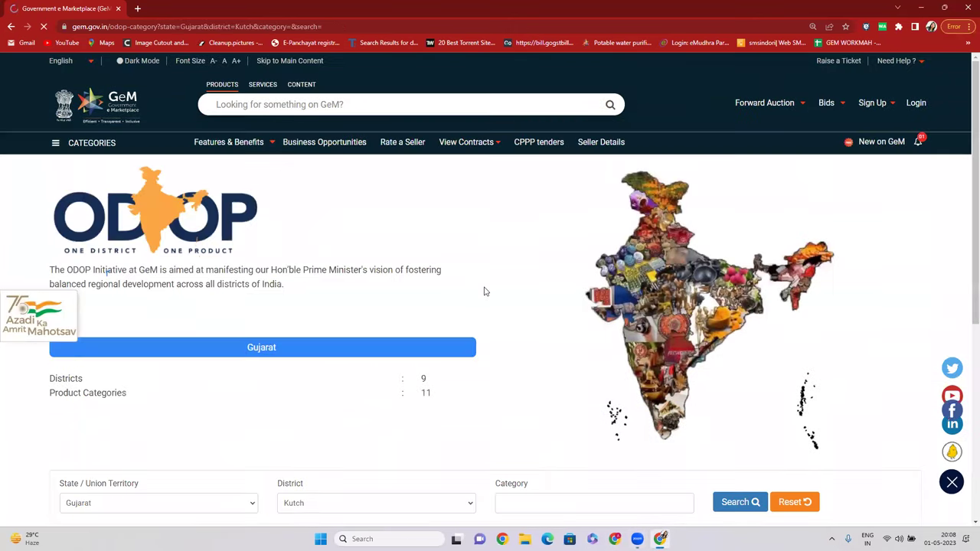
scroll(536, 285, "down", 1)
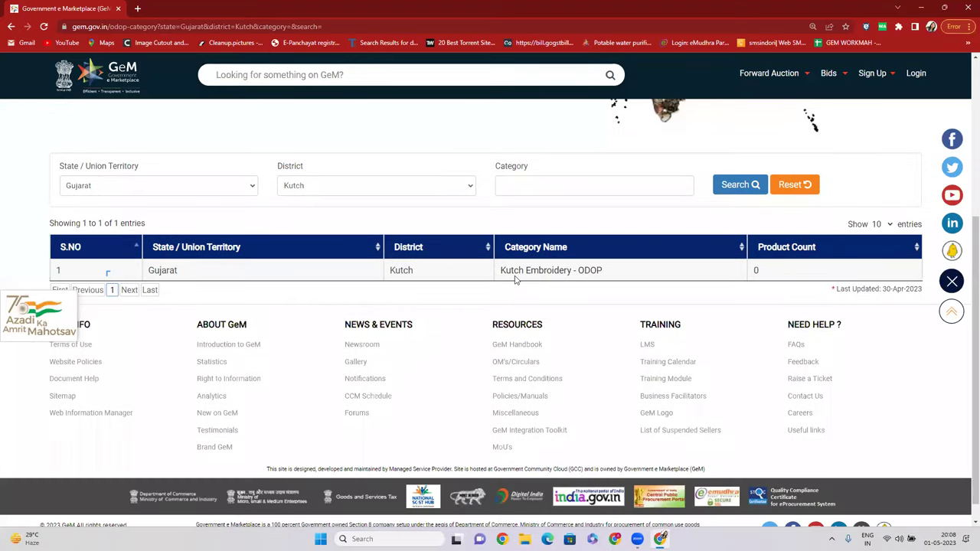
left_click_drag(604, 275, 504, 280)
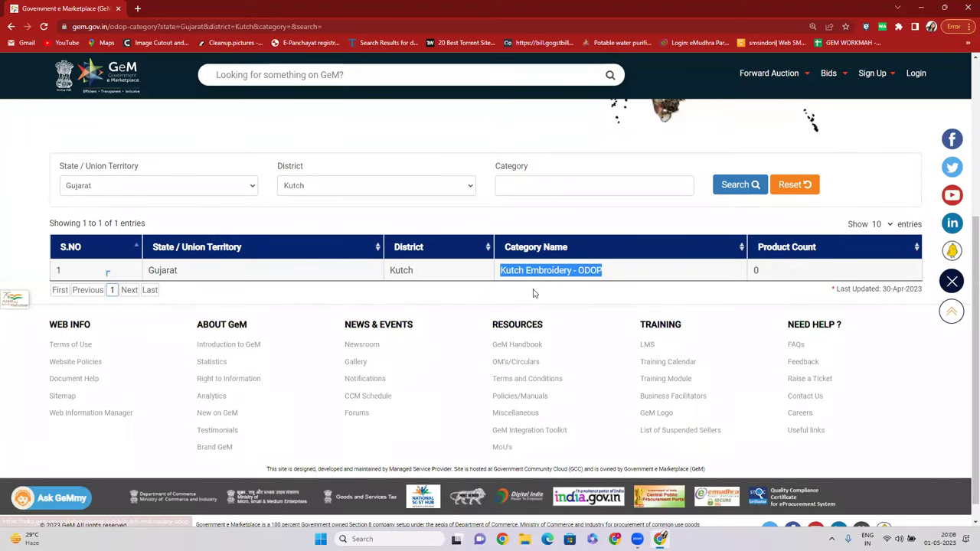
scroll(535, 333, "up", 1)
scroll(361, 339, "up", 3)
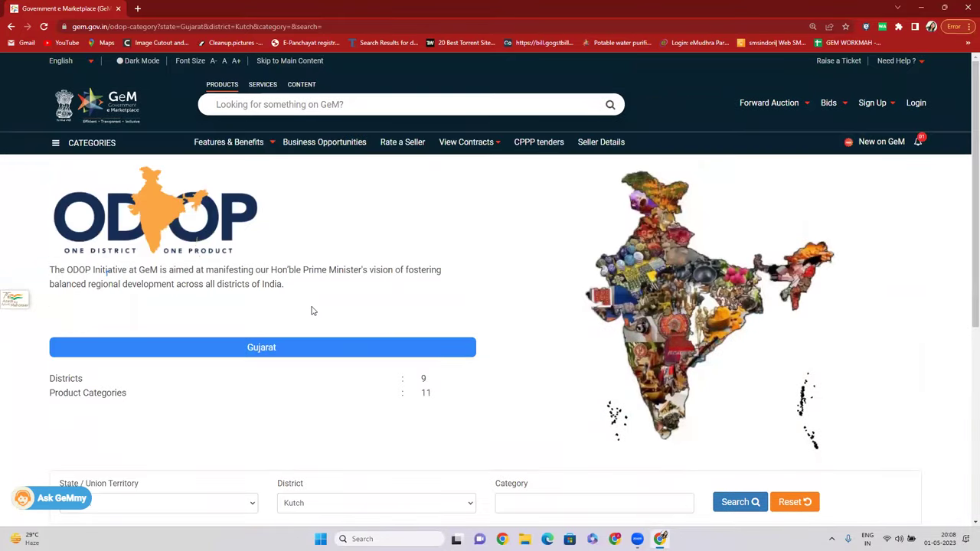
scroll(512, 281, "down", 2)
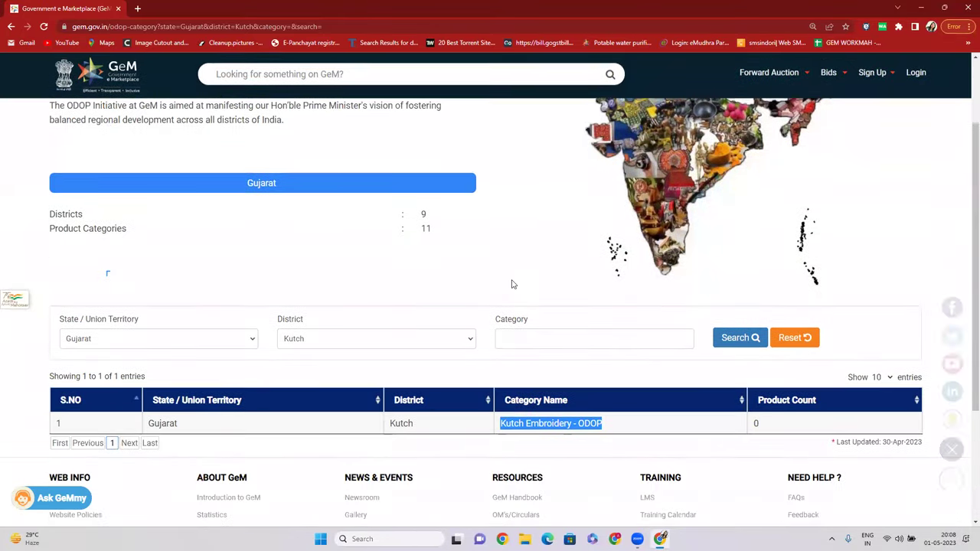
scroll(511, 279, "up", 2)
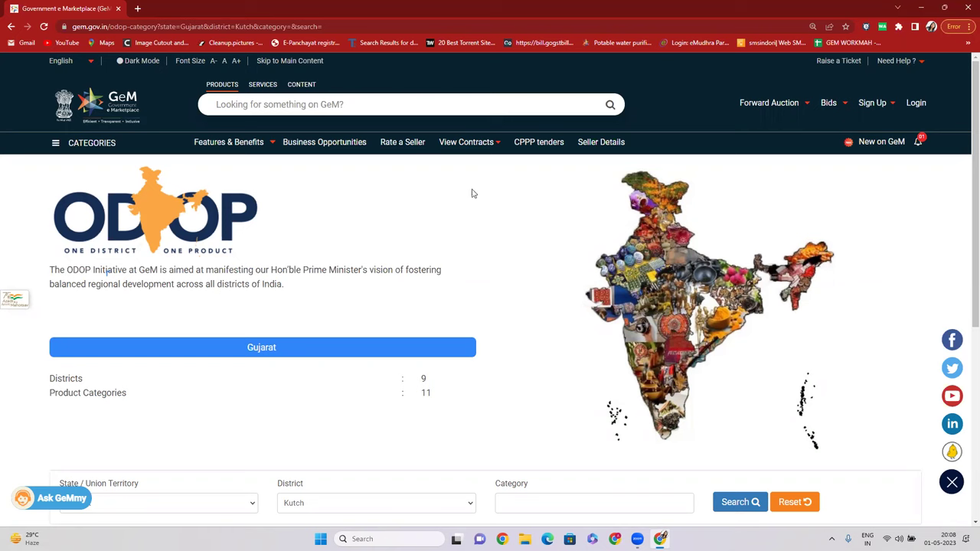
scroll(291, 365, "down", 2)
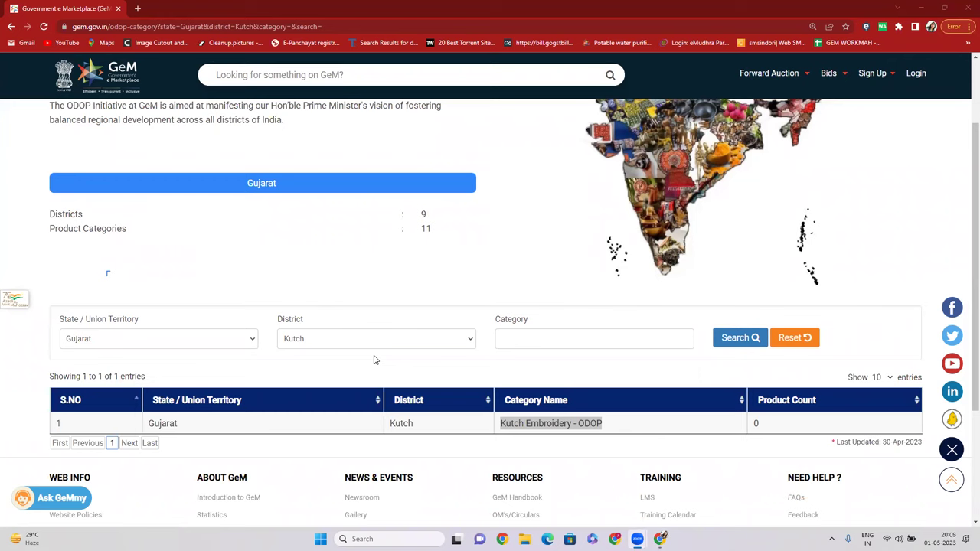
scroll(392, 286, "up", 2)
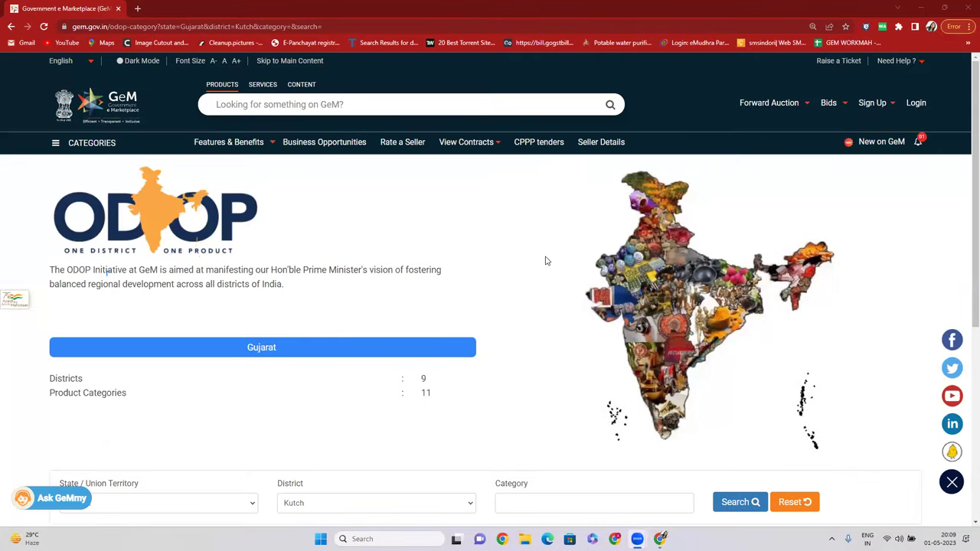
scroll(545, 261, "down", 3)
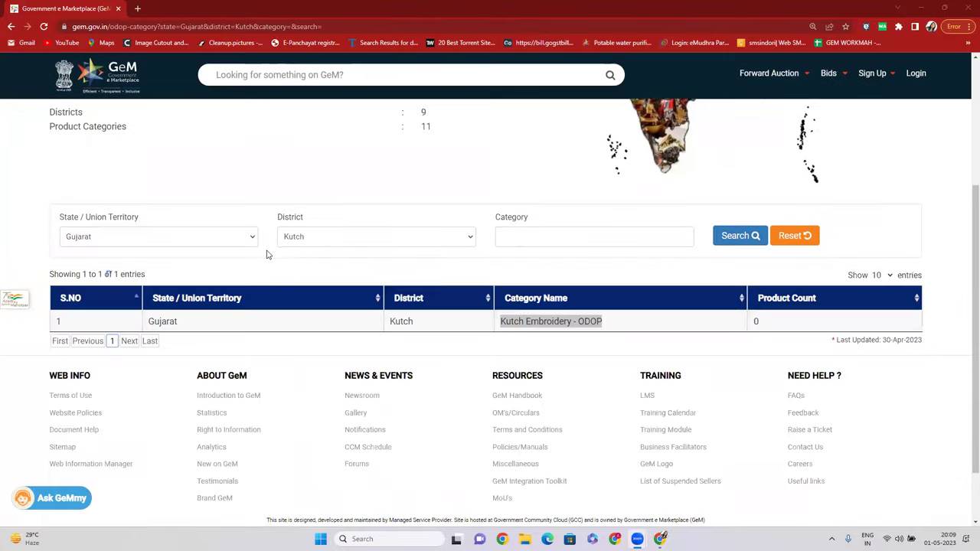
scroll(230, 322, "up", 1)
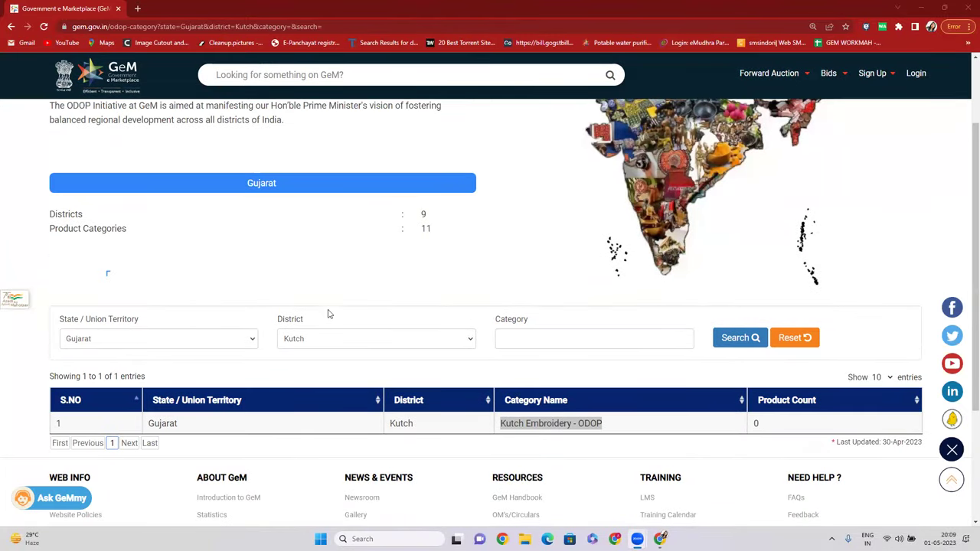
left_click(368, 272)
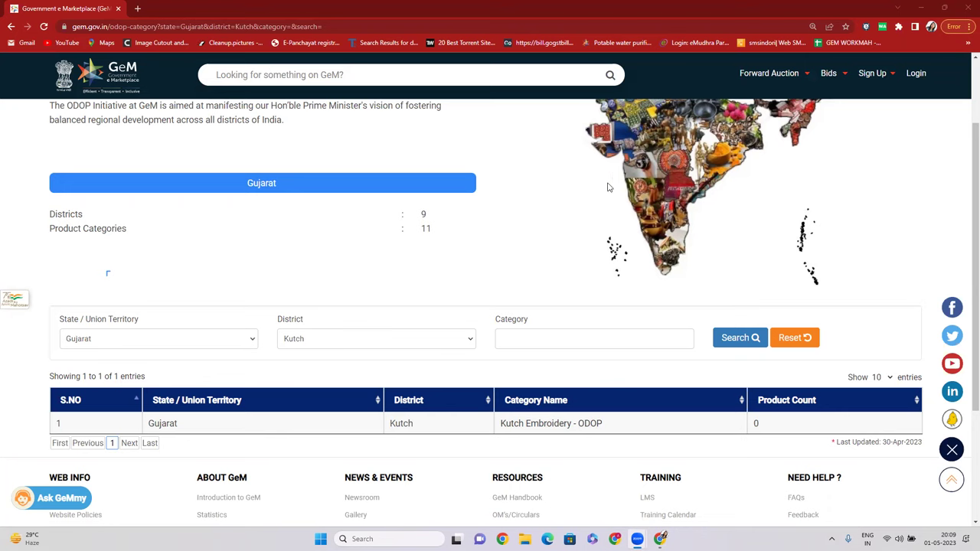
scroll(594, 182, "up", 3)
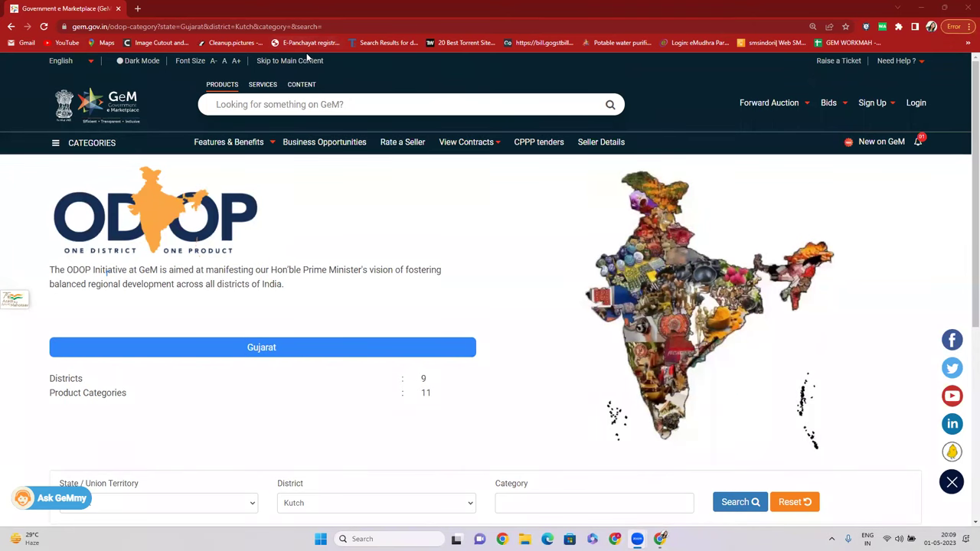
Go back to the gem.gov.in home page and focus its site search box.
left_click(171, 26)
type("gem")
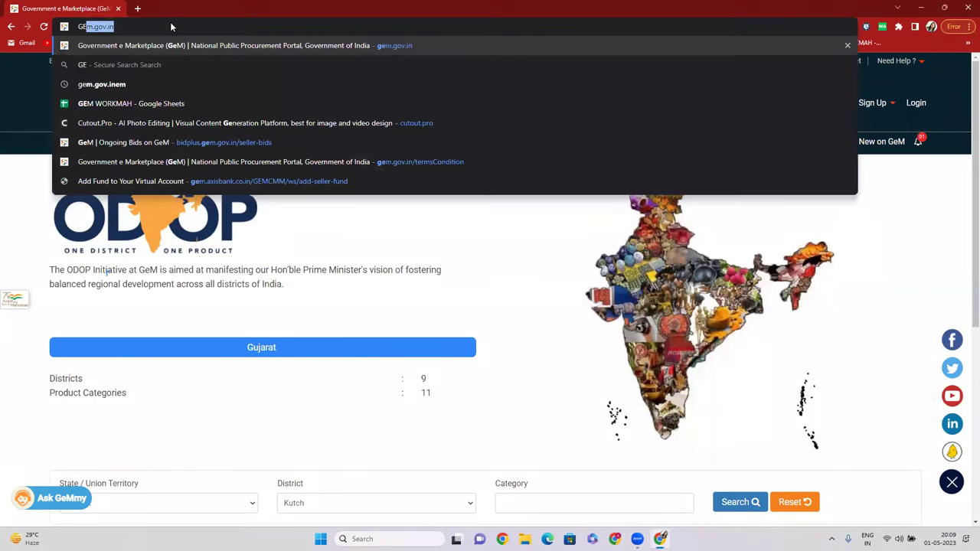
key("Return")
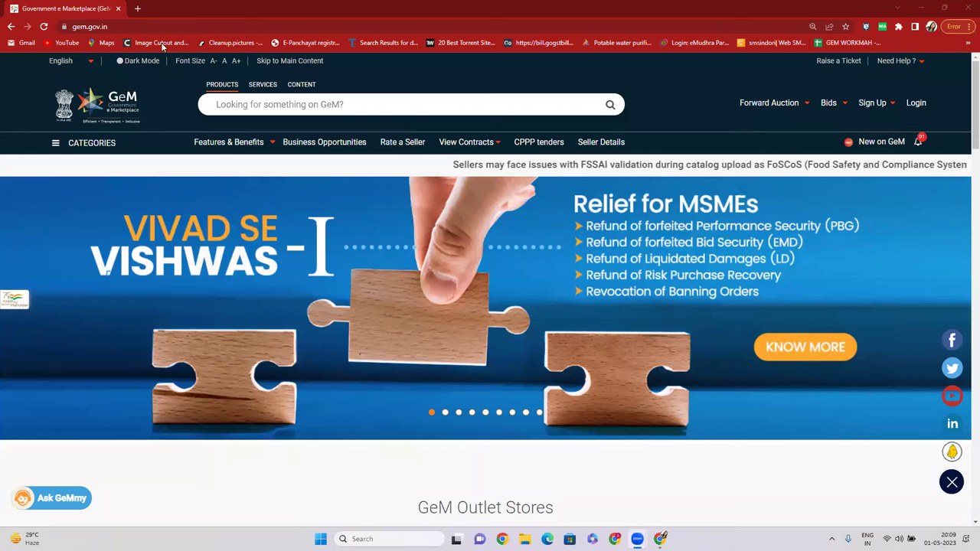
left_click(337, 107)
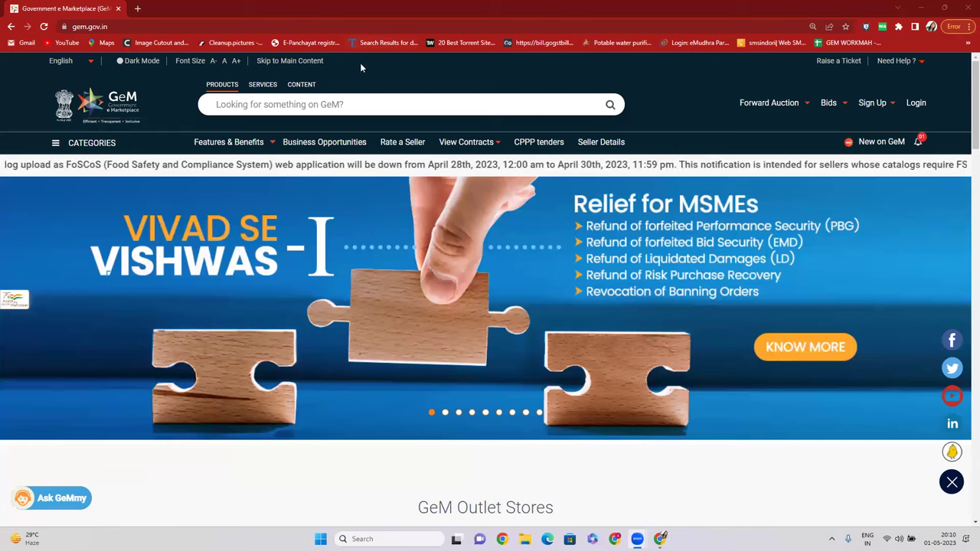
left_click(281, 111)
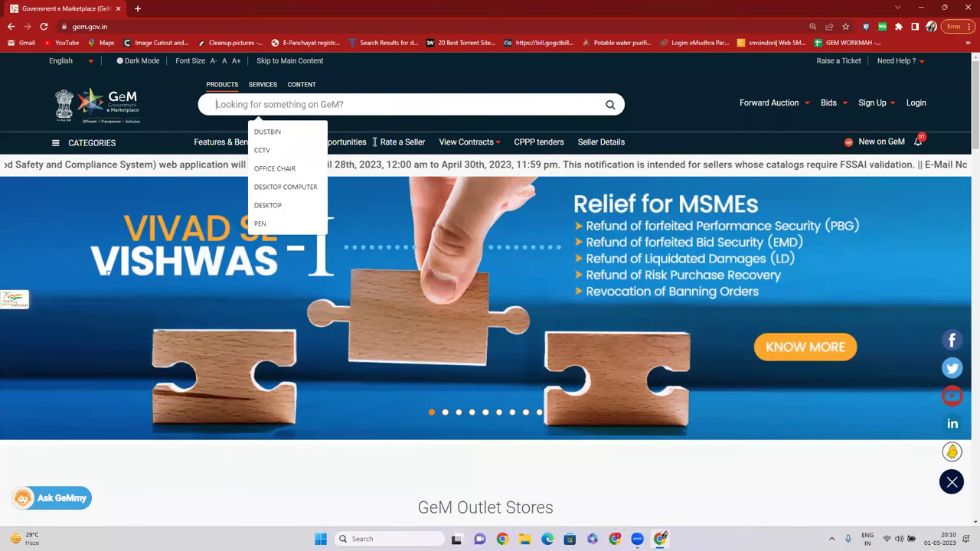
Dismiss the search suggestions and switch the GeM site search to SERVICES.
left_click(408, 71)
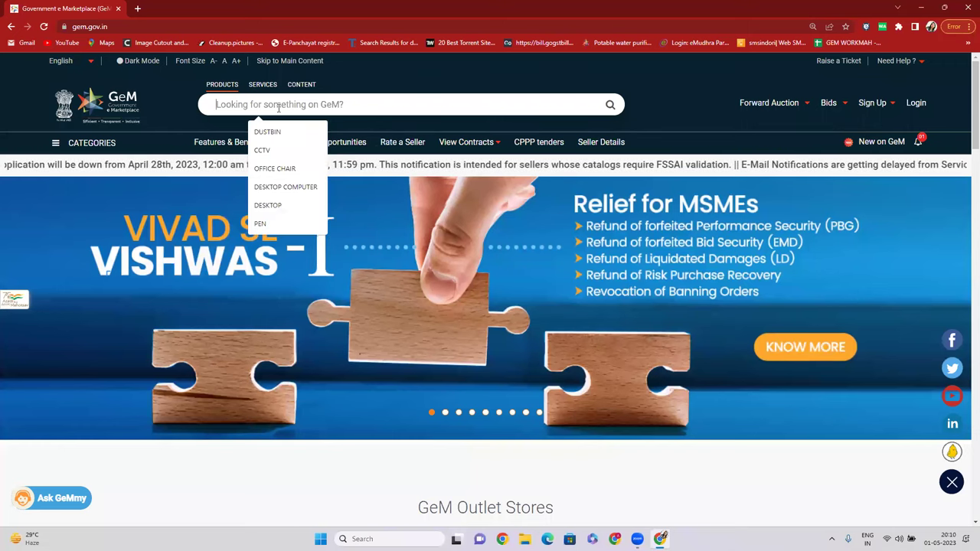
left_click(265, 85)
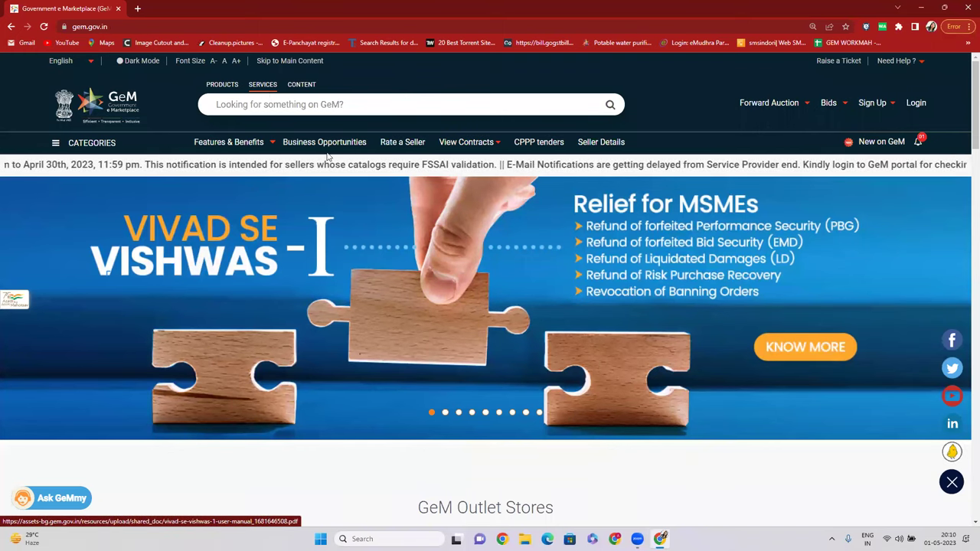
left_click(298, 104)
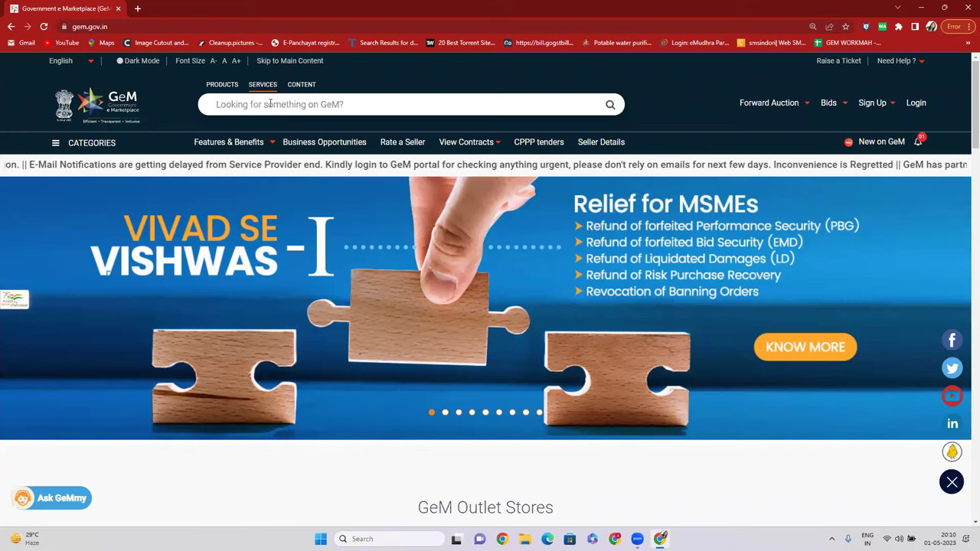
Enter 'MANPOW' in the services search to list manpower outsourcing suggestions.
type("MANPOWER")
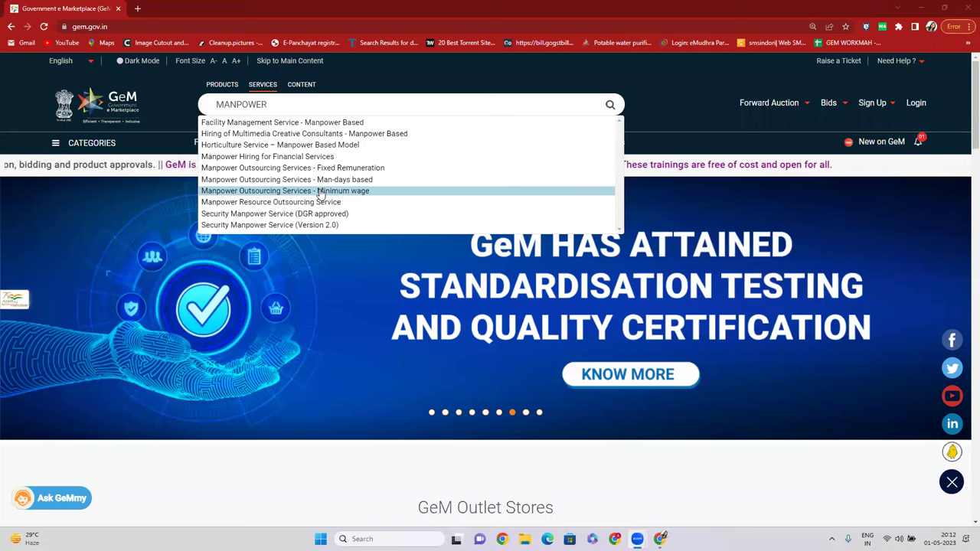
Open the Manpower Outsourcing Services - Minimum wage service page from the suggestions.
left_click(320, 195)
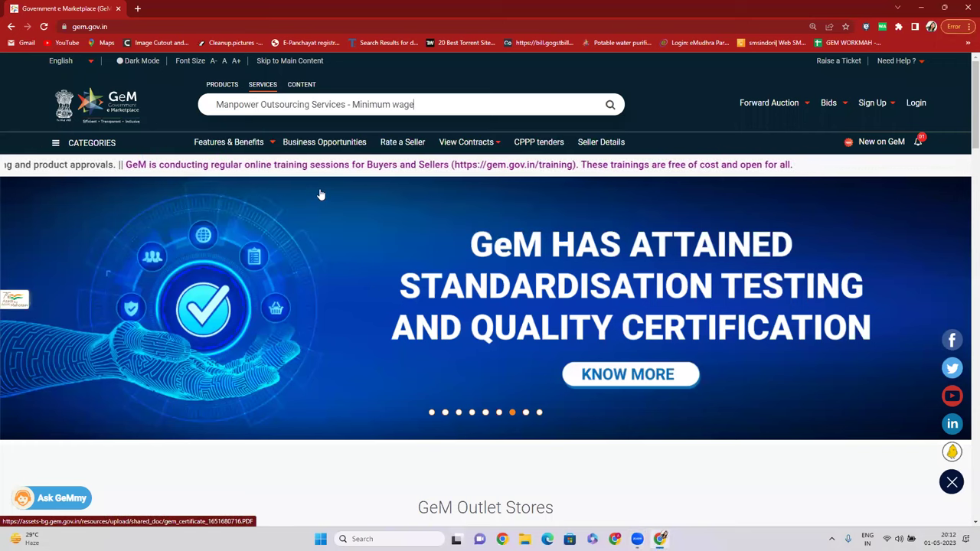
left_click(611, 104)
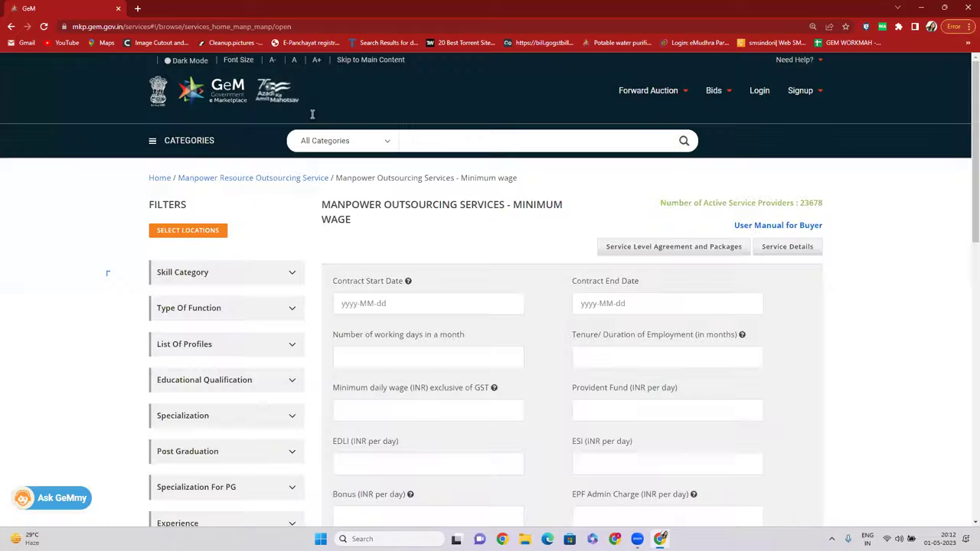
scroll(312, 114, "down", 3)
scroll(240, 263, "up", 2)
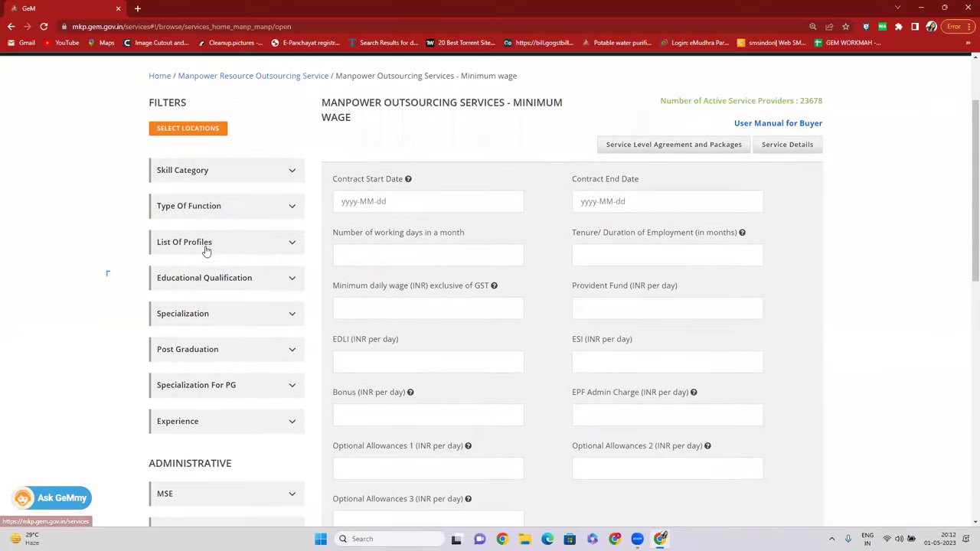
Expand the List of Profiles filter and browse its checkbox list.
left_click(254, 248)
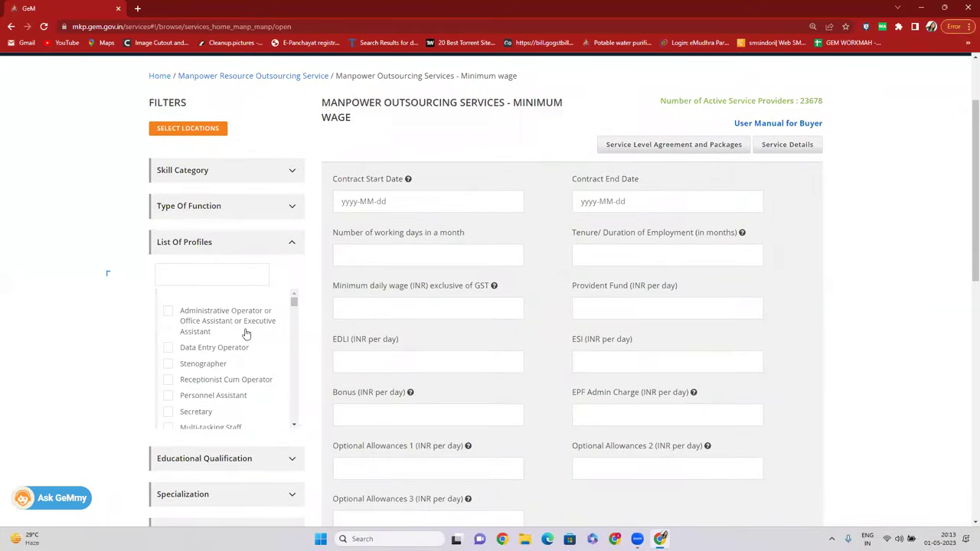
scroll(220, 374, "down", 6)
scroll(217, 359, "down", 8)
scroll(224, 394, "down", 10)
scroll(221, 389, "down", 10)
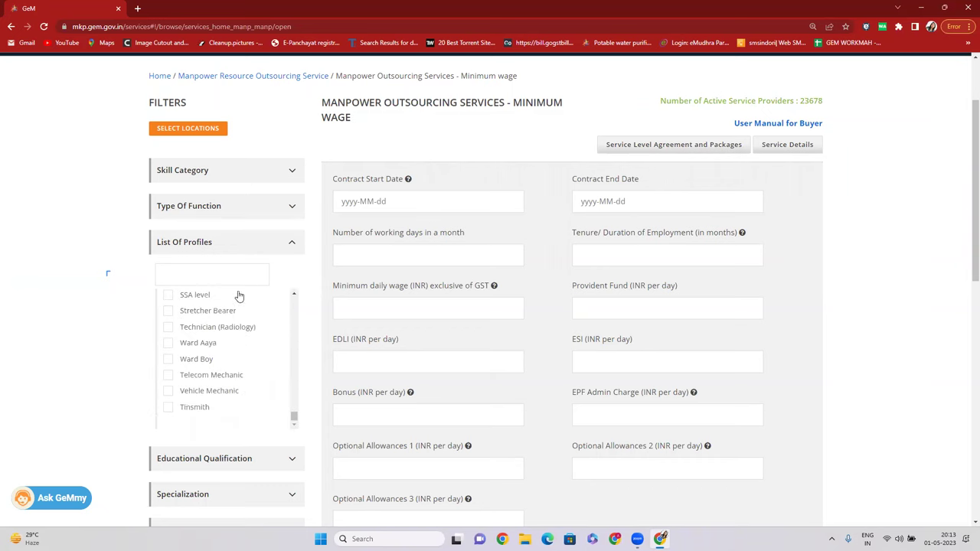
scroll(223, 361, "up", 1)
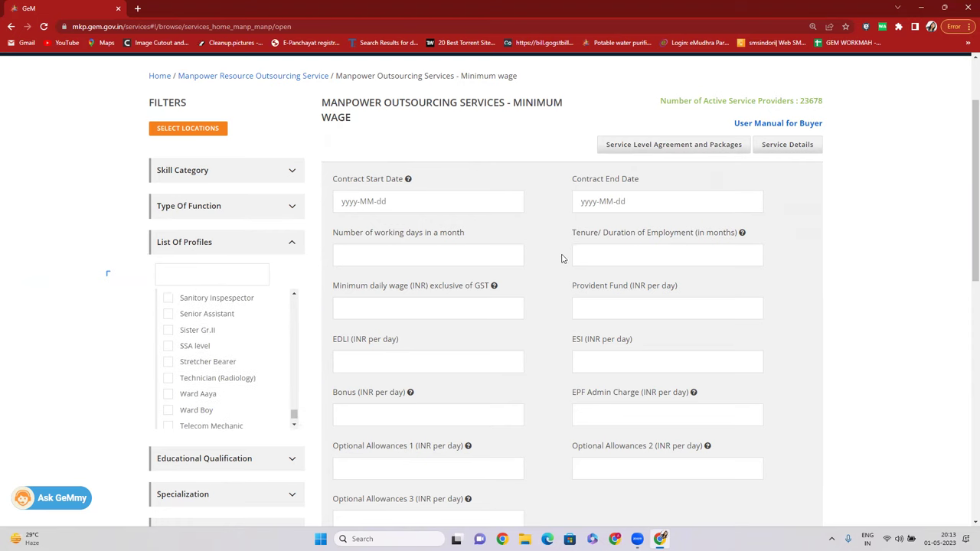
scroll(564, 255, "up", 2)
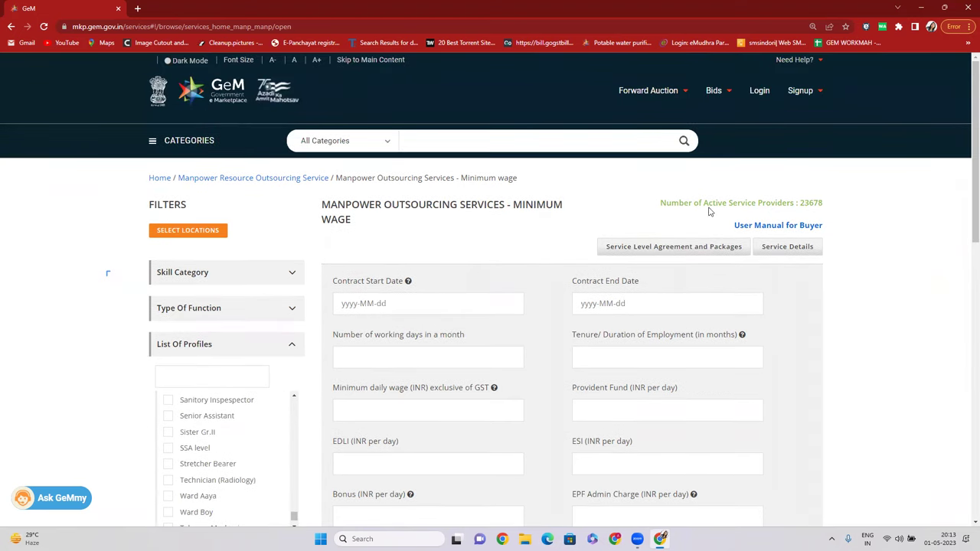
Open the Service Level Agreement and Packages document and scroll through it.
left_click(674, 247)
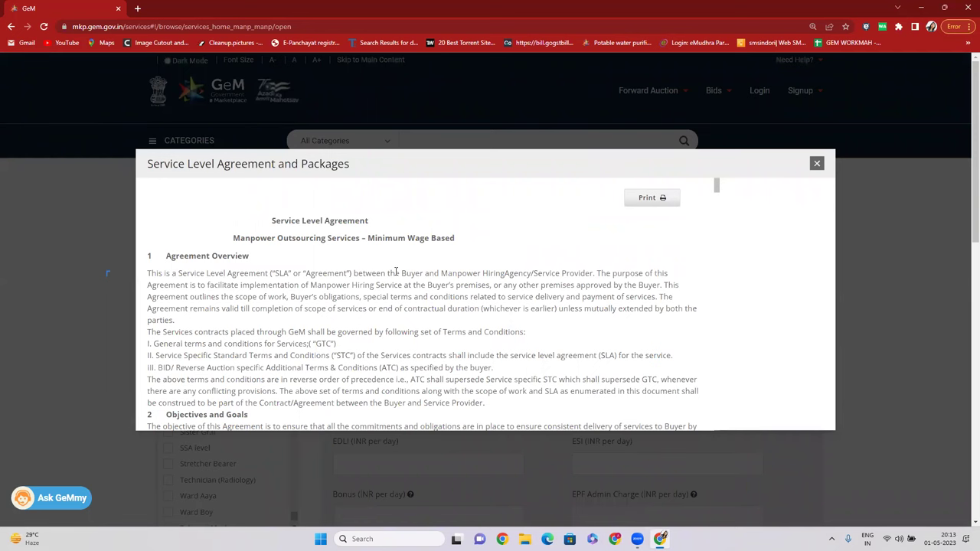
scroll(387, 292, "down", 10)
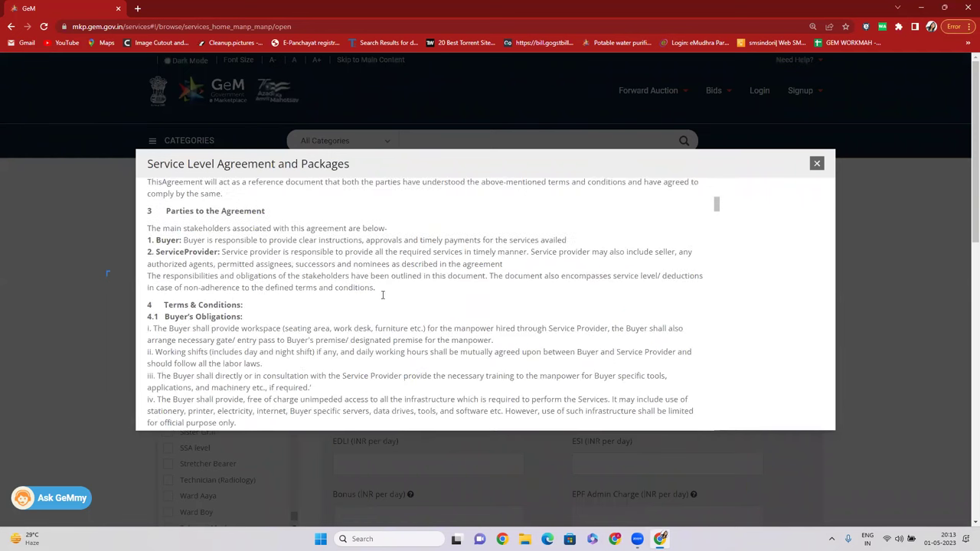
scroll(303, 291, "down", 8)
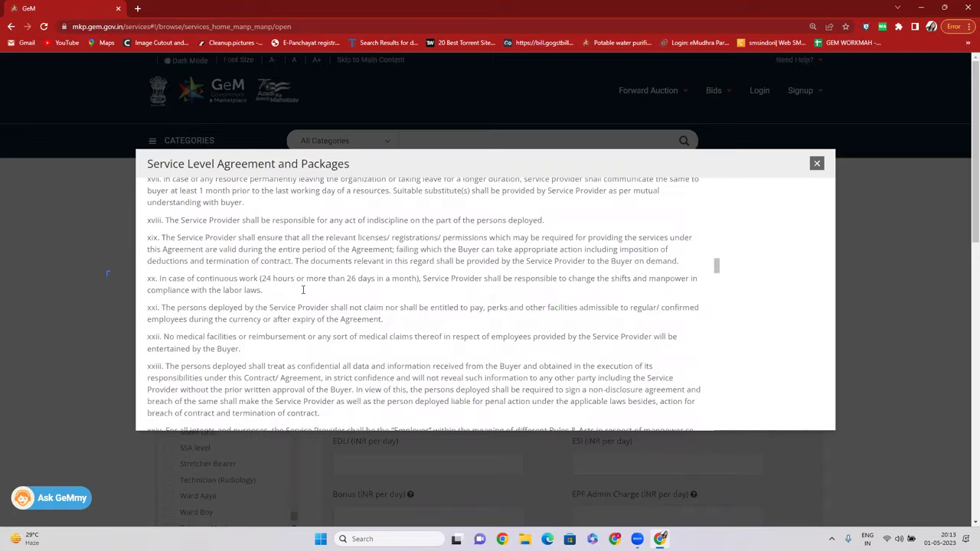
scroll(303, 293, "up", 3)
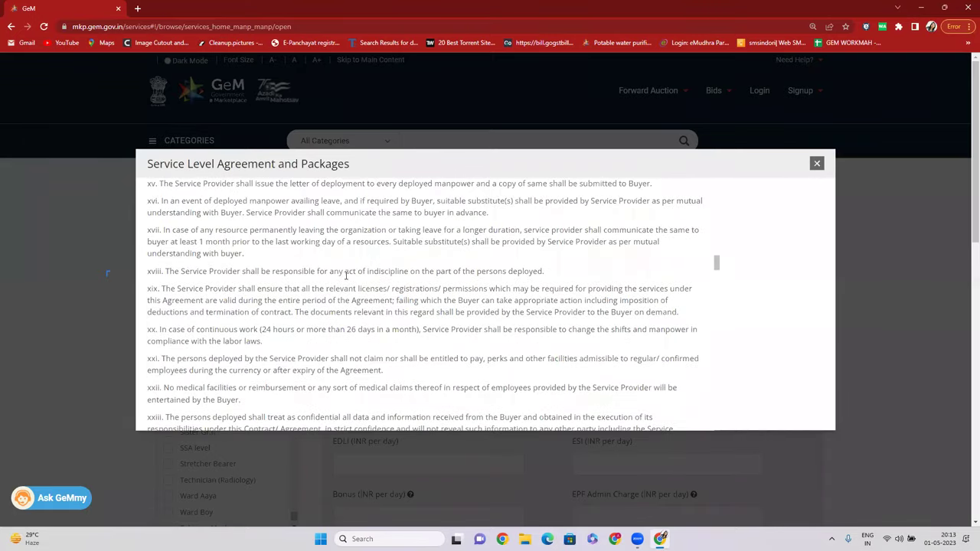
scroll(338, 296, "down", 5)
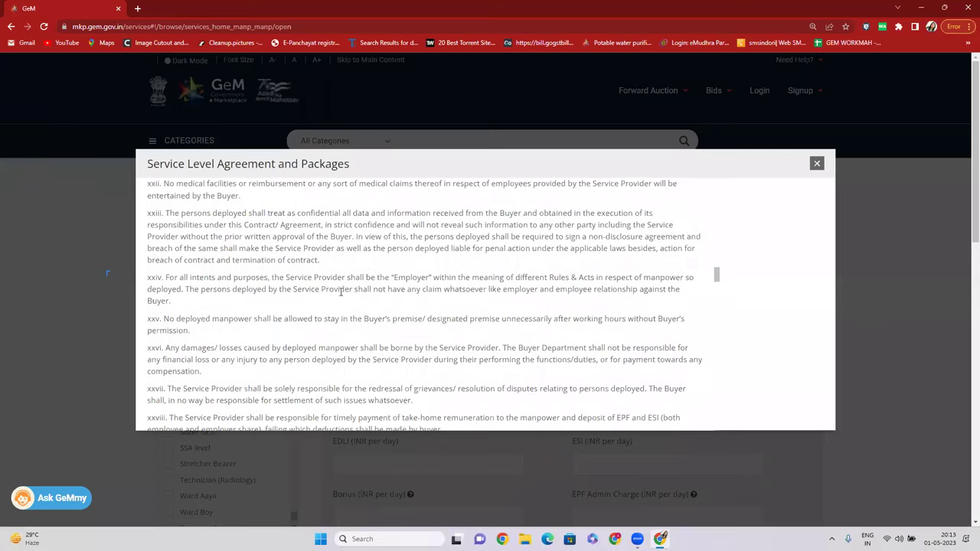
scroll(340, 295, "down", 4)
scroll(329, 299, "up", 1)
scroll(372, 263, "down", 8)
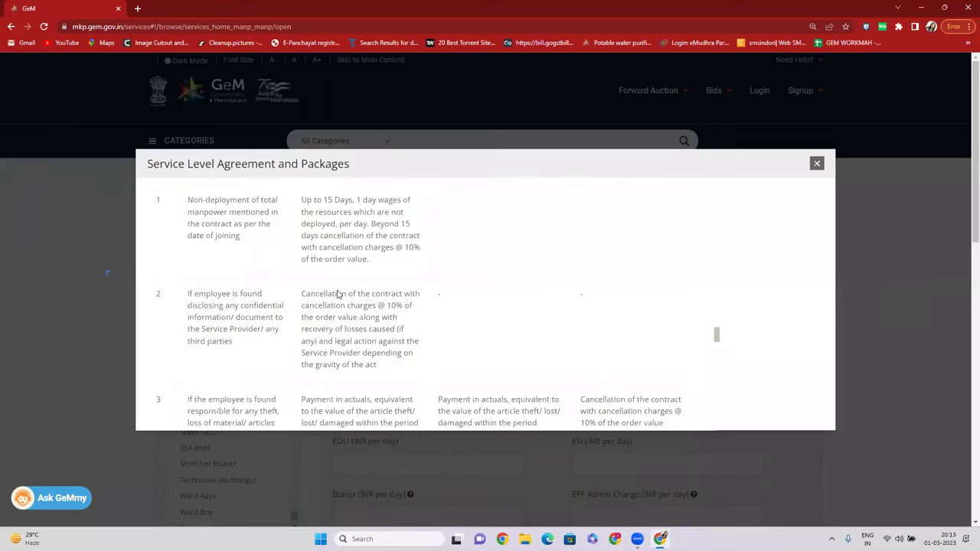
scroll(344, 304, "down", 6)
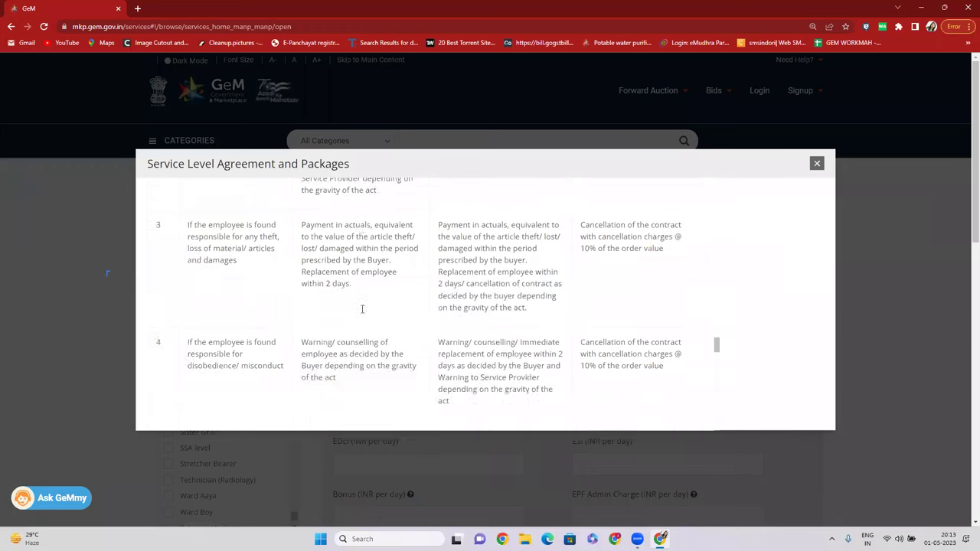
scroll(364, 311, "down", 2)
scroll(365, 312, "up", 1)
scroll(366, 314, "down", 4)
scroll(365, 314, "down", 3)
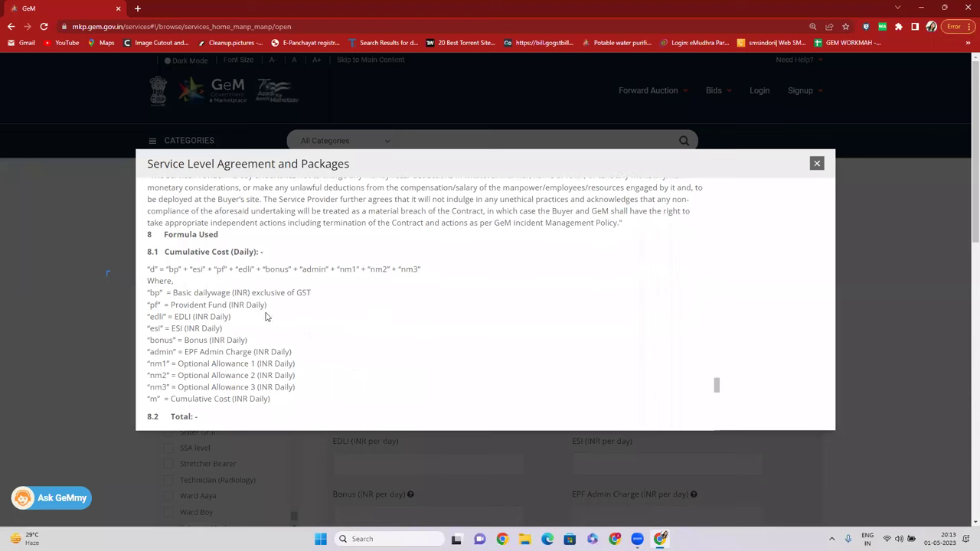
Highlight the Cumulative Cost formula lines and the 8.2 Total formula.
left_click_drag(184, 249, 298, 250)
left_click_drag(196, 270, 363, 280)
scroll(408, 291, "down", 6)
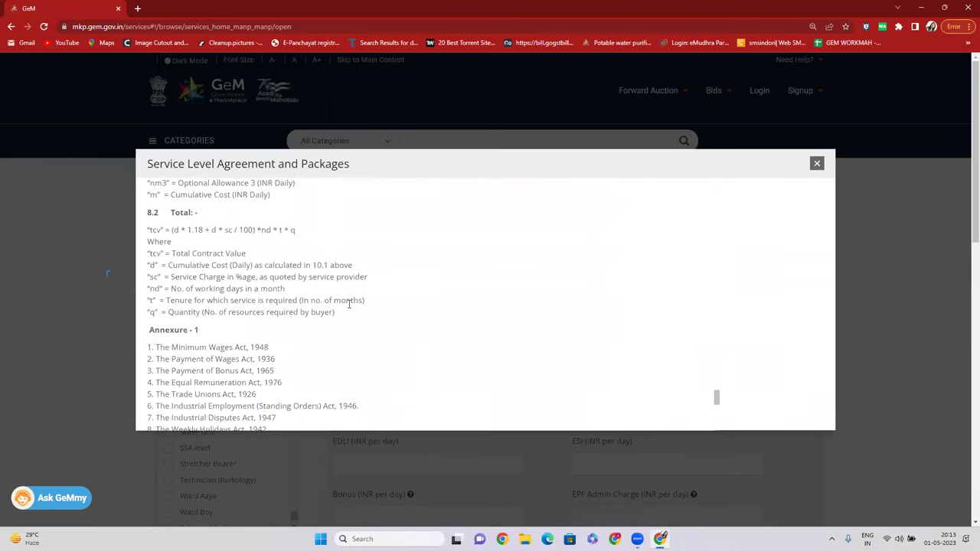
left_click_drag(179, 230, 212, 233)
left_click(255, 277)
scroll(295, 299, "down", 3)
left_click(236, 234)
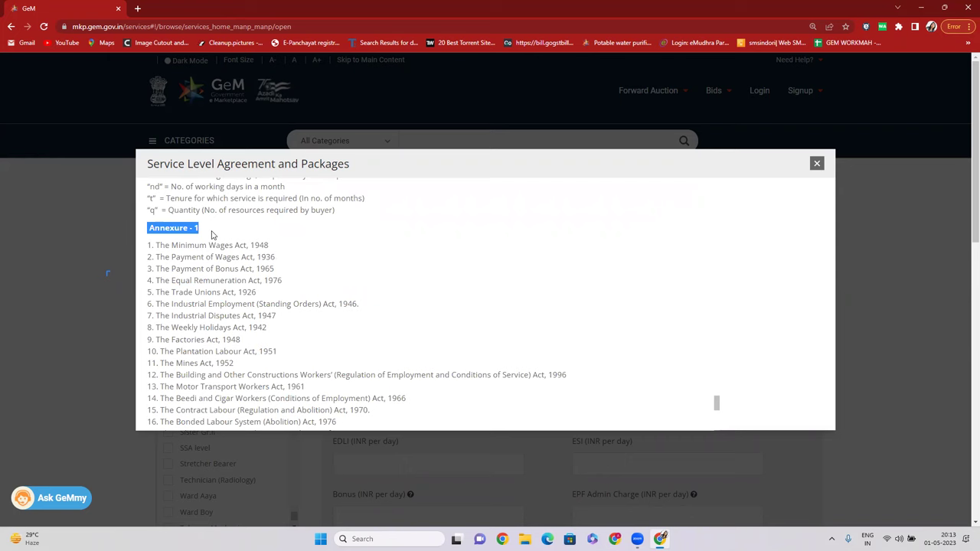
Highlight The Minimum Wages Act, 1948 and the Annexure - 1 list of acts, then scroll back up.
left_click_drag(155, 245, 272, 251)
left_click_drag(170, 269, 274, 269)
left_click(194, 272)
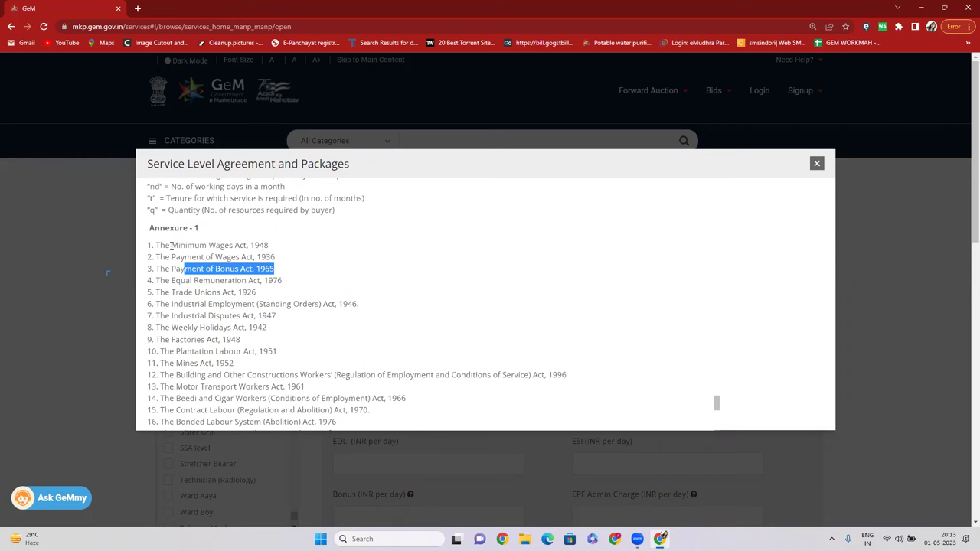
left_click_drag(150, 224, 461, 374)
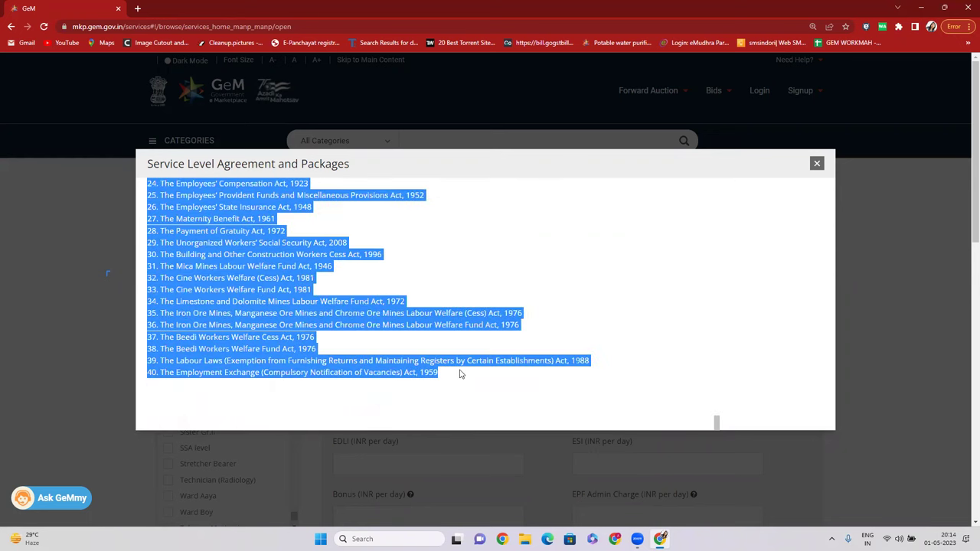
scroll(390, 330, "up", 1)
scroll(389, 329, "up", 4)
left_click(234, 300)
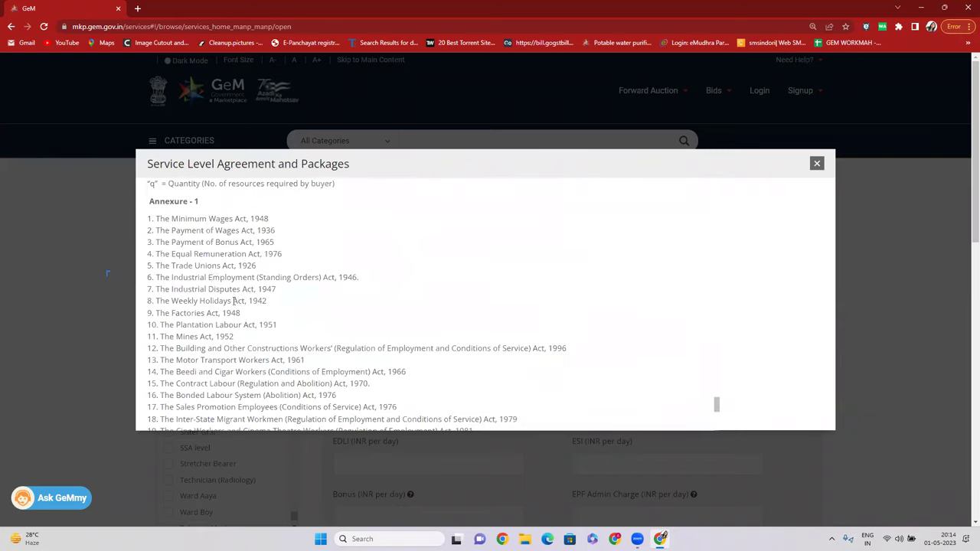
scroll(245, 306, "down", 4)
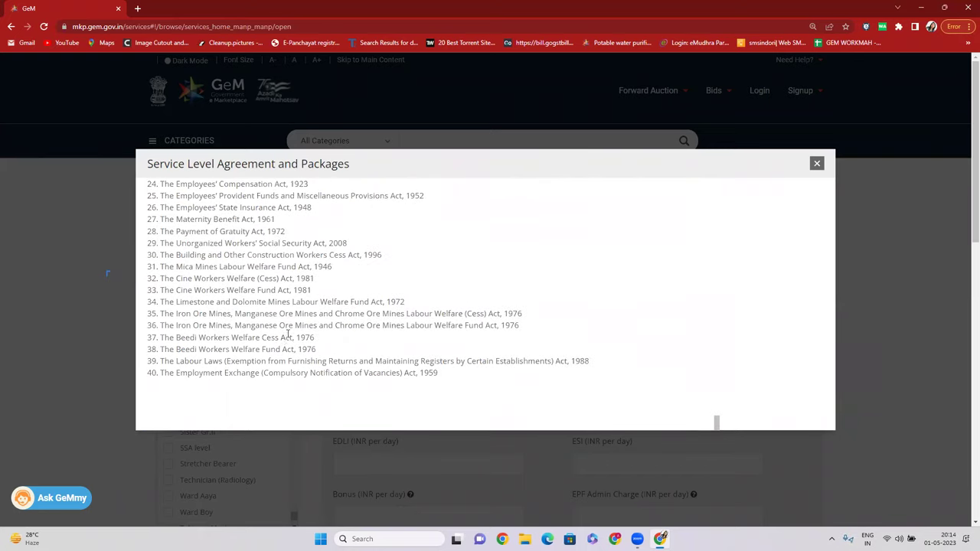
scroll(311, 292, "up", 5)
scroll(311, 292, "up", 15)
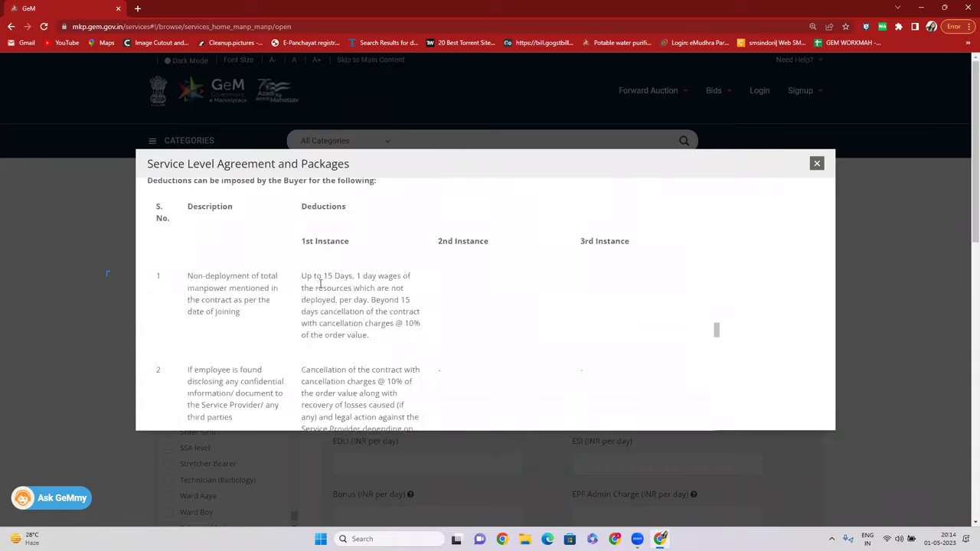
scroll(325, 283, "up", 3)
scroll(328, 281, "up", 15)
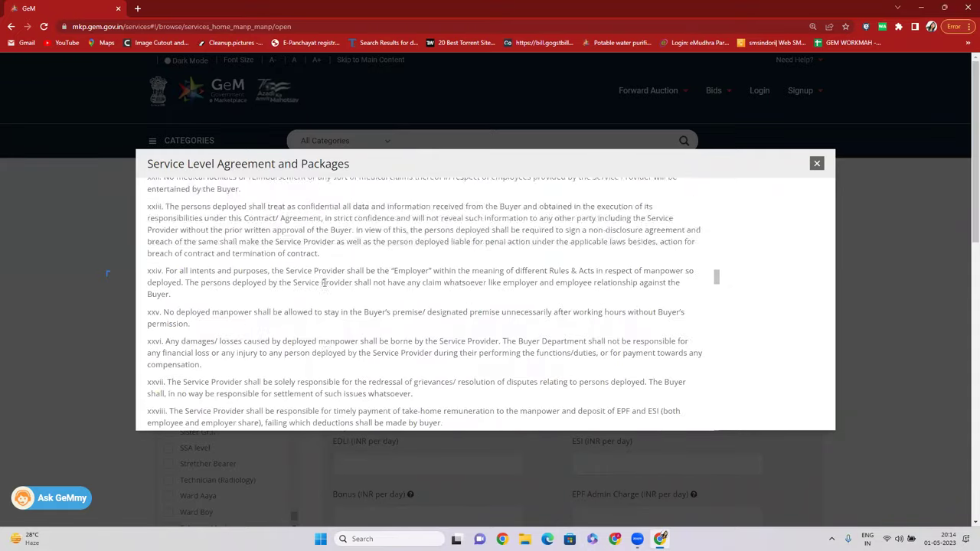
scroll(336, 280, "up", 5)
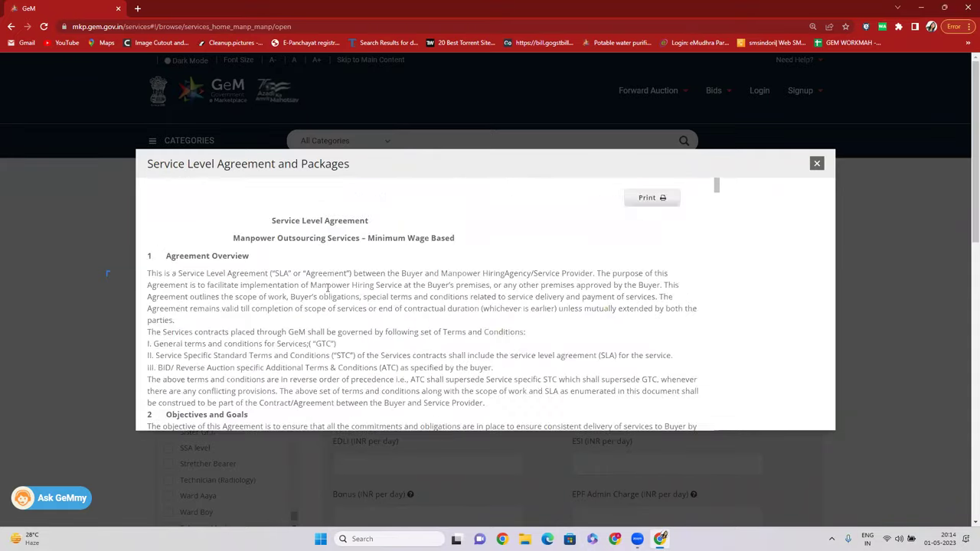
Close the Service Level Agreement and Packages window.
left_click(817, 164)
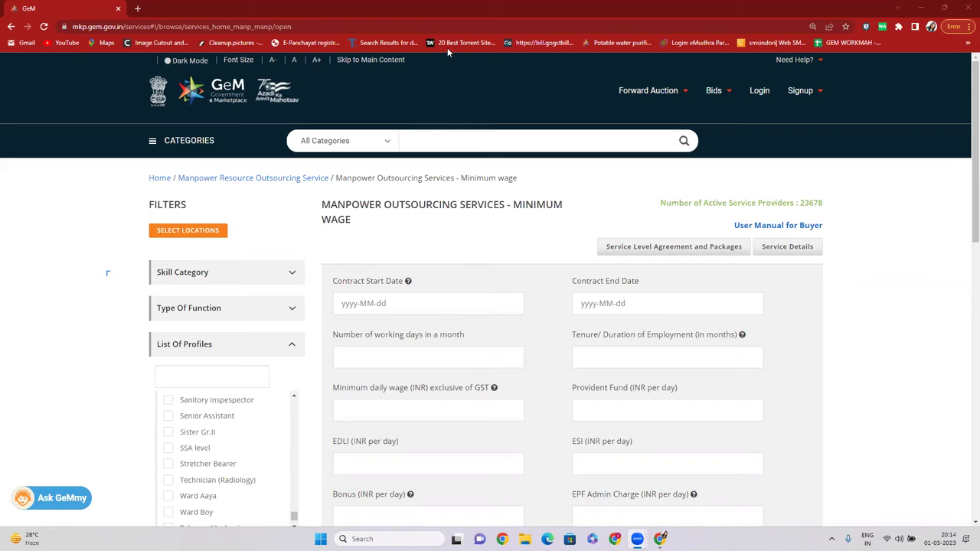
Open a new browser tab and load the Google homepage.
key("ctrl+t")
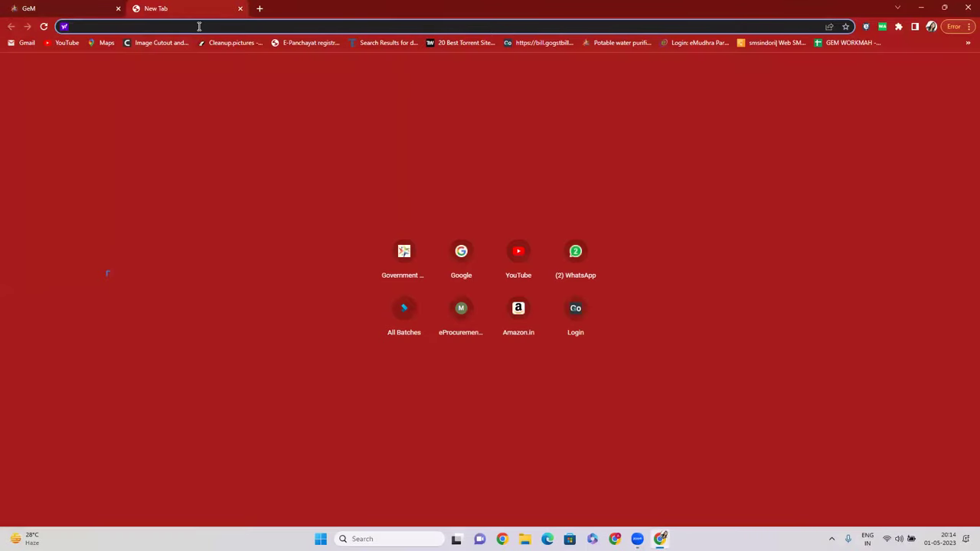
type("LIN")
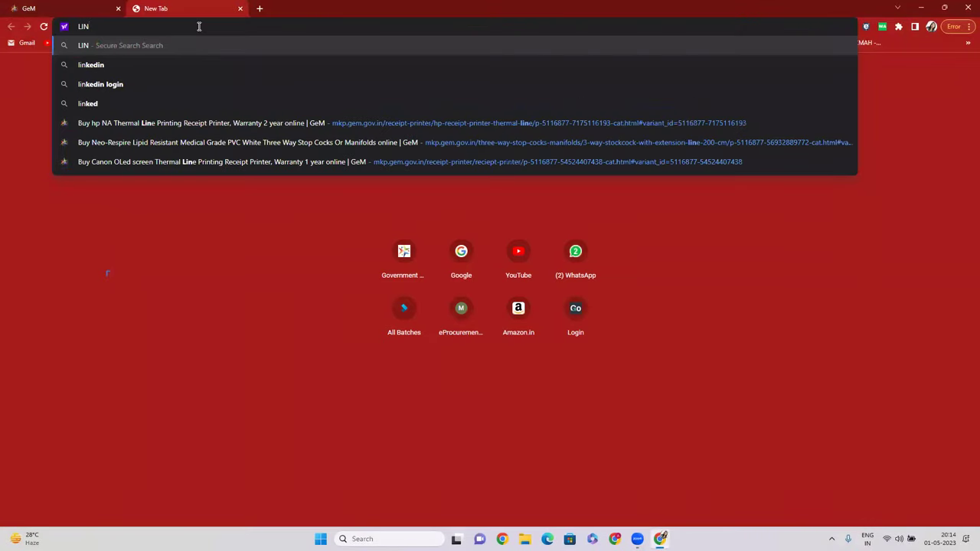
key("BackSpace")
key("BackSpace")
key("BackSpace")
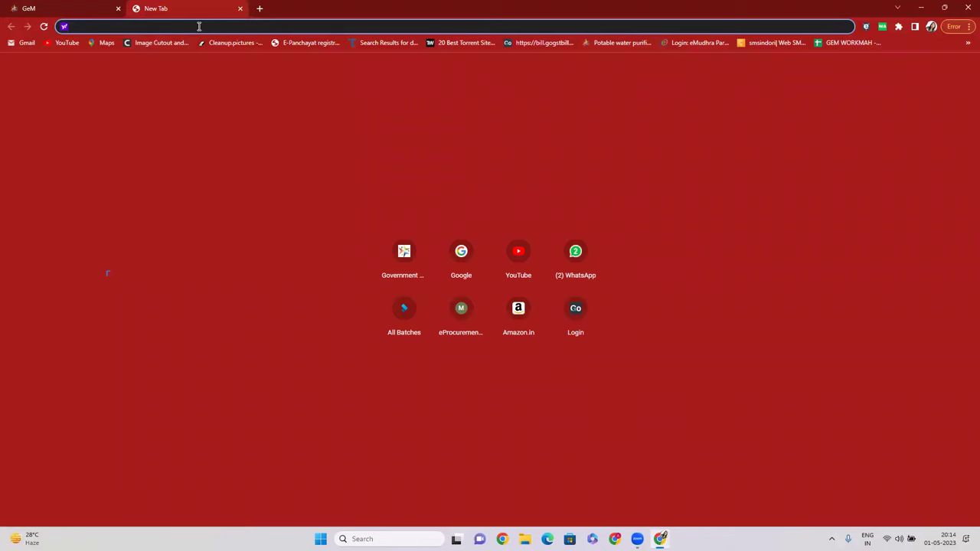
type("goo")
key("Return")
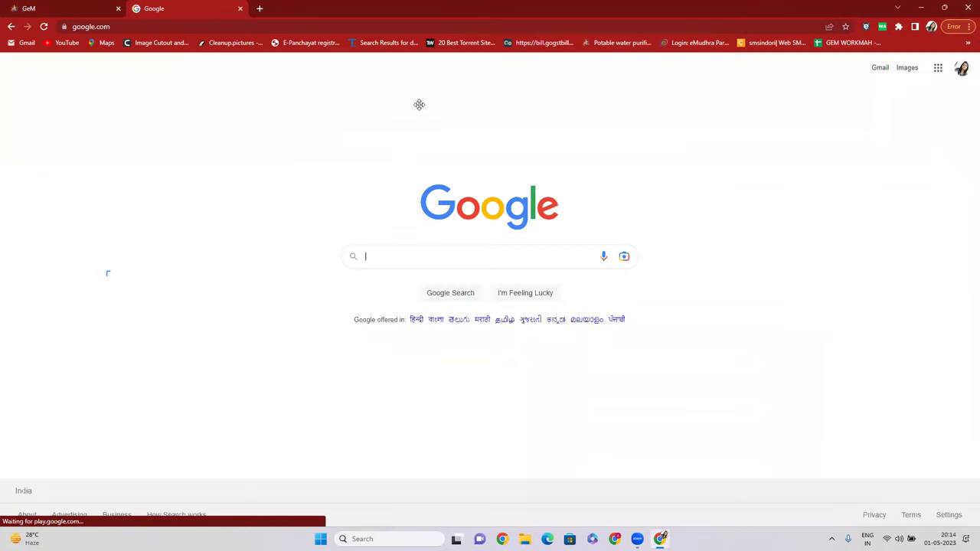
Search Google for 'lin certificate download' and open the Shram Suvidha Know Your LIN result.
left_click(424, 254)
type("LIN")
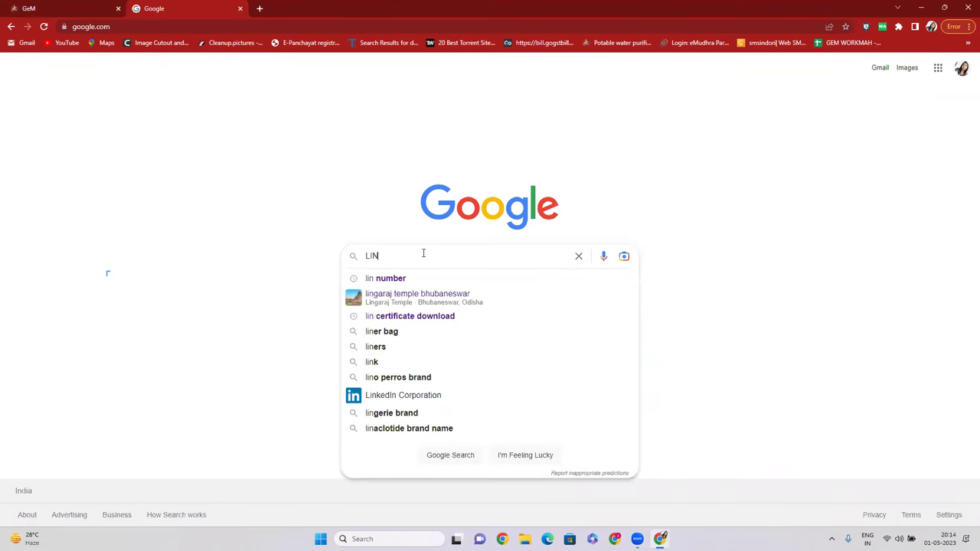
left_click(410, 320)
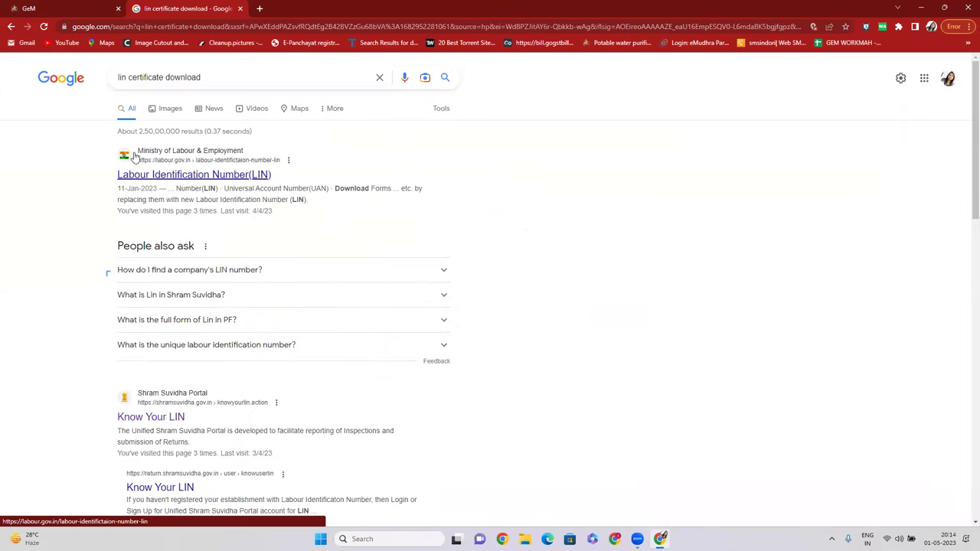
scroll(188, 186, "down", 1)
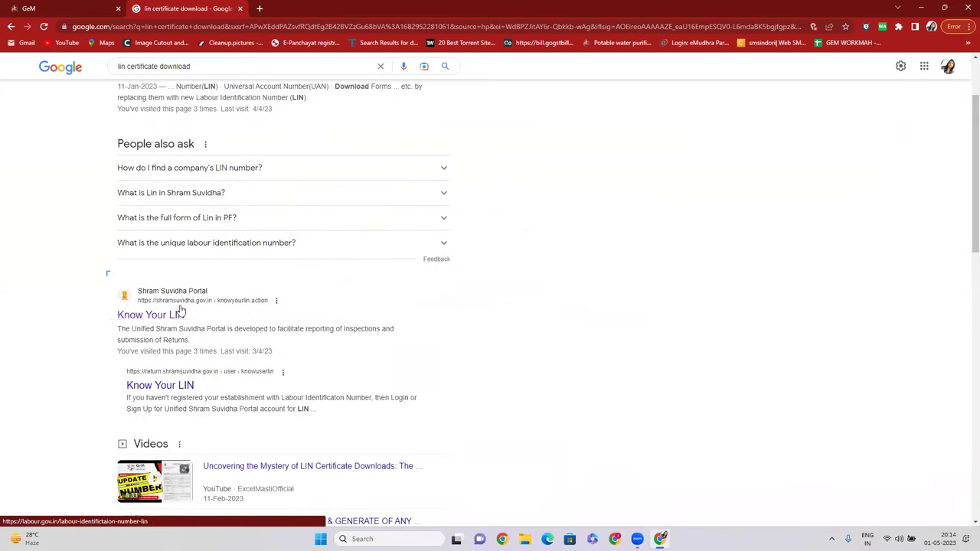
left_click(157, 321)
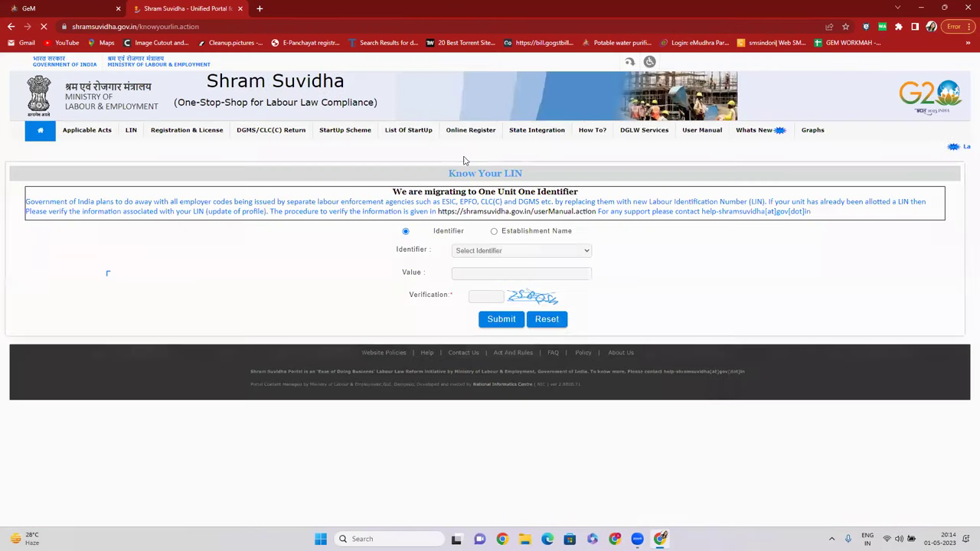
Set the Know Your LIN identifier to EPFO Registration No, then return to the GeM tab.
left_click(484, 251)
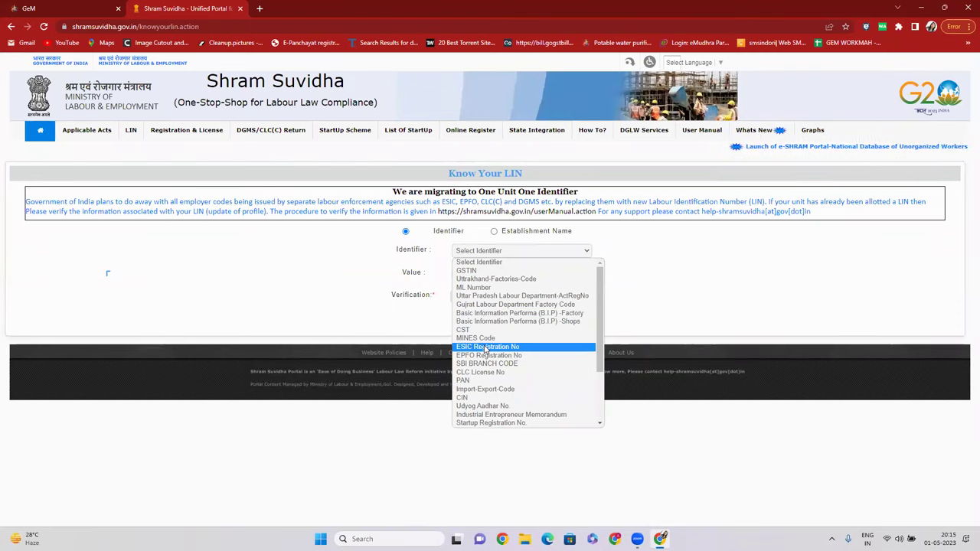
left_click(486, 355)
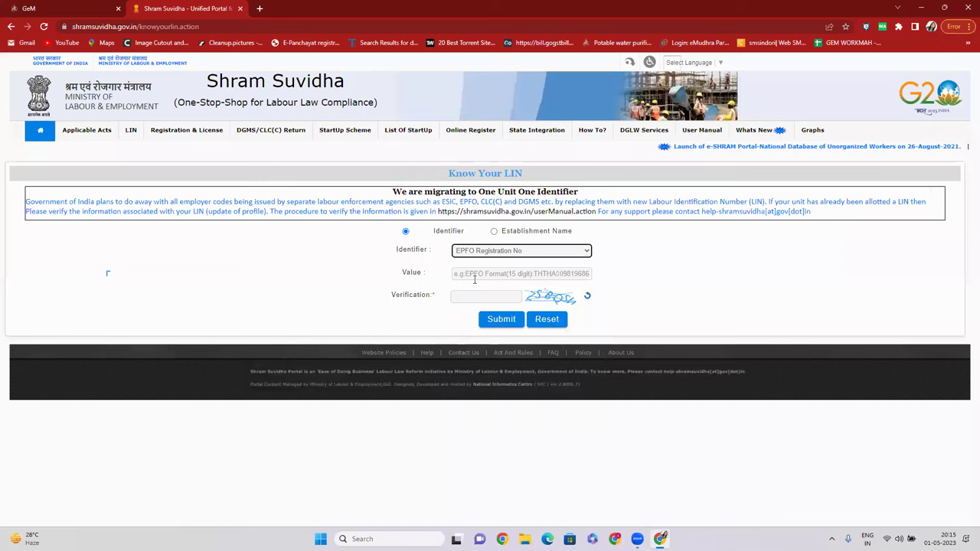
left_click(467, 294)
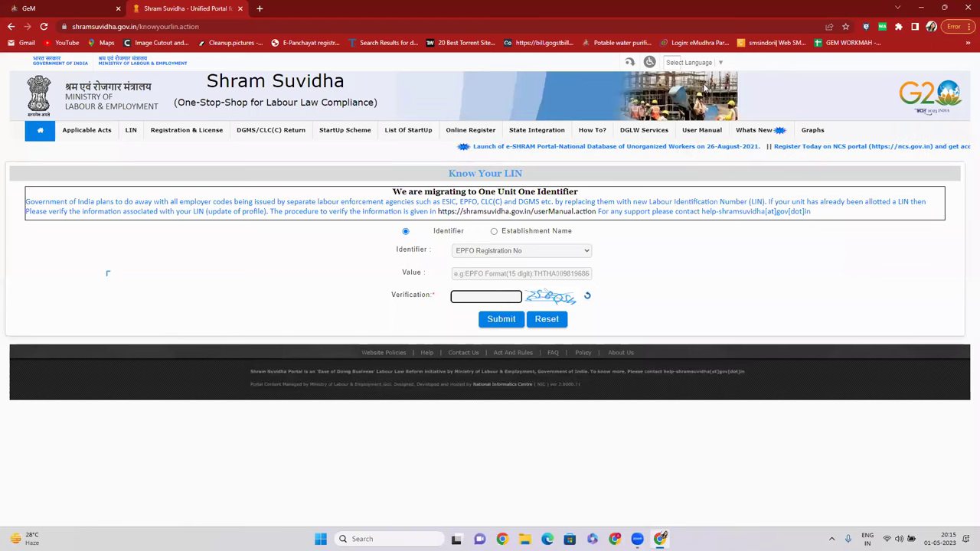
left_click(55, 8)
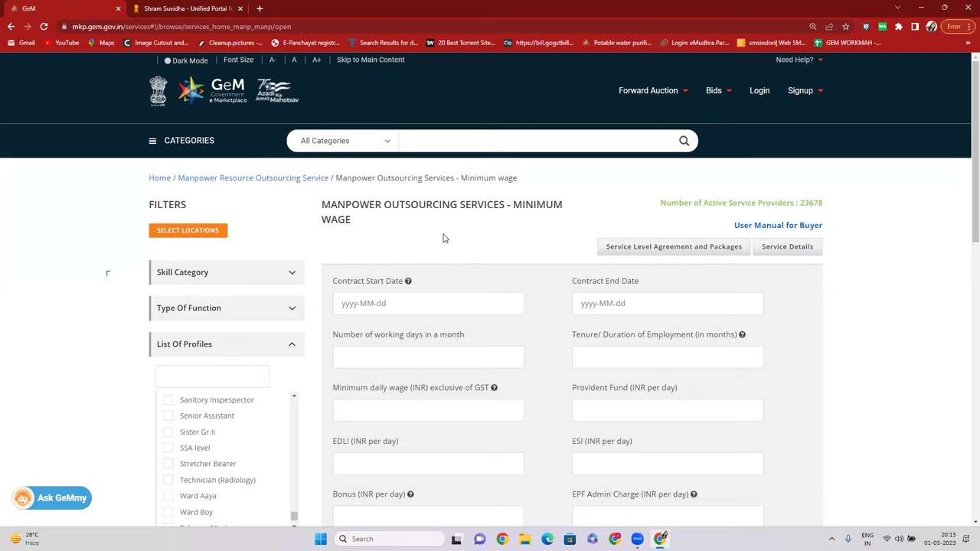
Review and close the minimum wage Service Details and Service Level Agreement popups, then open the User Manual for Buyer.
left_click(787, 249)
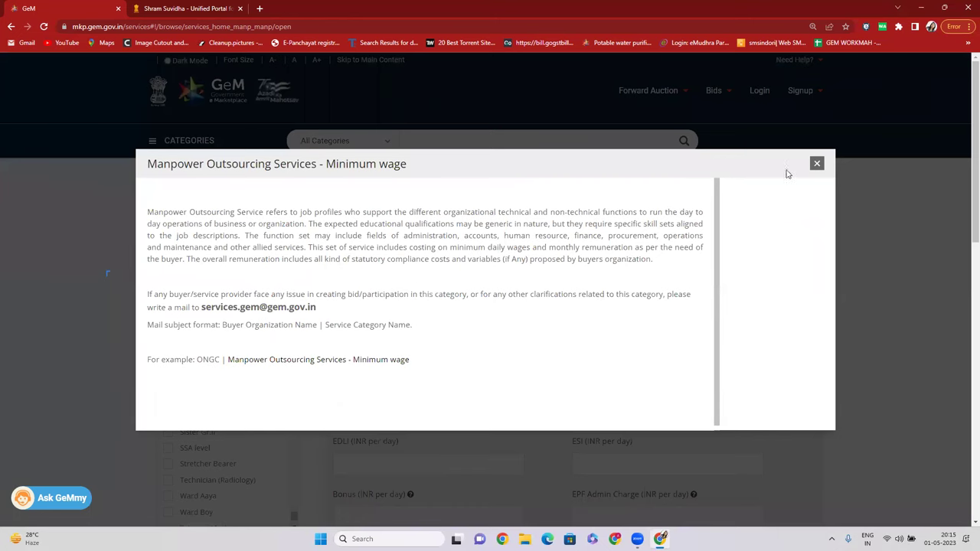
left_click(818, 165)
left_click(720, 249)
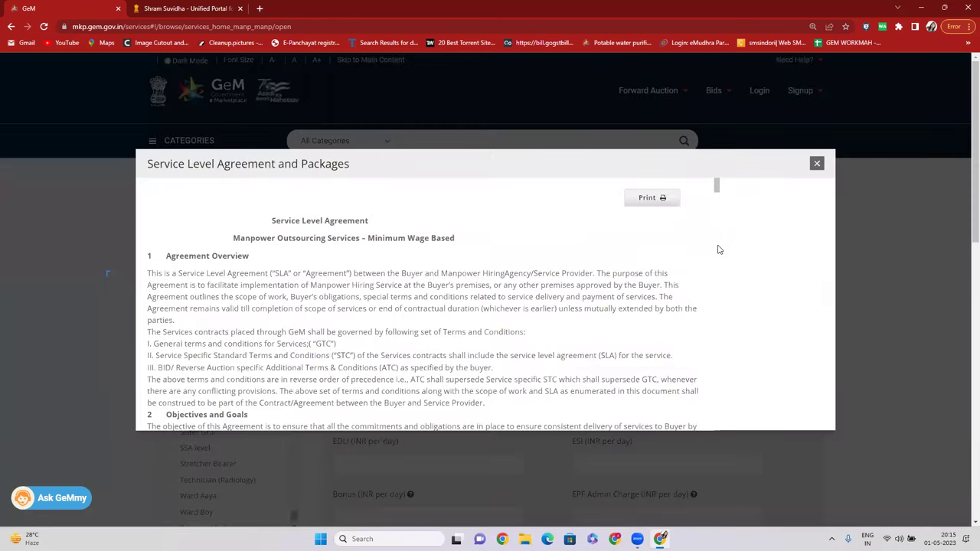
left_click(816, 165)
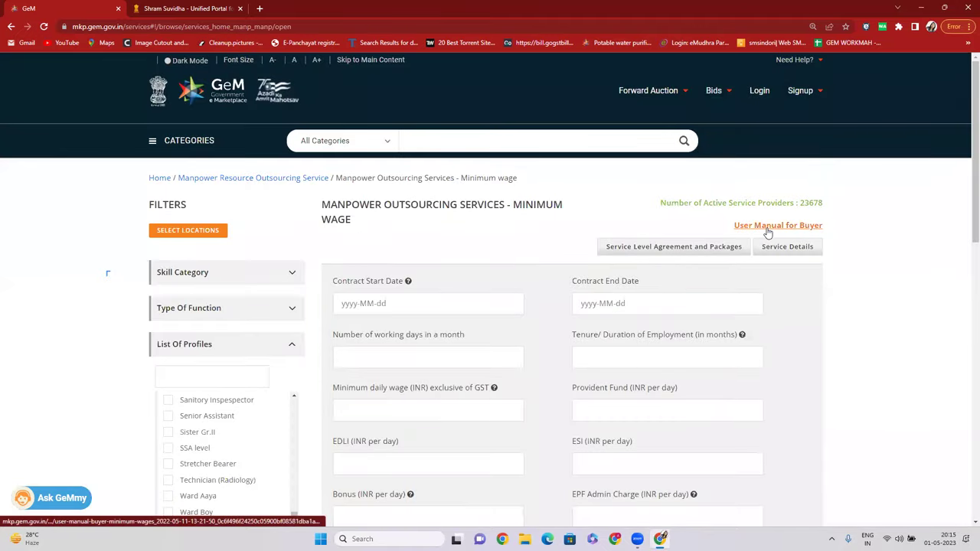
left_click(768, 229)
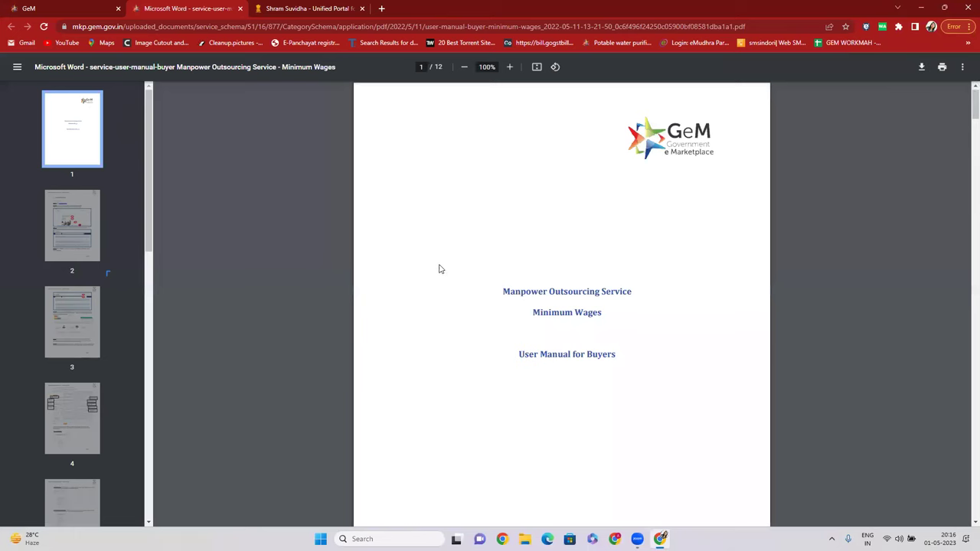
Page through the buyer manual's pages 2 to 5, stop on page 4, then return to the GeM tab.
scroll(440, 268, "down", 2)
left_click(76, 238)
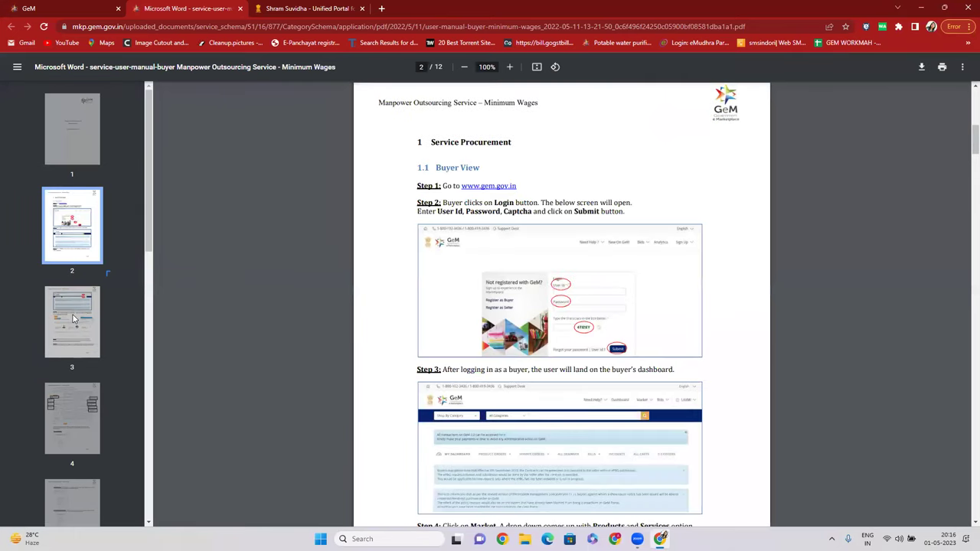
left_click(73, 319)
scroll(512, 389, "down", 2)
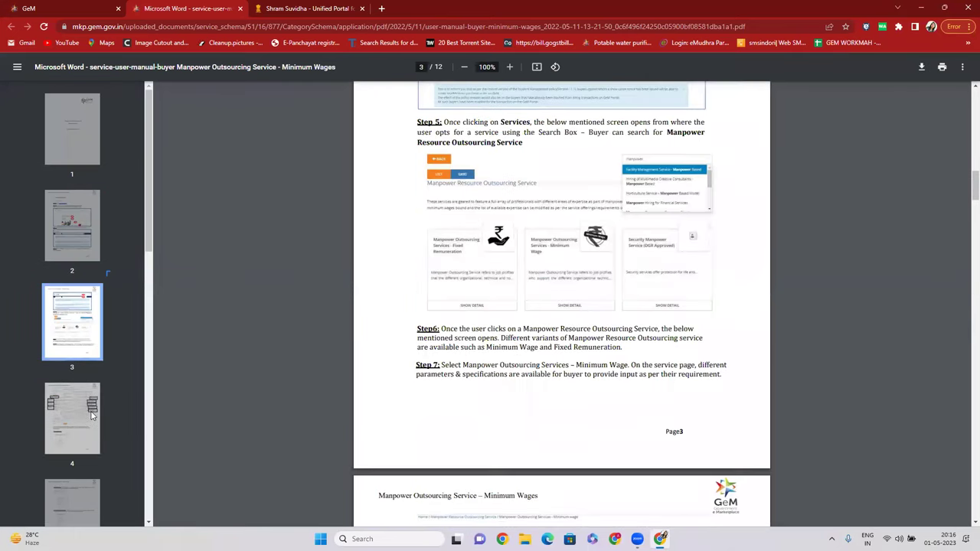
left_click(91, 414)
scroll(88, 398, "down", 2)
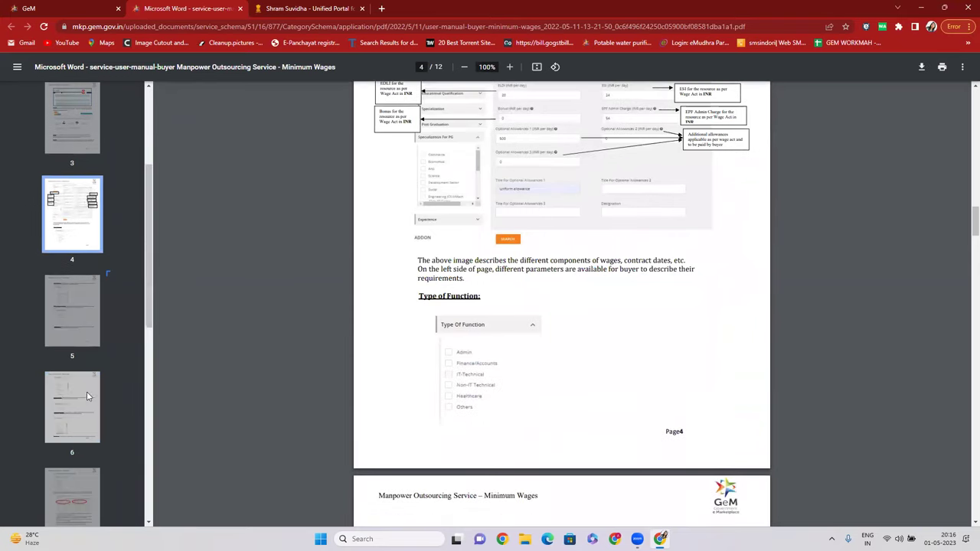
left_click(92, 337)
left_click(77, 219)
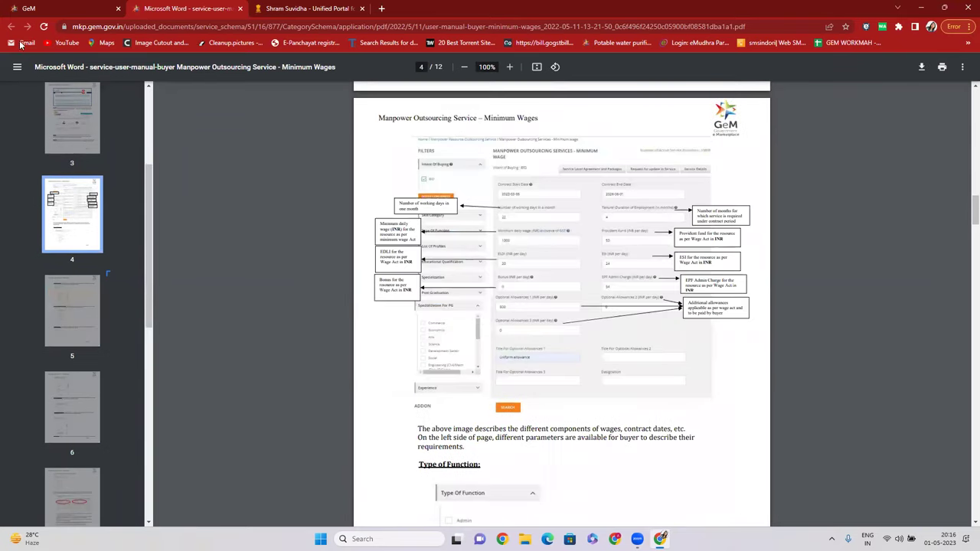
left_click(84, 10)
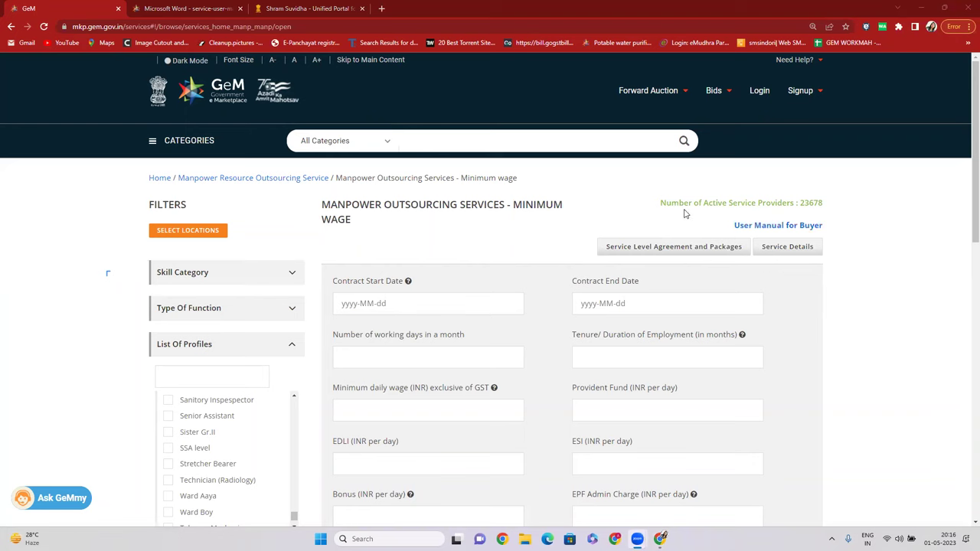
Highlight the MINIMUM WAGE heading, then the 'Number of Active Service Providers : 23678' line.
left_click_drag(322, 206, 358, 226)
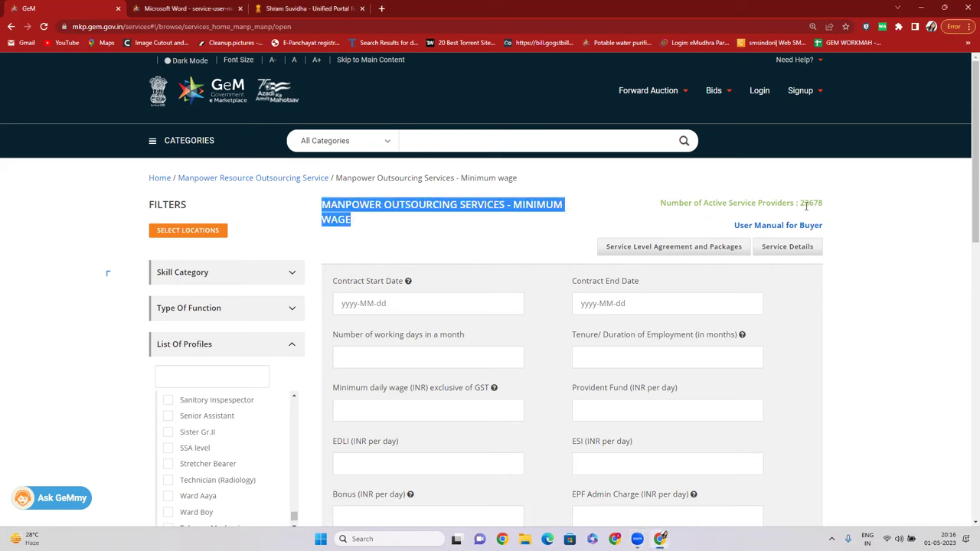
left_click_drag(799, 202, 835, 219)
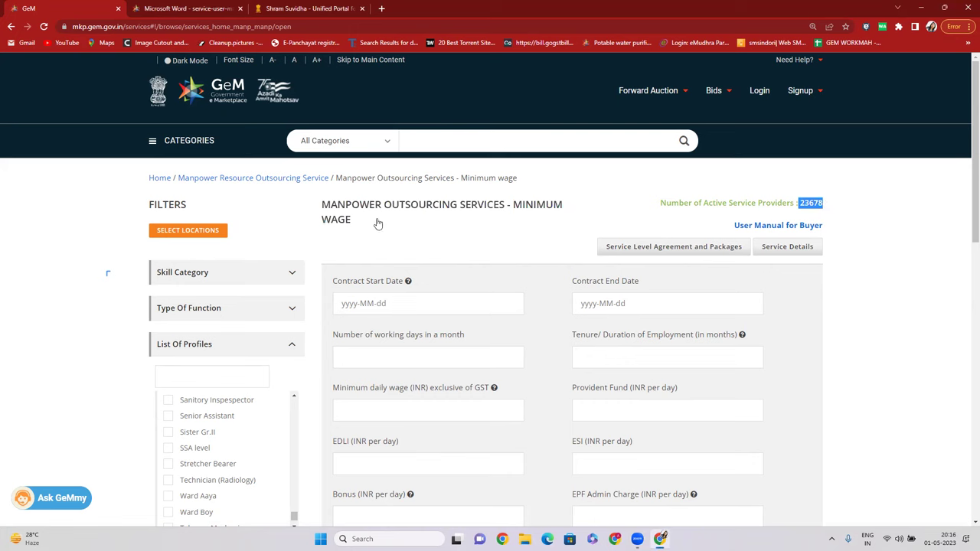
left_click_drag(846, 204, 801, 203)
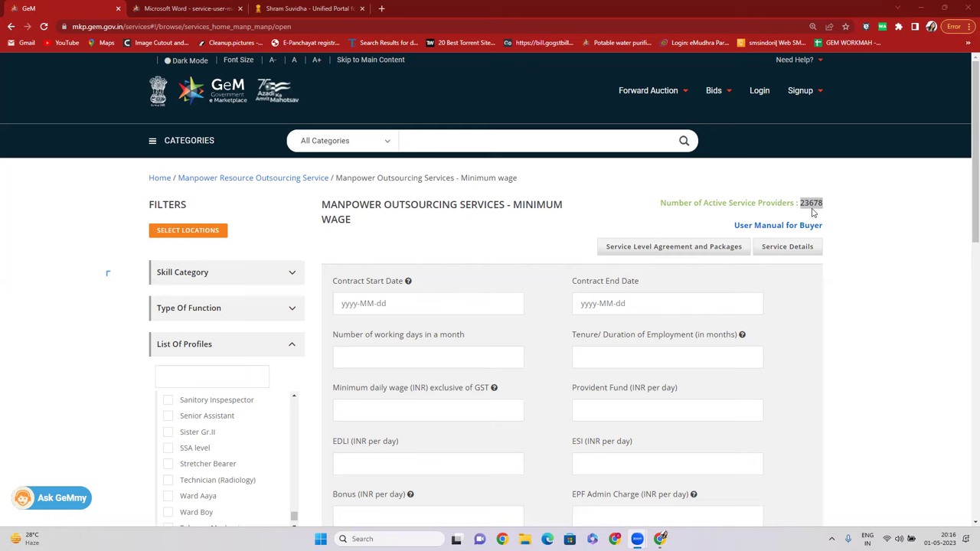
triple_click(825, 201)
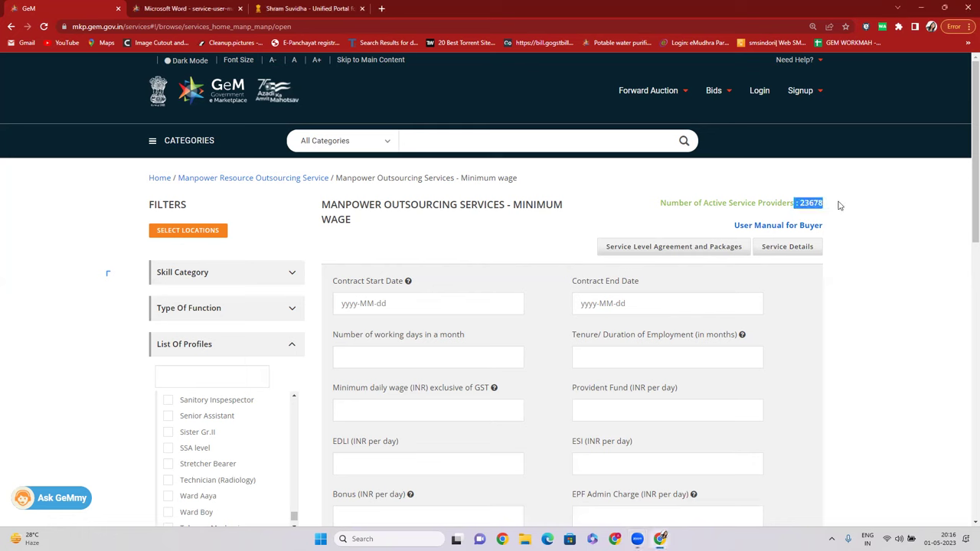
left_click(592, 183)
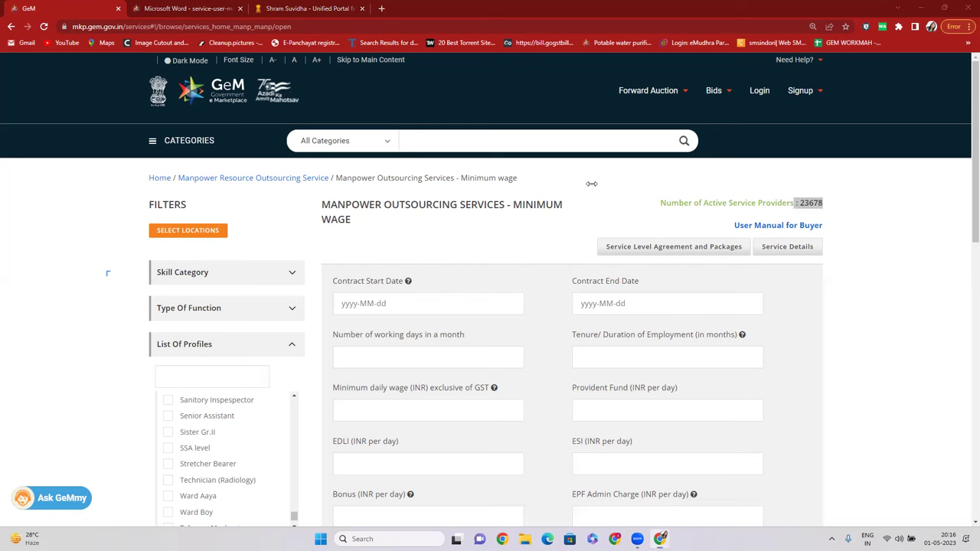
triple_click(820, 203)
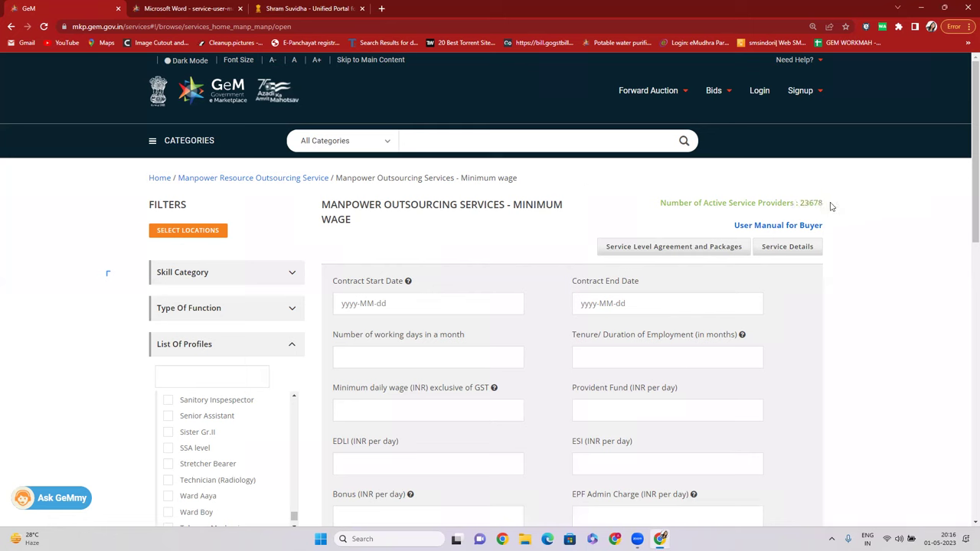
left_click_drag(832, 204, 645, 209)
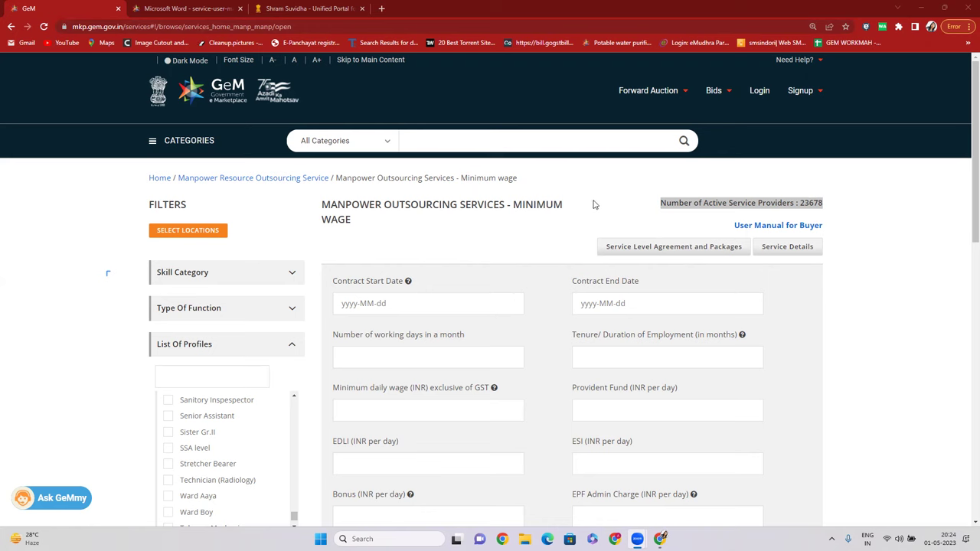
Load tendersolution.co.in by typing TENDER into the address bar and accepting the suggestion.
left_click(173, 33)
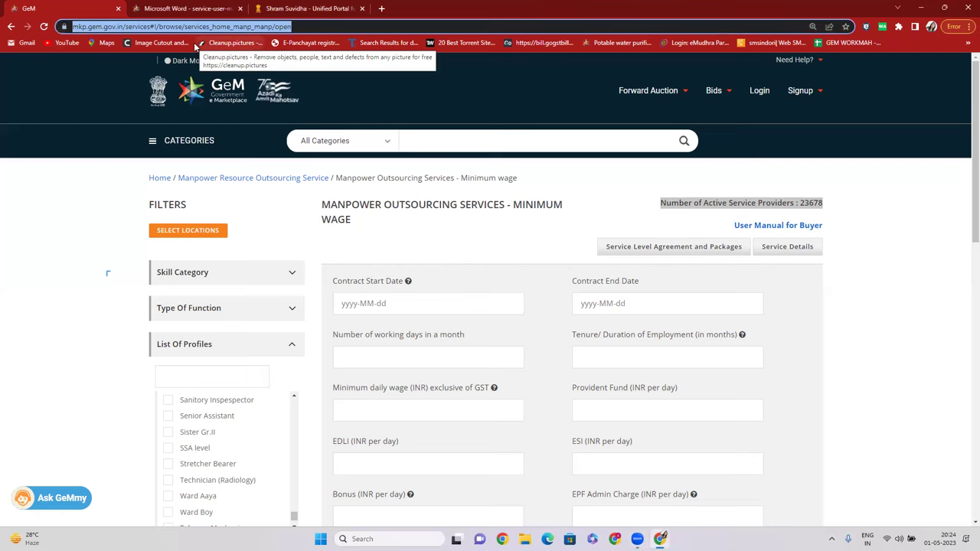
type("TENDER")
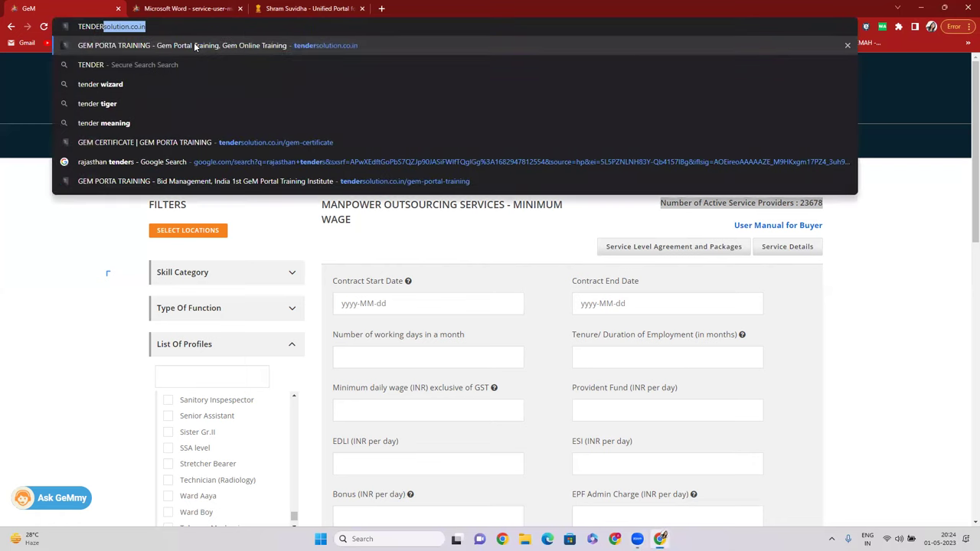
key("Return")
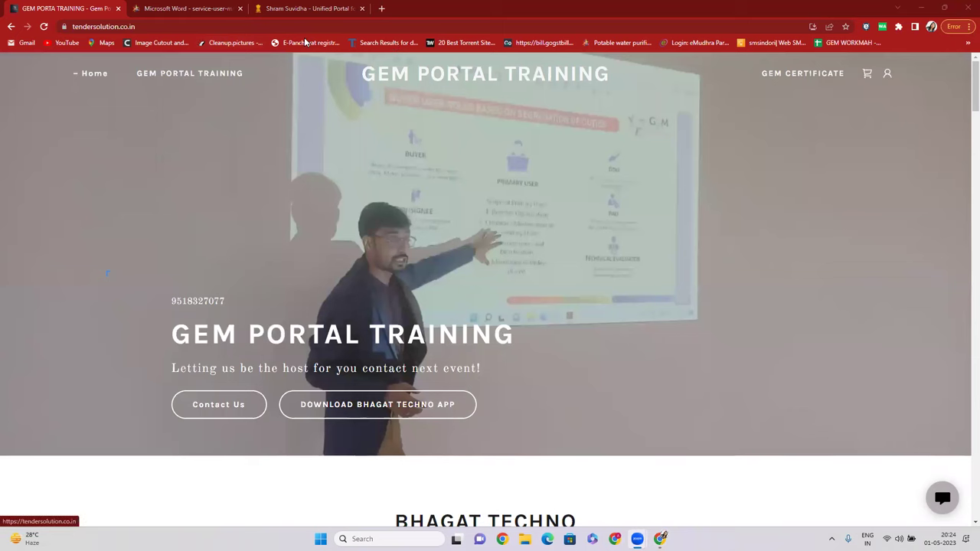
left_click(198, 8)
Go to the gem.gov.in home page.
left_click(232, 27)
type("gem.gov.in")
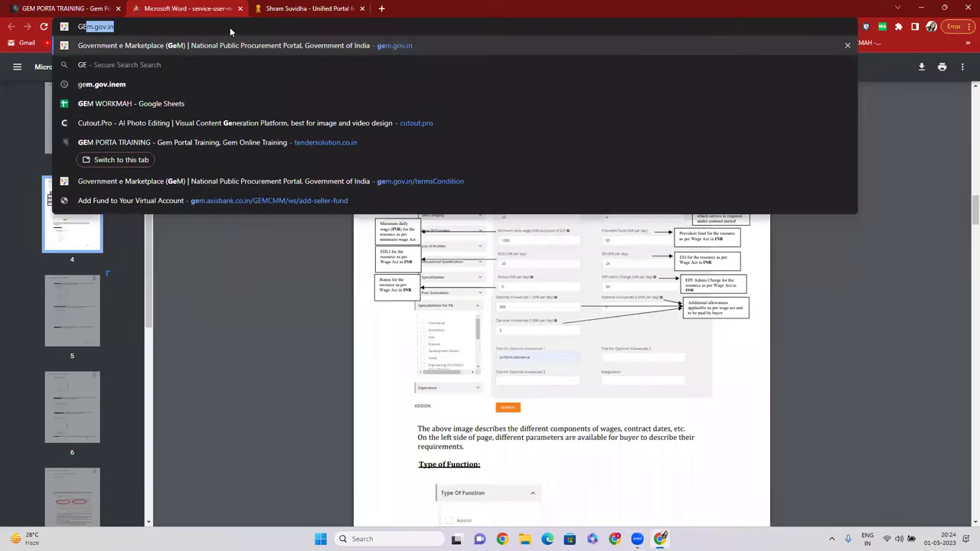
key("Return")
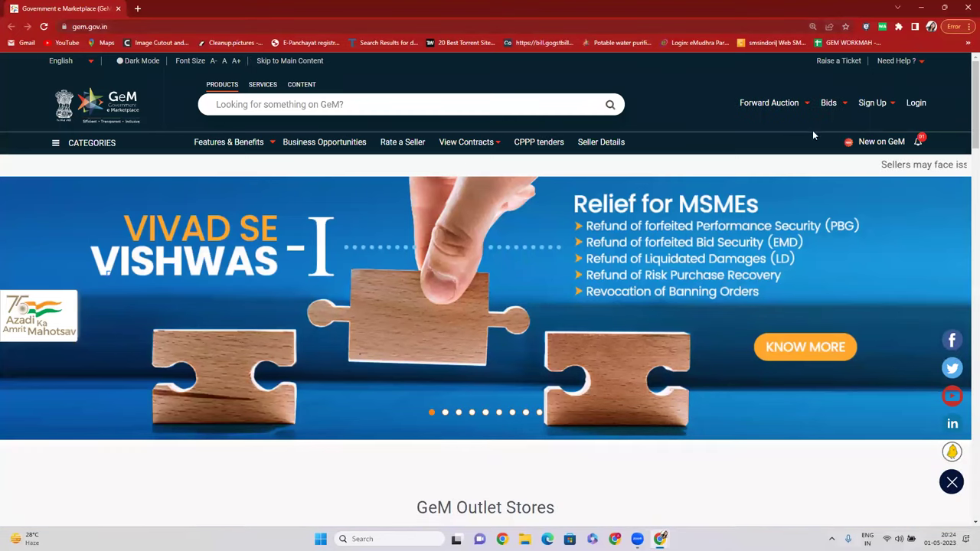
Open the List of Bids page with 27567 ongoing bids, then open and close the Forward Auction menu.
left_click(836, 124)
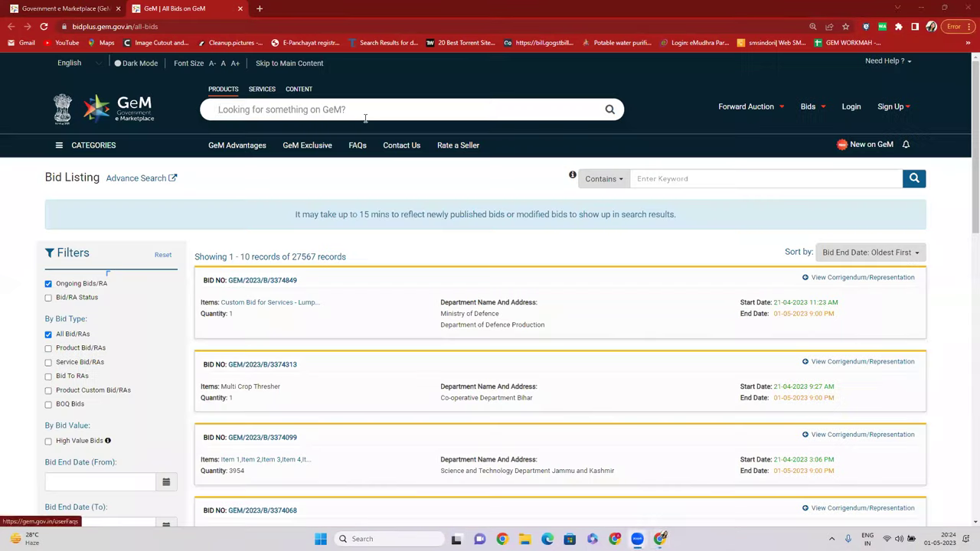
left_click(365, 118)
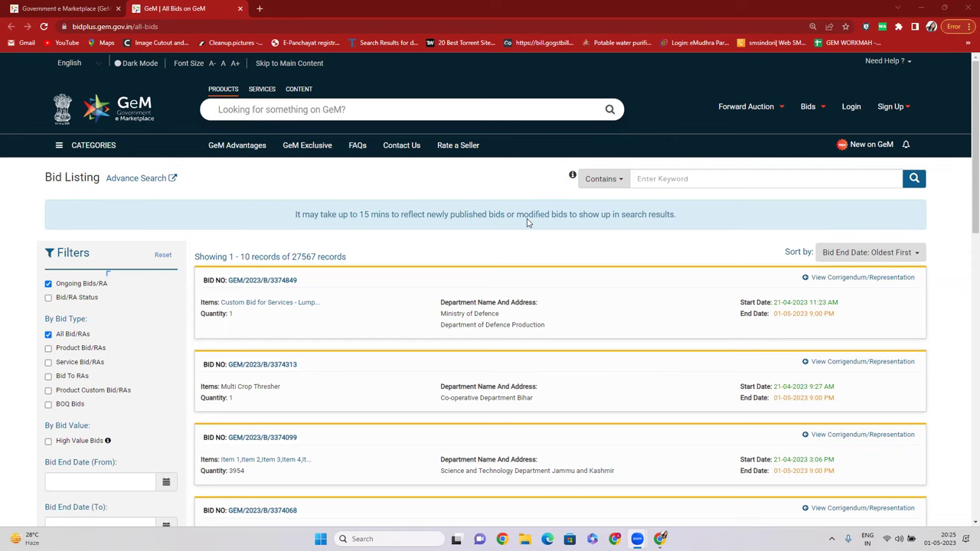
left_click(748, 114)
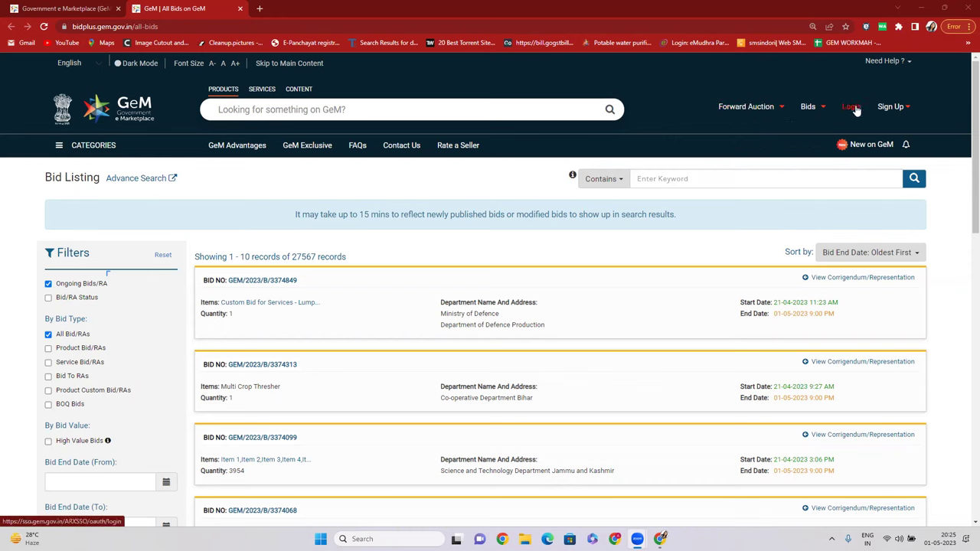
mouse_move(781, 117)
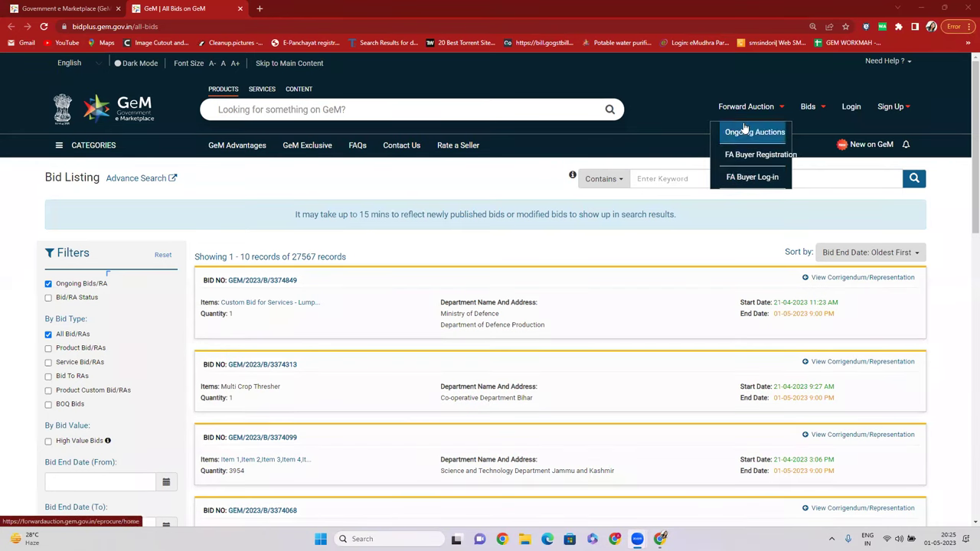
left_click(515, 255)
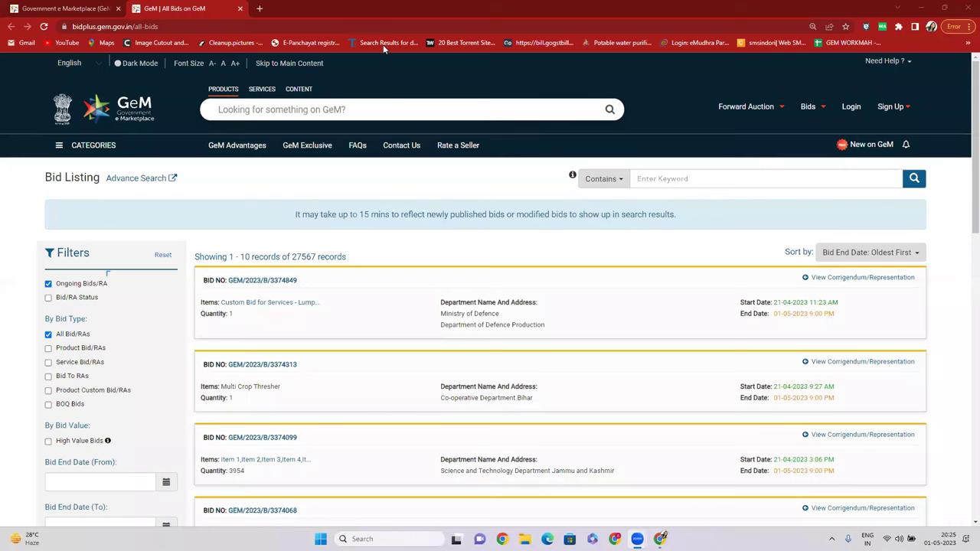
left_click(746, 106)
Load the tendersolution.co.in training site by typing TENDER in the address bar.
left_click(35, 8)
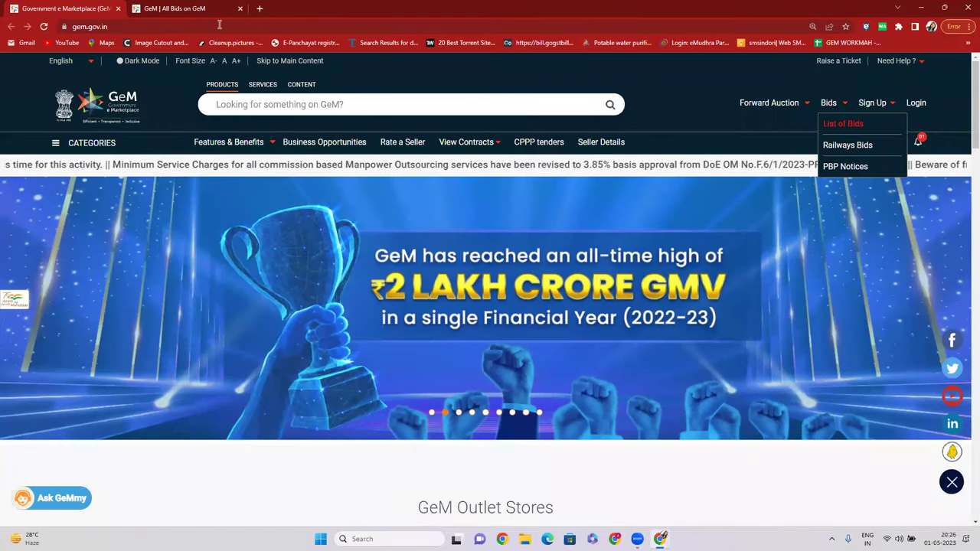
left_click(191, 8)
left_click(197, 26)
type("TEN")
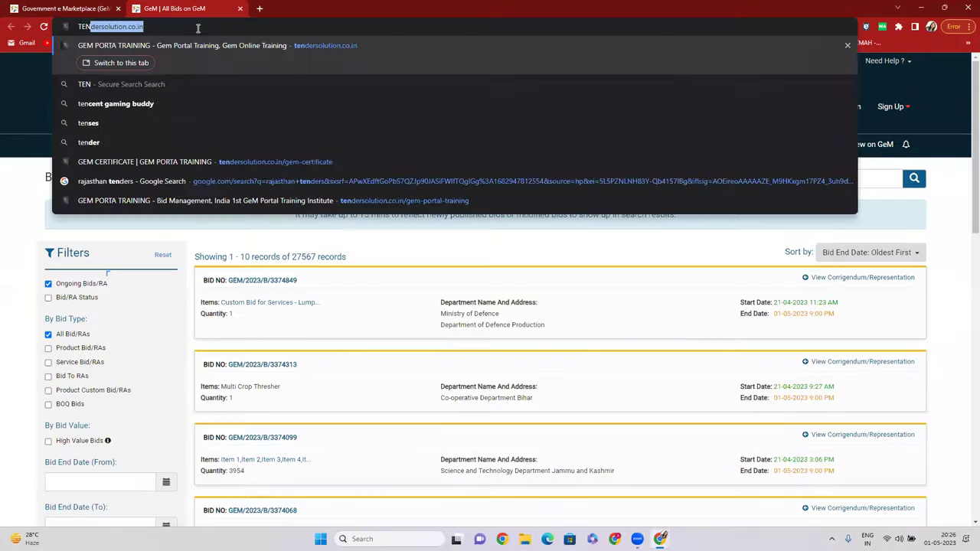
type("DER")
key("Return")
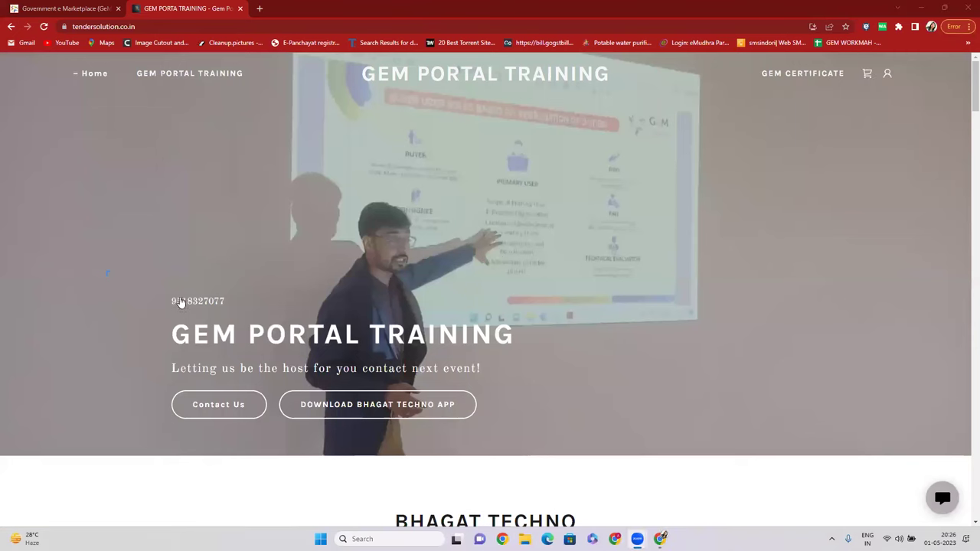
Highlight the banner's contact number, open the Bhagat Techno app's Play Store page, and return to the training home page.
left_click_drag(167, 301, 227, 303)
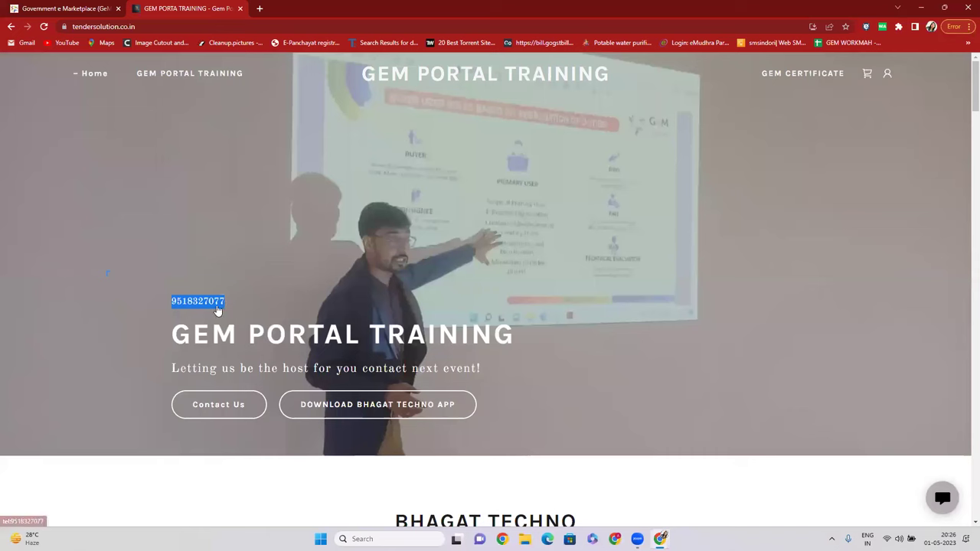
left_click(375, 405)
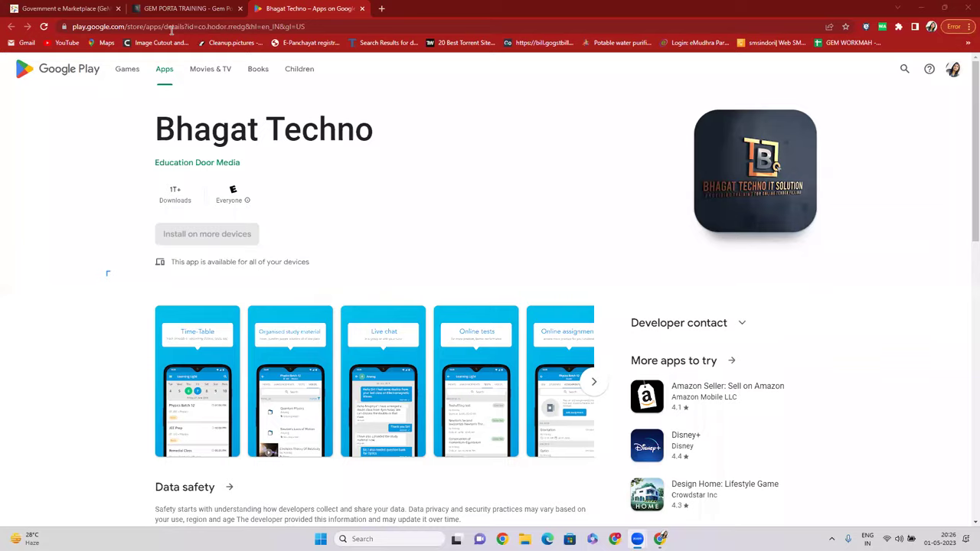
left_click(184, 8)
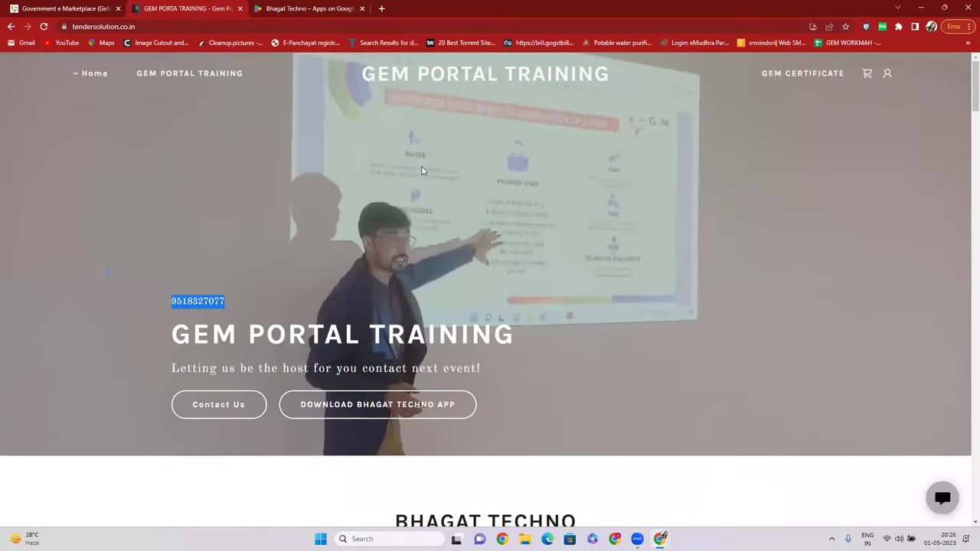
scroll(372, 241, "down", 4)
scroll(460, 256, "up", 4)
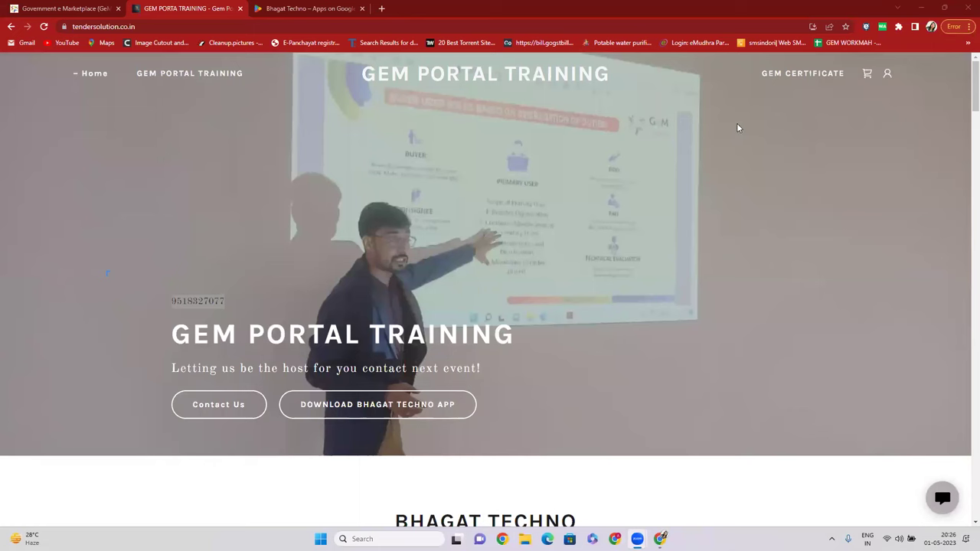
Open the GEM CERTIFICATE page and scroll through the Certificate of Participation list.
left_click(789, 76)
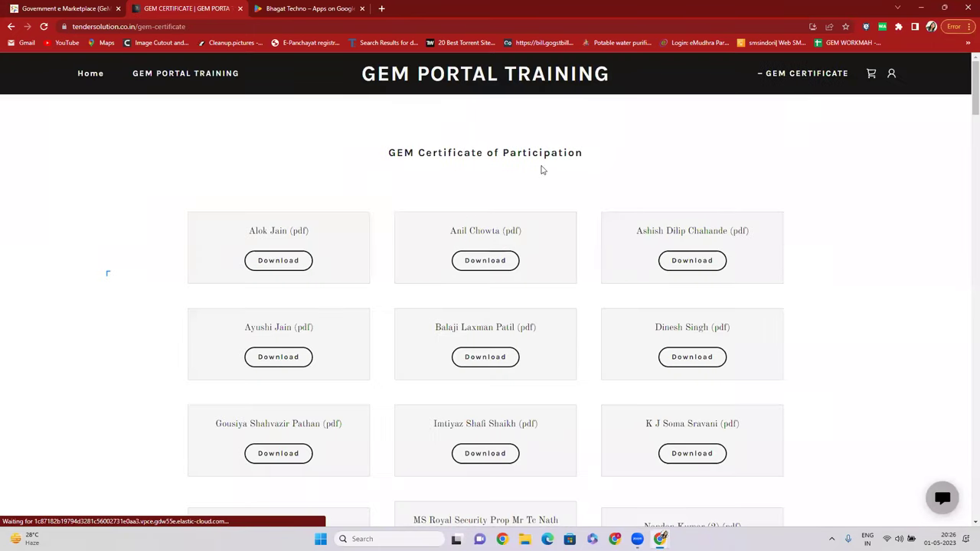
scroll(542, 170, "down", 20)
scroll(448, 291, "down", 14)
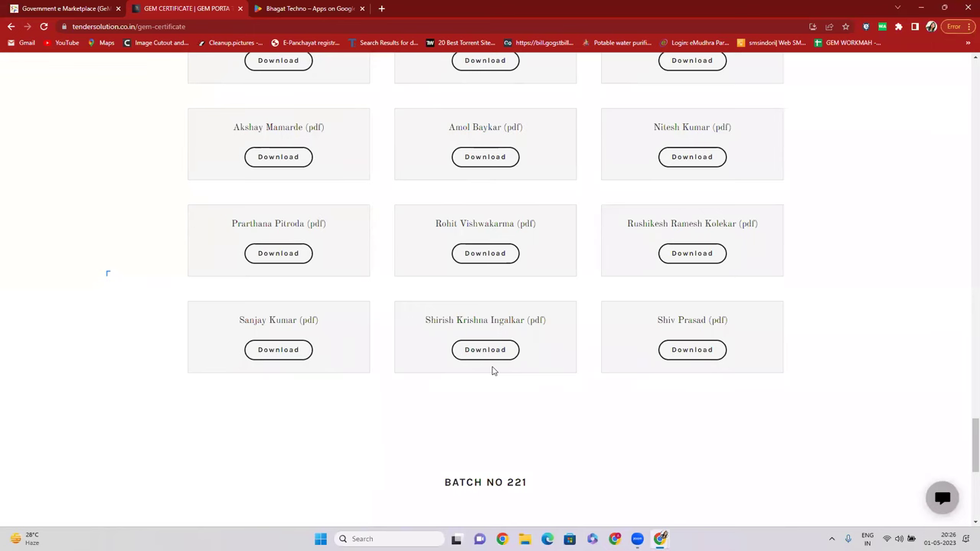
scroll(497, 368, "down", 3)
scroll(504, 285, "up", 4)
scroll(509, 268, "down", 12)
scroll(429, 222, "up", 5)
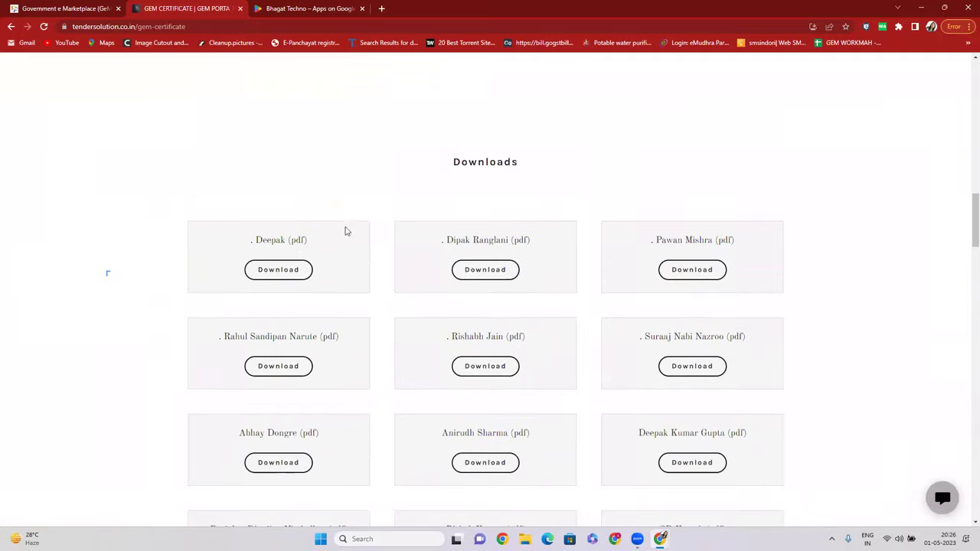
scroll(344, 231, "up", 5)
scroll(503, 207, "up", 9)
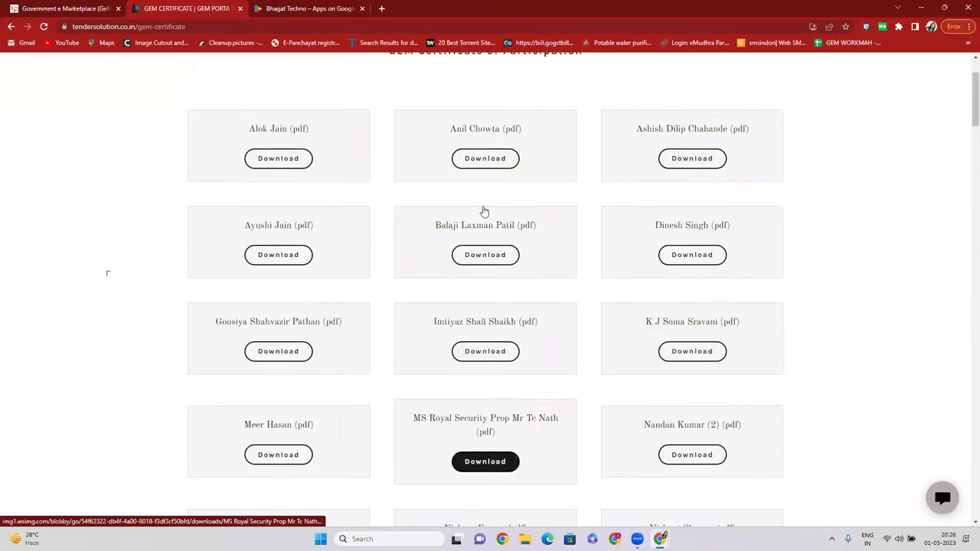
scroll(484, 211, "up", 2)
Glance at the GeM home and Bhagat Techno Play Store tabs, then return to the certificate list.
left_click(58, 8)
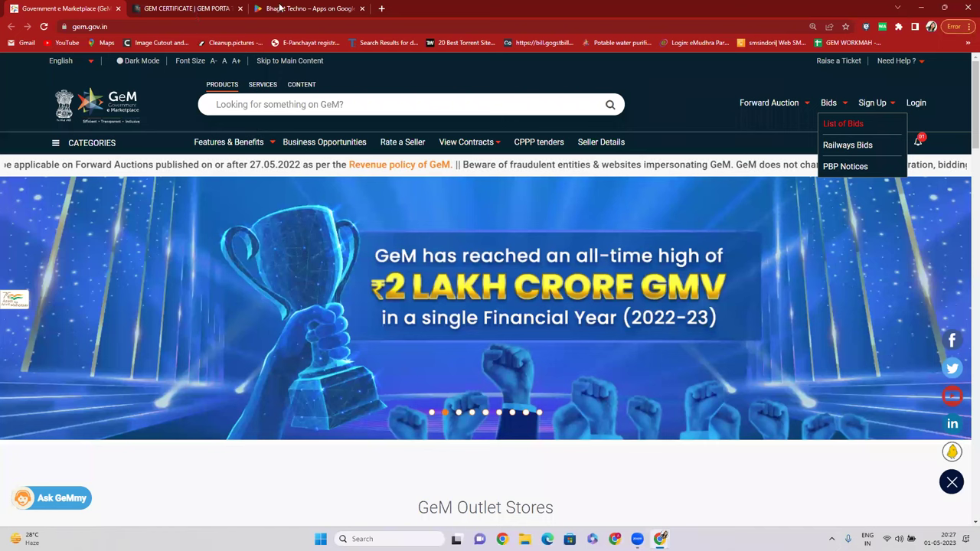
left_click(222, 10)
left_click(272, 9)
left_click(196, 8)
scroll(484, 352, "down", 15)
scroll(369, 238, "up", 15)
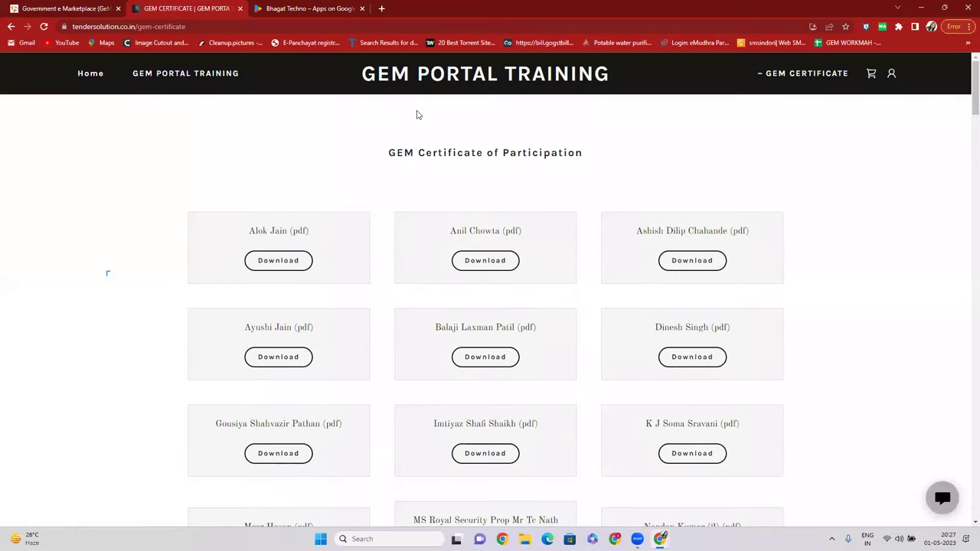
Return to the training site's home page and scroll down to the Our Team section.
left_click(79, 73)
scroll(381, 331, "down", 5)
scroll(381, 331, "down", 4)
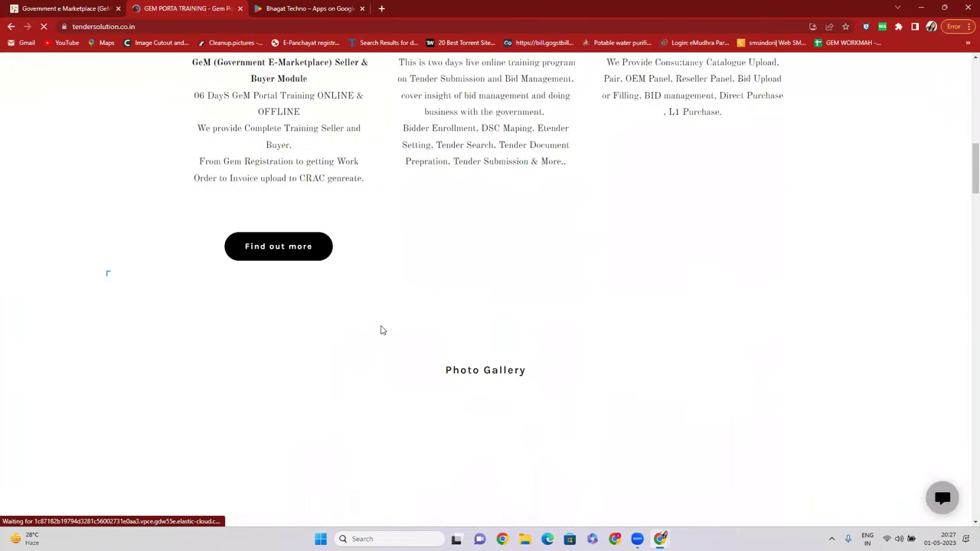
scroll(368, 317, "up", 10)
scroll(277, 337, "down", 12)
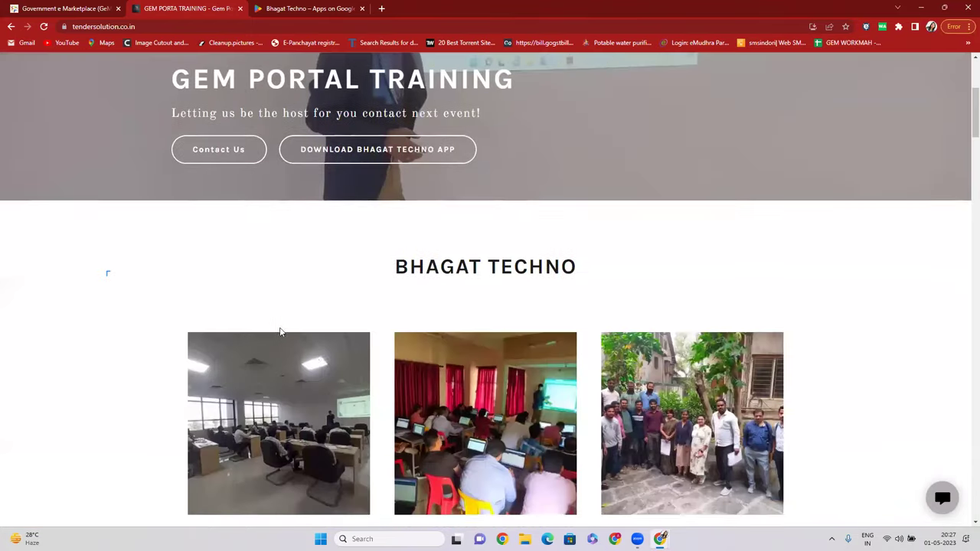
scroll(339, 370, "down", 12)
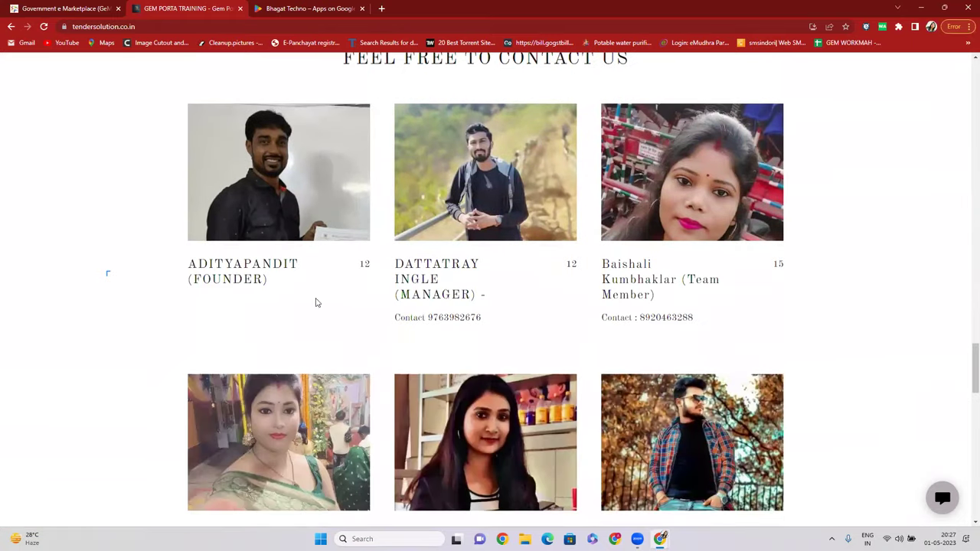
Highlight several team members' contact numbers, then scroll back up the home page.
left_click_drag(399, 294, 476, 317)
left_click_drag(640, 317, 694, 322)
scroll(346, 317, "down", 3)
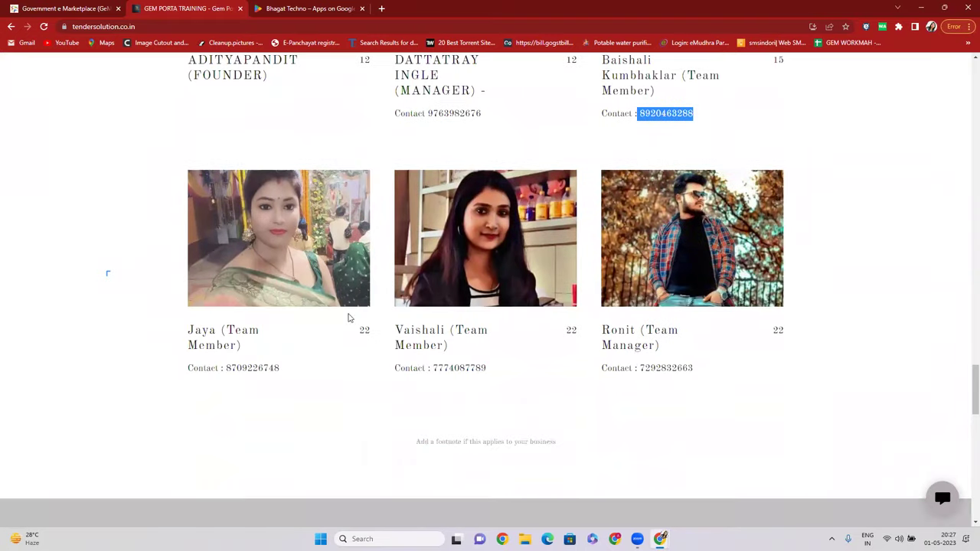
left_click_drag(227, 367, 259, 369)
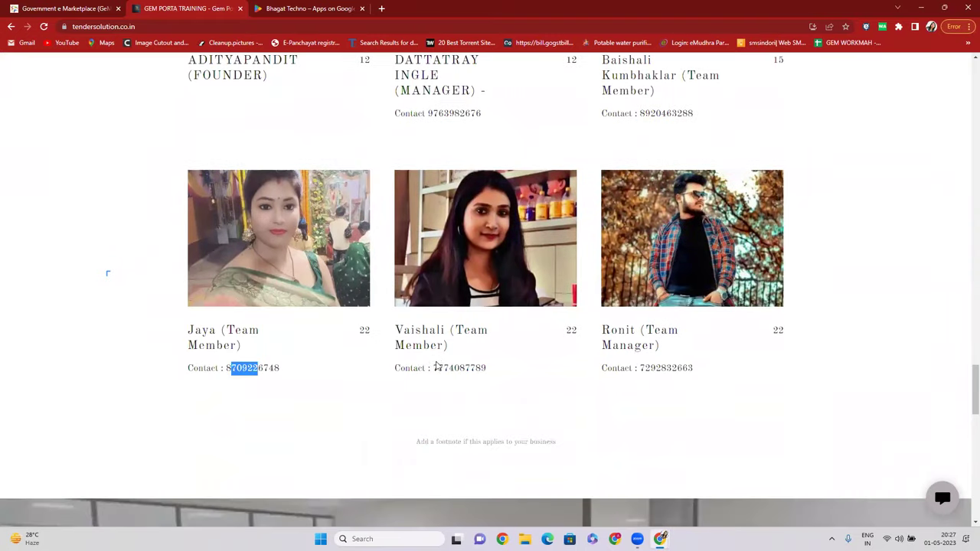
left_click_drag(436, 367, 476, 369)
left_click_drag(650, 368, 671, 368)
scroll(663, 362, "up", 1)
scroll(663, 362, "up", 2)
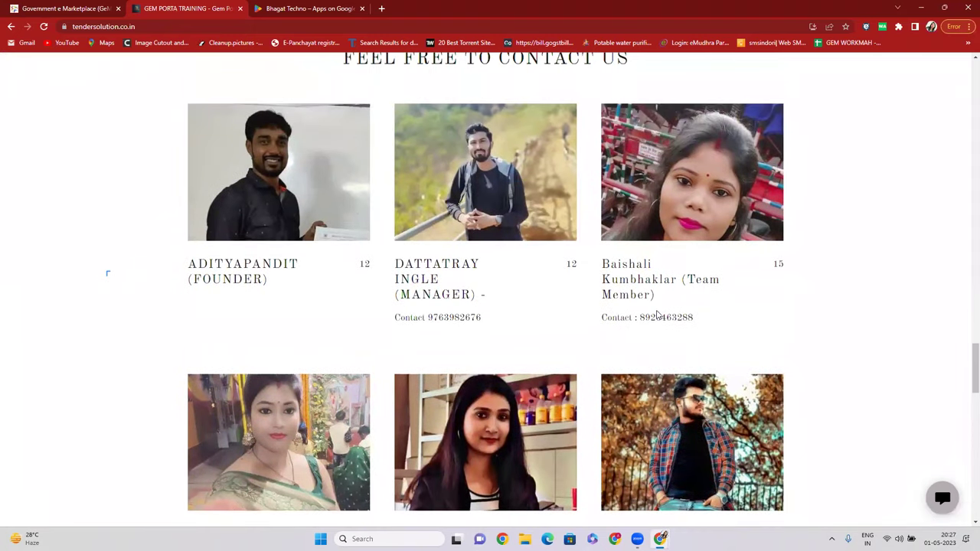
left_click_drag(644, 317, 693, 317)
scroll(495, 256, "up", 6)
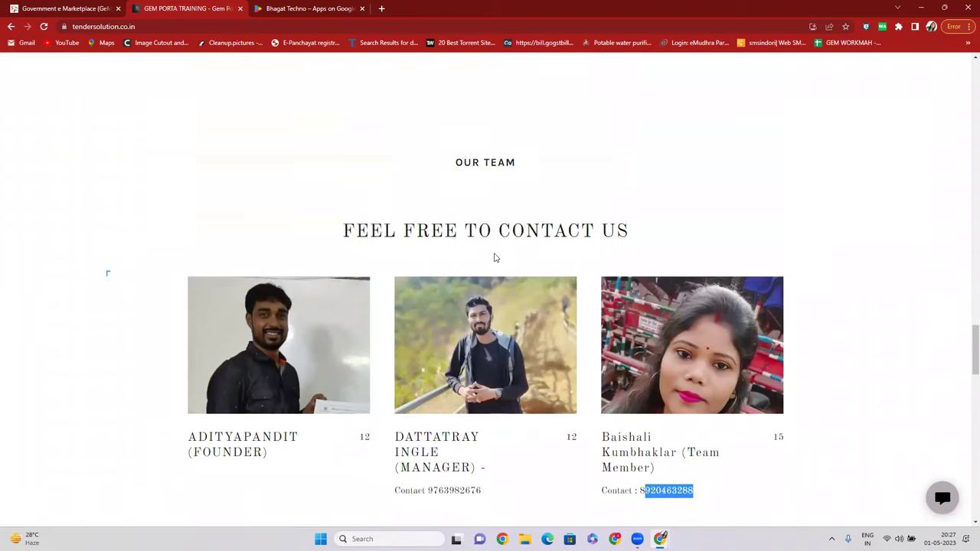
scroll(495, 257, "up", 4)
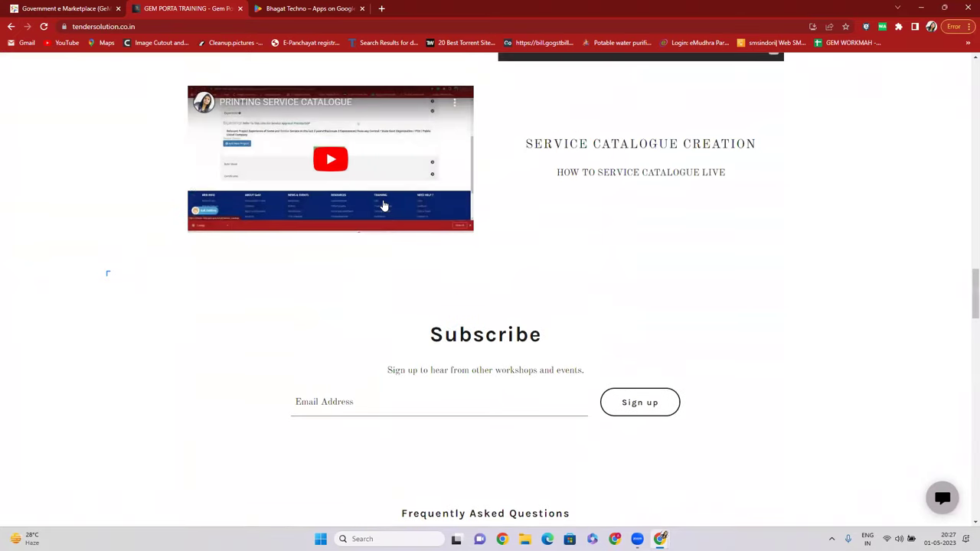